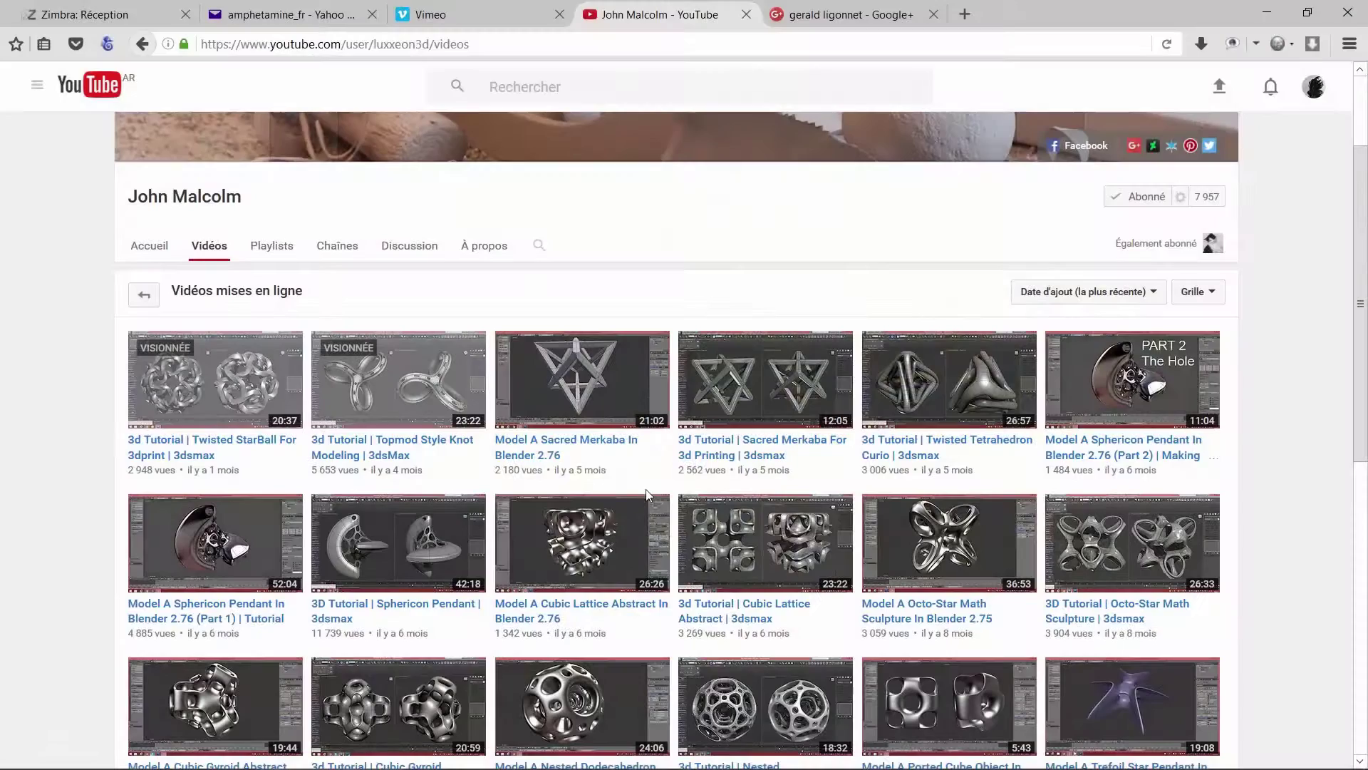
# Step: Browse the modeling tutorials among the channel's uploaded videos on YouTube
pyautogui.scroll(-8, 645, 489)
pyautogui.scroll(4, 647, 496)
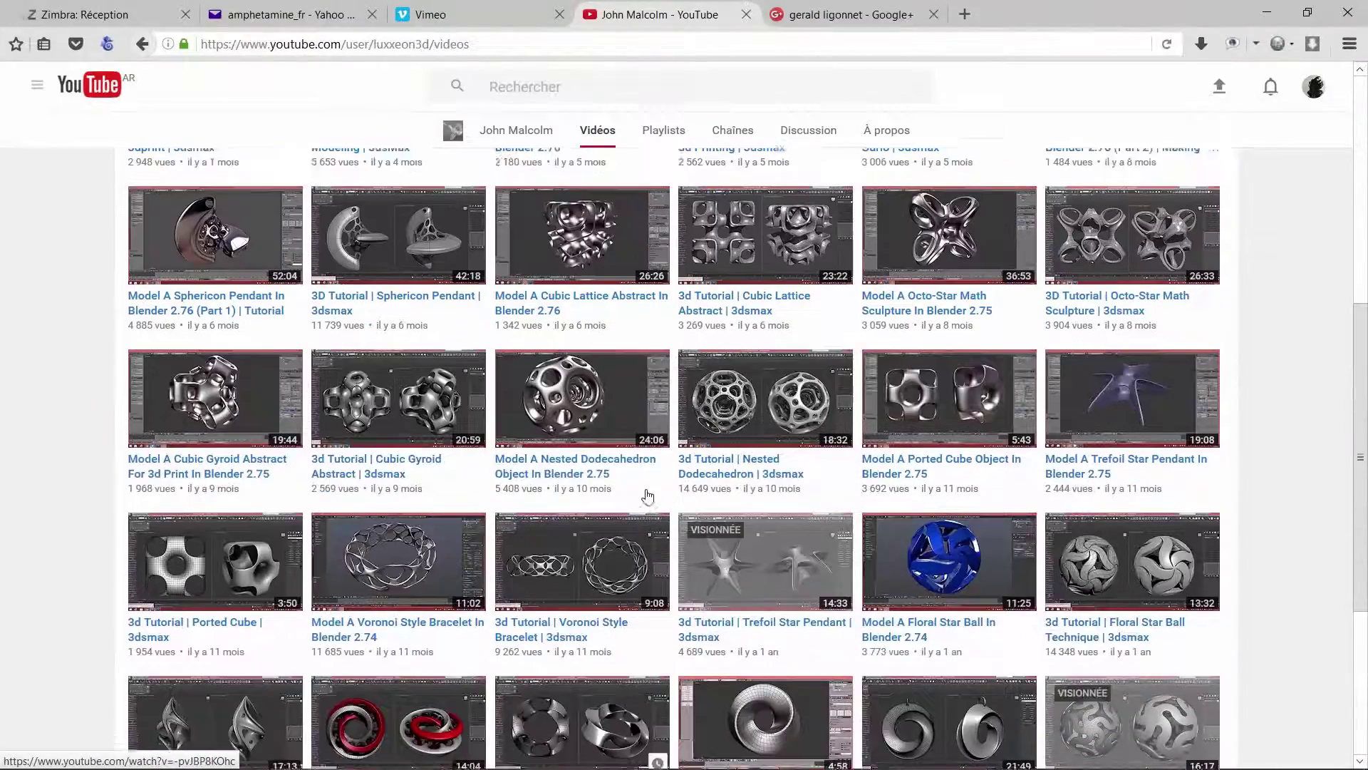
pyautogui.scroll(3, 647, 496)
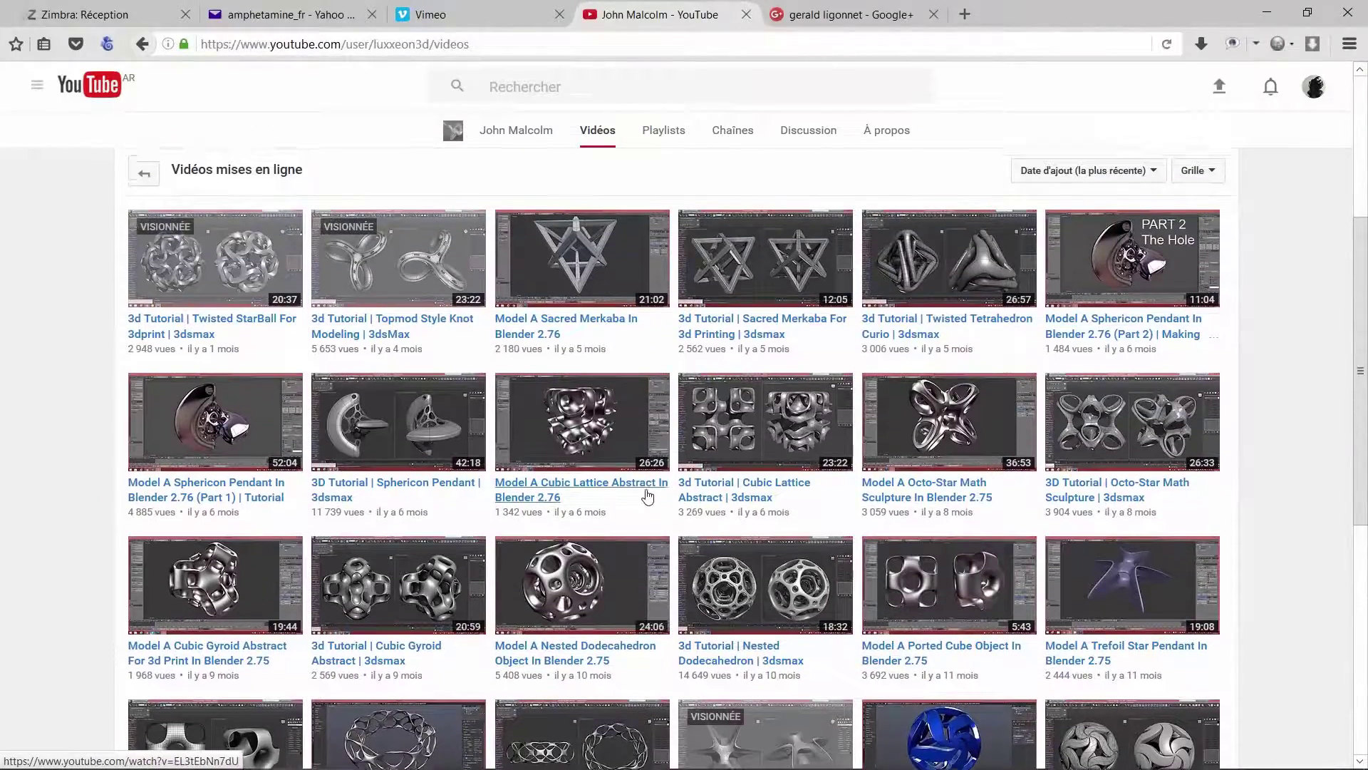
pyautogui.scroll(2, 647, 497)
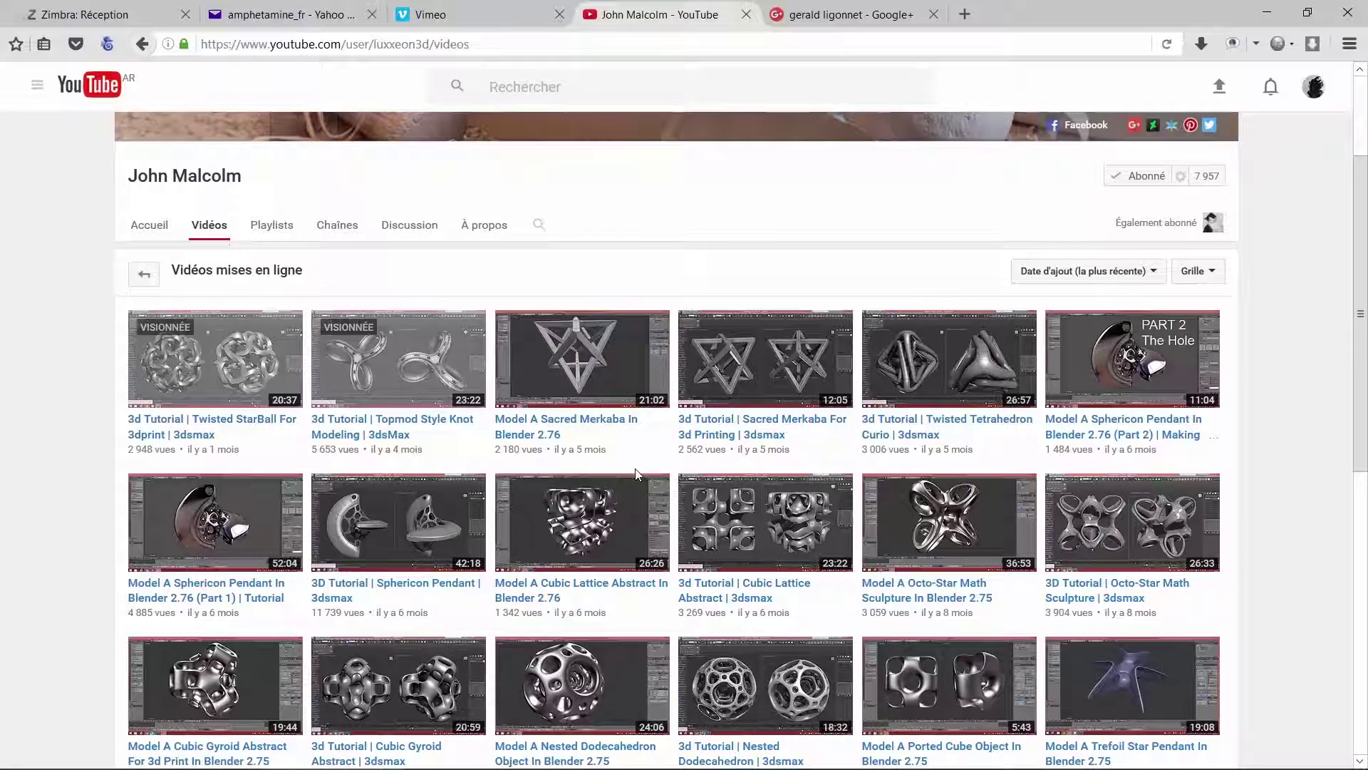
pyautogui.scroll(-2, 636, 474)
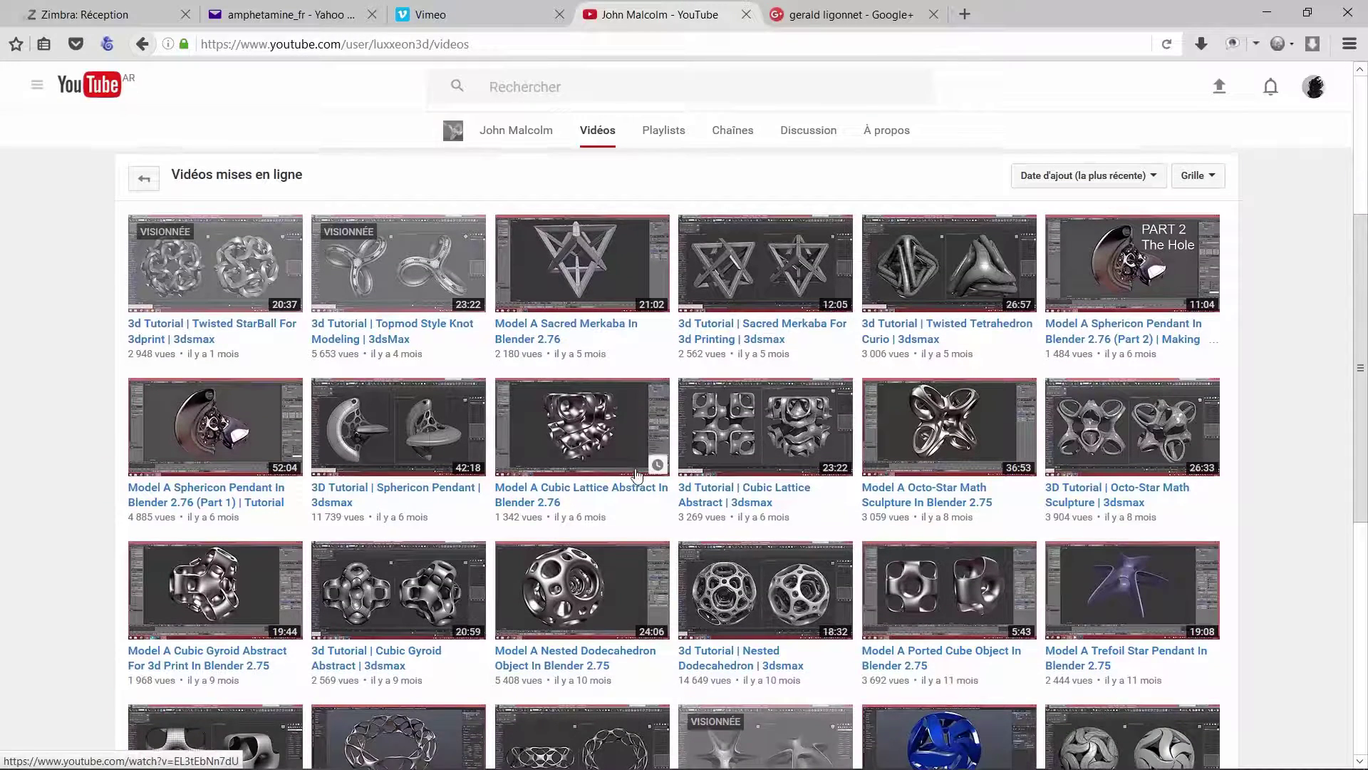
pyautogui.scroll(4, 638, 475)
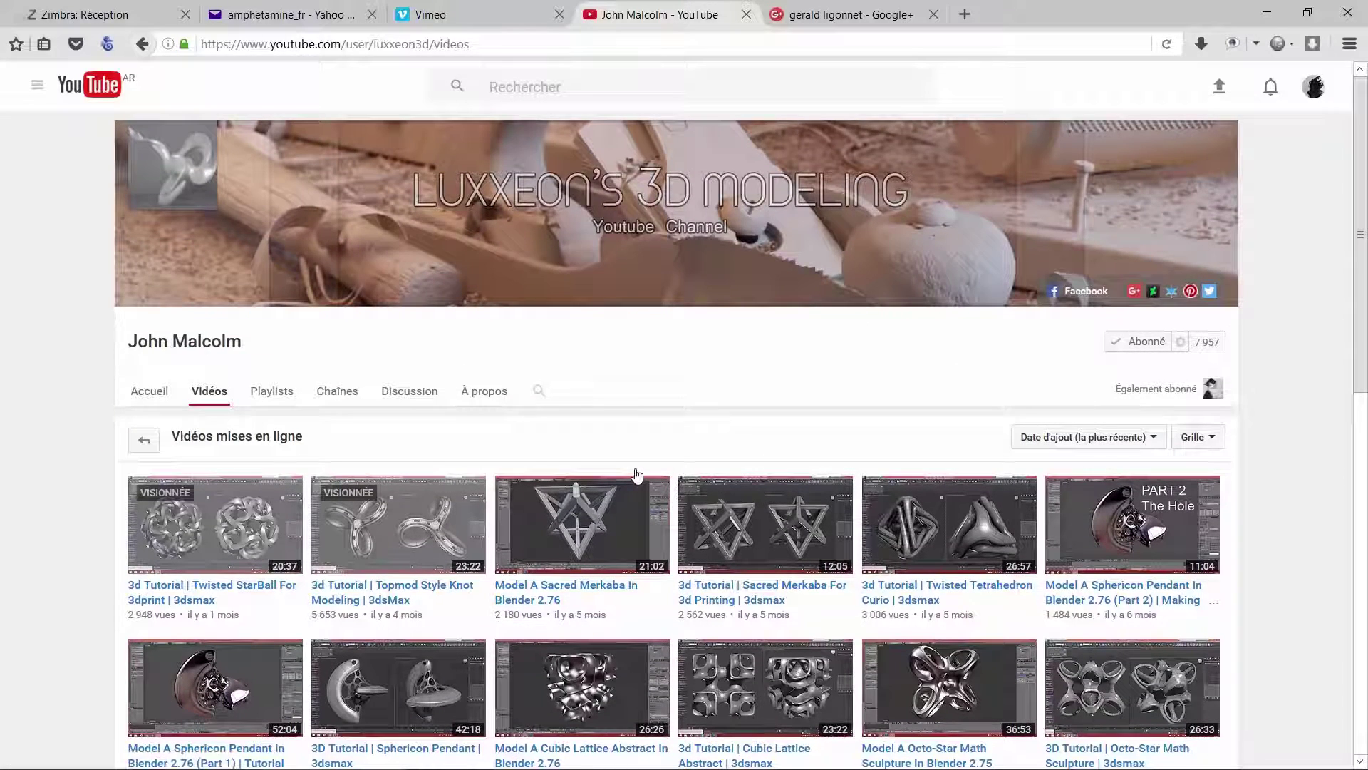
pyautogui.scroll(-3, 636, 475)
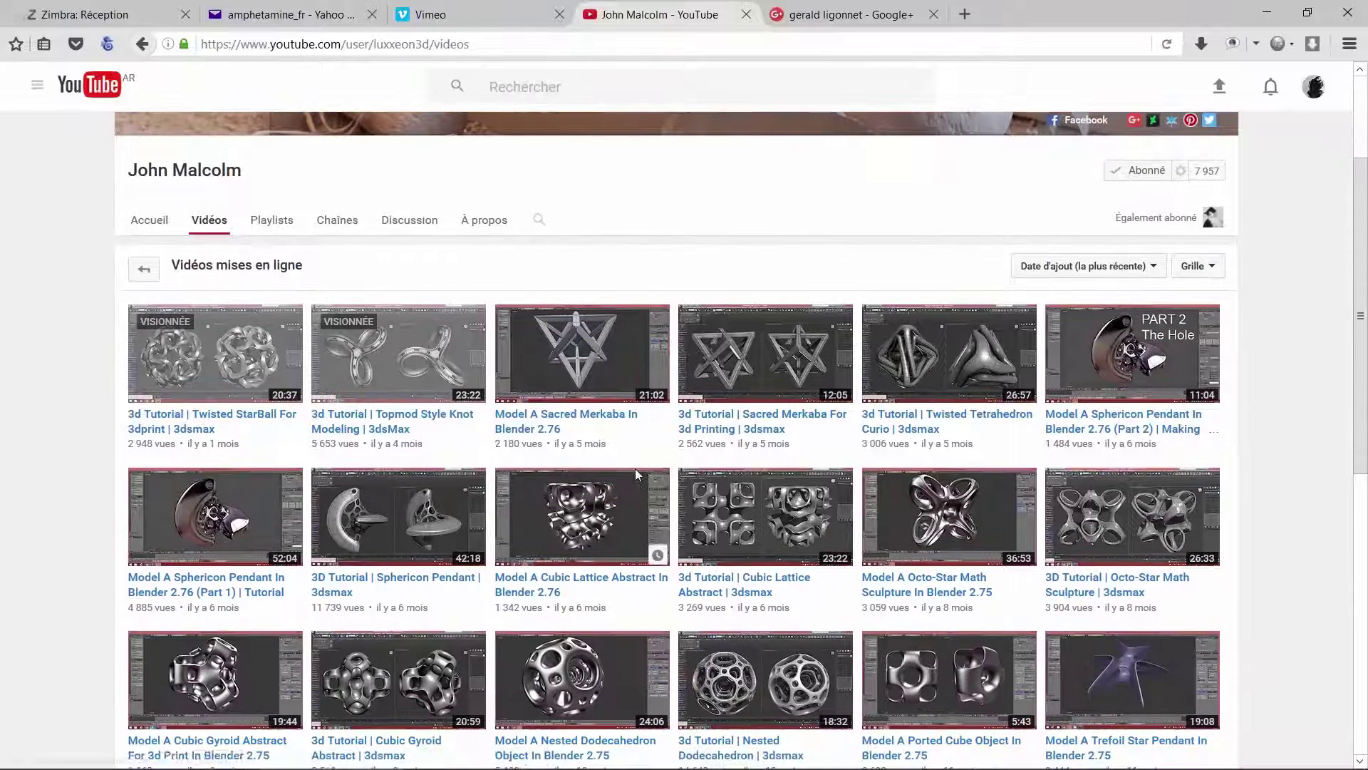
# Step: Switch to CINEMA 4D and add a Spirale spline to the empty scene
pyautogui.click(904, 754)
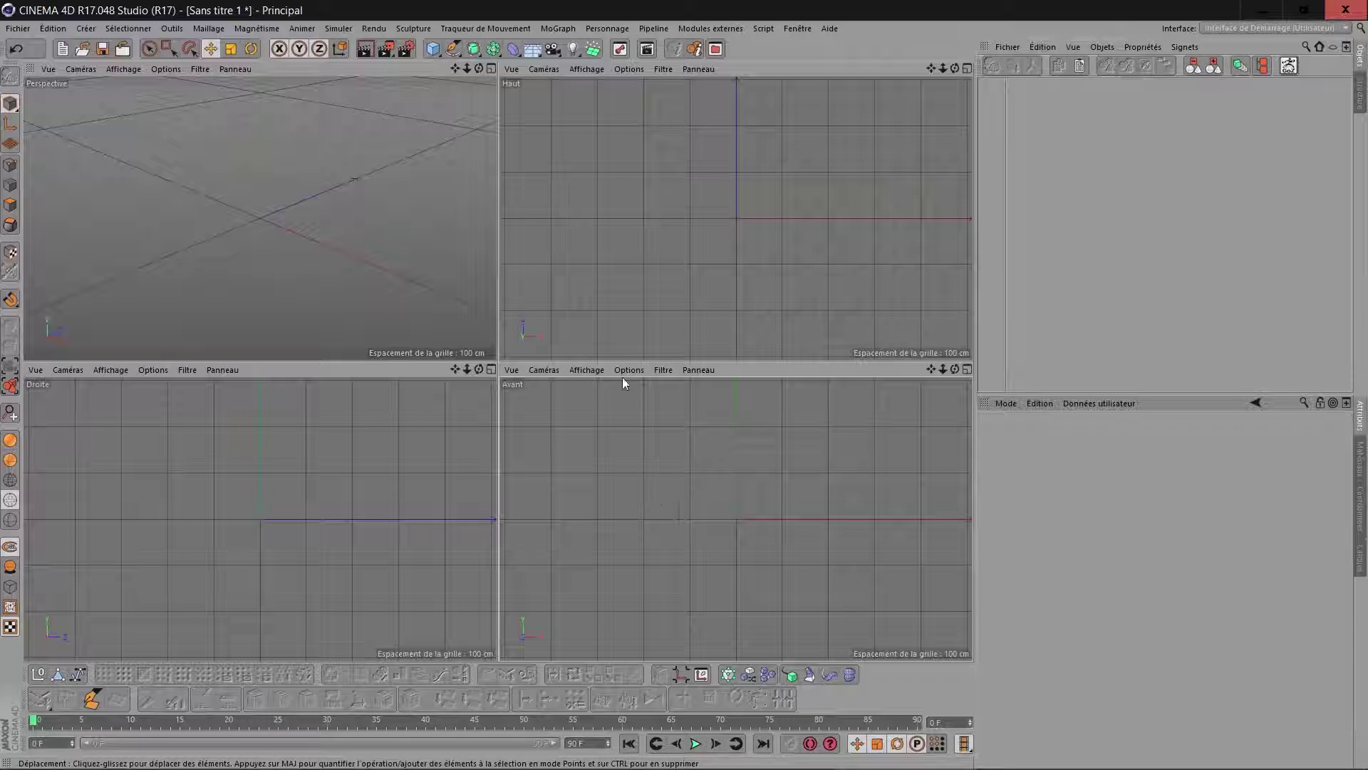
pyautogui.click(452, 48)
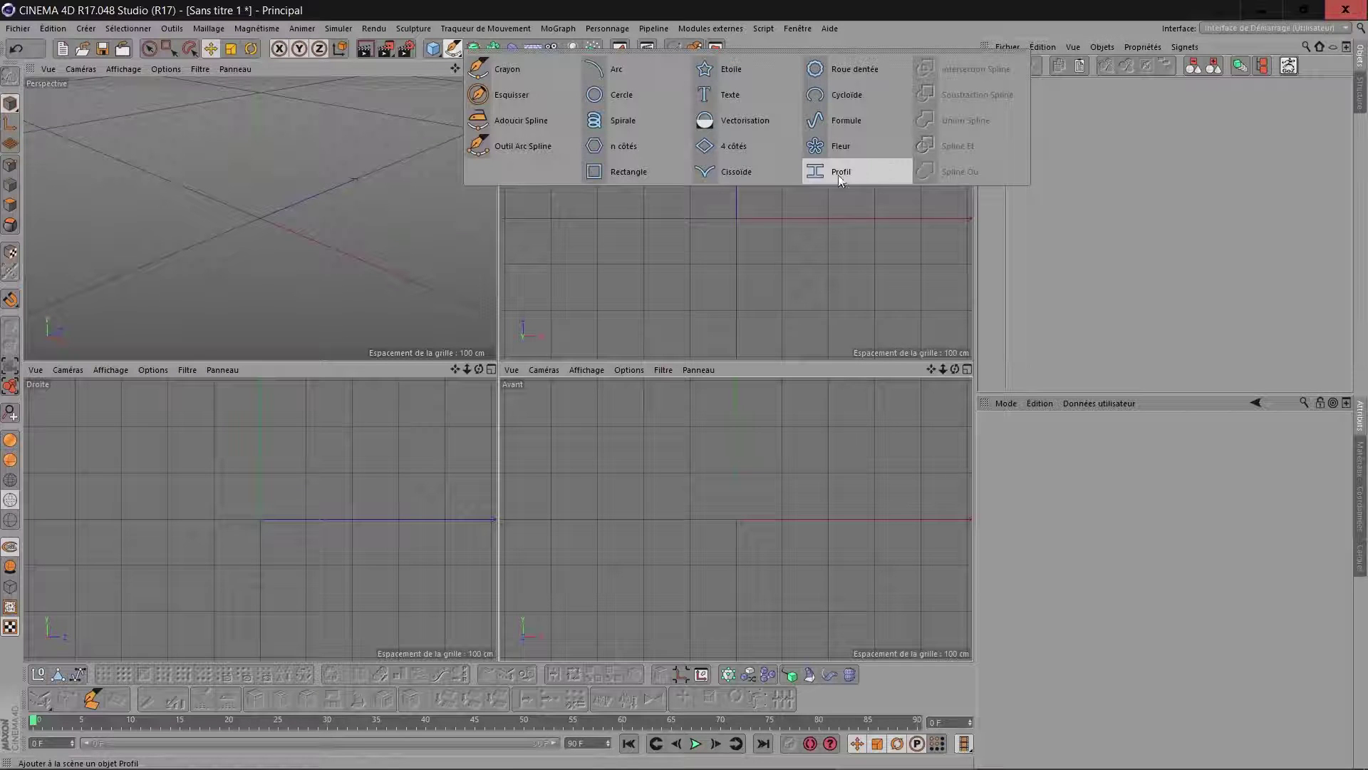
pyautogui.click(623, 122)
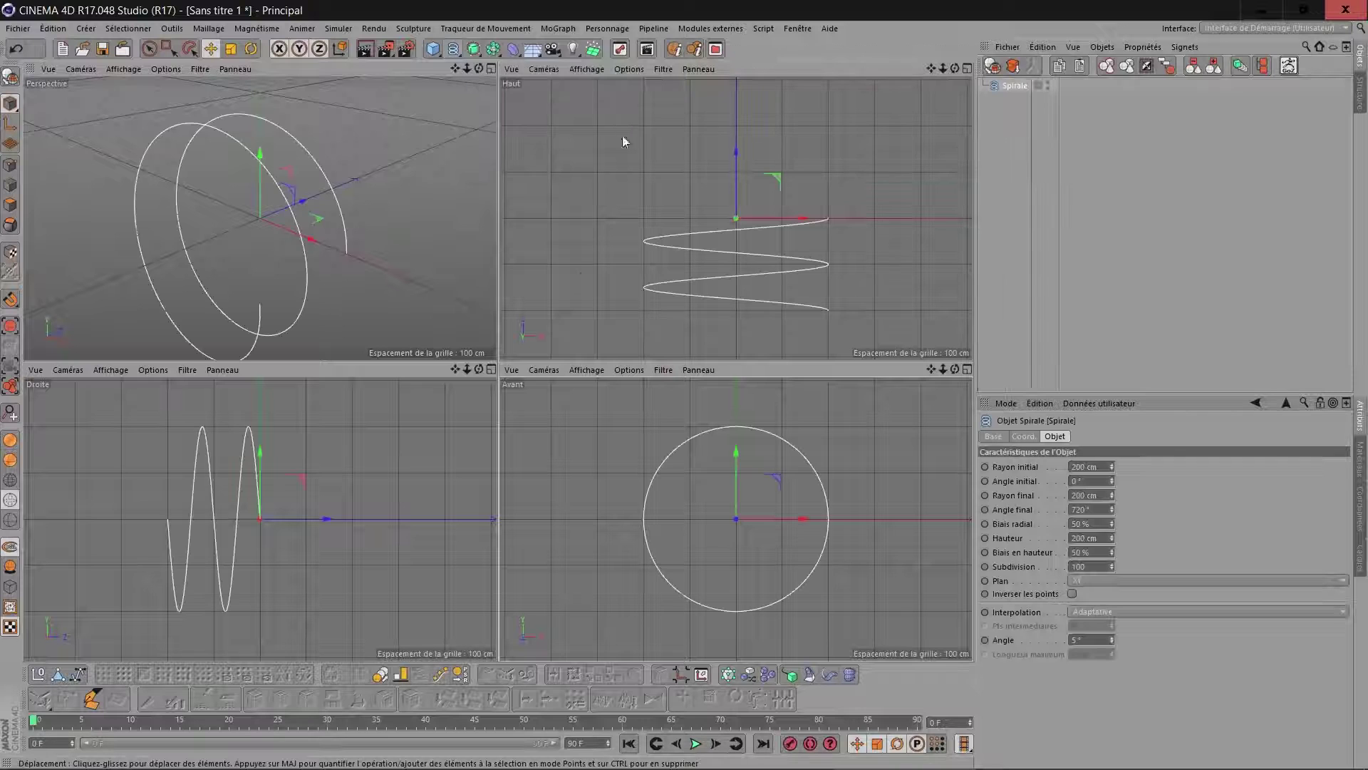
pyautogui.click(491, 69)
pyautogui.scroll(-5, 691, 247)
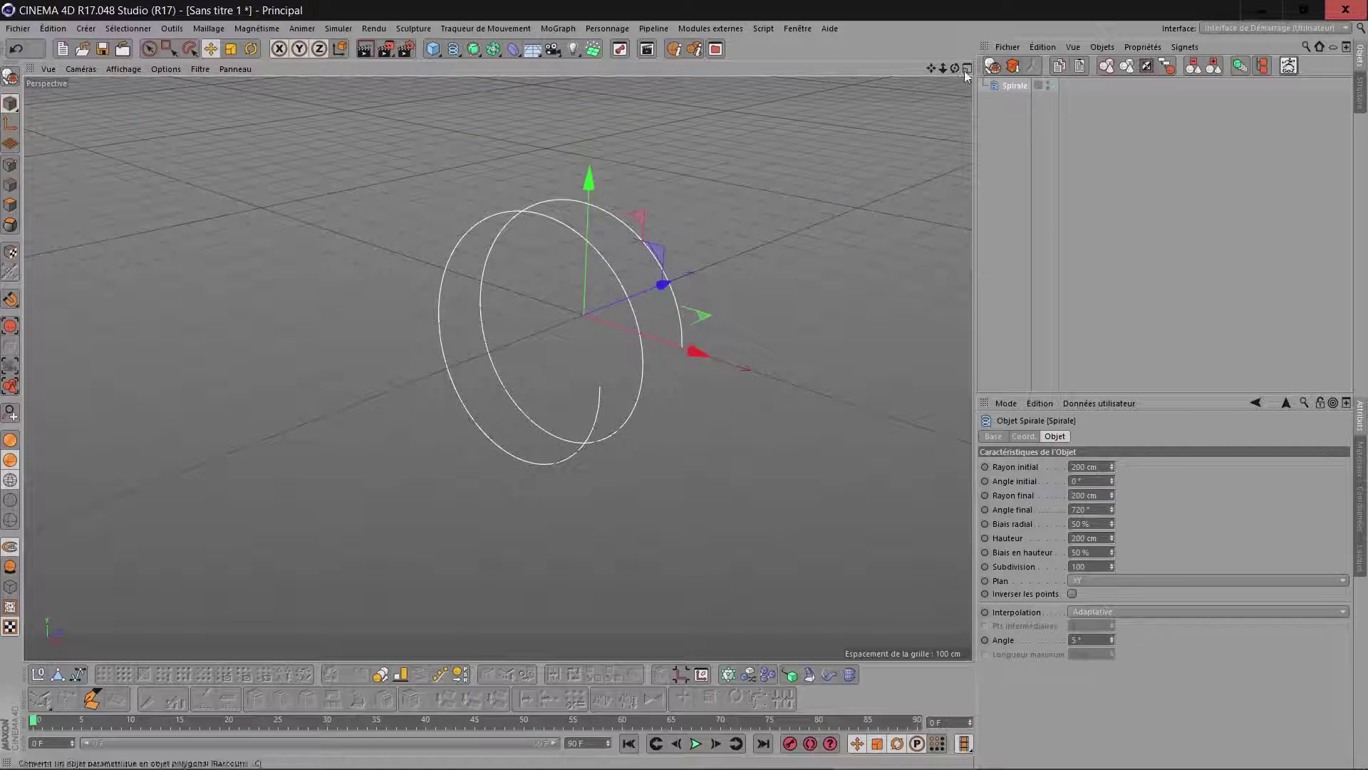
# Step: Set the spiral's final angle (Angle final) to 1080° and its height (Hauteur) to 600 cm
pyautogui.moveTo(954, 67)
pyautogui.mouseDown()
pyautogui.moveTo(873, 69)
pyautogui.moveTo(974, 68)
pyautogui.moveTo(937, 69)
pyautogui.moveTo(954, 68)
pyautogui.mouseUp()
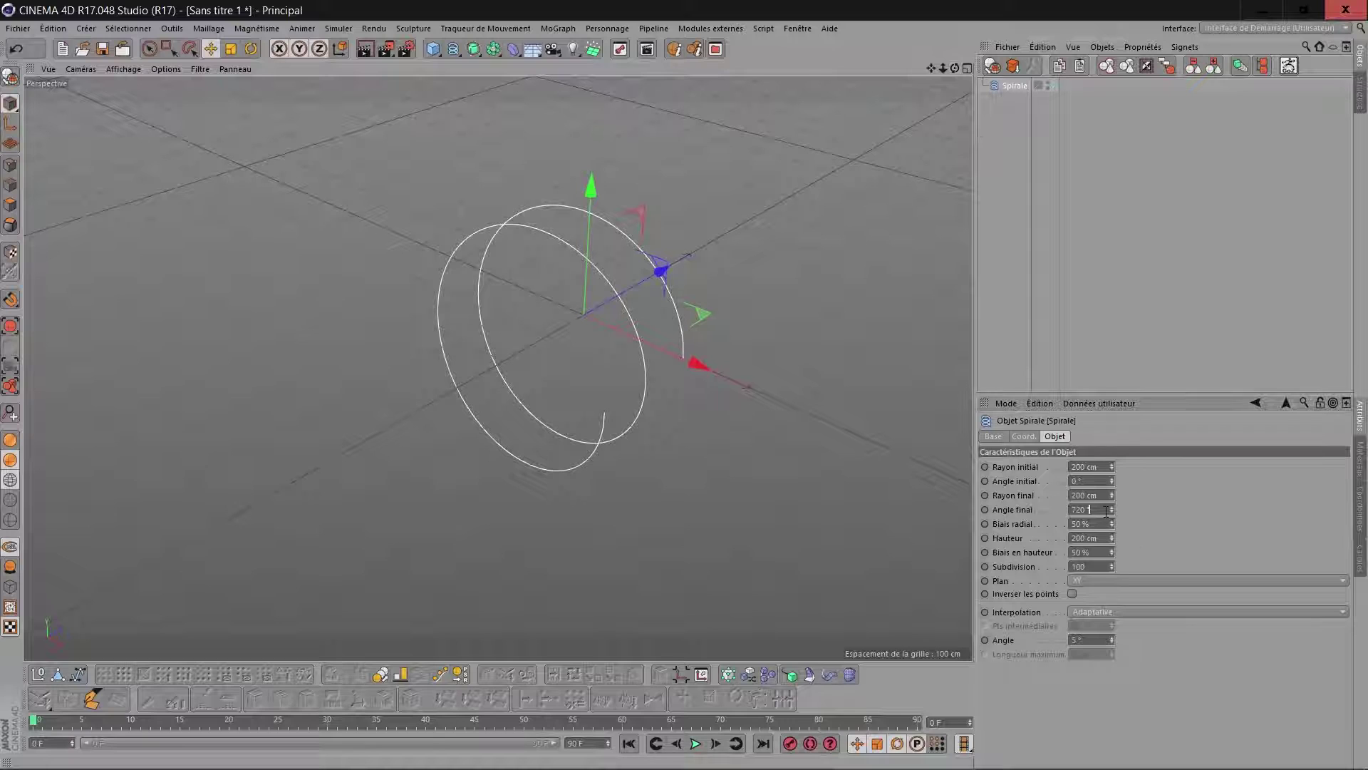
pyautogui.write('60')
pyautogui.press('Return')
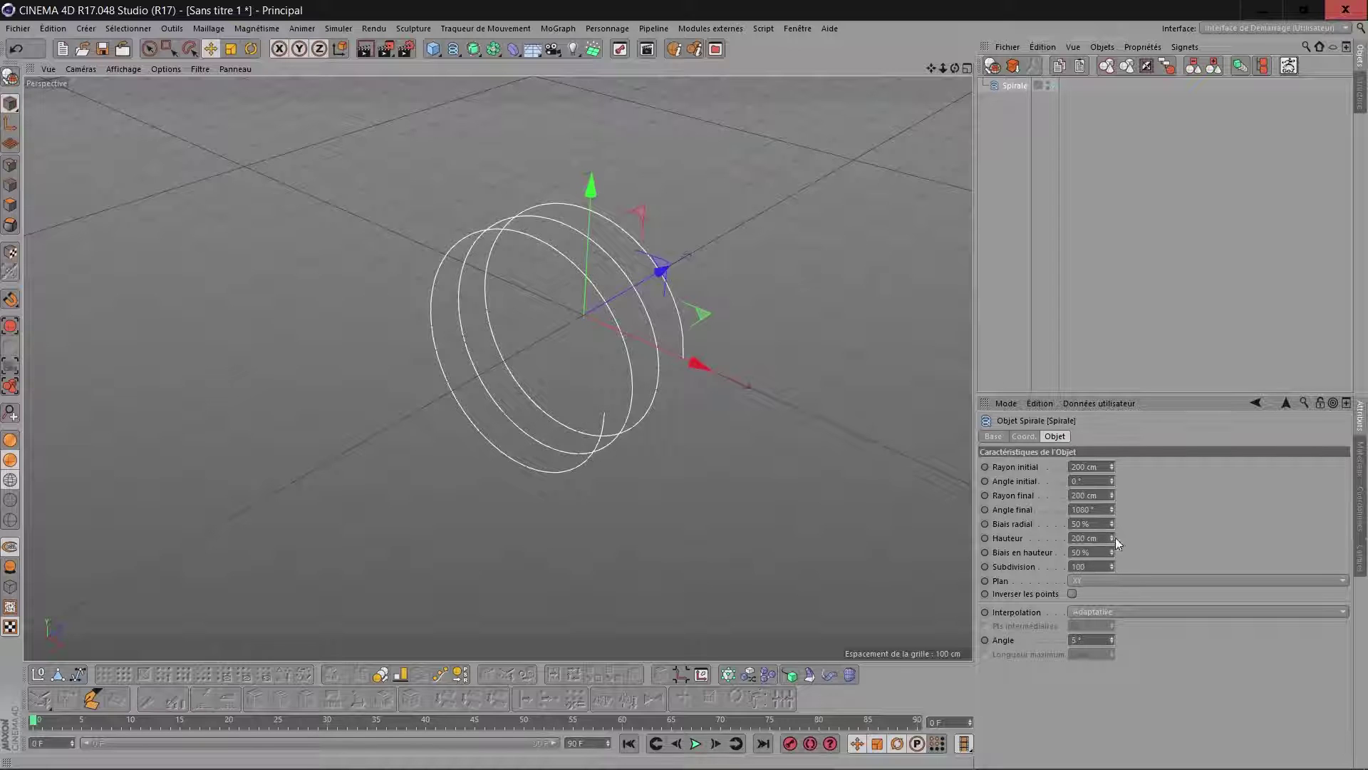
pyautogui.moveTo(1112, 538); pyautogui.dragTo(1111, 276)
pyautogui.doubleClick(1108, 535)
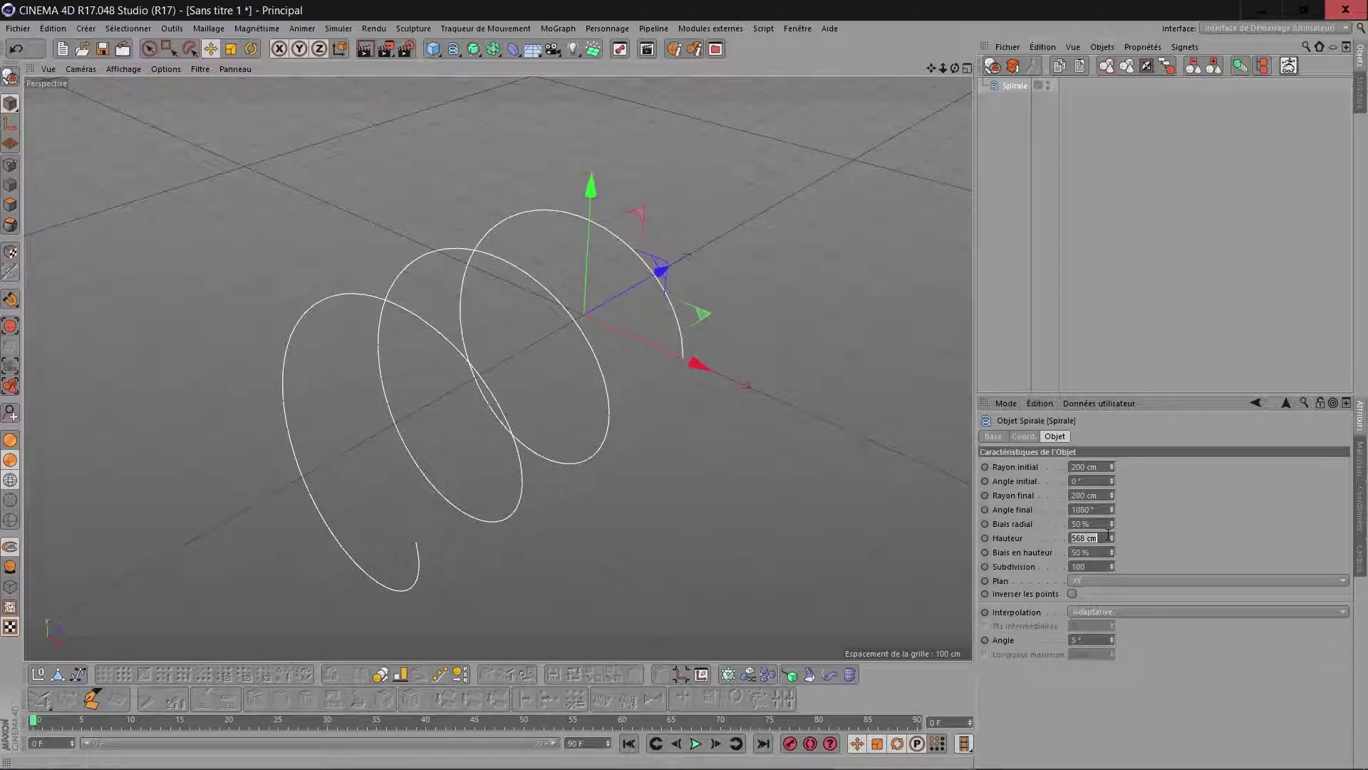
pyautogui.write('600')
pyautogui.press('Return')
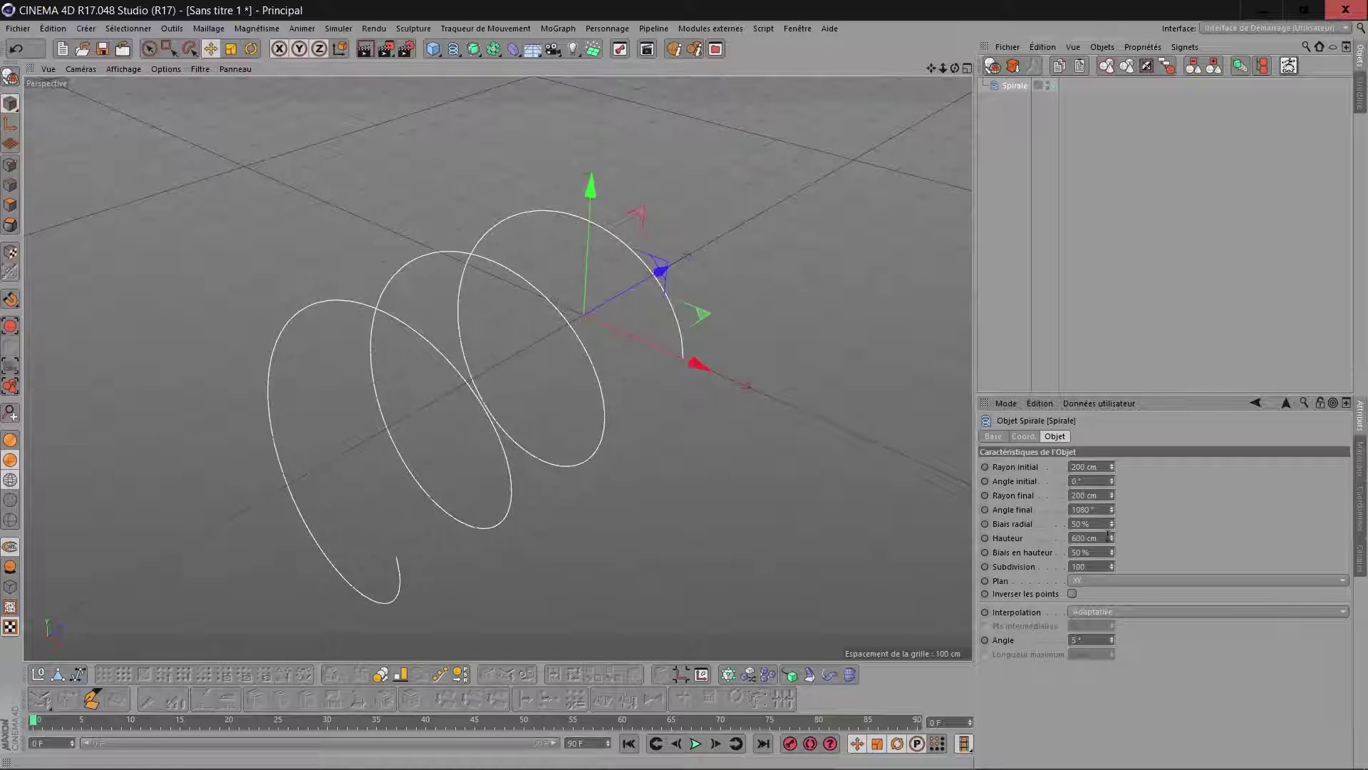
# Step: Add an Incurvation (bend) deformer to the scene
pyautogui.moveTo(956, 67); pyautogui.dragTo(858, 67)
pyautogui.click(510, 52)
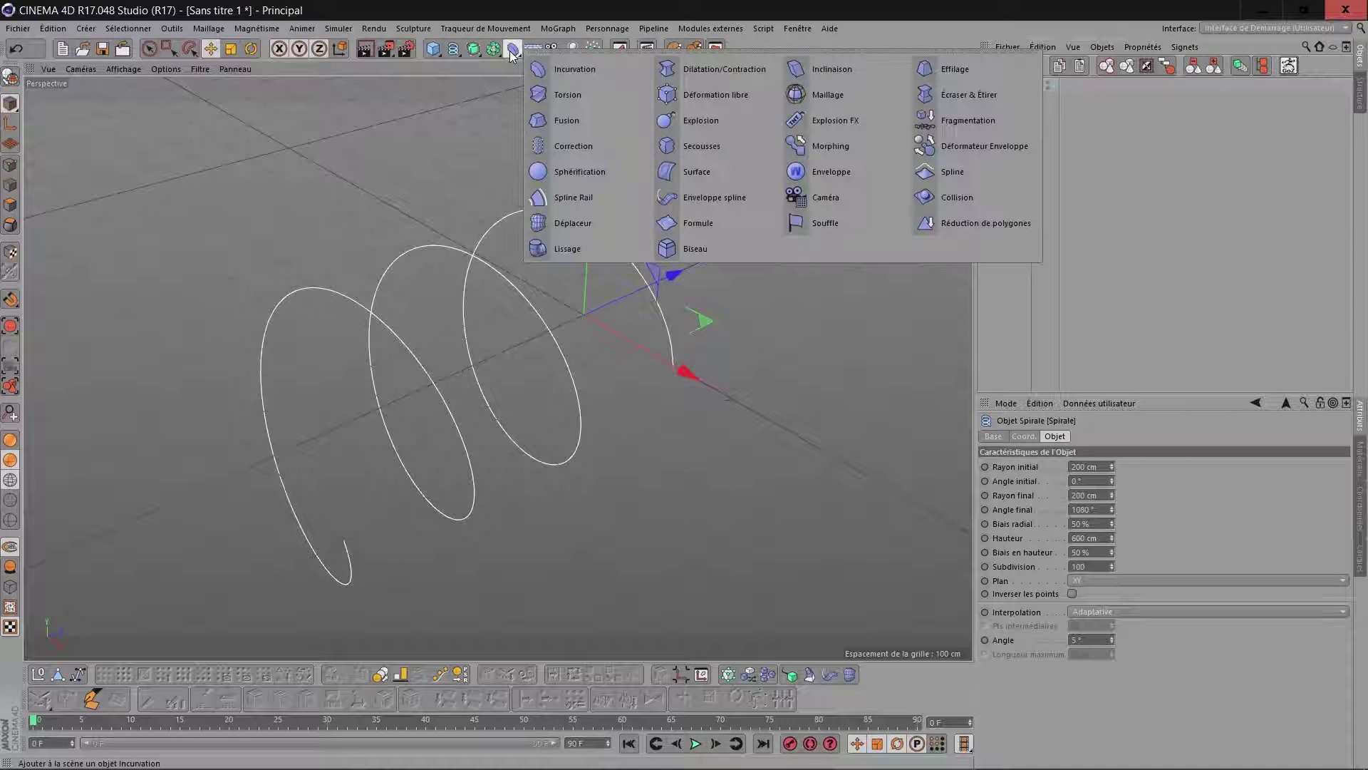
pyautogui.click(575, 70)
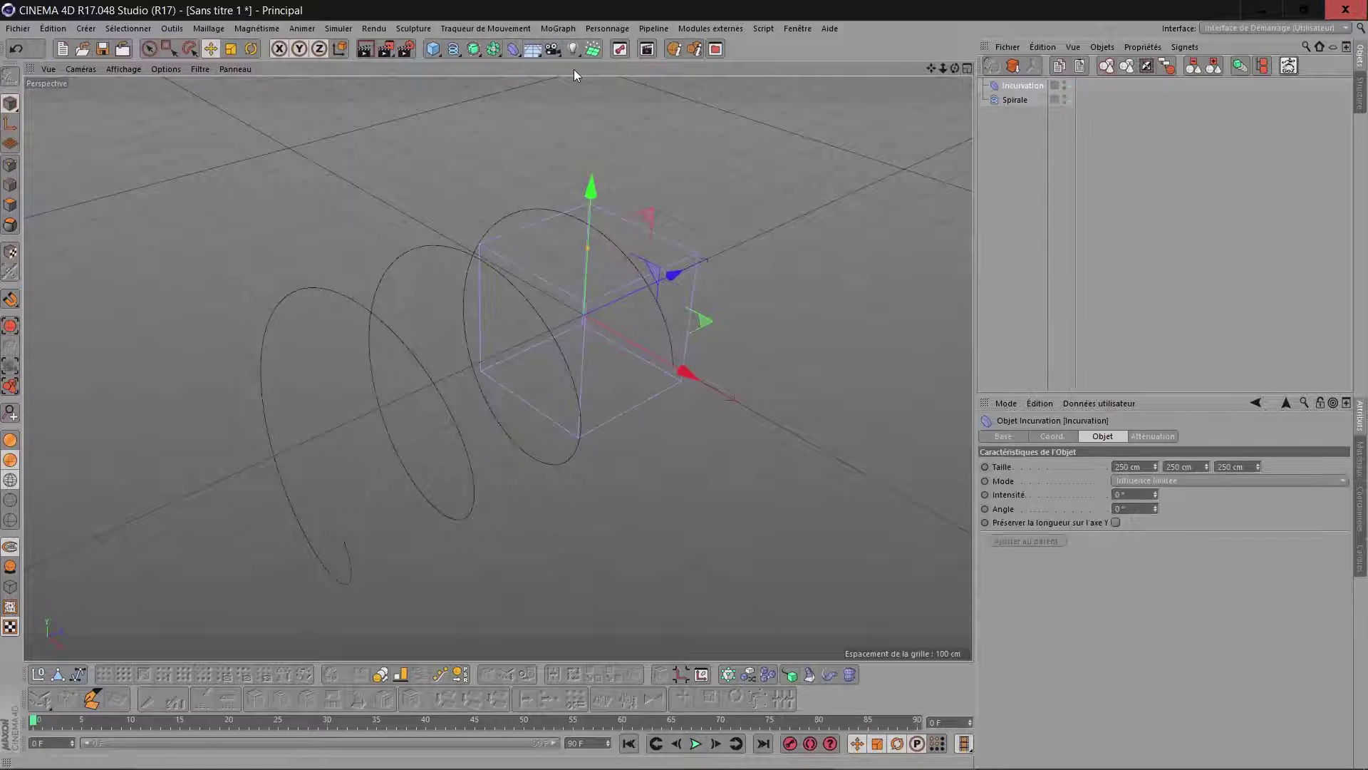
# Step: Set the Incurvation deformer's size to 400 × 600 × 400 cm
pyautogui.click(1013, 100)
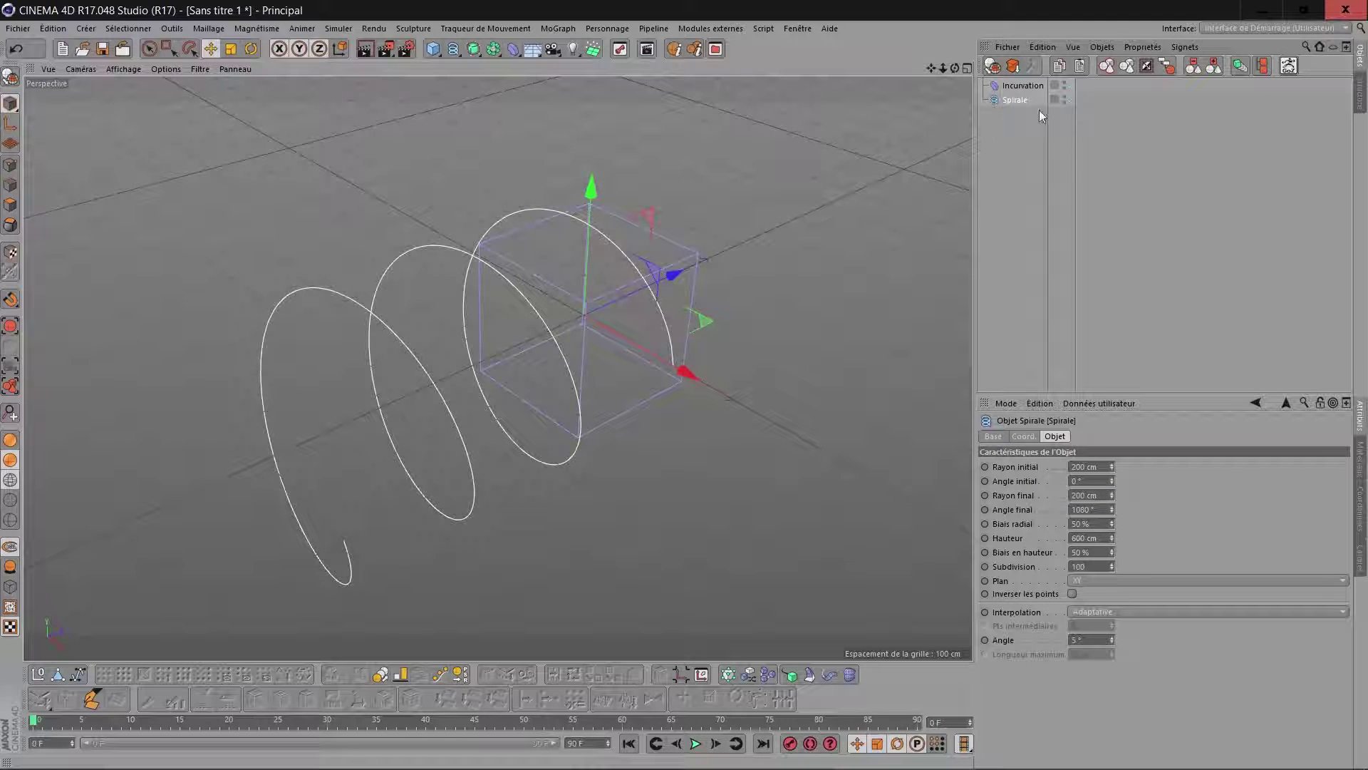
pyautogui.click(1032, 87)
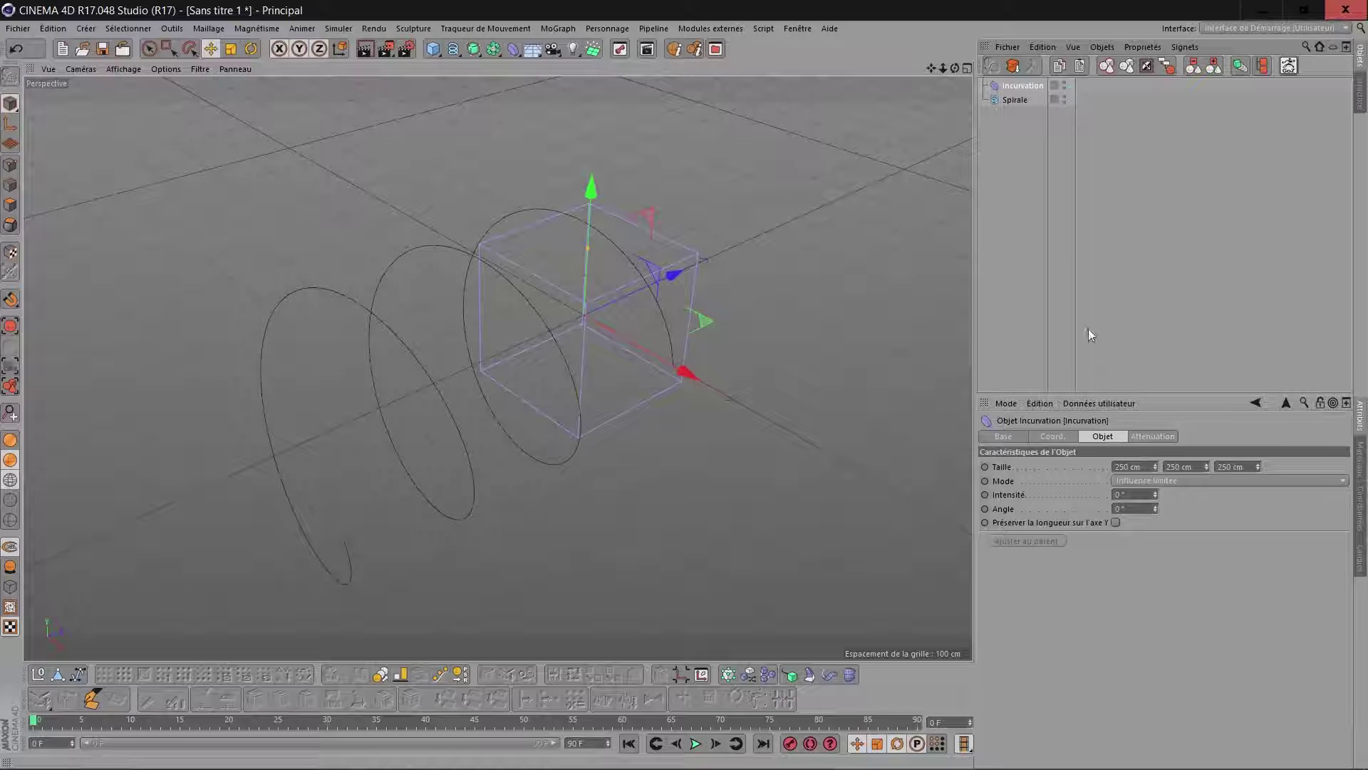
pyautogui.doubleClick(1150, 464)
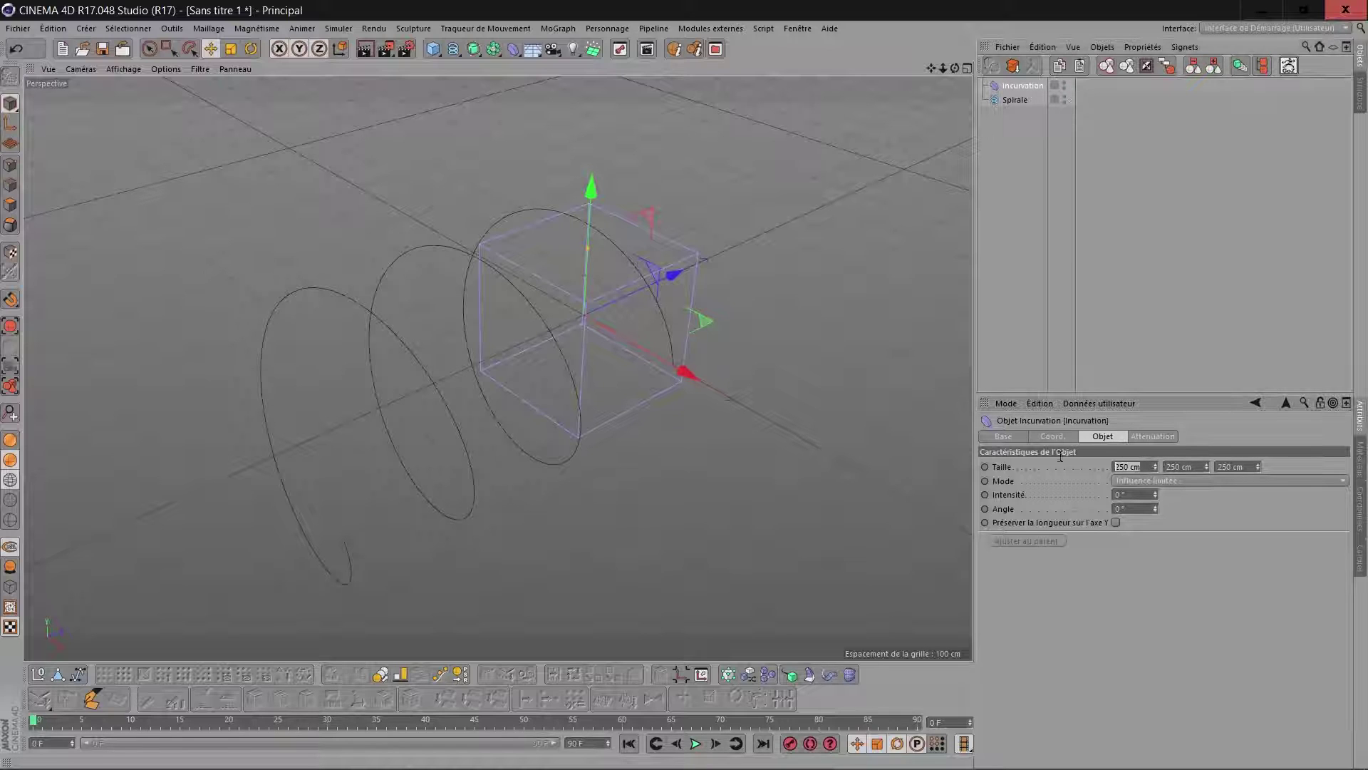
pyautogui.write('400')
pyautogui.press('Tab')
pyautogui.write('600')
pyautogui.press('Tab')
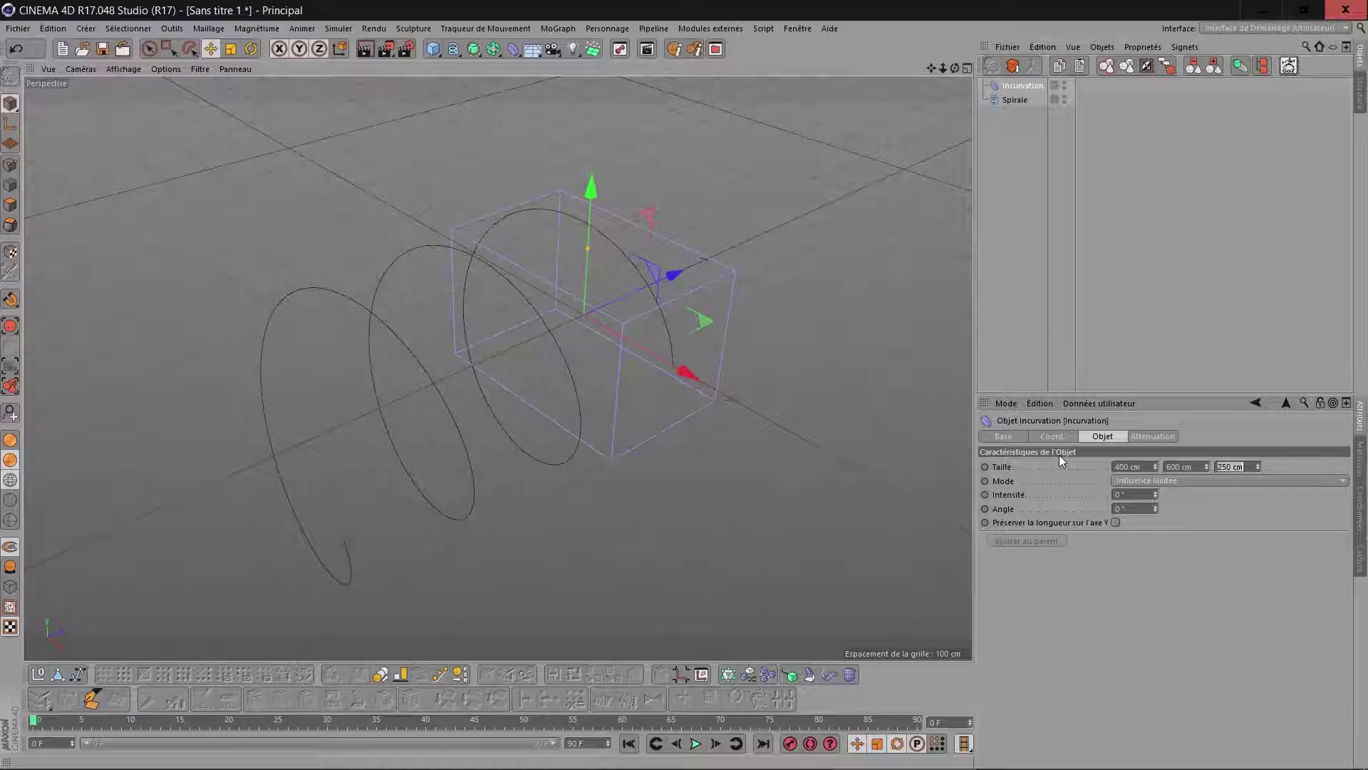
pyautogui.write('400')
pyautogui.press('Tab')
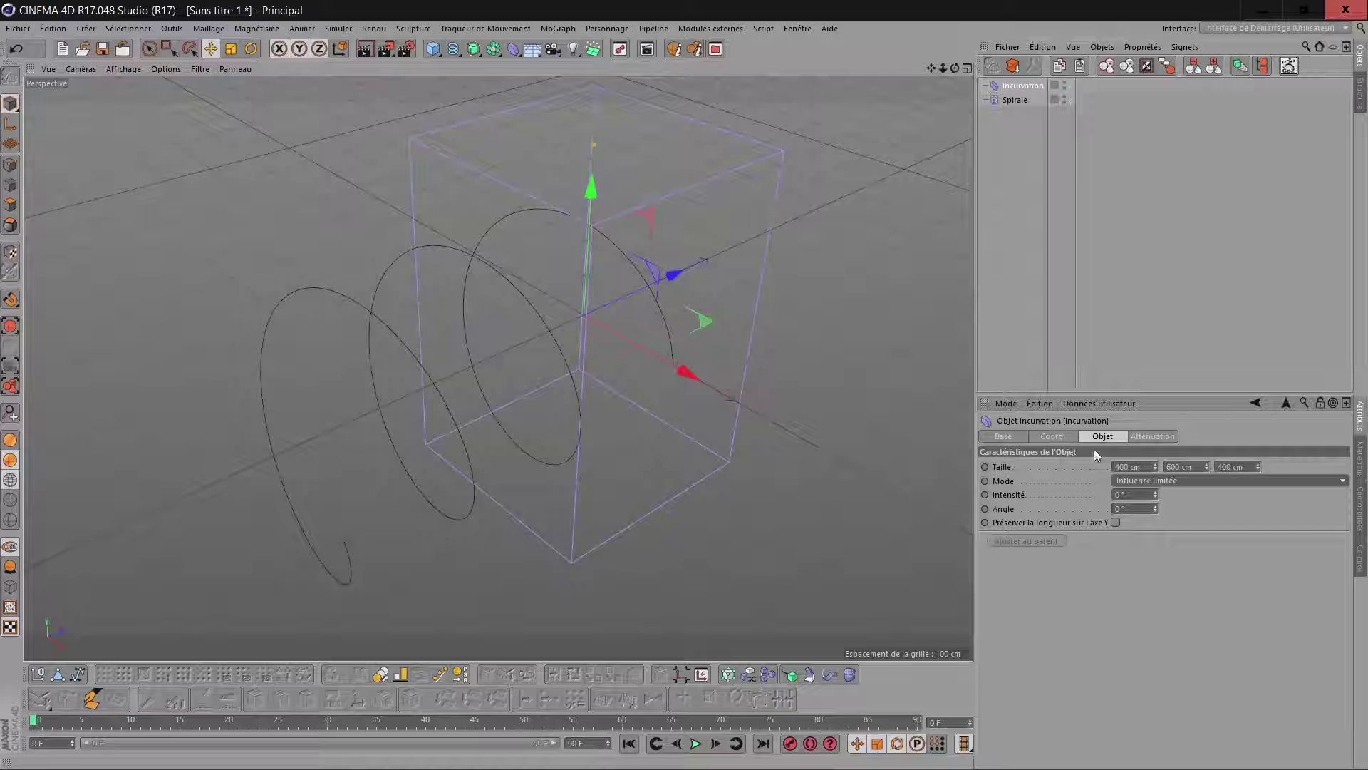
# Step: Rotate the Incurvation deformer by setting its pitch (R.P) to 90°
pyautogui.click(1053, 435)
pyautogui.moveTo(1225, 493); pyautogui.dragTo(1224, 465)
pyautogui.rightClick(1224, 492)
pyautogui.doubleClick(1213, 478)
pyautogui.write('90')
pyautogui.press('Return')
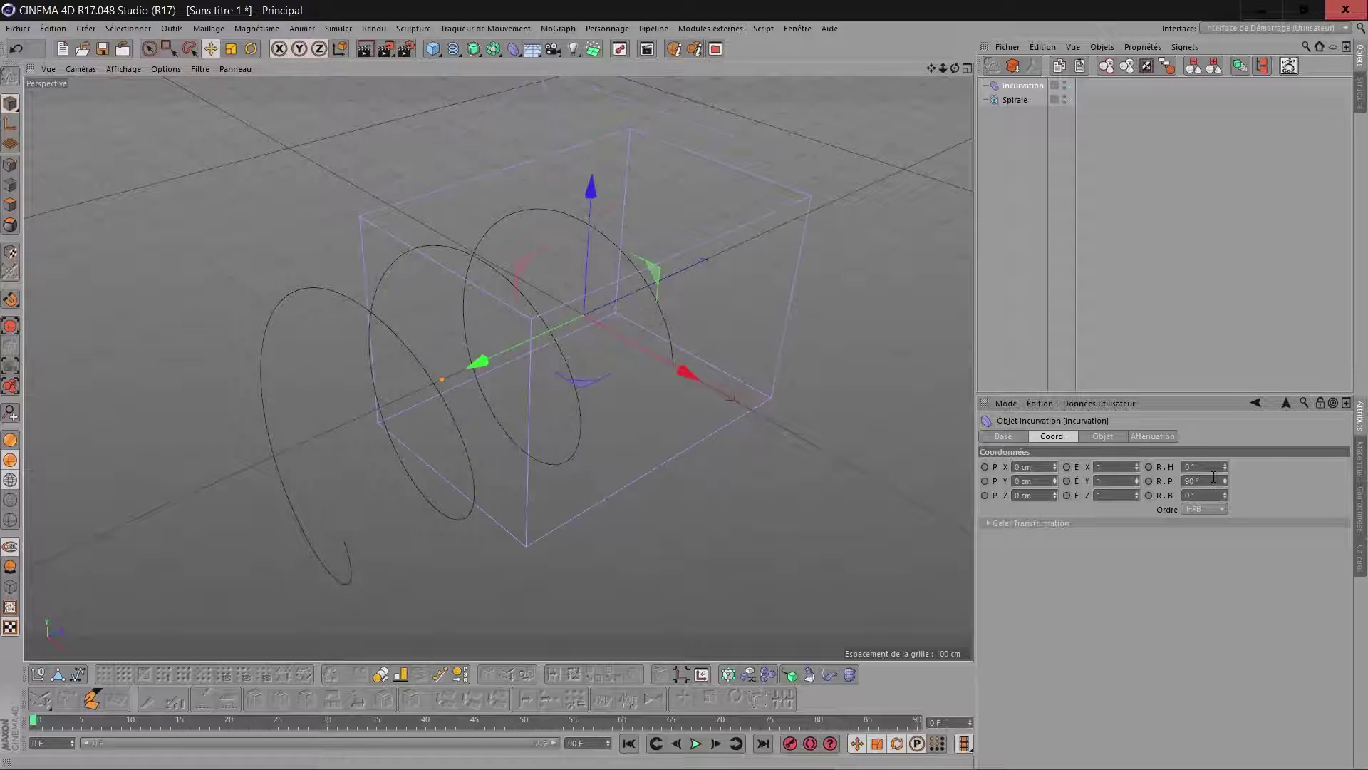
# Step: Try a Y position of 300 cm for the Incurvation deformer and undo the move
pyautogui.doubleClick(1047, 480)
pyautogui.write('300')
pyautogui.press('Return')
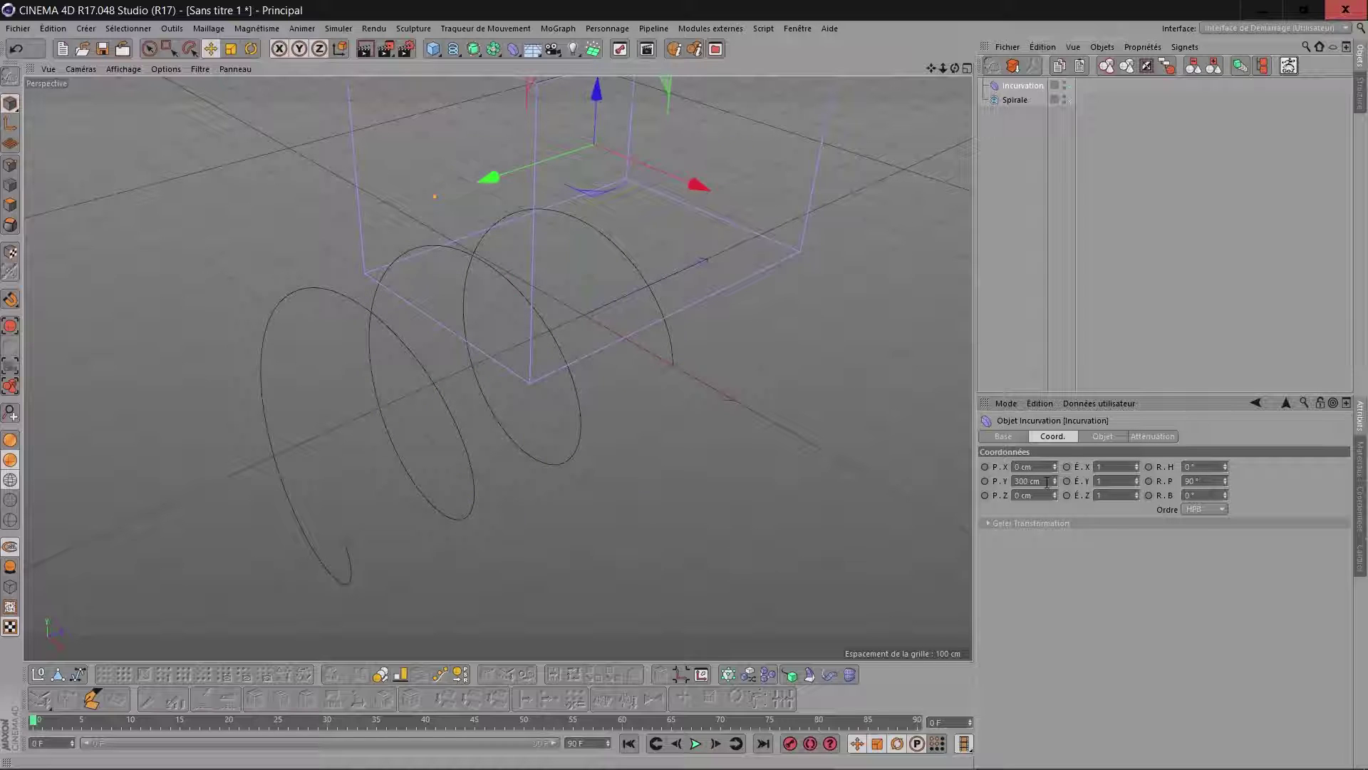
pyautogui.hotkey('ctrl', 'z')
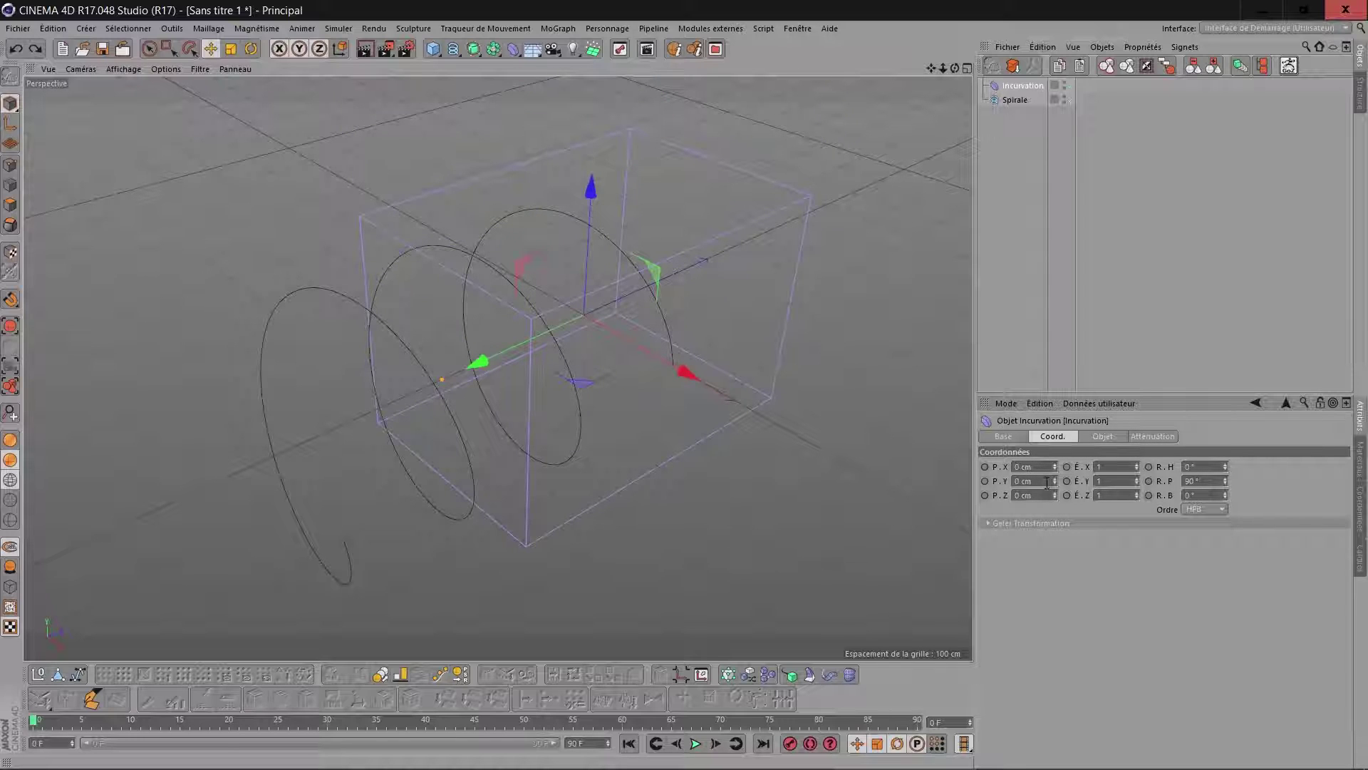
# Step: Set the Incurvation deformer's Z position to -300 cm so that it encloses the spiral
pyautogui.doubleClick(1046, 493)
pyautogui.write('-300')
pyautogui.press('Return')
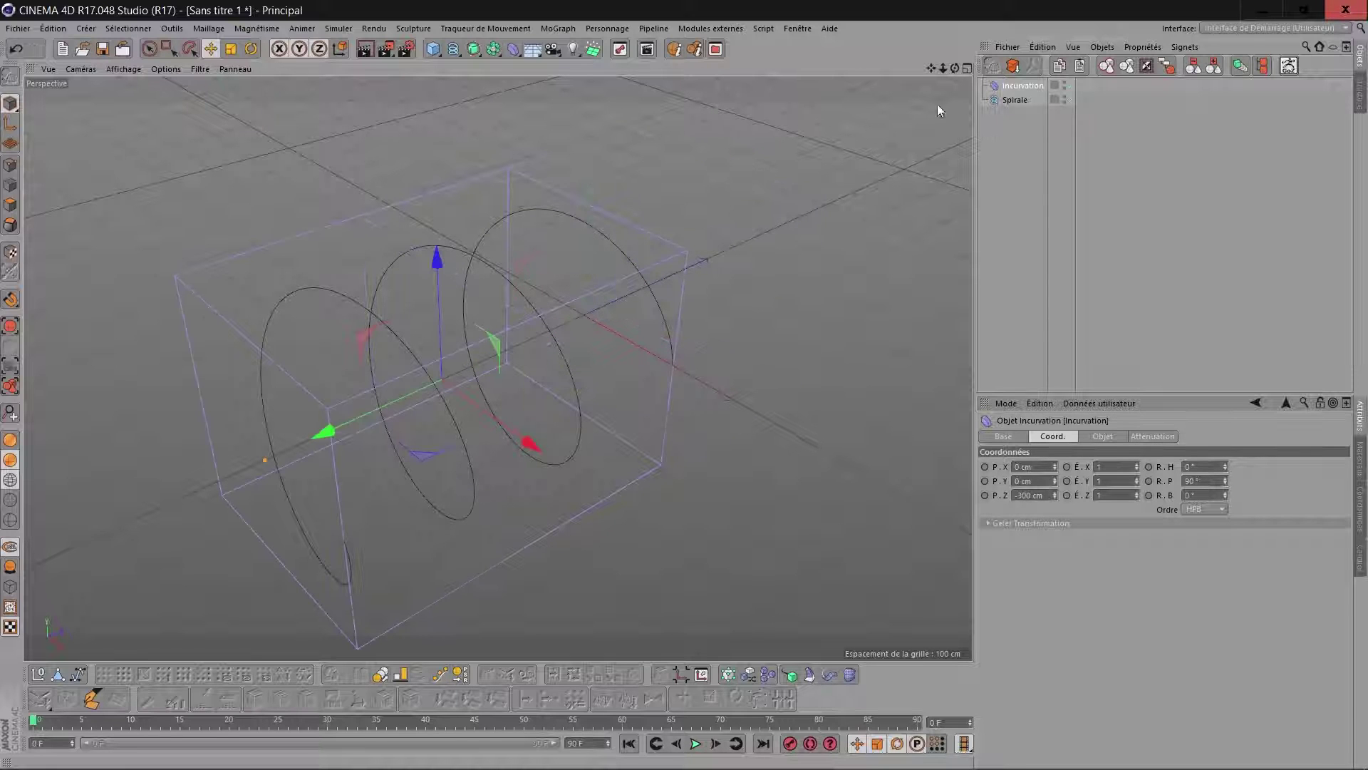
# Step: Make the Incurvation deformer a child of the Spirale and set its intensity to 360°
pyautogui.moveTo(955, 68); pyautogui.dragTo(1016, 104)
pyautogui.click(1103, 443)
pyautogui.moveTo(1154, 493); pyautogui.dragTo(1154, 377)
pyautogui.click(1137, 492)
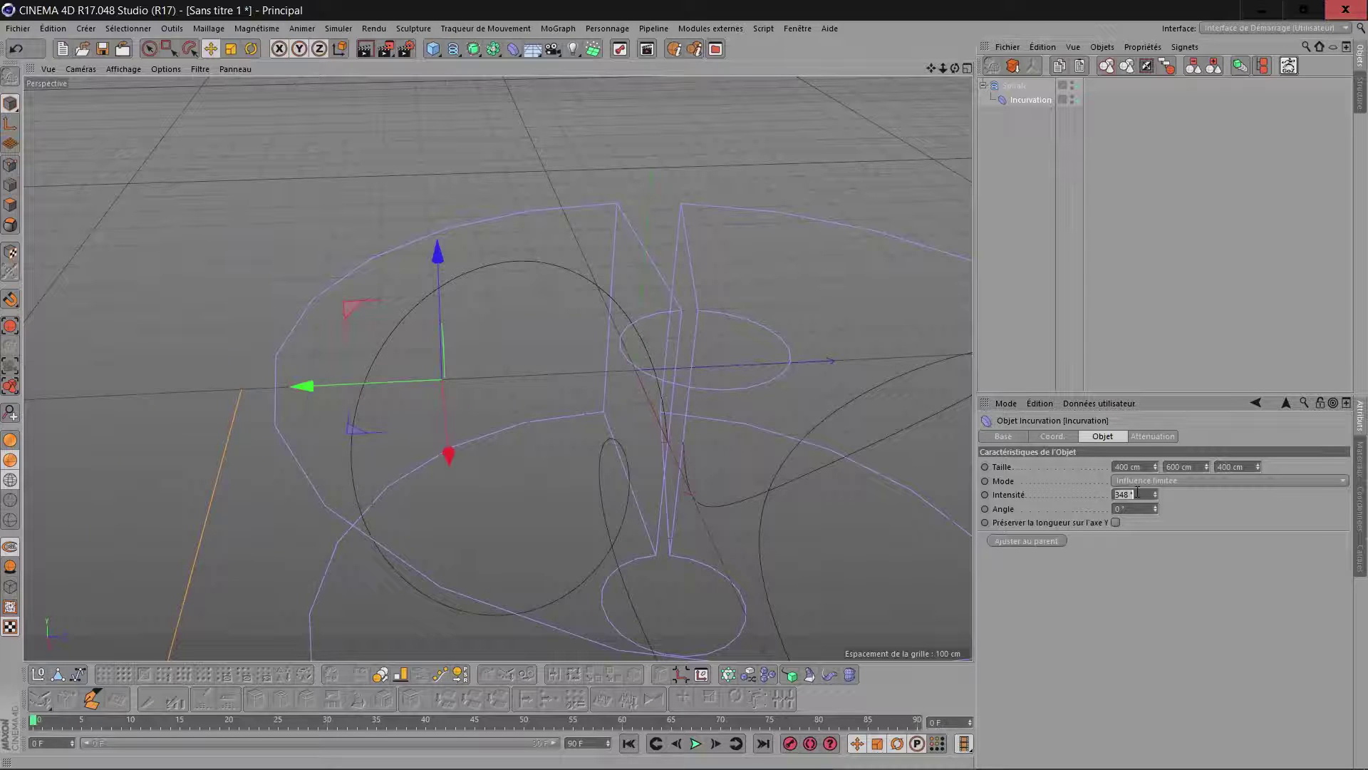
pyautogui.write('360')
pyautogui.press('Return')
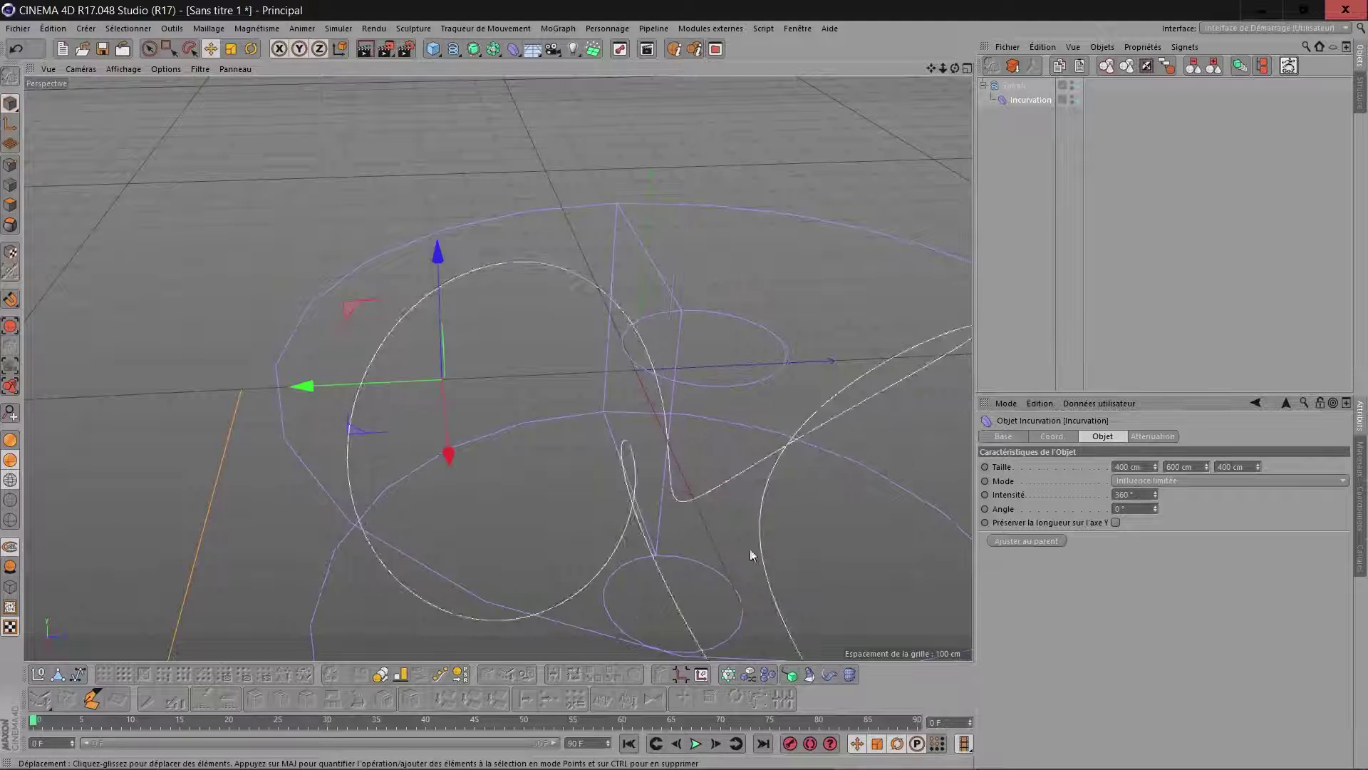
# Step: Inspect up close how the bend's ends meet, trying an intensity of 359° and restoring it to 360°
pyautogui.scroll(3, 684, 427)
pyautogui.scroll(6, 687, 439)
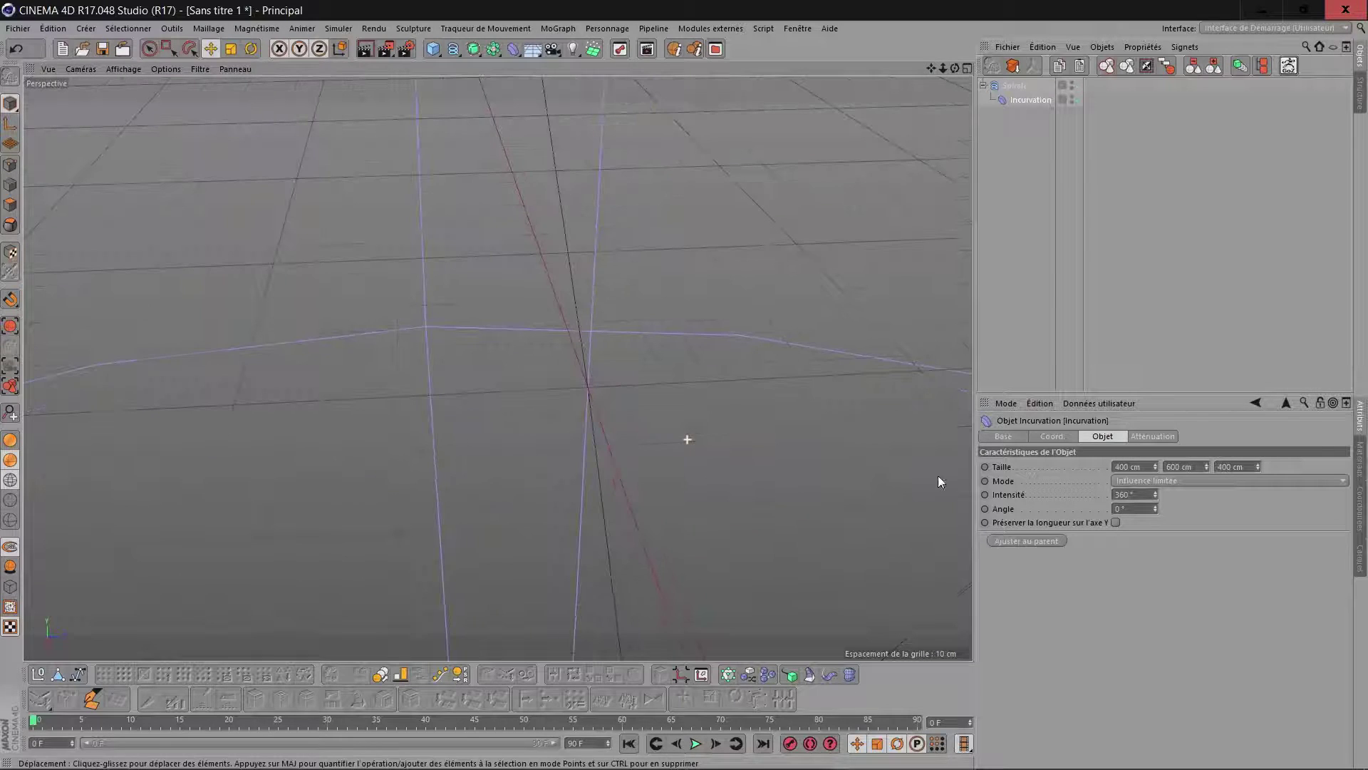
pyautogui.click(1155, 496)
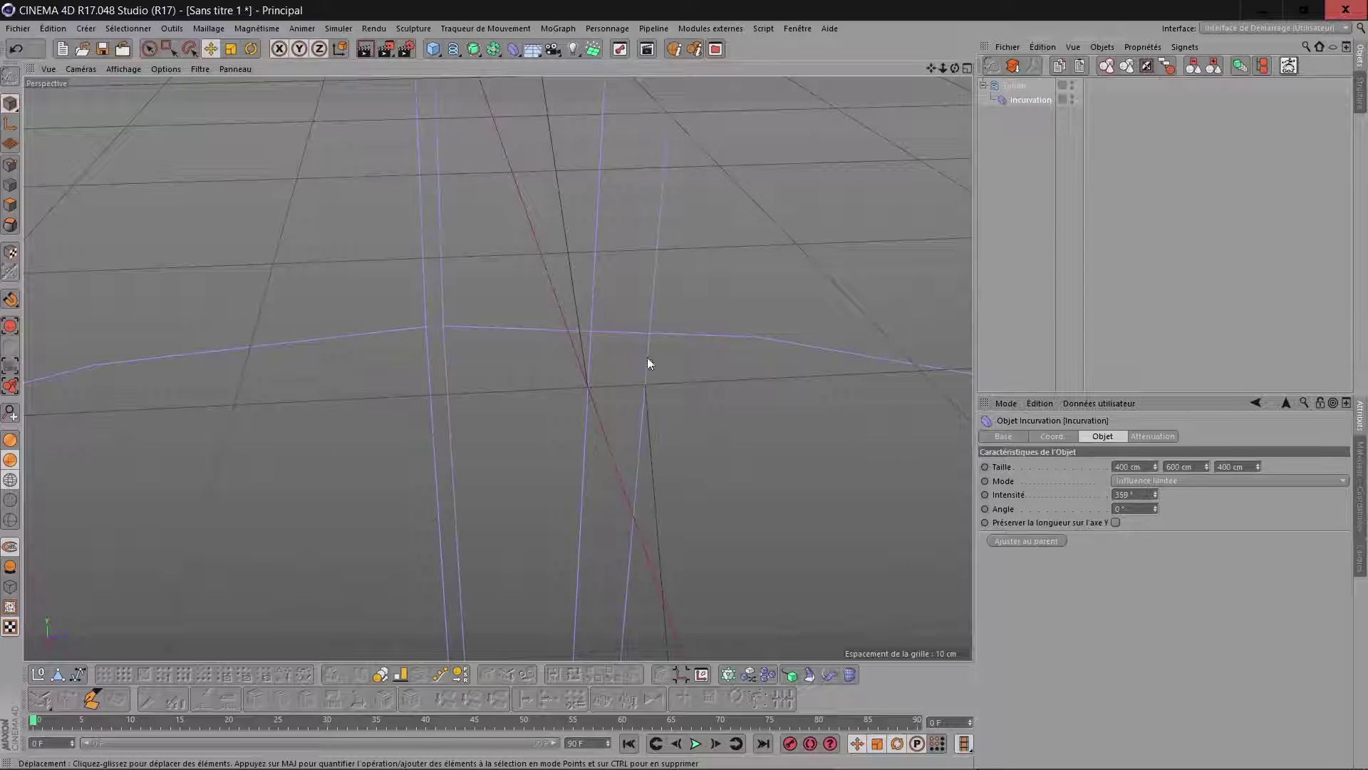
pyautogui.moveTo(955, 68); pyautogui.dragTo(825, 147)
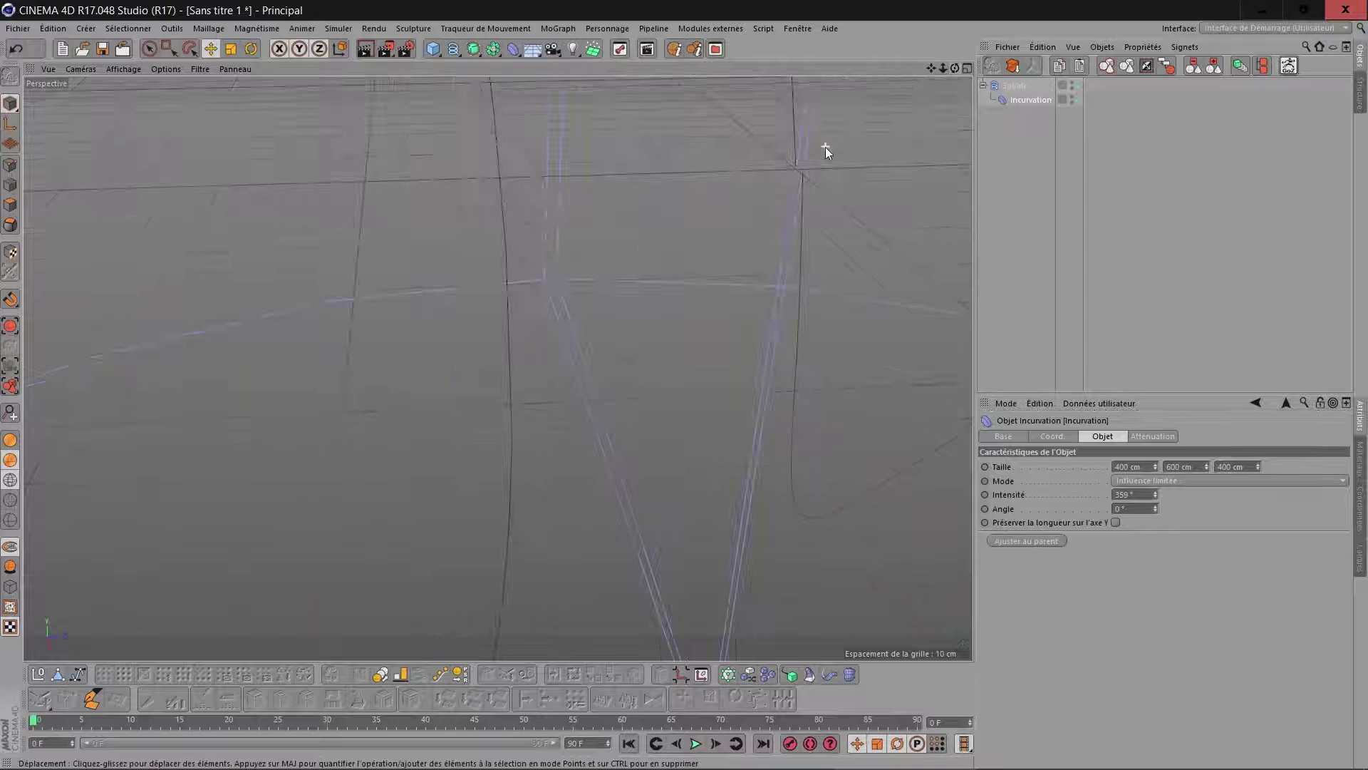
pyautogui.moveTo(930, 69); pyautogui.dragTo(741, 228)
pyautogui.scroll(1, 649, 309)
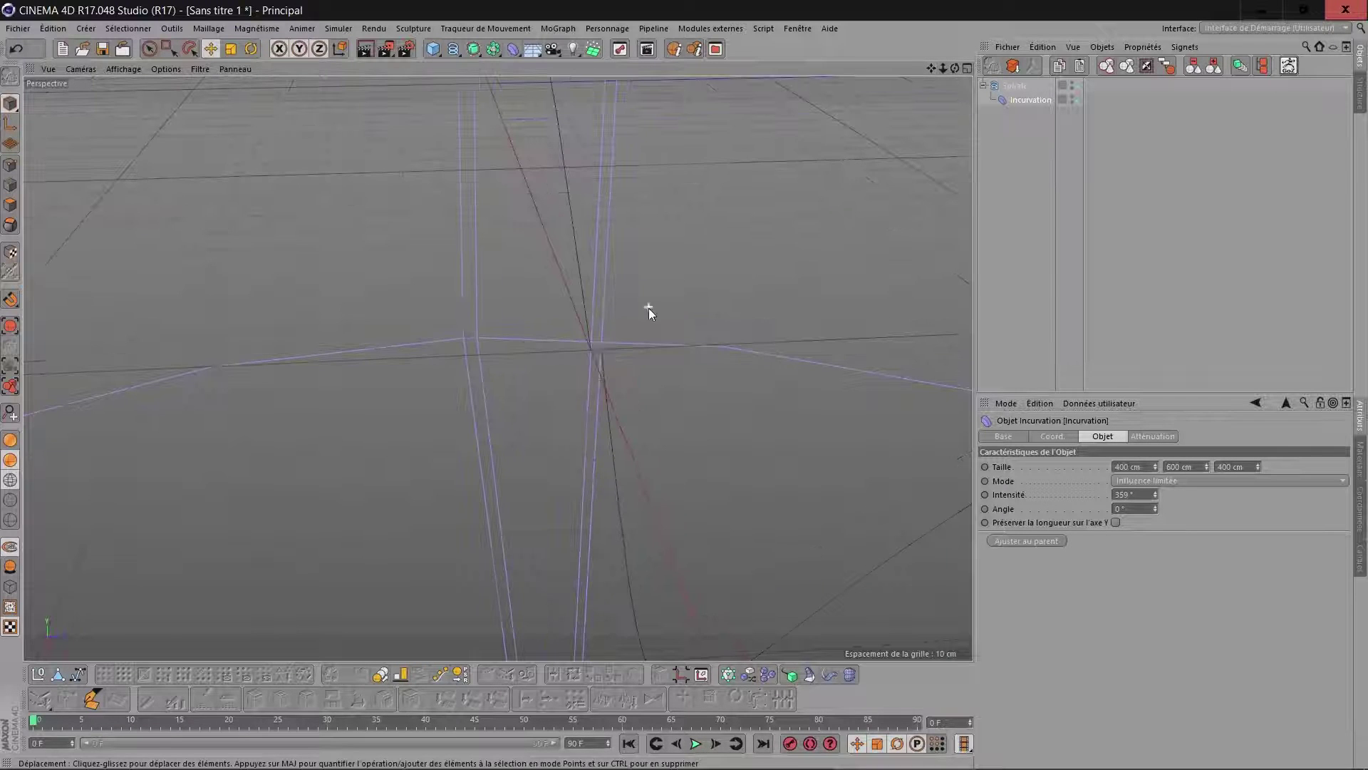
pyautogui.click(1141, 495)
pyautogui.press('Return')
pyautogui.scroll(-5, 746, 332)
pyautogui.scroll(-3, 745, 333)
pyautogui.moveTo(930, 69); pyautogui.dragTo(621, 112)
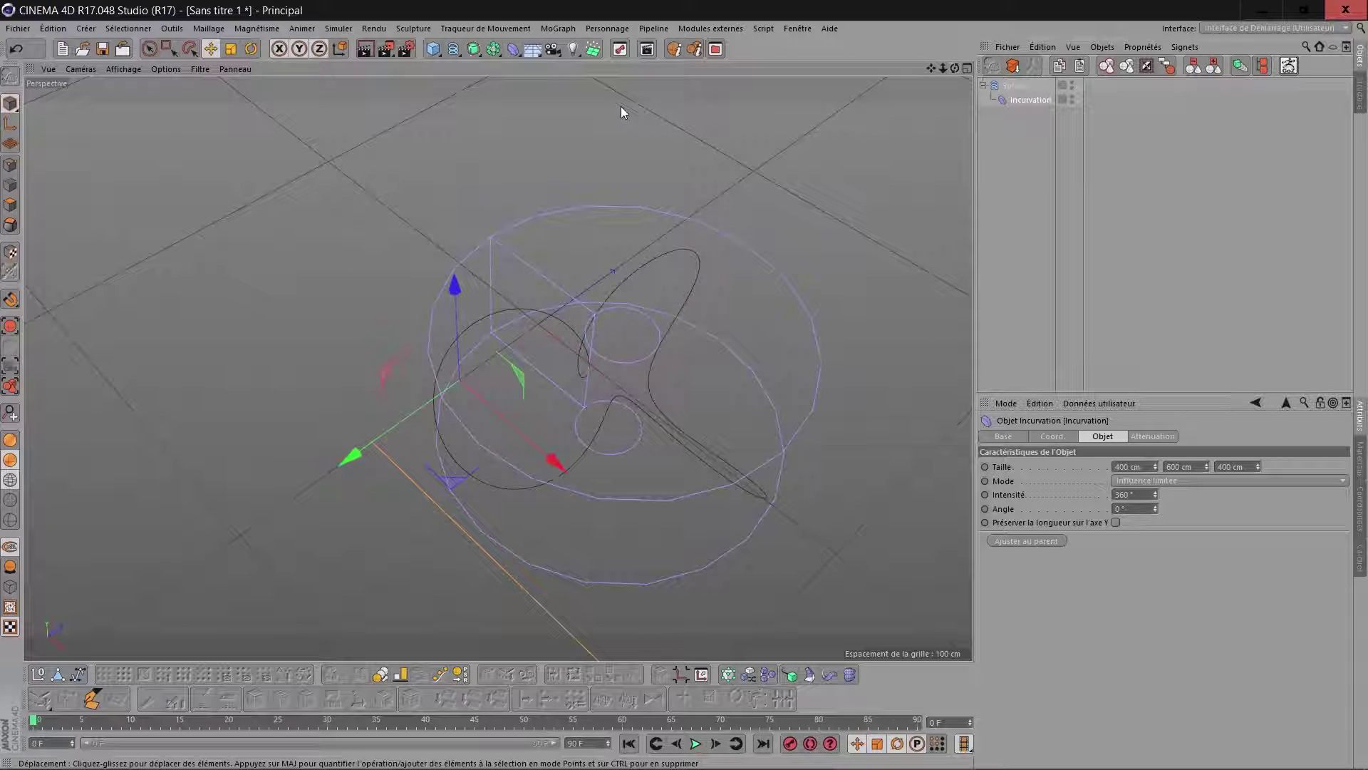
# Step: Add a Fleur spline and set its number of petals to 4
pyautogui.click(453, 48)
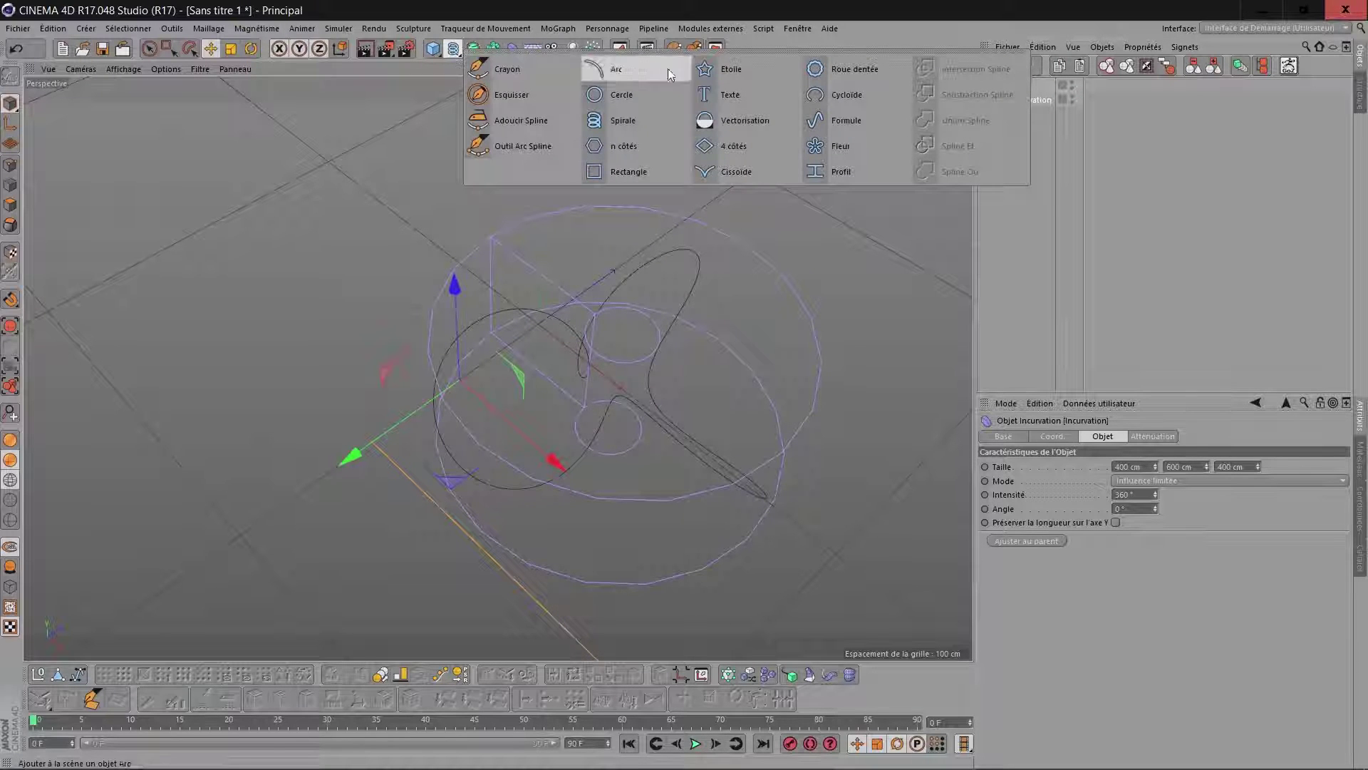
pyautogui.click(843, 147)
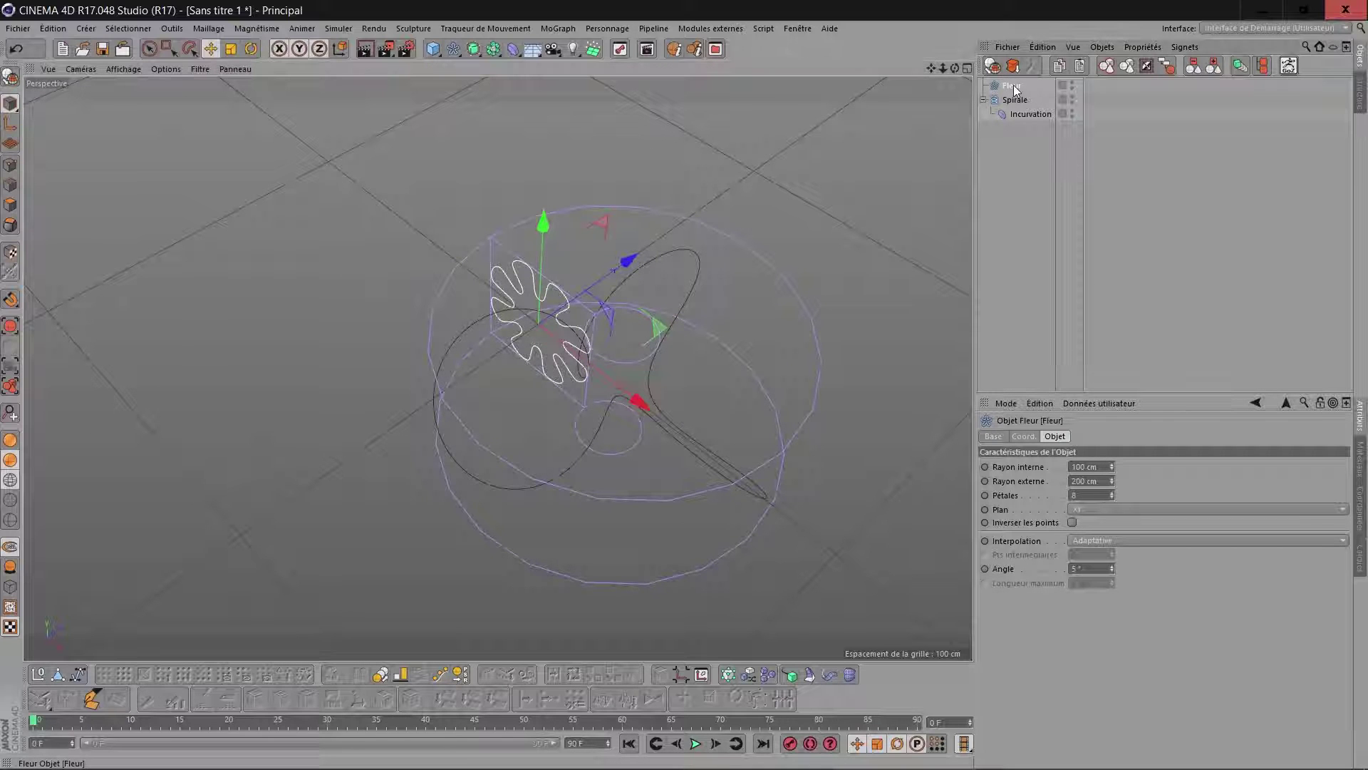
pyautogui.click(1099, 495)
pyautogui.scroll(-3, 1099, 495)
pyautogui.scroll(-1, 1099, 494)
# Step: Set the flower spline's inner radius to 20 cm and its outer radius to 100 cm
pyautogui.click(1106, 467)
pyautogui.write('50')
pyautogui.press('Tab')
pyautogui.write('100')
pyautogui.press('Tab')
pyautogui.click(1100, 468)
pyautogui.write('20')
pyautogui.press('Return')
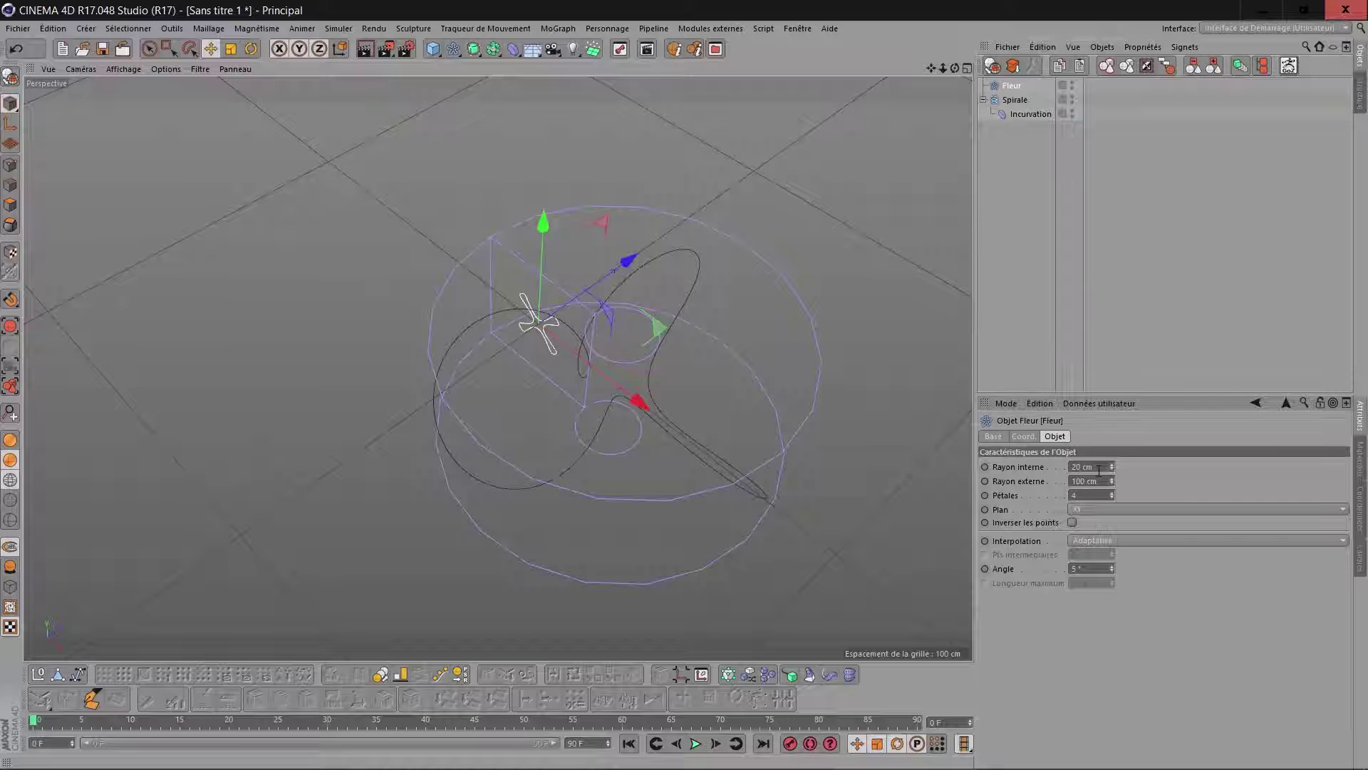
# Step: Set the flower spline's inner radius to 30 cm and its interpolation to Sans
pyautogui.doubleClick(1100, 470)
pyautogui.click(1099, 470)
pyautogui.doubleClick(1099, 471)
pyautogui.write('30')
pyautogui.press('Return')
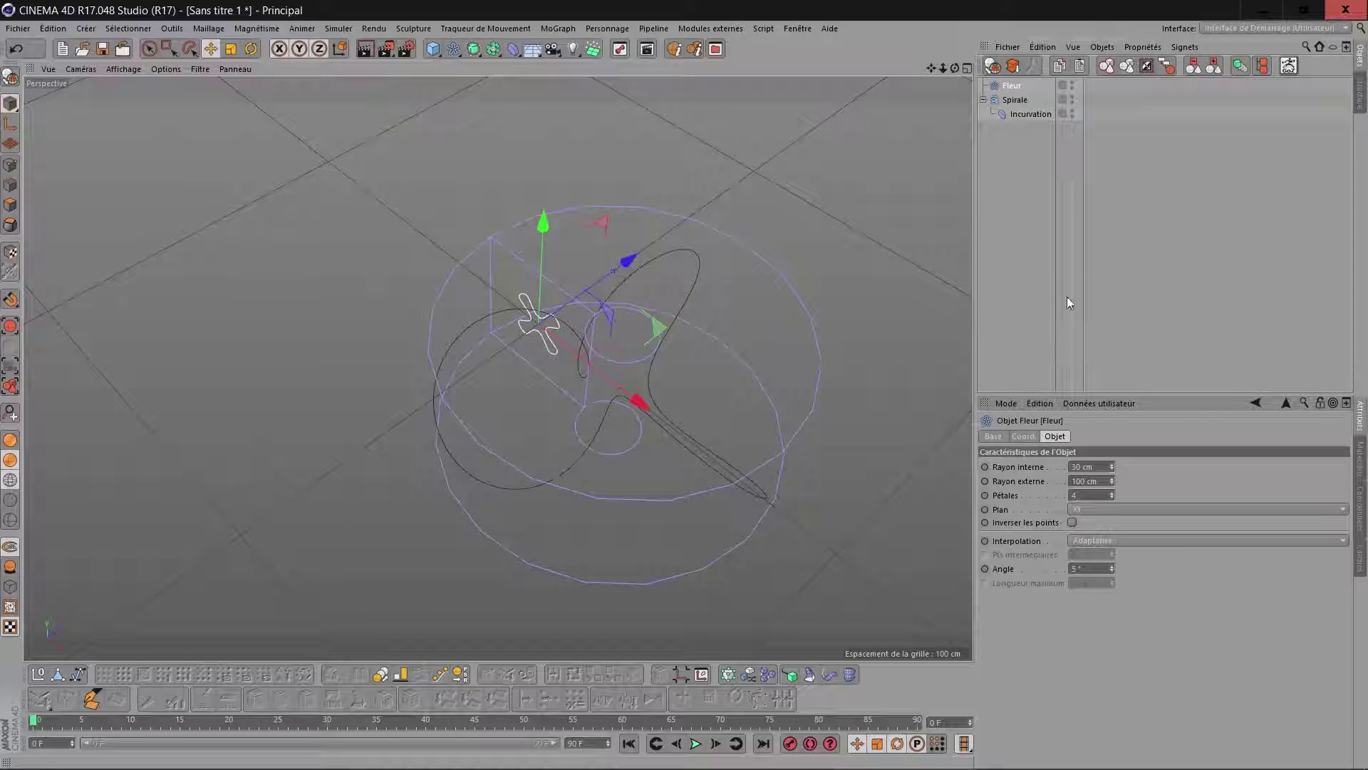
pyautogui.click(1076, 537)
pyautogui.click(1083, 556)
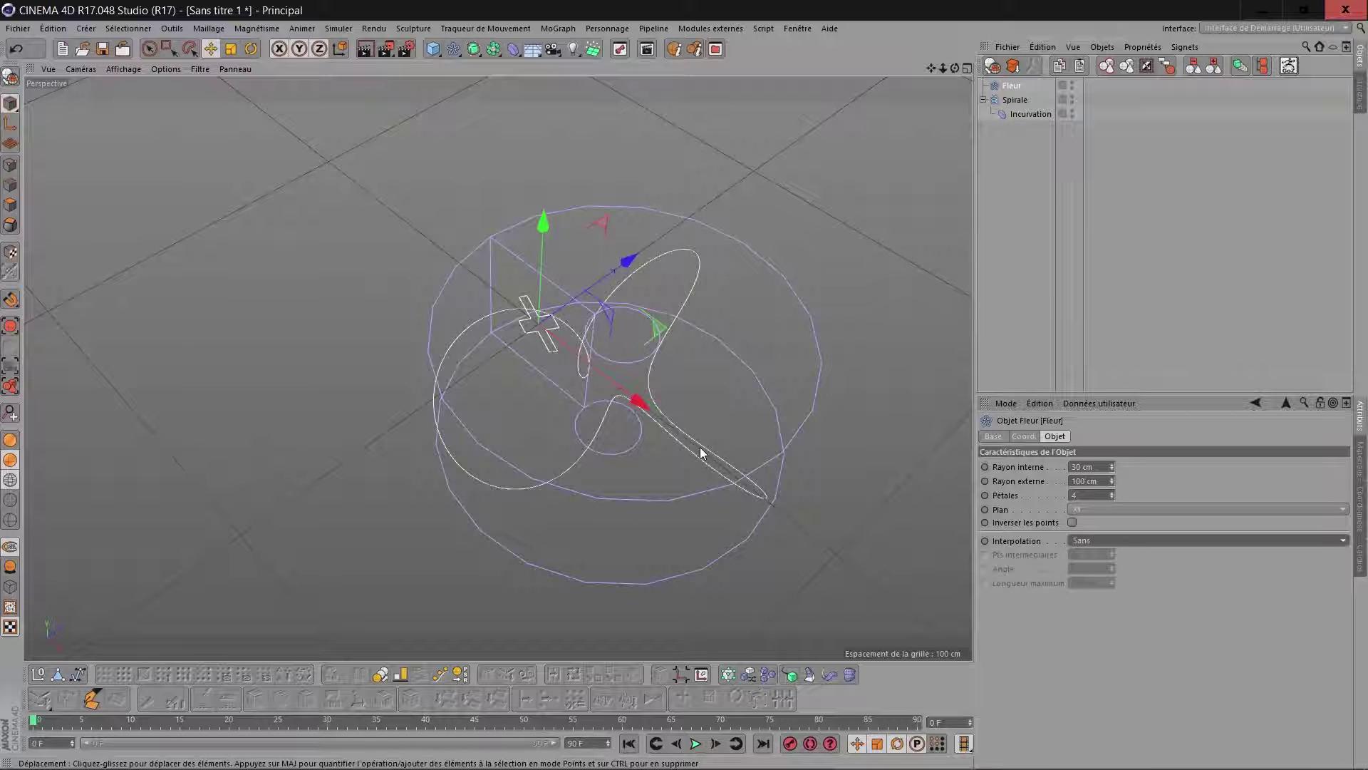
# Step: Change the Spirale spline's interpolation to Uniforme
pyautogui.click(1010, 101)
pyautogui.click(1084, 610)
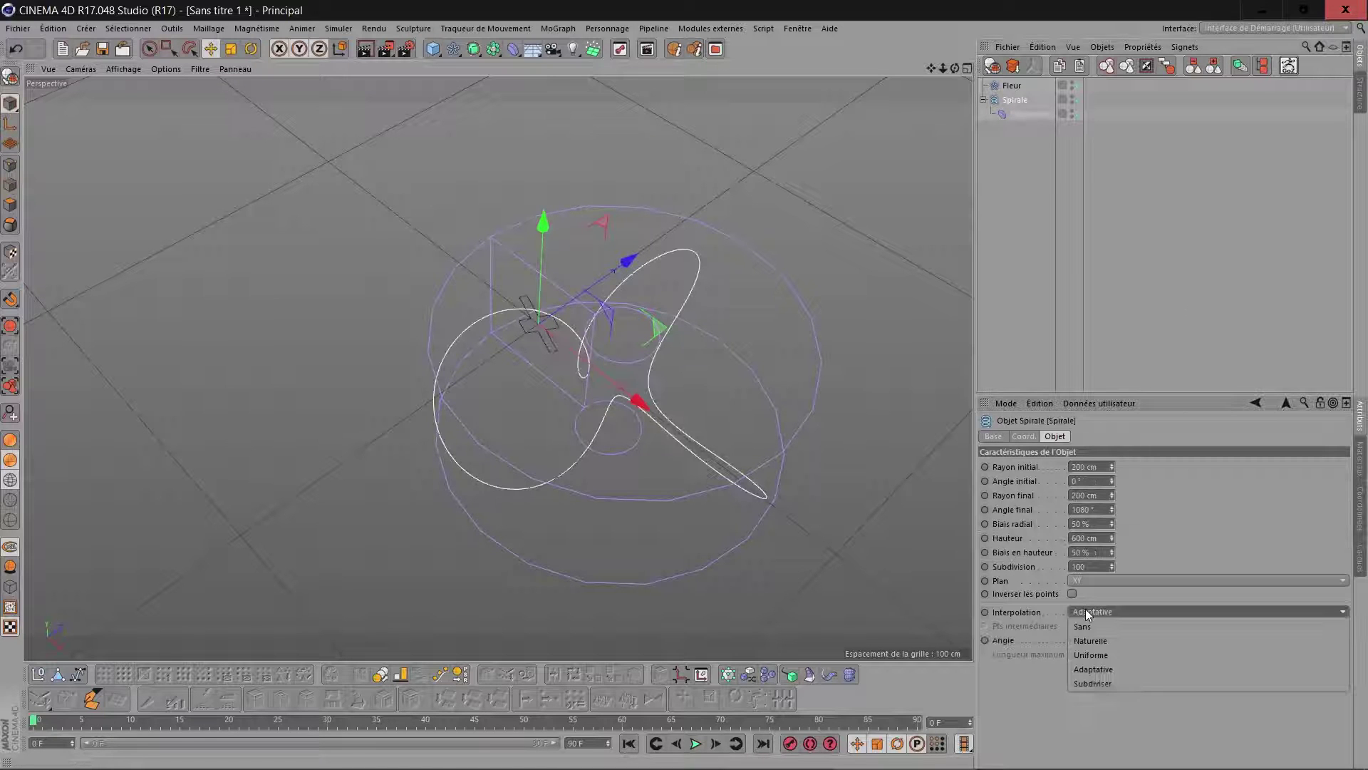
pyautogui.click(1092, 655)
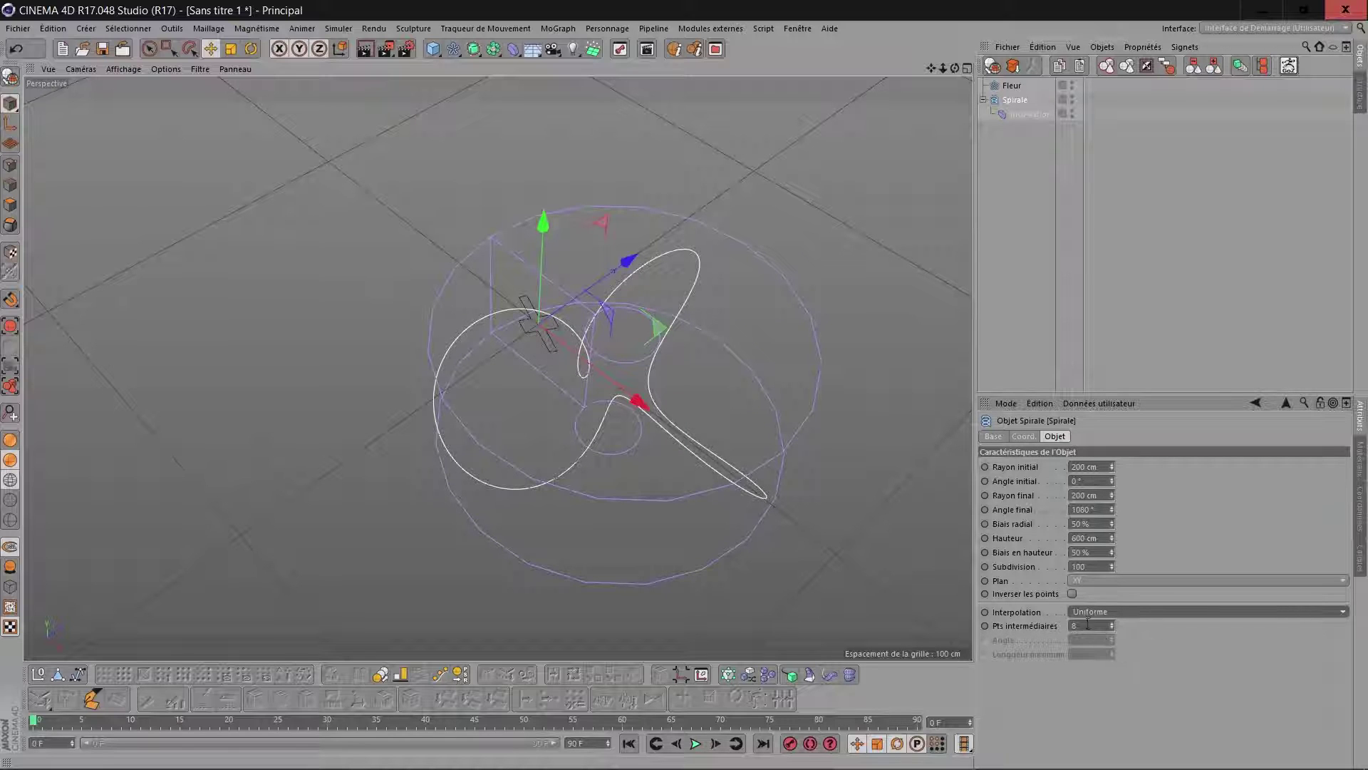
# Step: Add an Extrusion contrôlée generator and make the Fleur and Spirale splines its children, with Fleur as the profile above Spirale
pyautogui.click(474, 49)
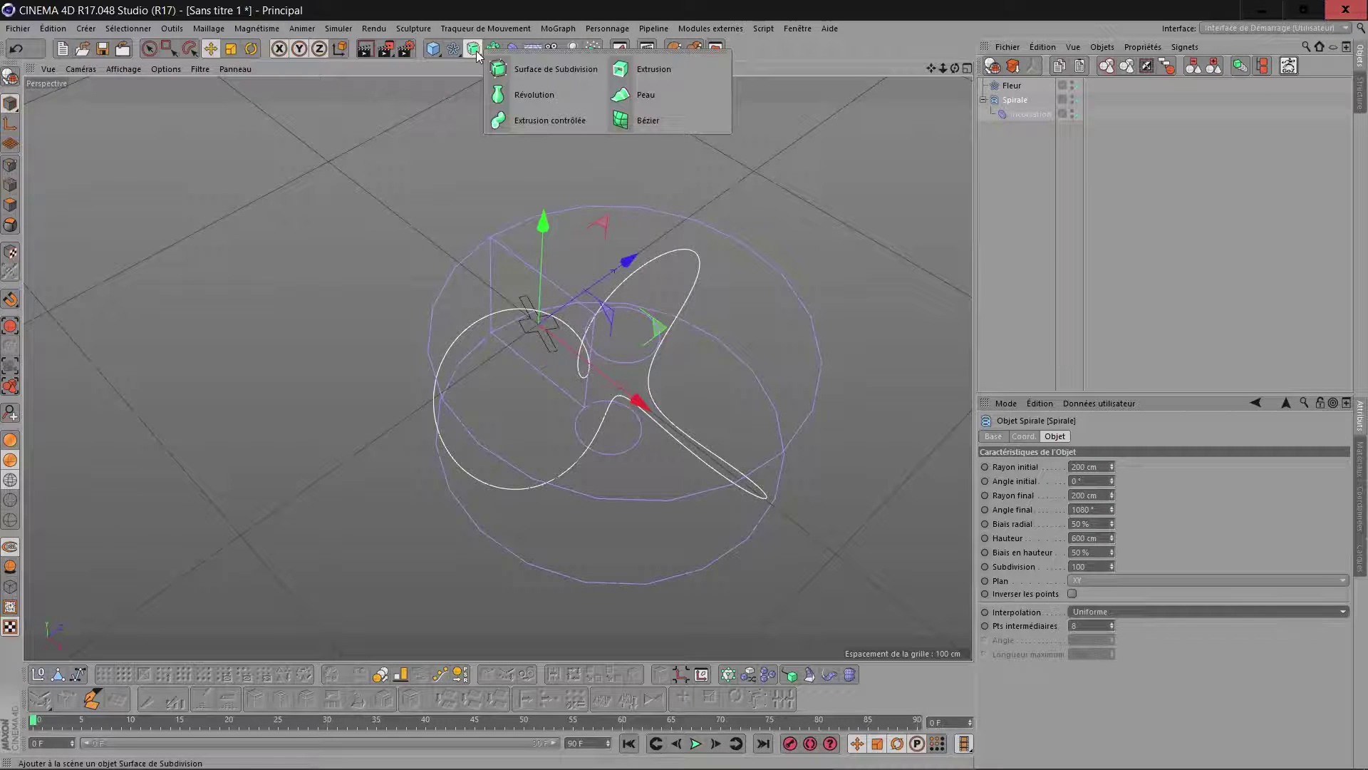
pyautogui.click(523, 122)
pyautogui.click(1010, 101)
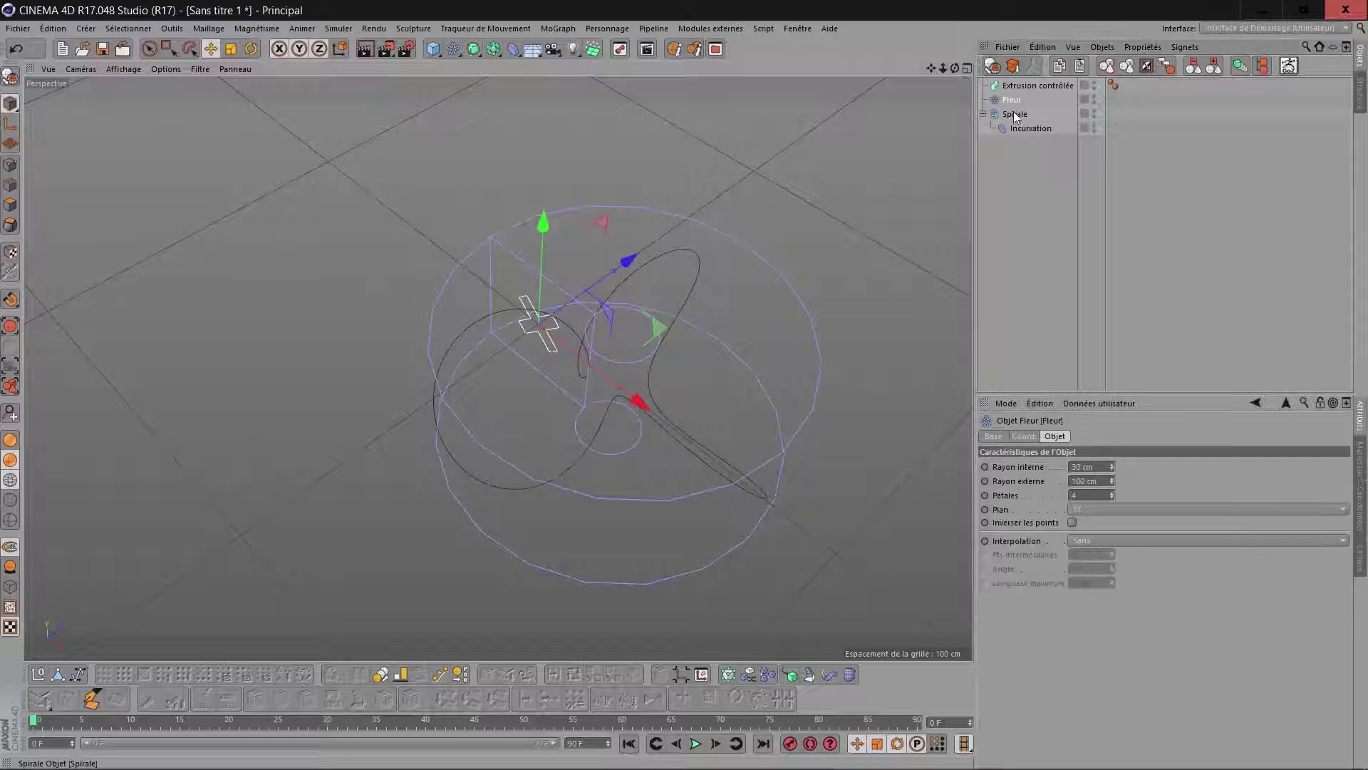
pyautogui.keyDown('shift'); pyautogui.click(1013, 112); pyautogui.keyUp('shift')
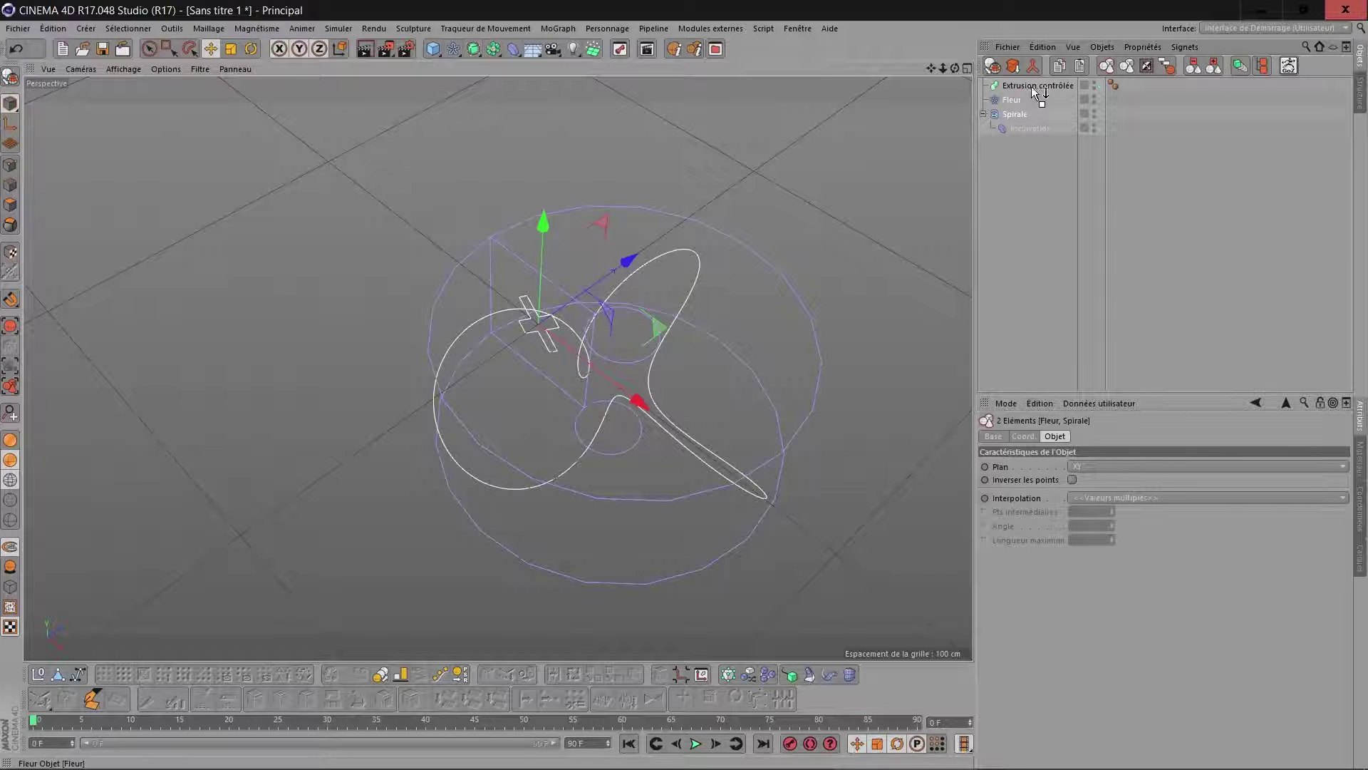
pyautogui.moveTo(1032, 87); pyautogui.dragTo(1033, 83)
# Step: Set the Spirale's number of intermediate points to 0 to lighten the swept mesh
pyautogui.moveTo(955, 68); pyautogui.dragTo(955, 100)
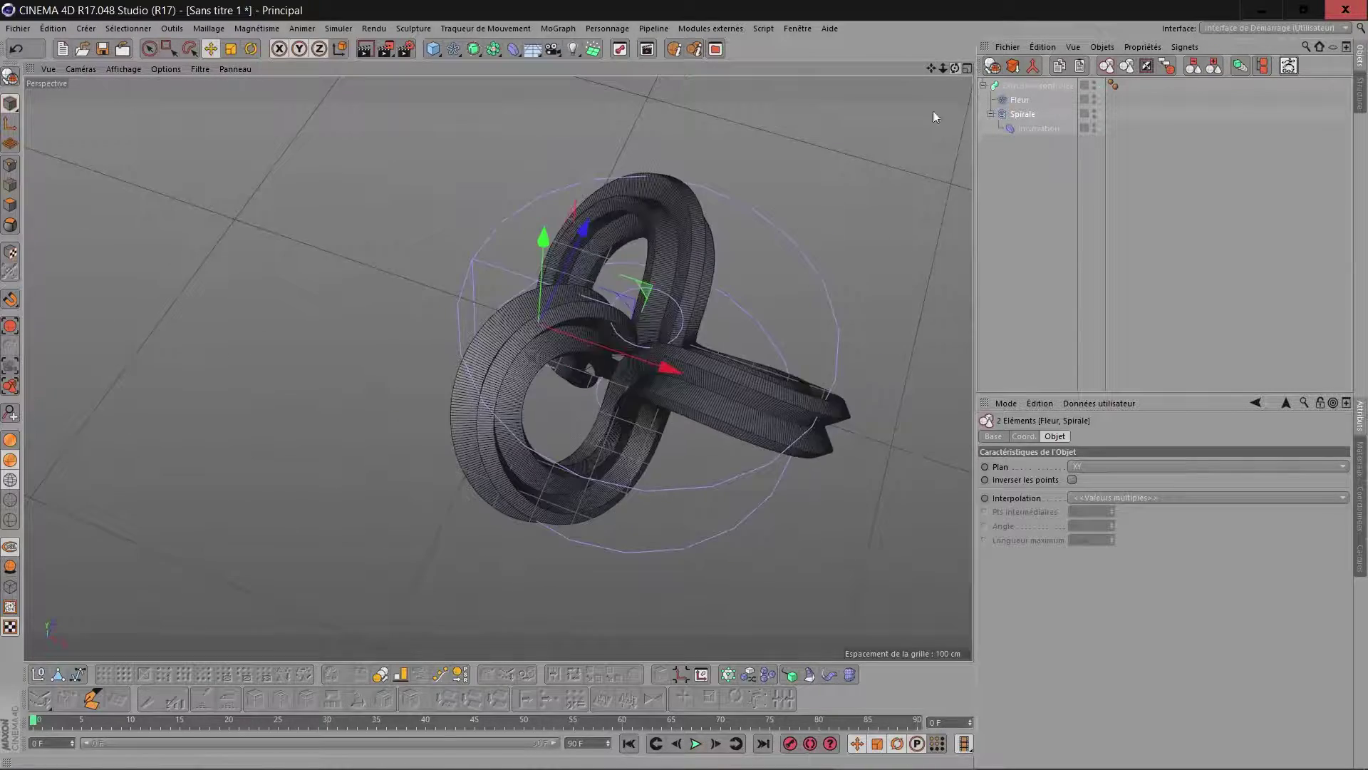
pyautogui.scroll(10, 656, 357)
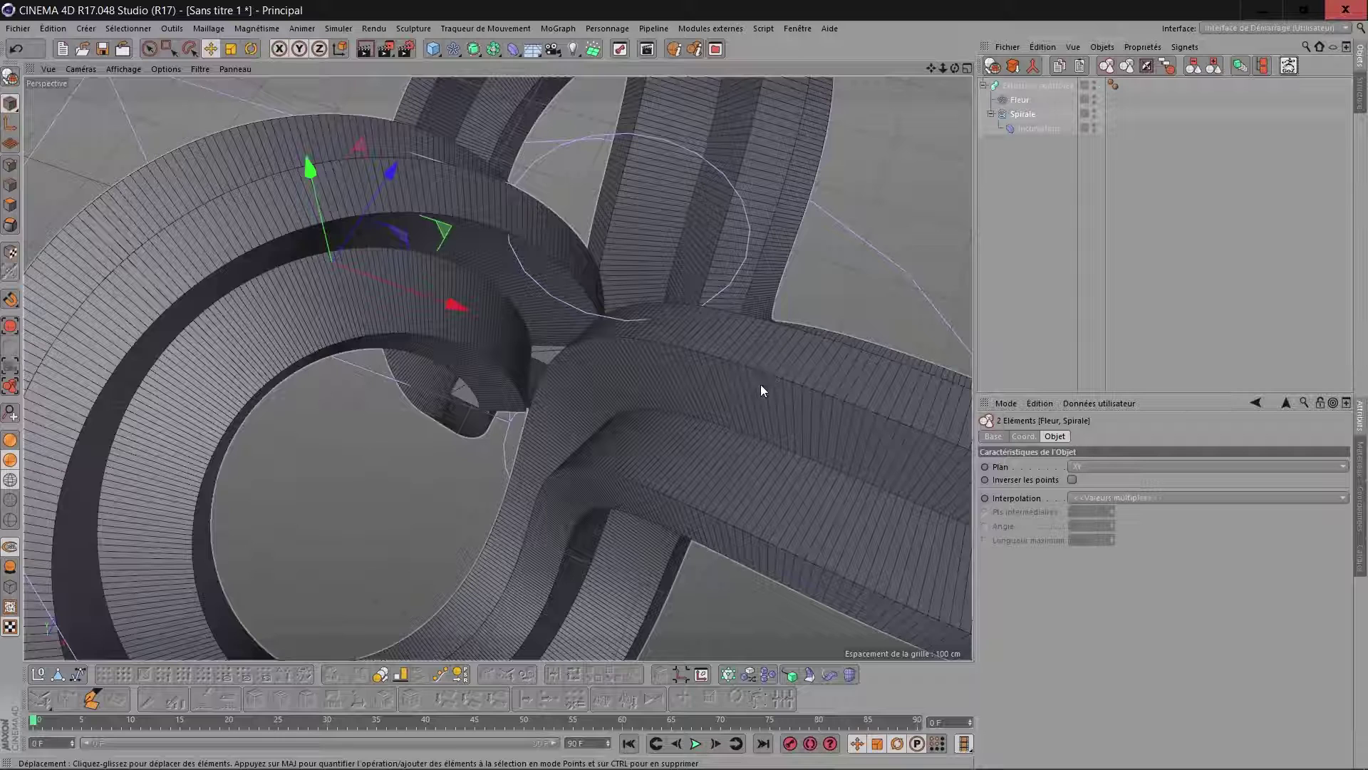
pyautogui.click(1025, 115)
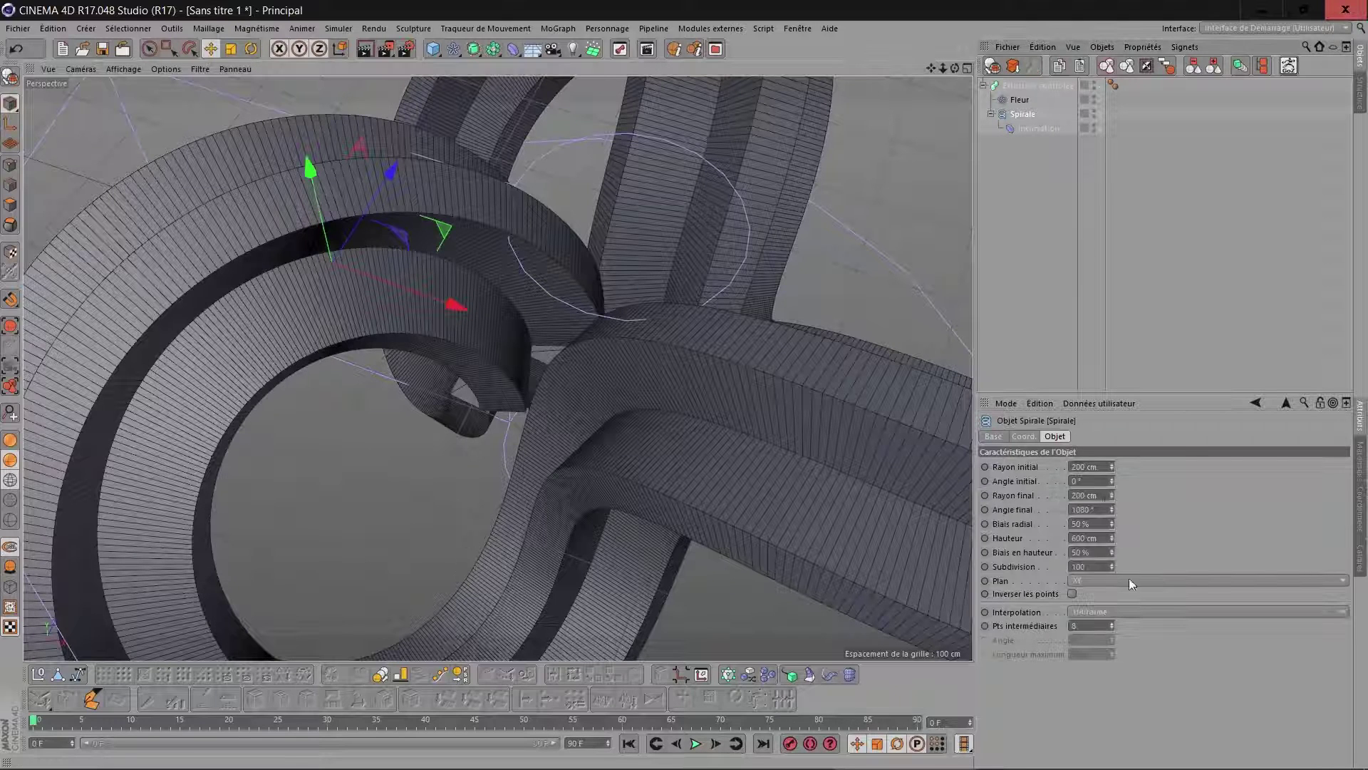
pyautogui.doubleClick(1093, 624)
pyautogui.write('0')
pyautogui.press('Return')
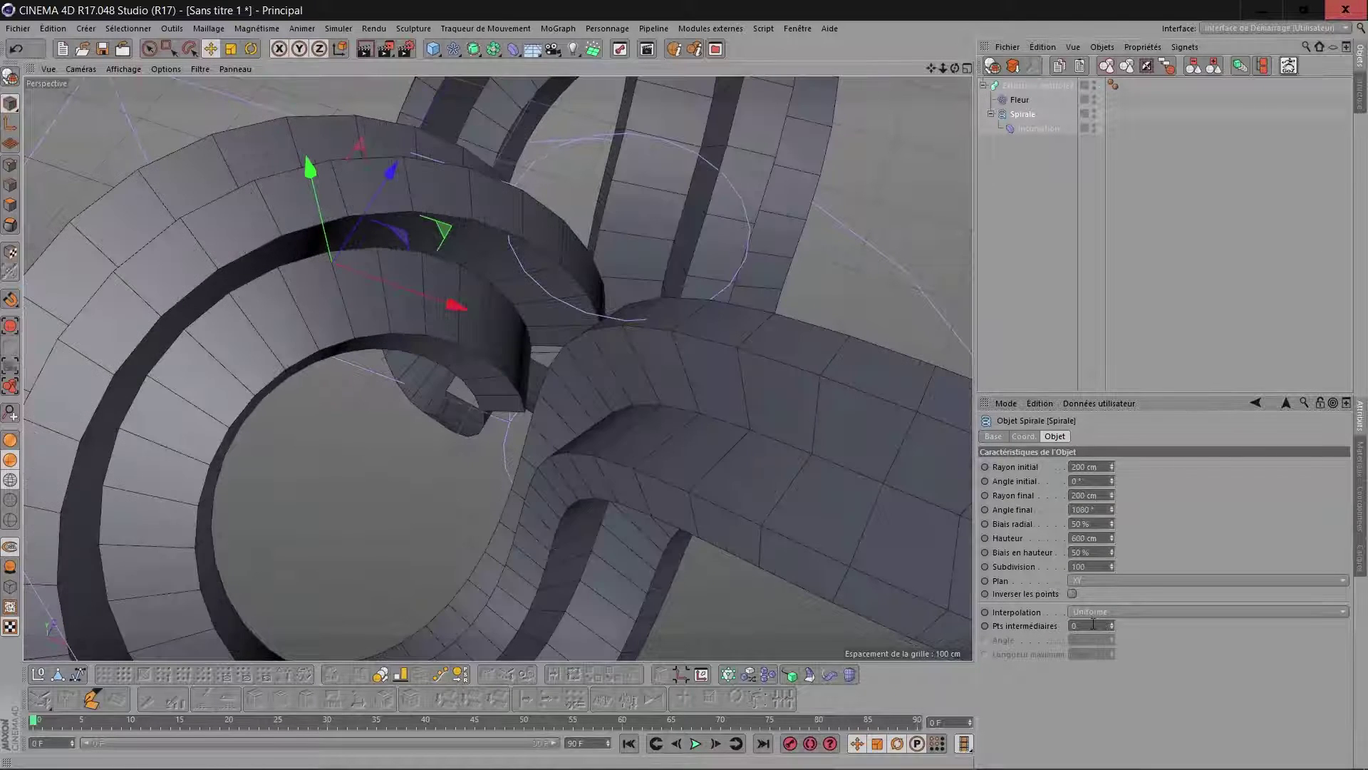
# Step: Reduce the flower spline's outer radius to 89 cm so the strands separate at the centre of the knot
pyautogui.scroll(-4, 942, 494)
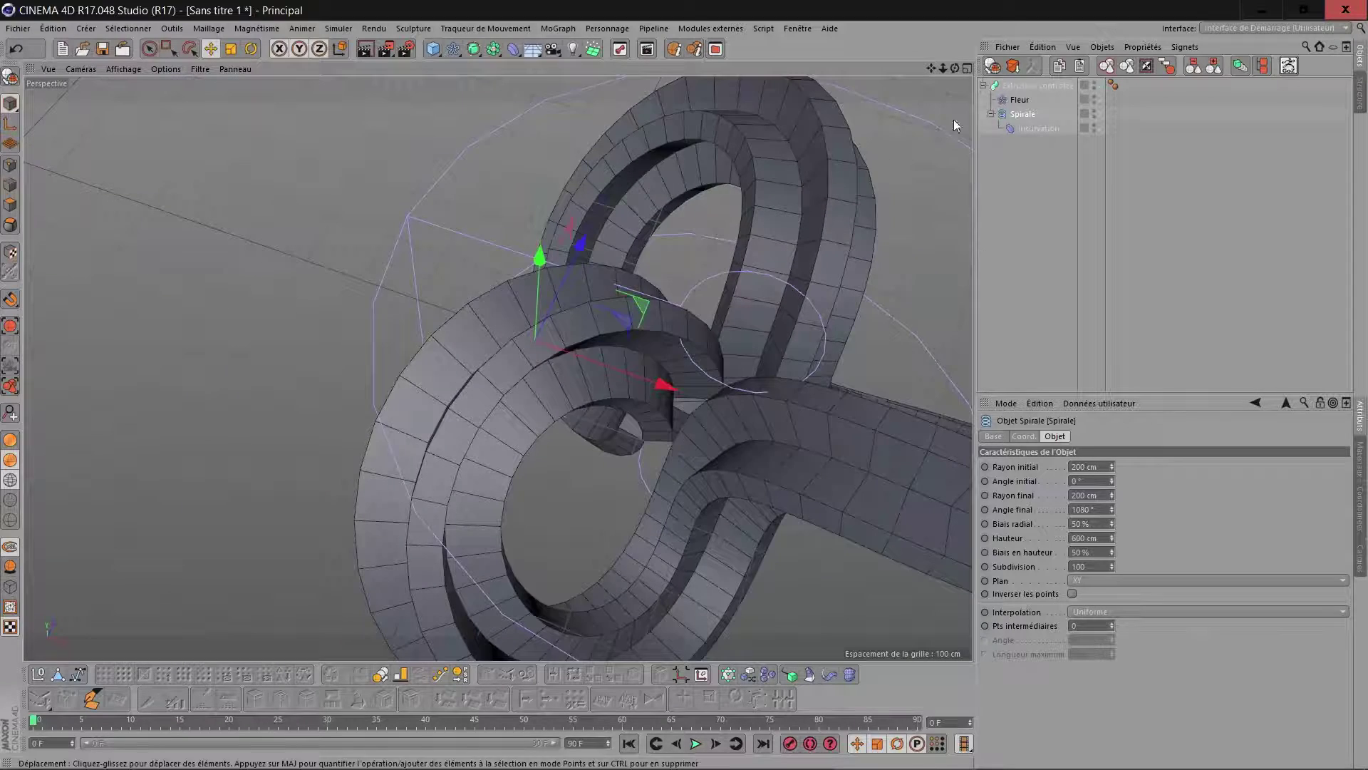
pyautogui.moveTo(932, 69); pyautogui.dragTo(763, 46)
pyautogui.moveTo(954, 69); pyautogui.dragTo(1030, 217)
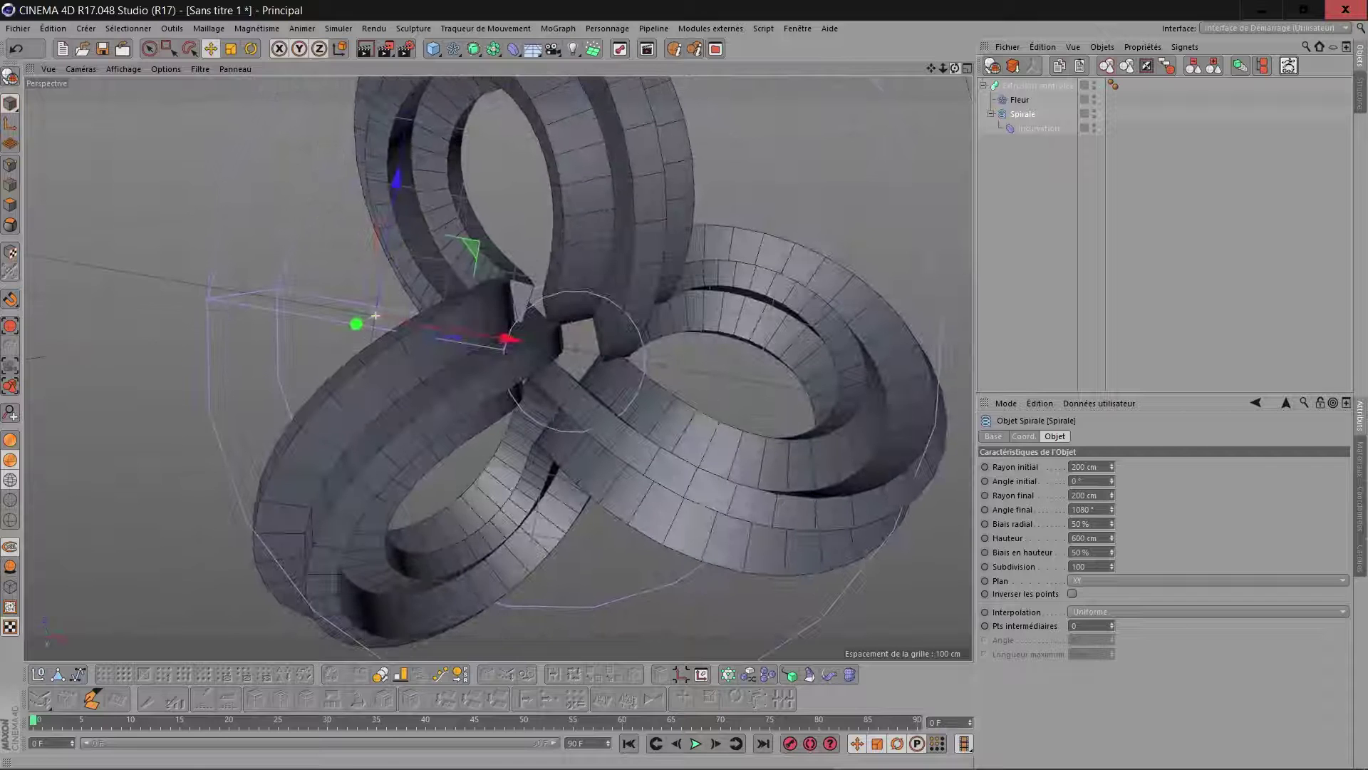
pyautogui.scroll(4, 567, 342)
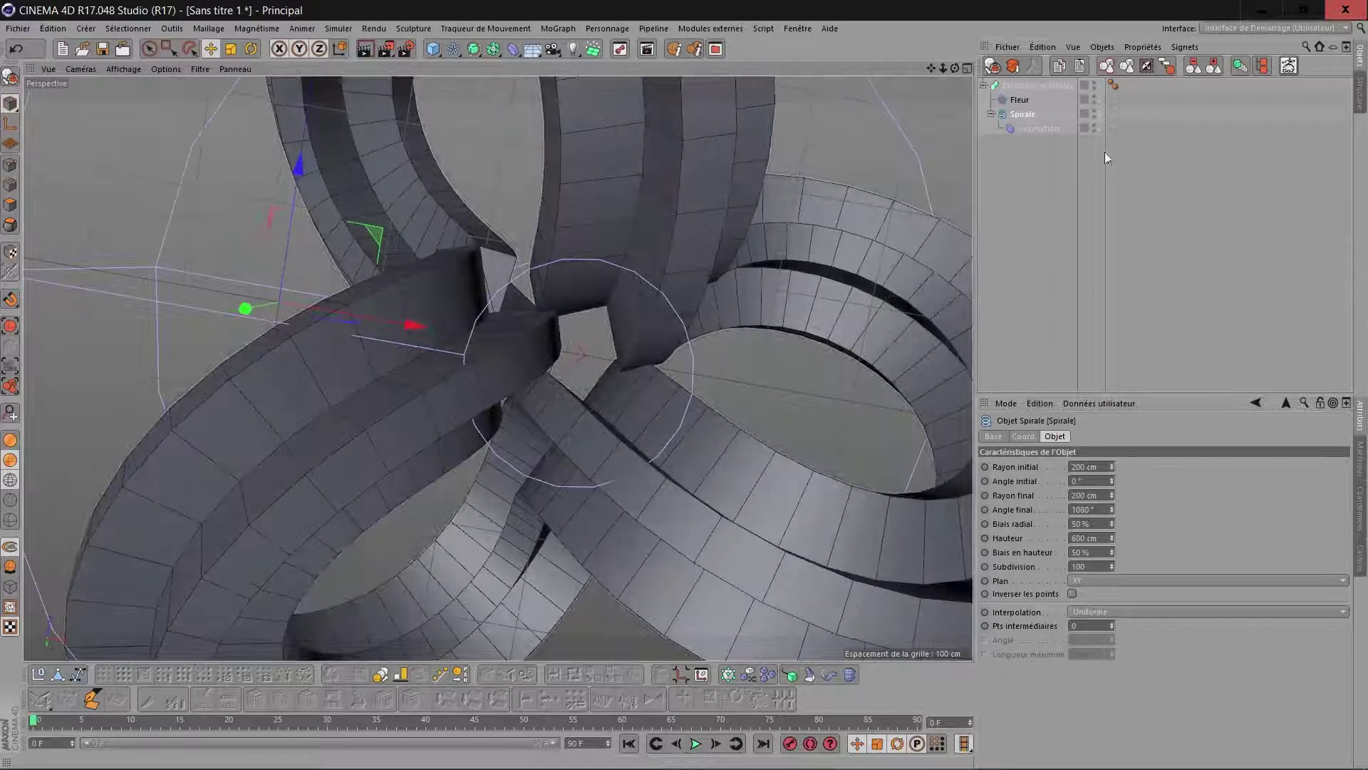
pyautogui.click(1021, 99)
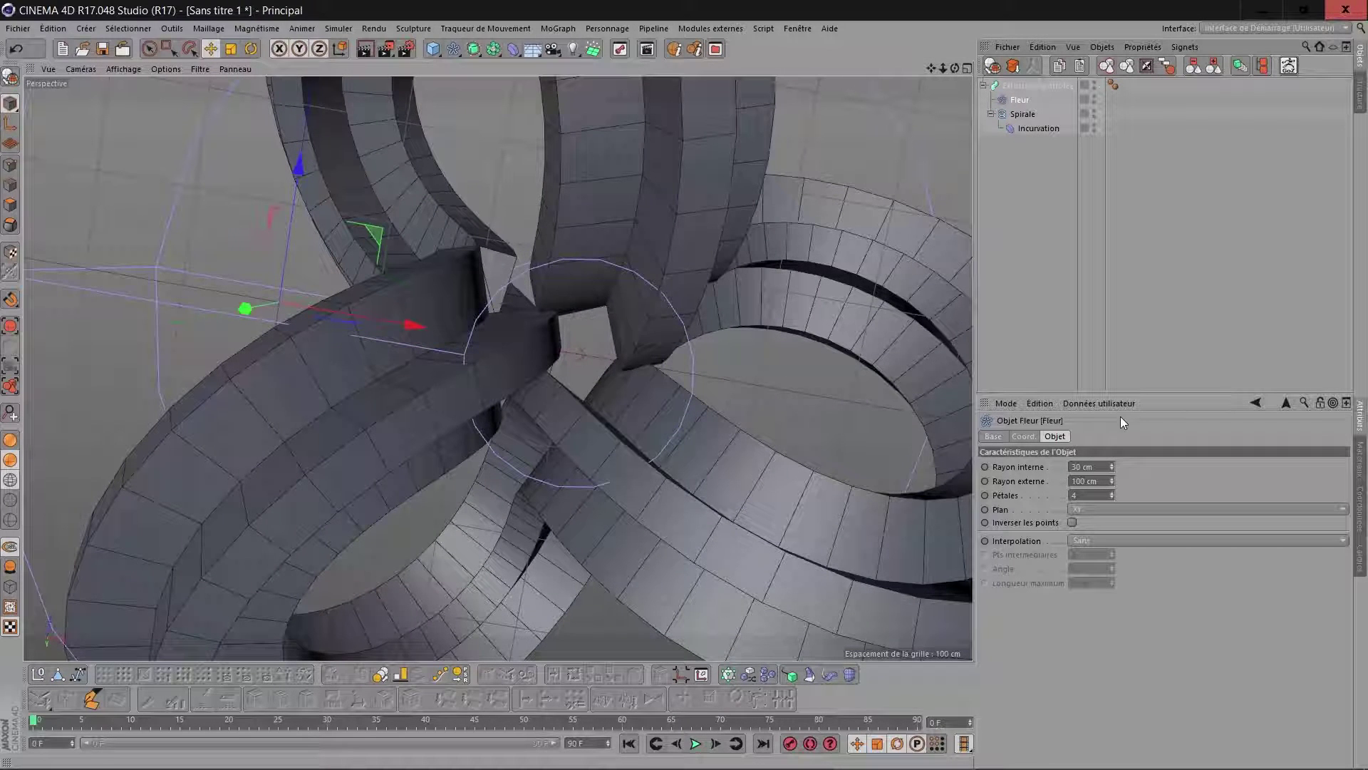
pyautogui.click(1105, 480)
pyautogui.scroll(-10, 1105, 480)
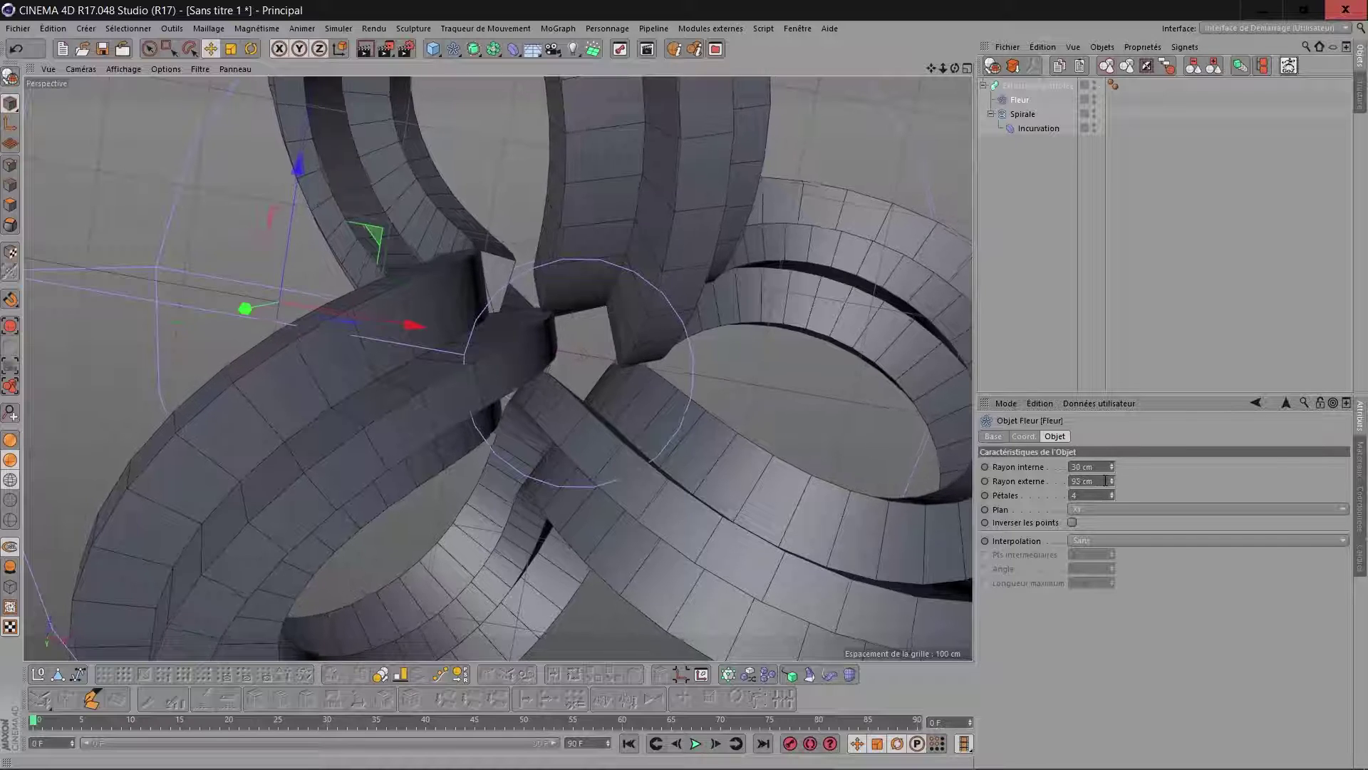
pyautogui.scroll(-1, 1105, 481)
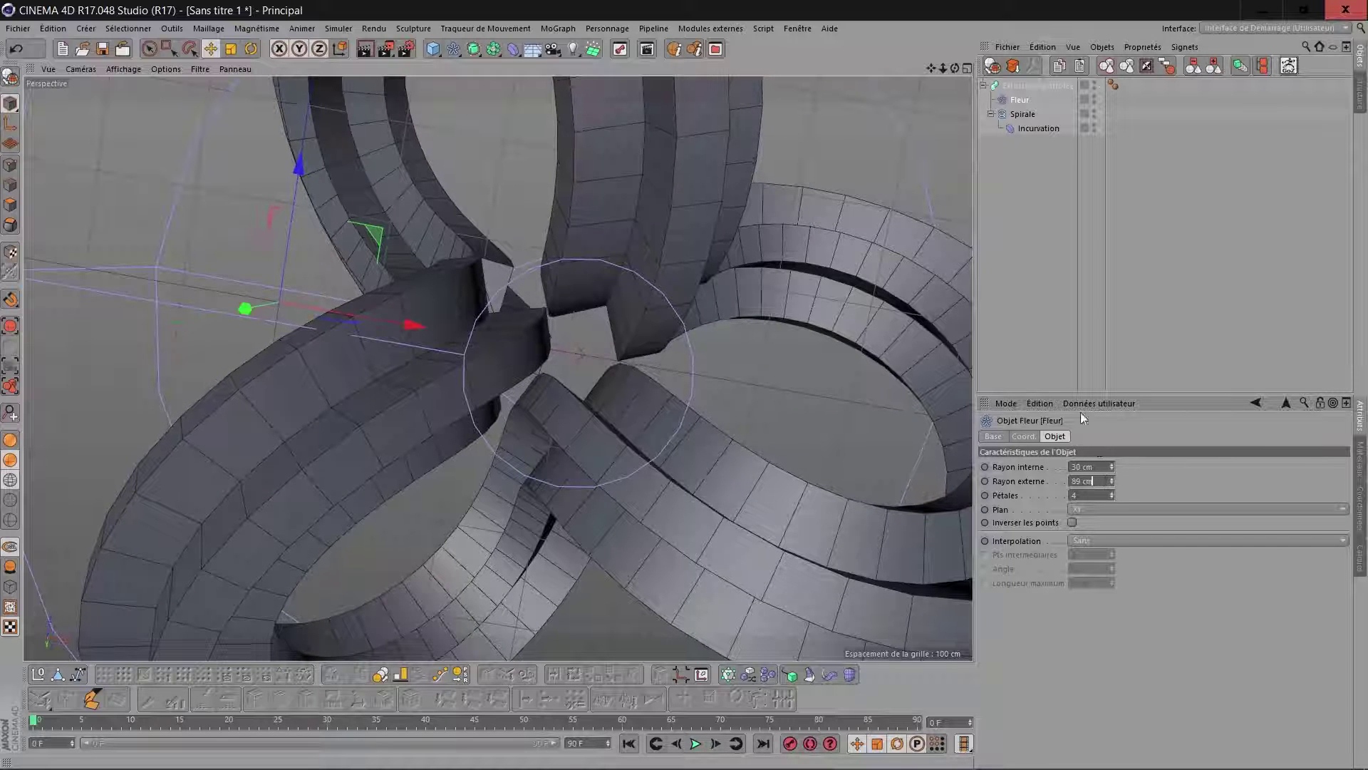
# Step: Set the Extrusion contrôlée's end rotation to 204° to align the profile where the two ends meet
pyautogui.moveTo(955, 69)
pyautogui.mouseDown()
pyautogui.moveTo(926, 21)
pyautogui.moveTo(954, 48)
pyautogui.moveTo(915, 45)
pyautogui.moveTo(889, 7)
pyautogui.moveTo(913, 30)
pyautogui.moveTo(906, 12)
pyautogui.moveTo(918, 18)
pyautogui.moveTo(952, 95)
pyautogui.mouseUp()
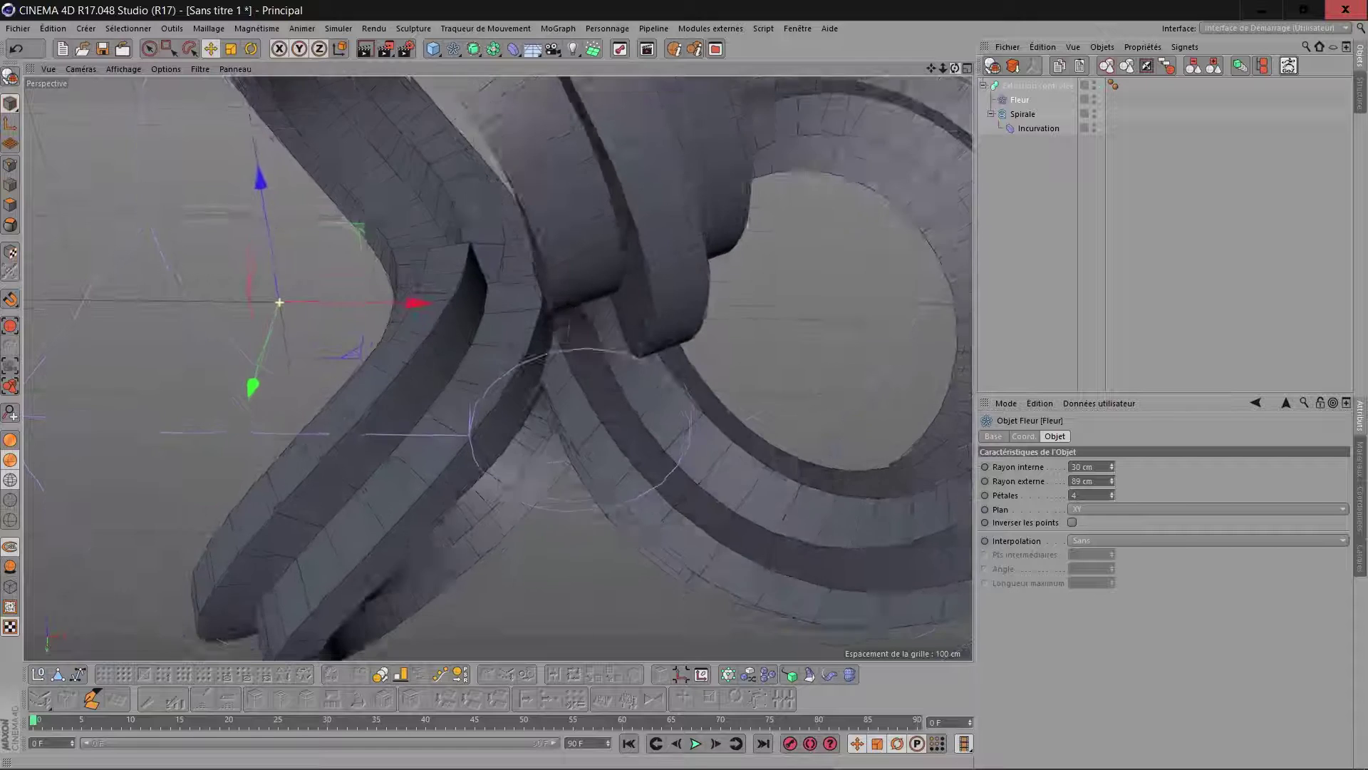
pyautogui.scroll(5, 387, 360)
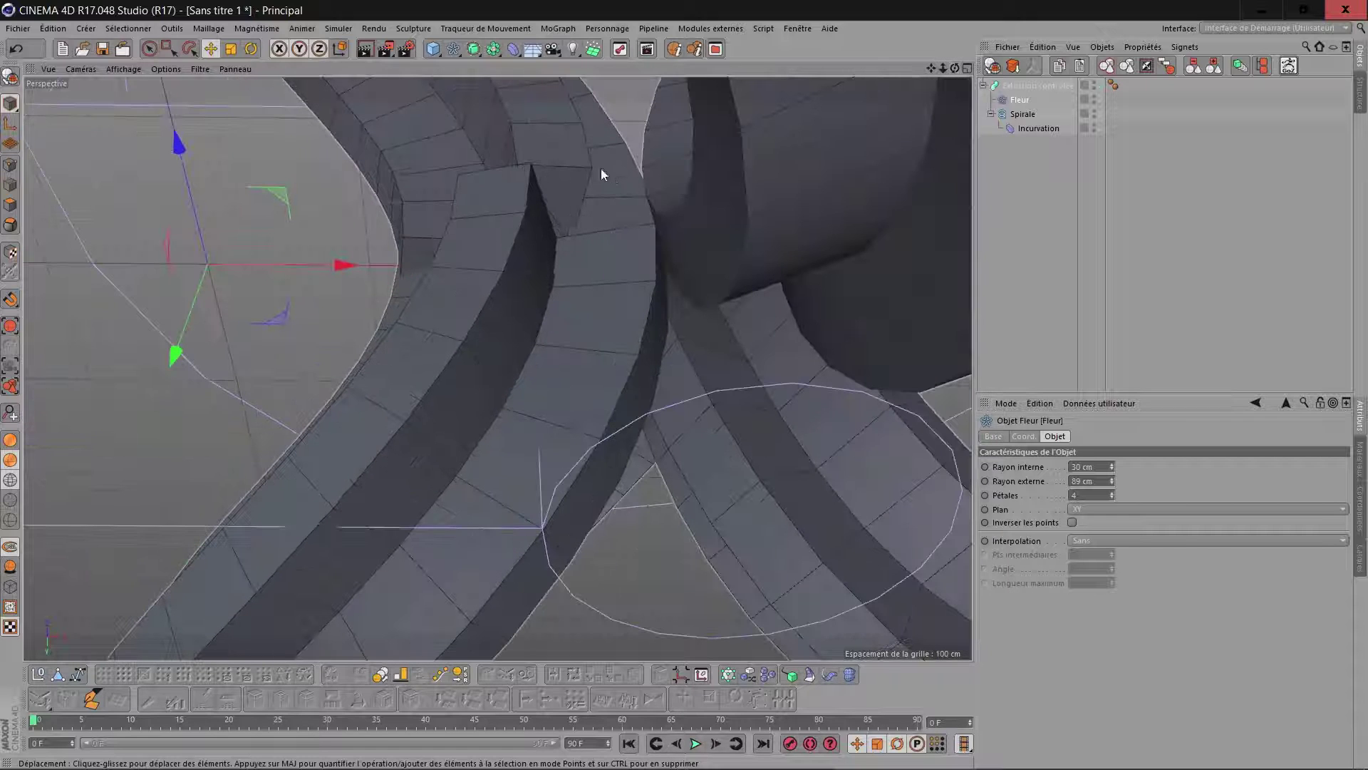
pyautogui.click(1019, 86)
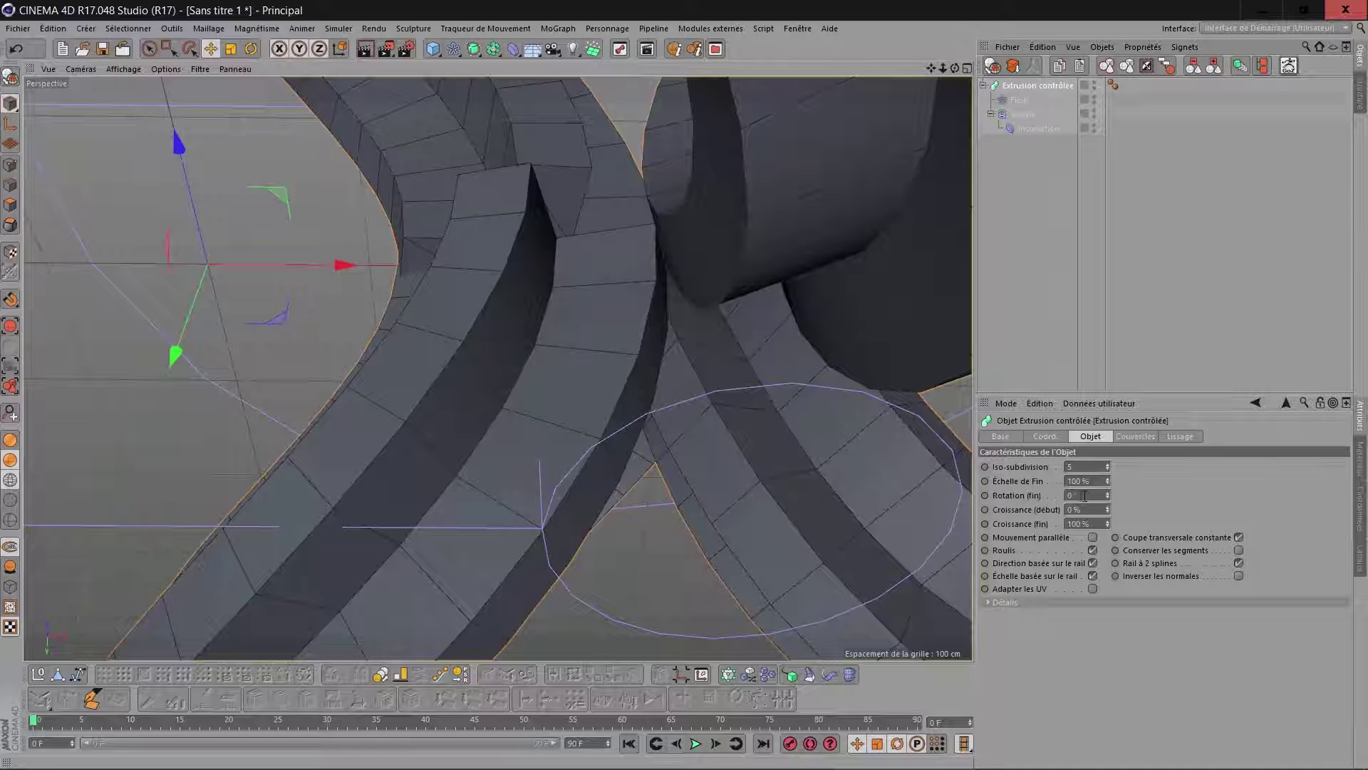
pyautogui.scroll(13, 1085, 496)
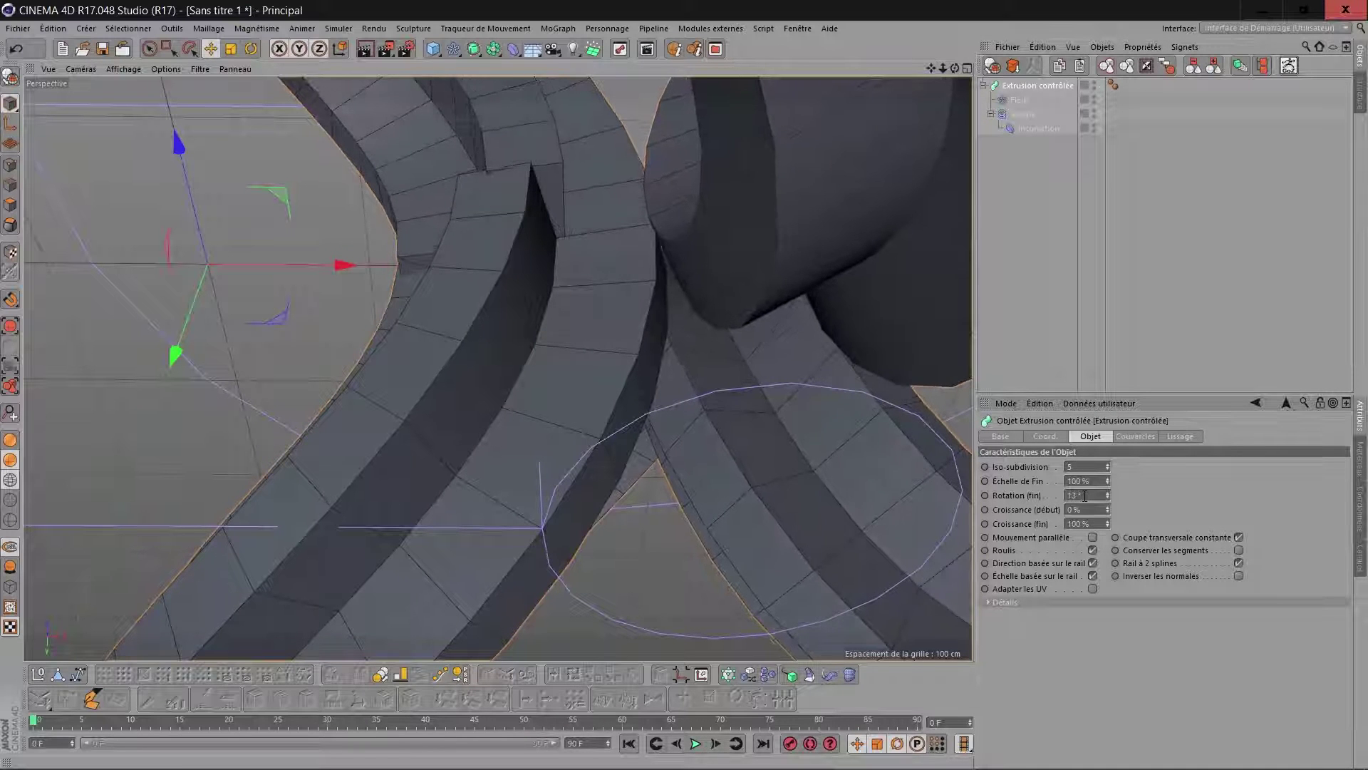
pyautogui.scroll(10, 1085, 496)
pyautogui.scroll(1, 1085, 496)
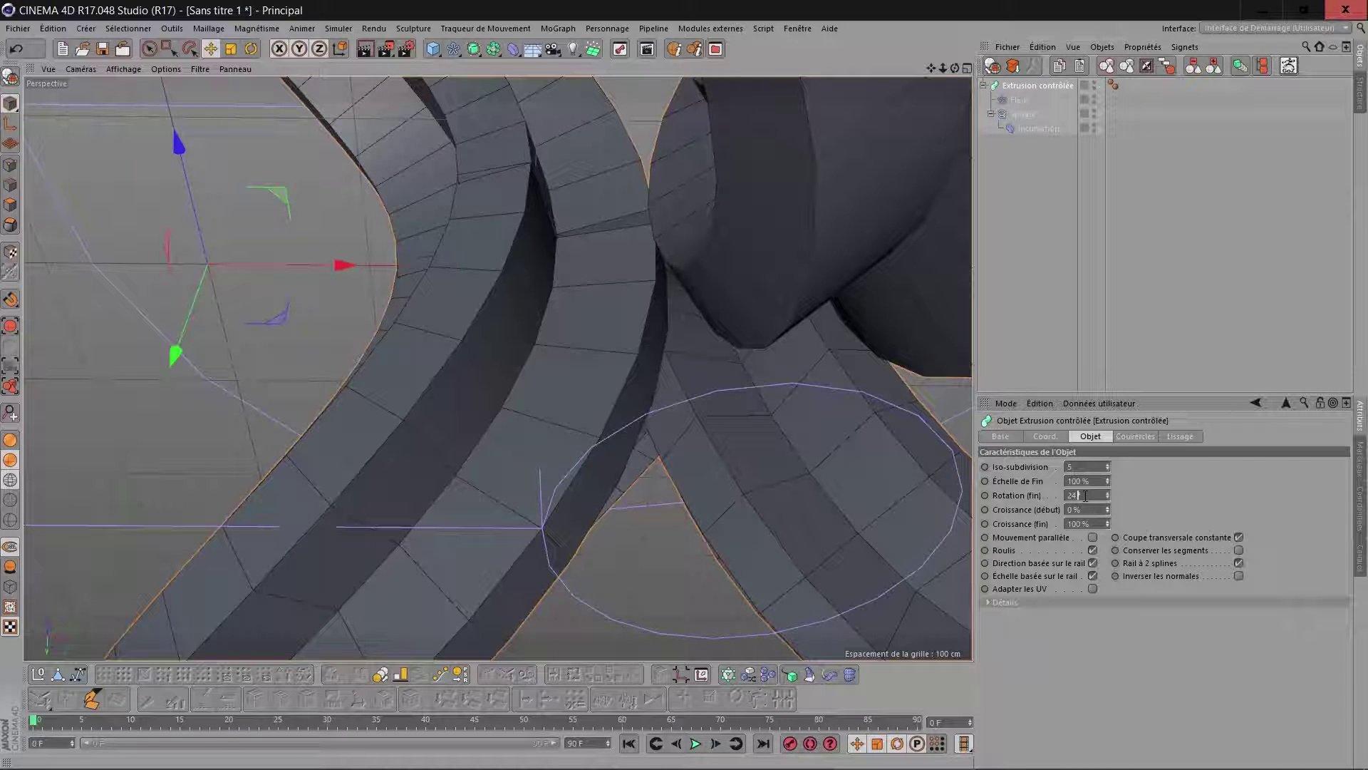
pyautogui.click(1085, 496)
pyautogui.press('Return')
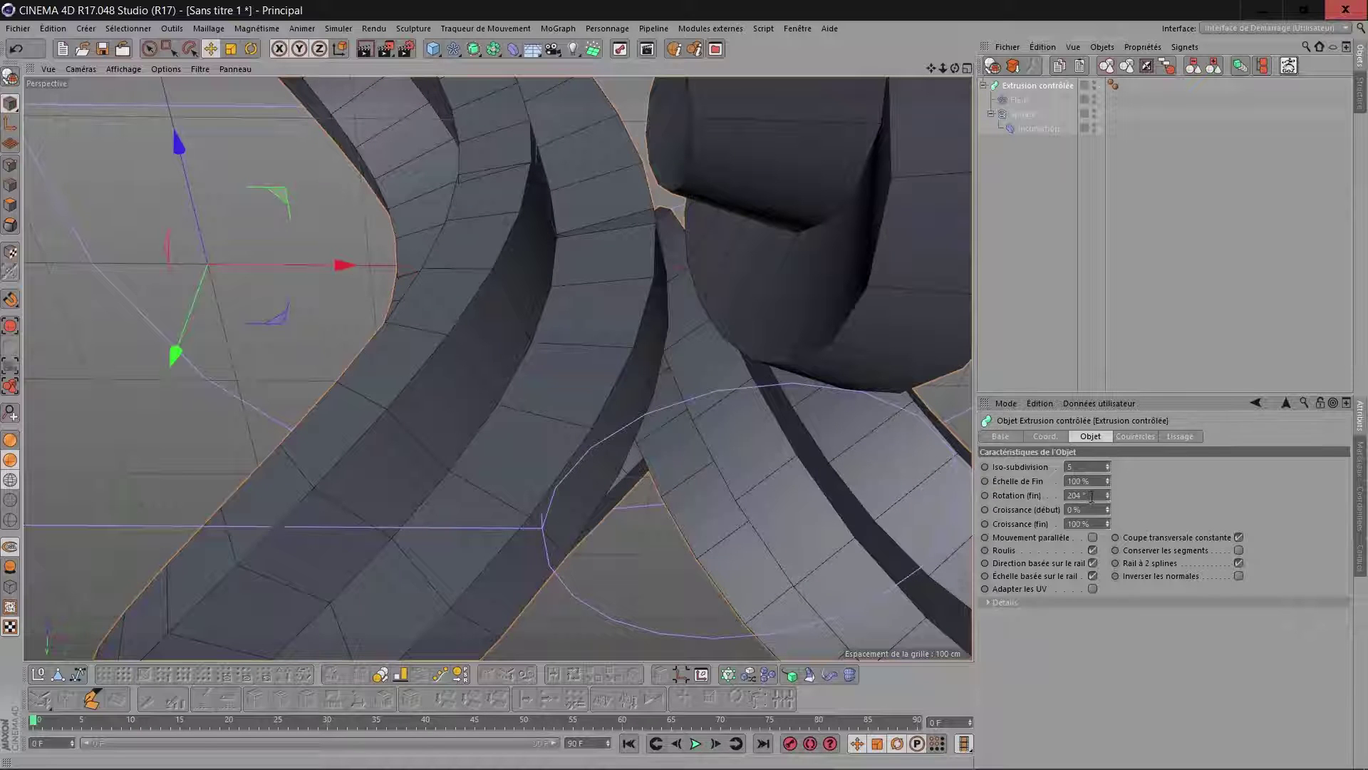
# Step: Set the Extrusion contrôlée's end growth to 99% to open a gap at the seam of the loop
pyautogui.scroll(-8, 574, 252)
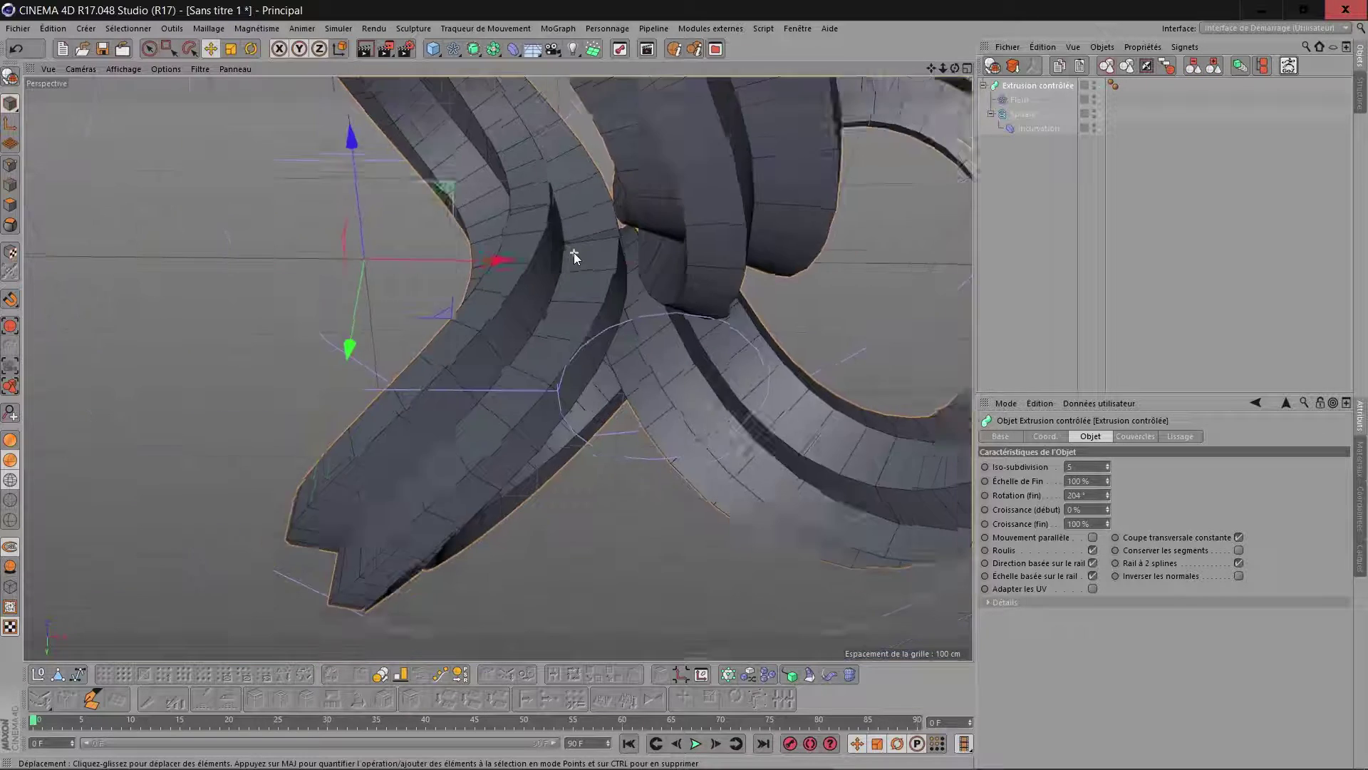
pyautogui.moveTo(933, 70); pyautogui.dragTo(863, 186)
pyautogui.scroll(-2, 913, 103)
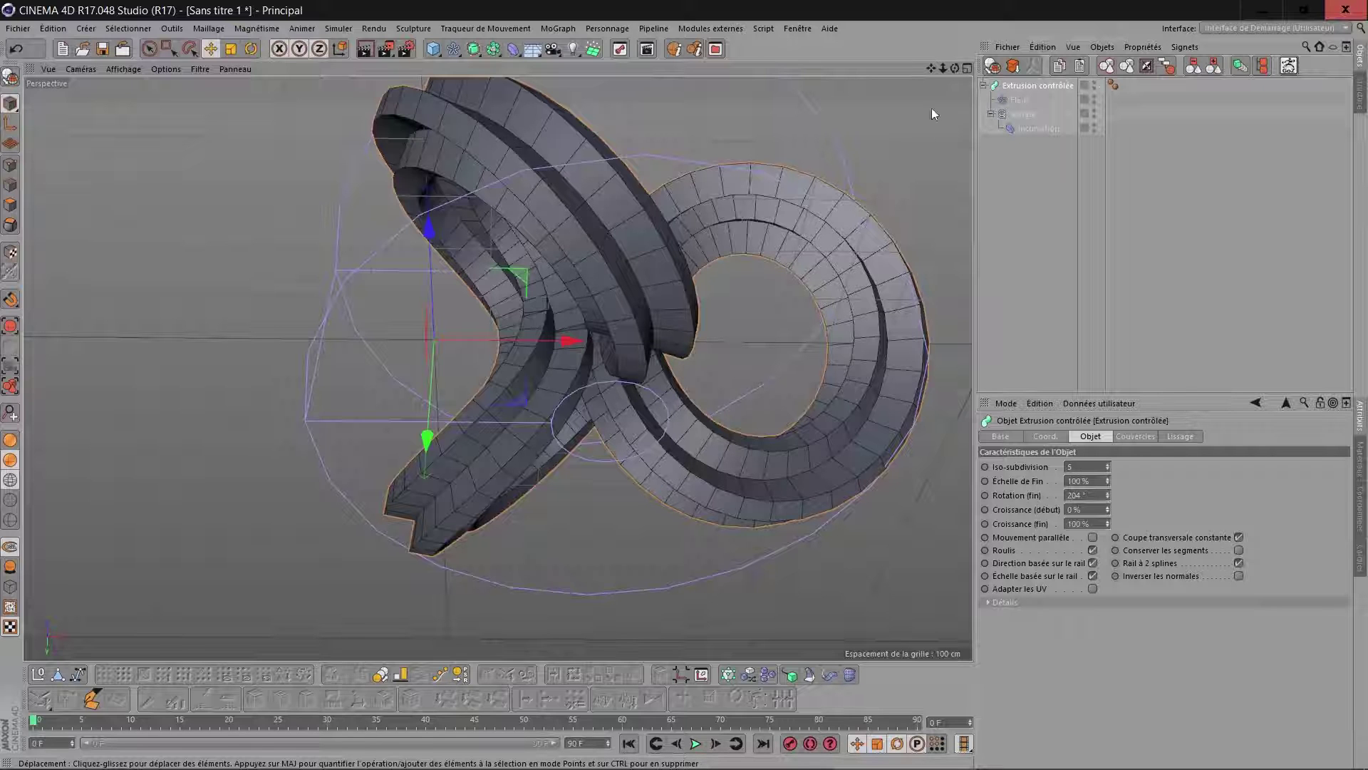
pyautogui.moveTo(955, 68); pyautogui.dragTo(891, 86)
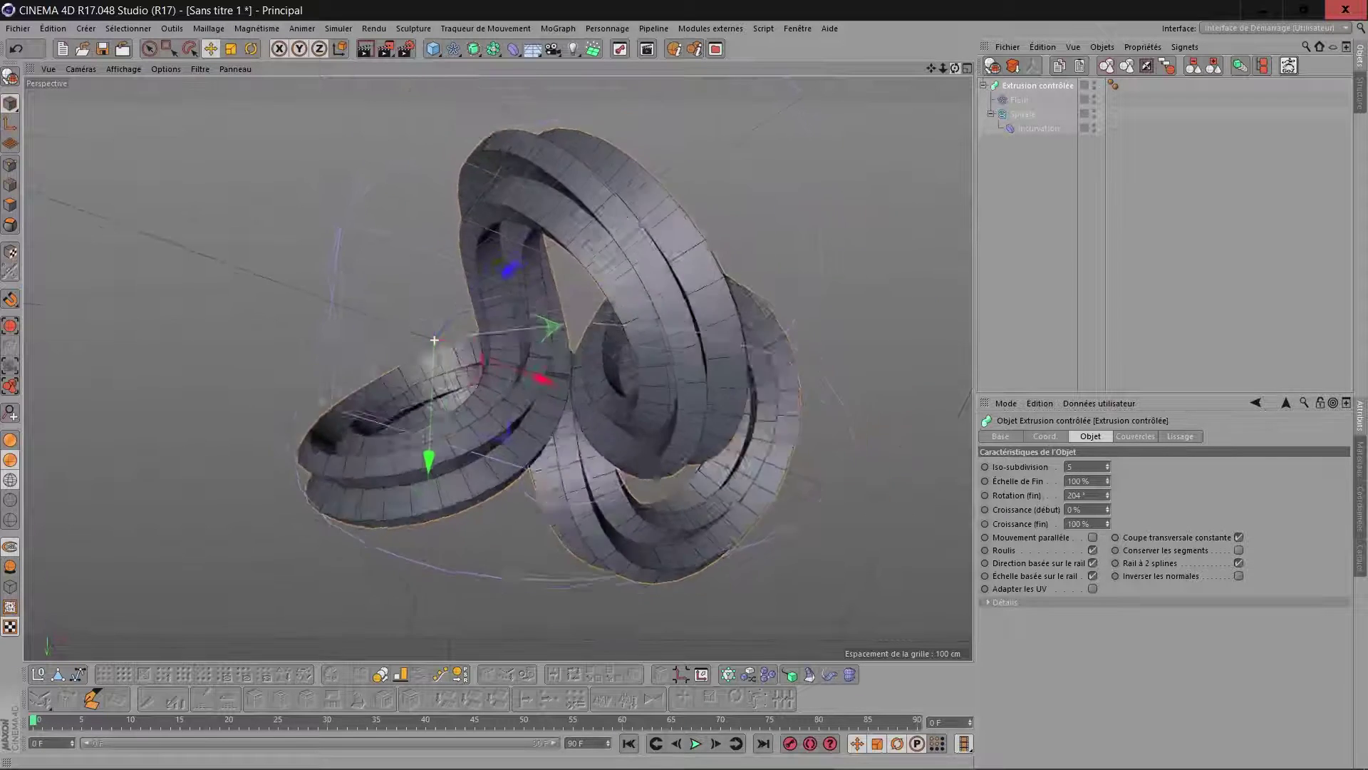
pyautogui.keyDown('alt'); pyautogui.moveTo(434, 340); pyautogui.dragTo(477, 374); pyautogui.keyUp('alt')
pyautogui.scroll(3, 477, 373)
pyautogui.scroll(5, 503, 347)
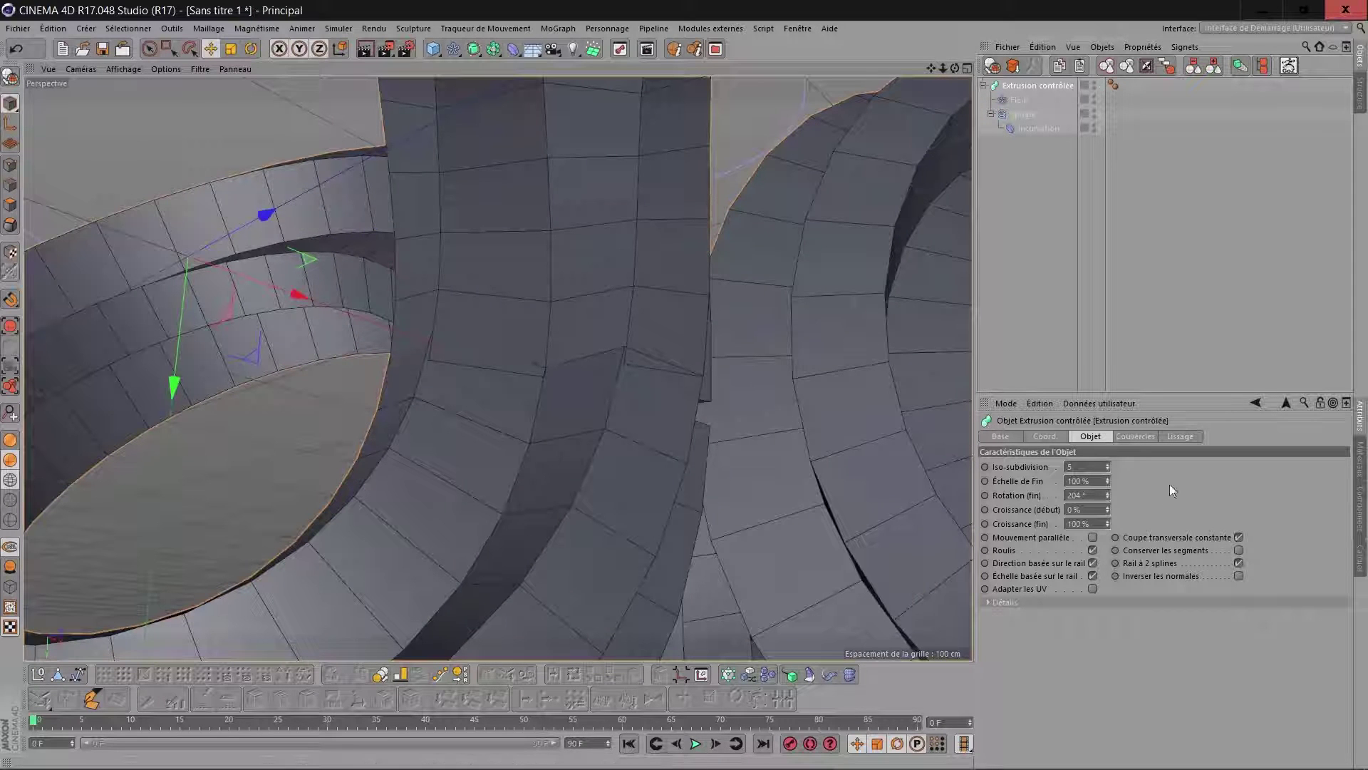
pyautogui.click(1096, 525)
pyautogui.scroll(-1, 1097, 525)
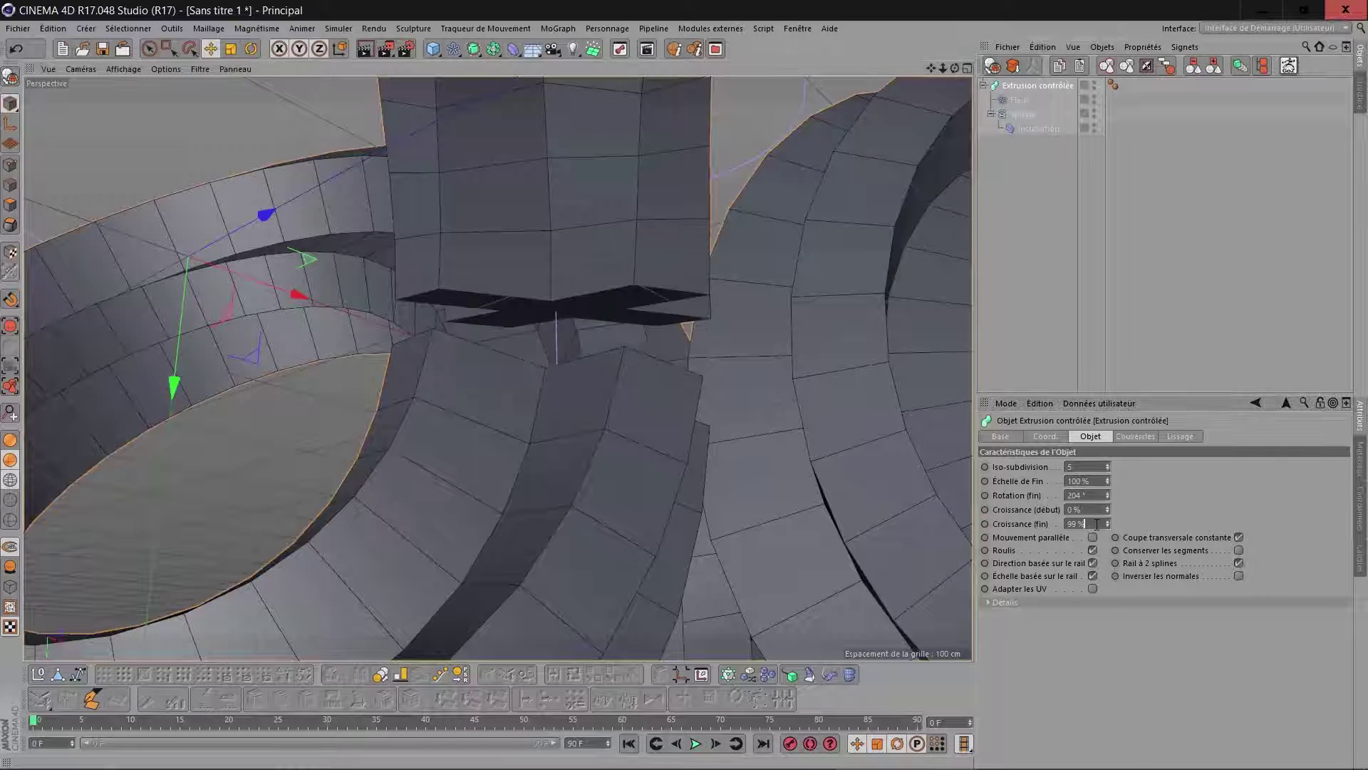
# Step: Try a start growth of 1% on the Extrusion contrôlée and restore it to 0%
pyautogui.scroll(-1, 1096, 524)
pyautogui.scroll(1, 1098, 510)
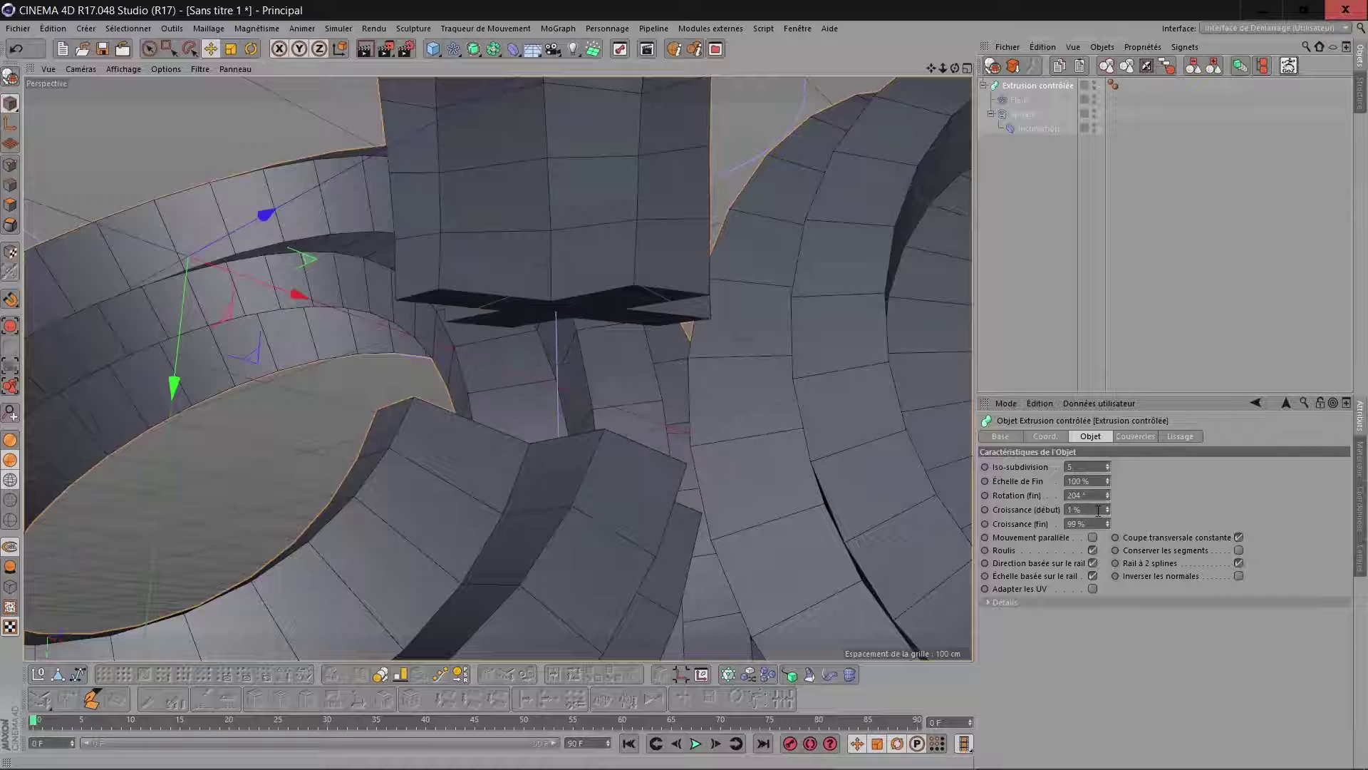
pyautogui.scroll(-1, 1098, 510)
pyautogui.scroll(1, 1098, 510)
pyautogui.scroll(-1, 1098, 510)
pyautogui.scroll(1, 1098, 510)
pyautogui.scroll(-1, 1098, 510)
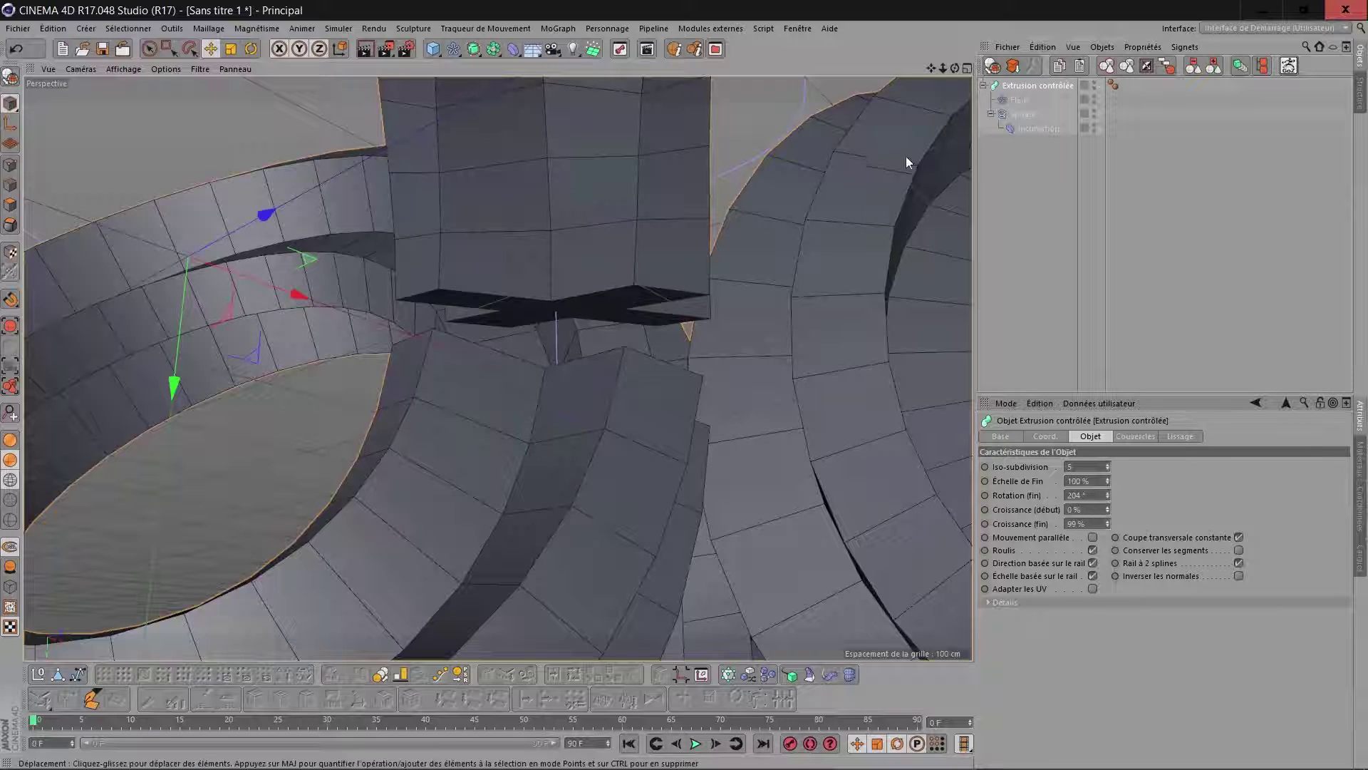
# Step: Remove both caps of the Extrusion contrôlée by setting its start and end caps to Sans
pyautogui.moveTo(955, 69)
pyautogui.mouseDown()
pyautogui.moveTo(970, 44)
pyautogui.moveTo(956, 88)
pyautogui.mouseUp()
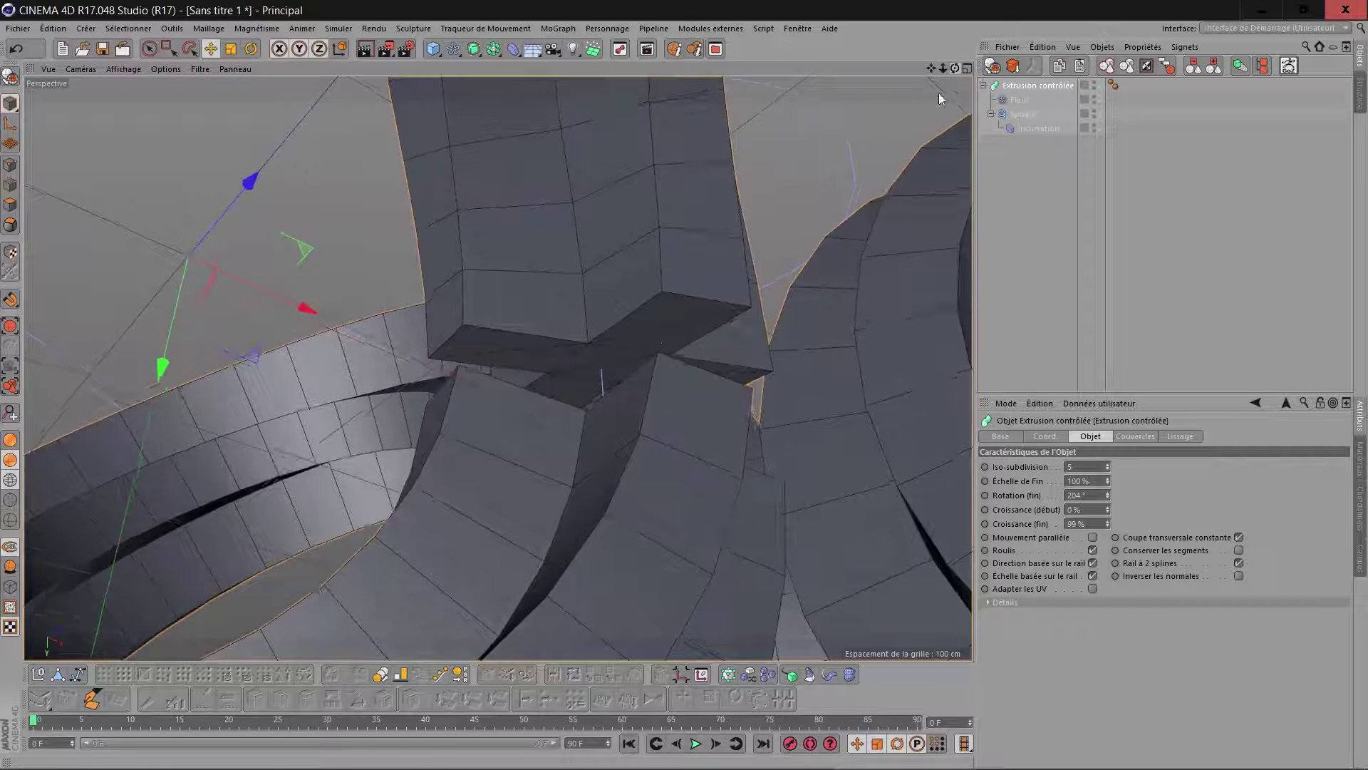
pyautogui.click(1131, 435)
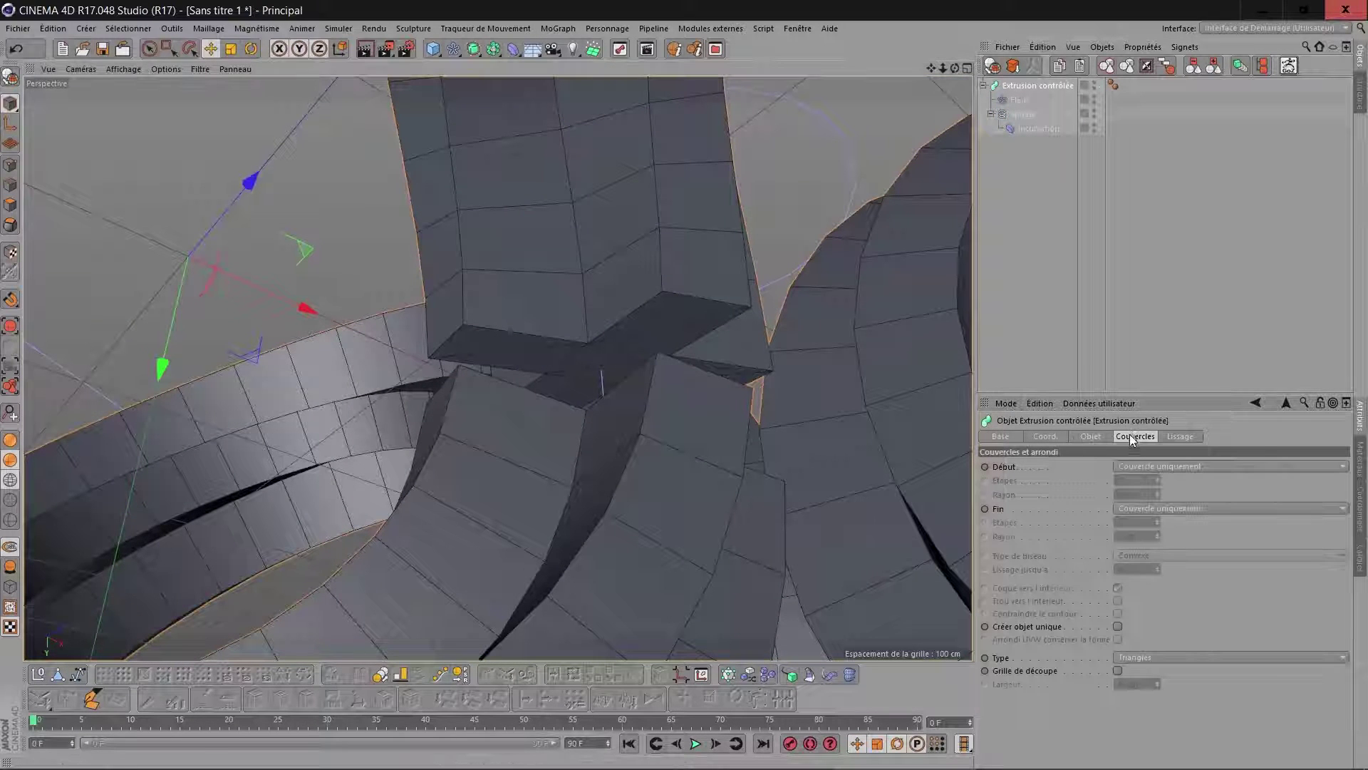
pyautogui.click(1136, 466)
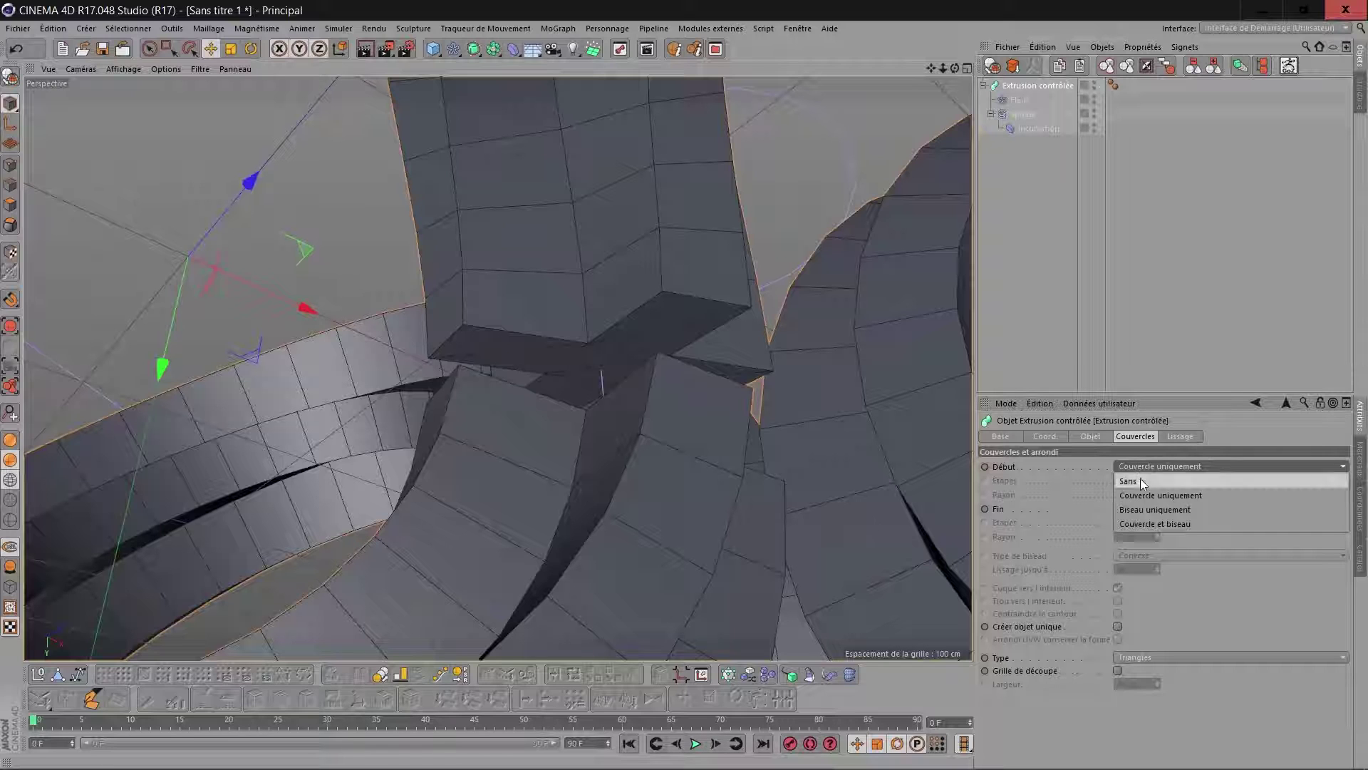
pyautogui.click(1140, 480)
pyautogui.click(1139, 511)
pyautogui.click(1139, 521)
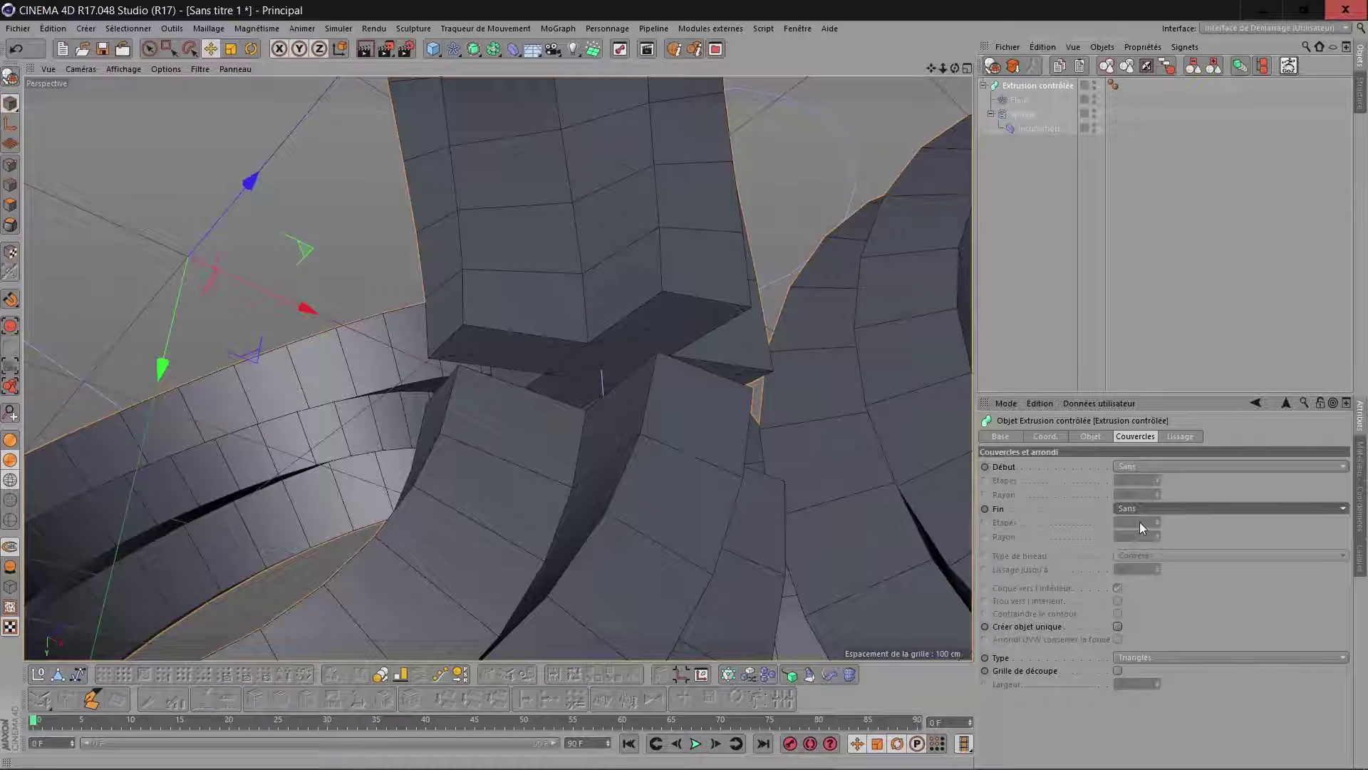
pyautogui.scroll(-3, 893, 391)
pyautogui.scroll(-3, 893, 392)
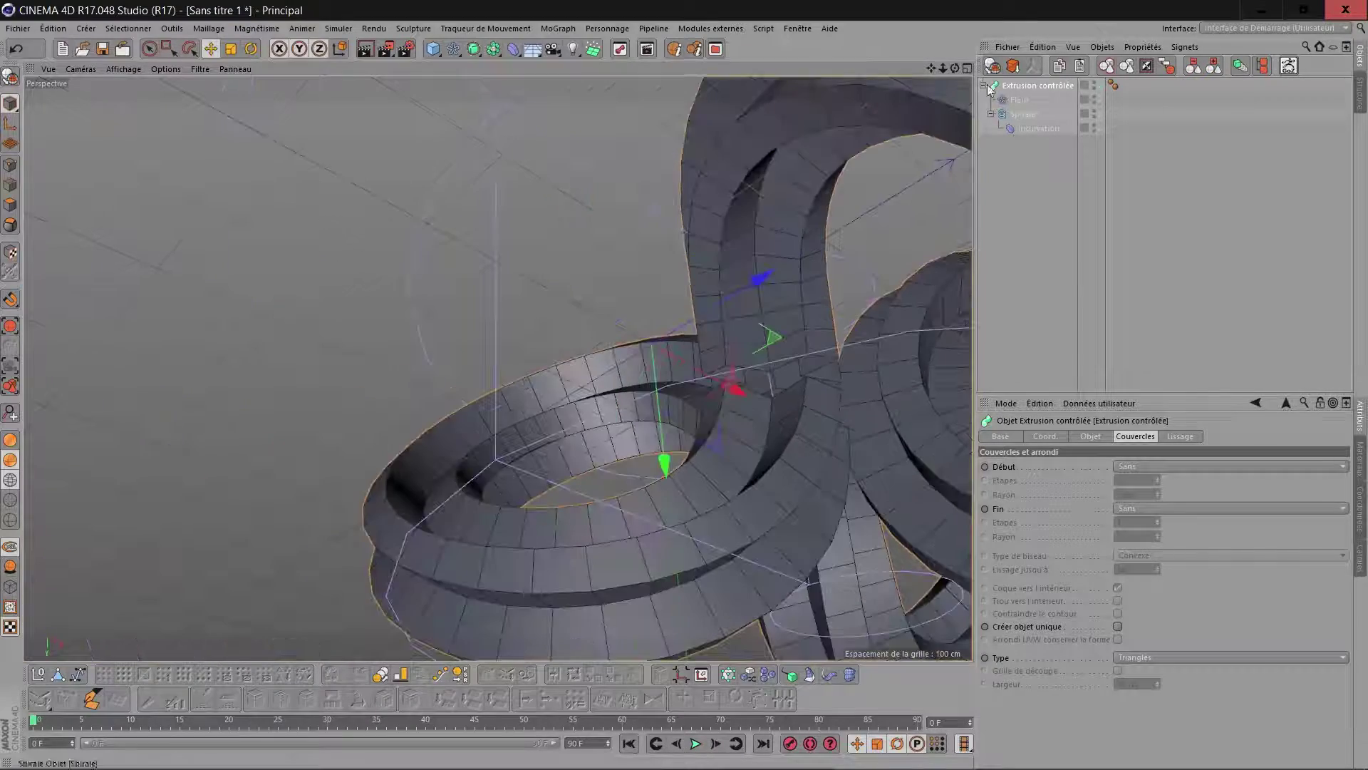
# Step: Try a different petal count on the Fleur spline and restore it to 4
pyautogui.moveTo(930, 68); pyautogui.dragTo(815, 108)
pyautogui.moveTo(955, 68); pyautogui.dragTo(865, 246)
pyautogui.scroll(-2, 865, 247)
pyautogui.moveTo(934, 68); pyautogui.dragTo(853, 123)
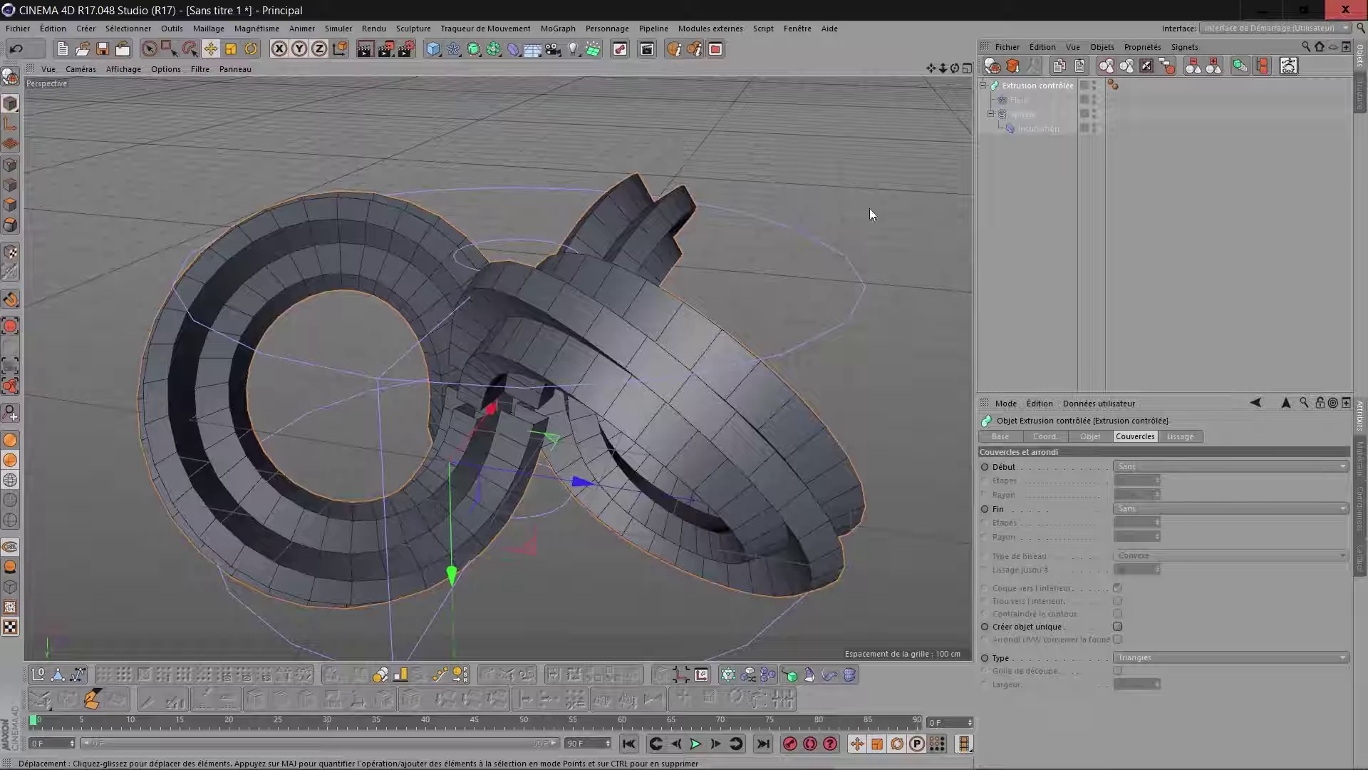
pyautogui.click(1018, 99)
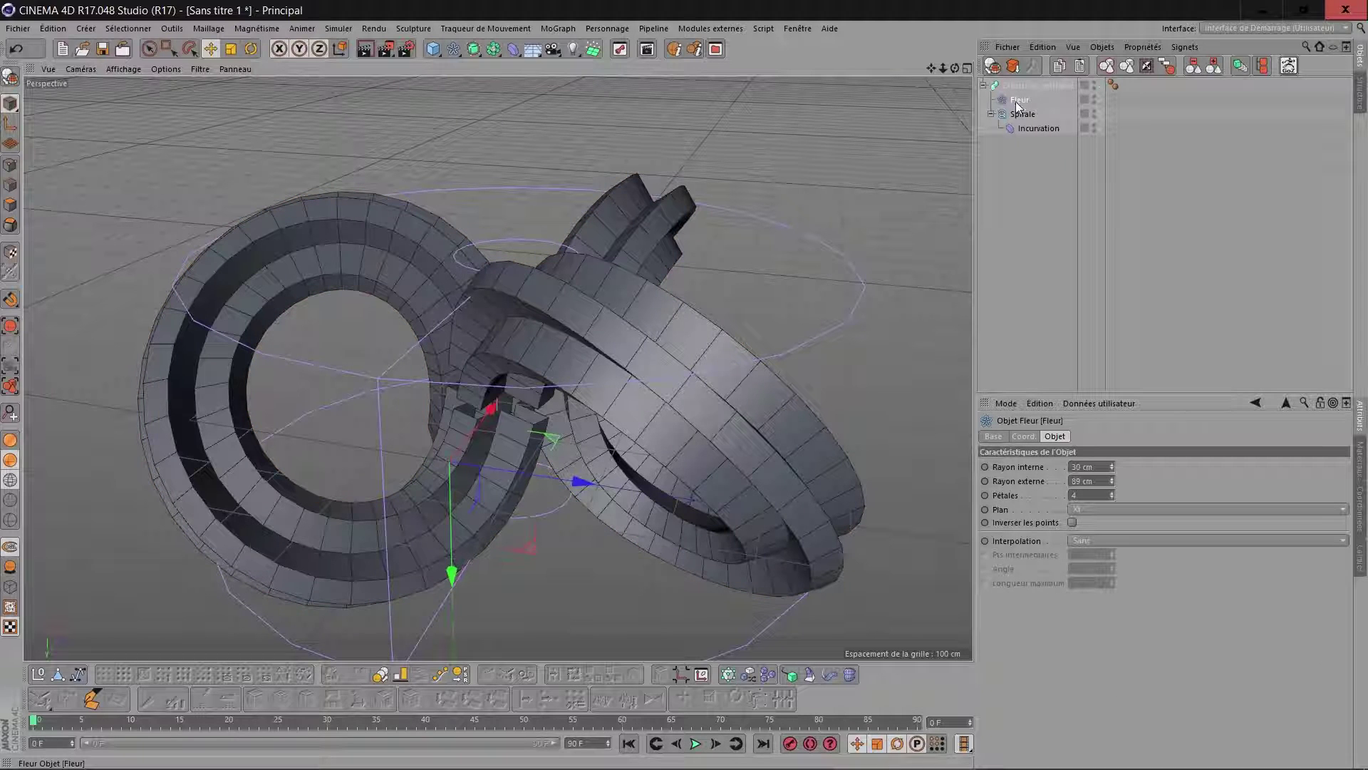
pyautogui.doubleClick(1088, 496)
pyautogui.write('6')
pyautogui.press('Return')
pyautogui.scroll(-2, 1088, 497)
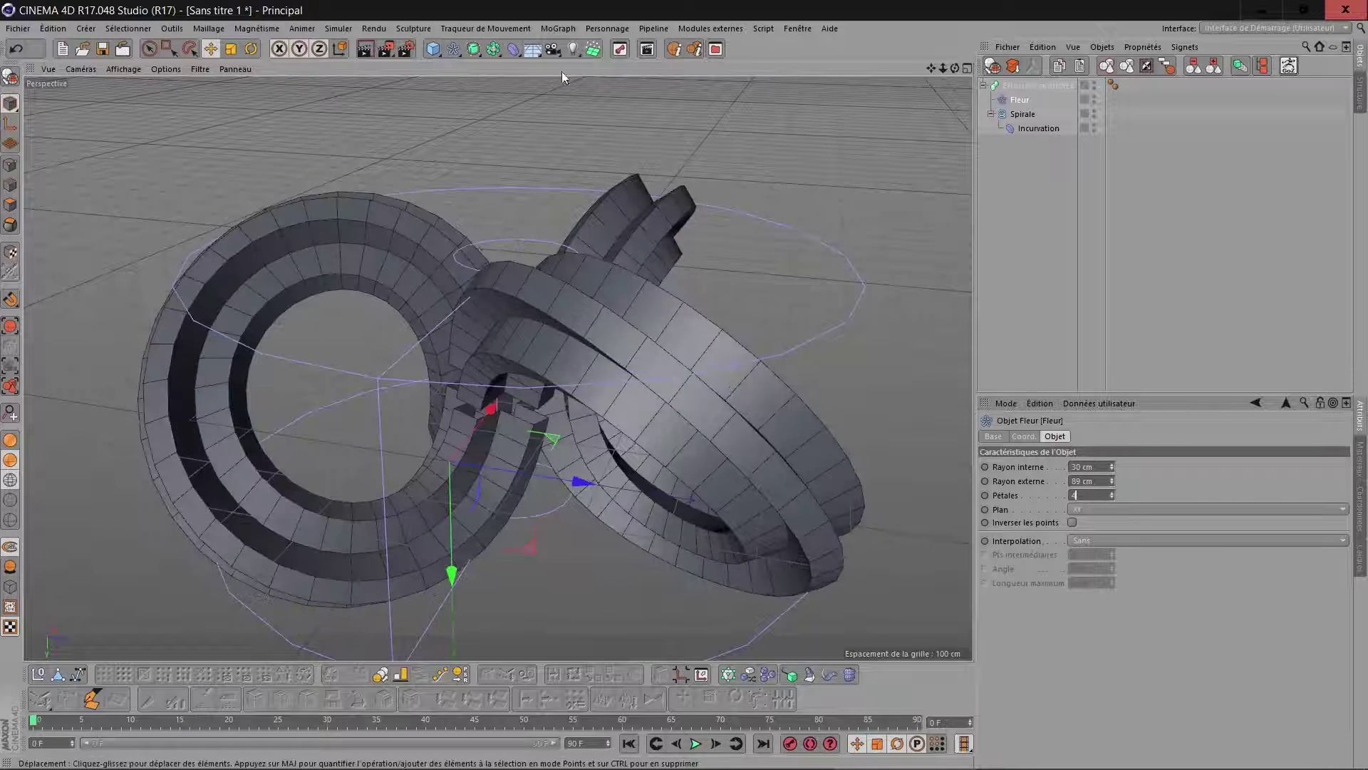
# Step: Duplicate the Extrusion contrôlée with its children, collapse the copy and hide it in the viewport as a backup
pyautogui.click(453, 49)
pyautogui.moveTo(954, 68); pyautogui.dragTo(991, 145)
pyautogui.click(1025, 87)
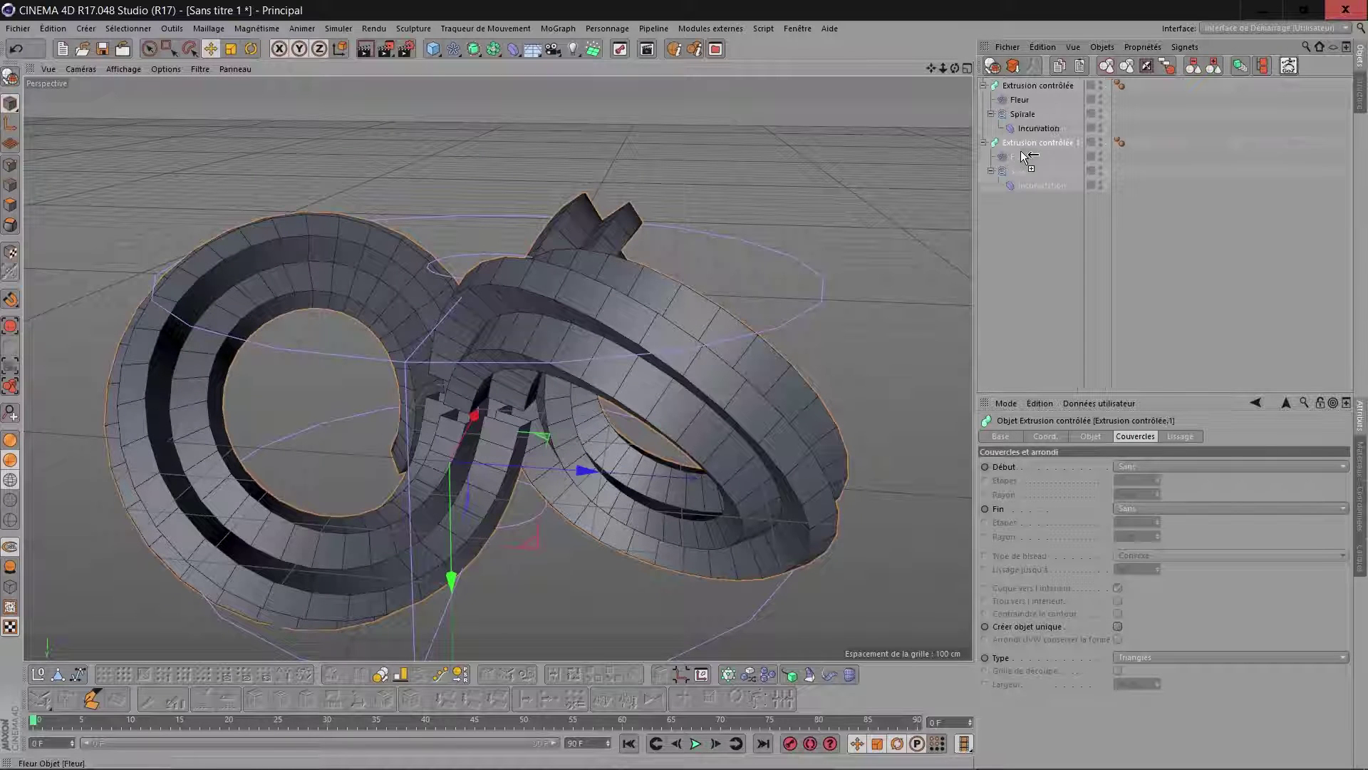
pyautogui.click(984, 143)
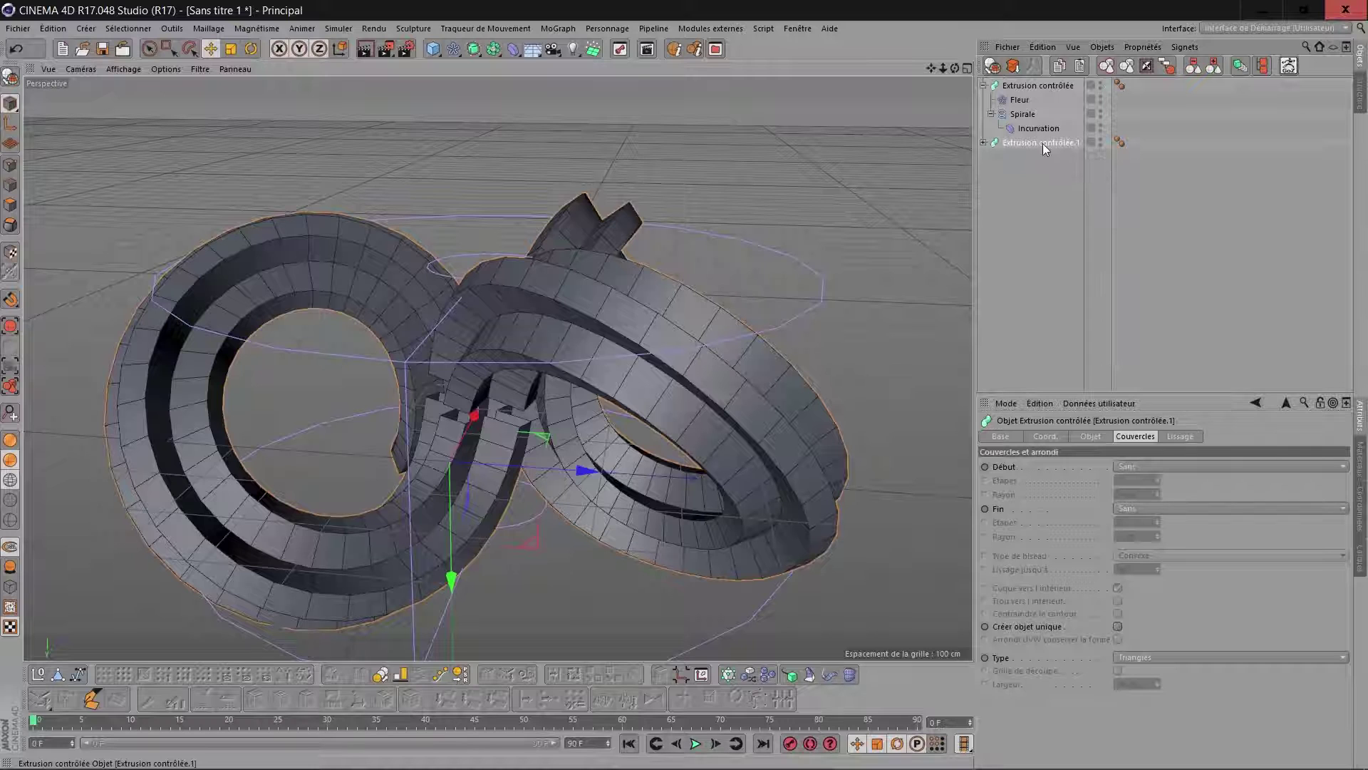
pyautogui.click(1101, 141)
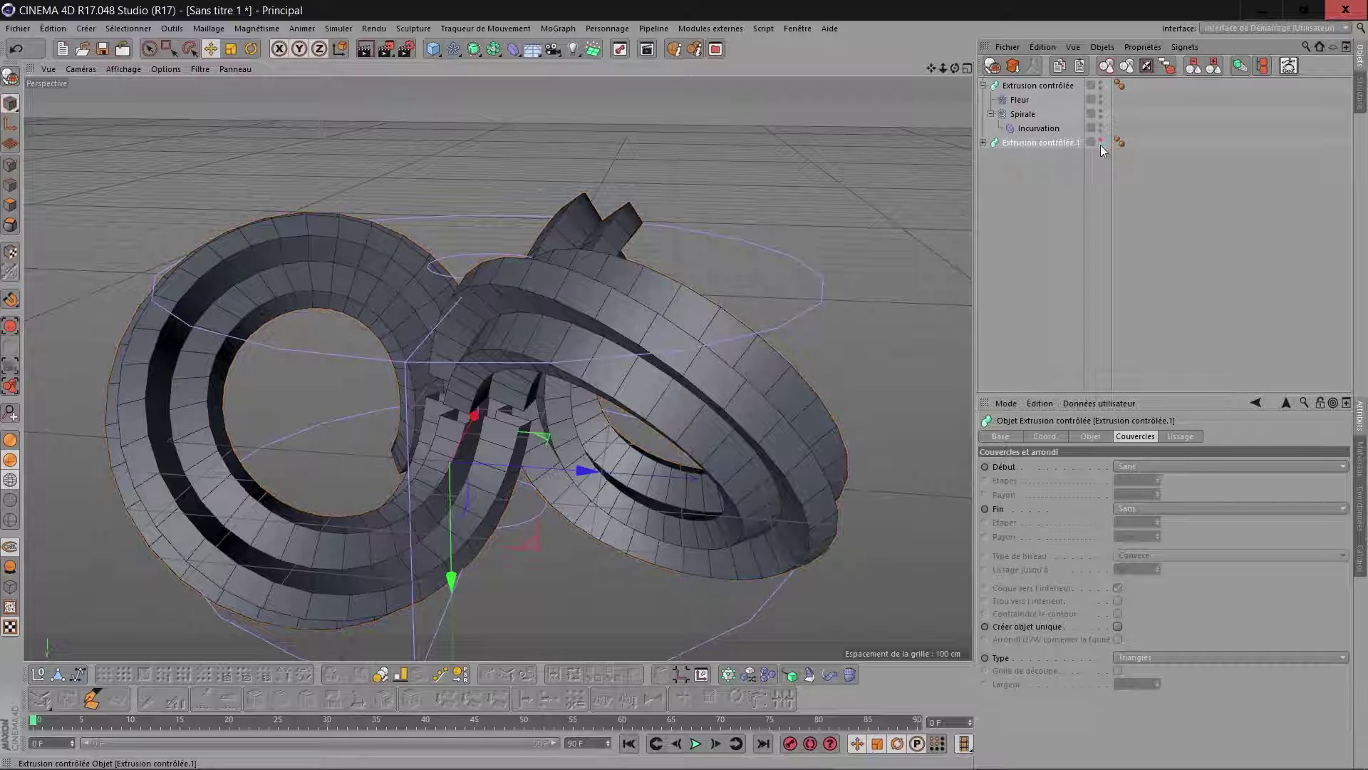
# Step: Select the original Extrusion contrôlée with all its child objects and merge them into one polygon object, deleting the originals
pyautogui.click(1038, 85)
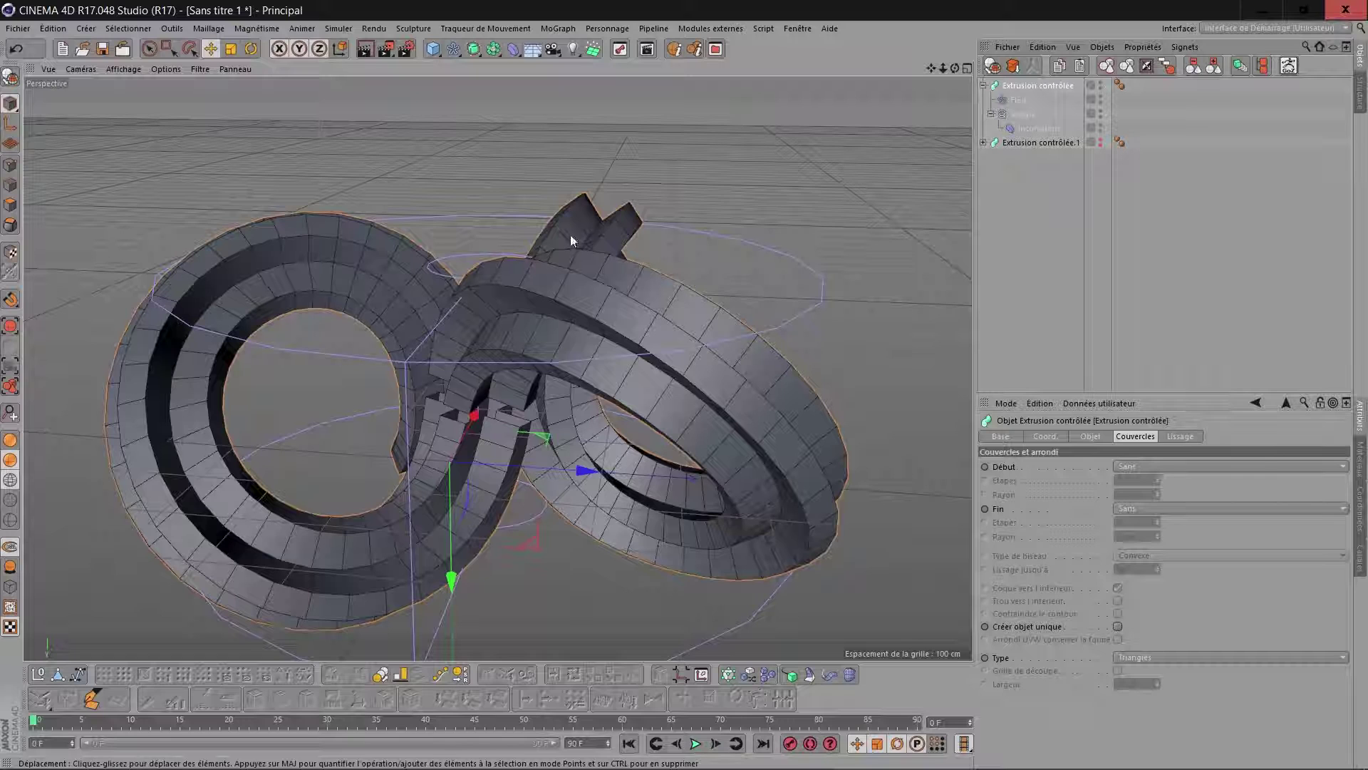
pyautogui.click(1169, 66)
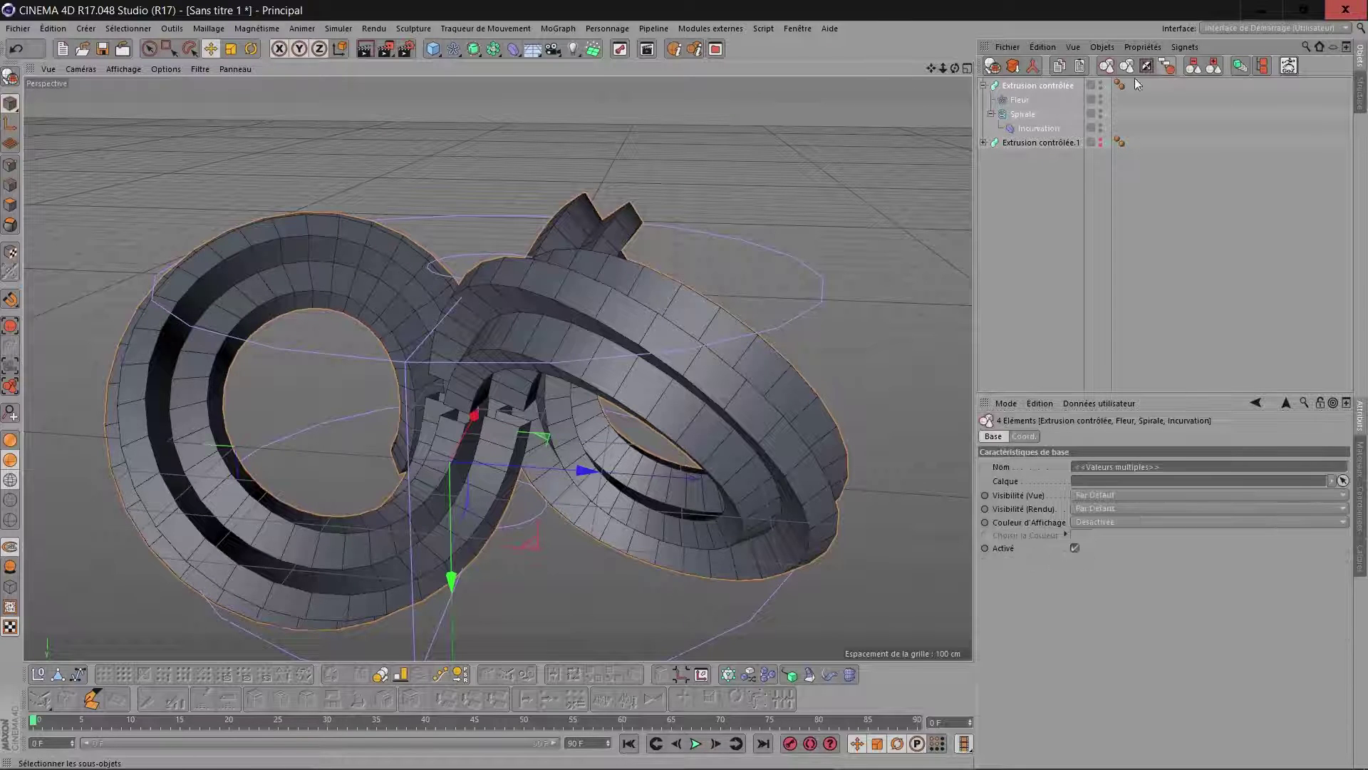
pyautogui.click(1035, 67)
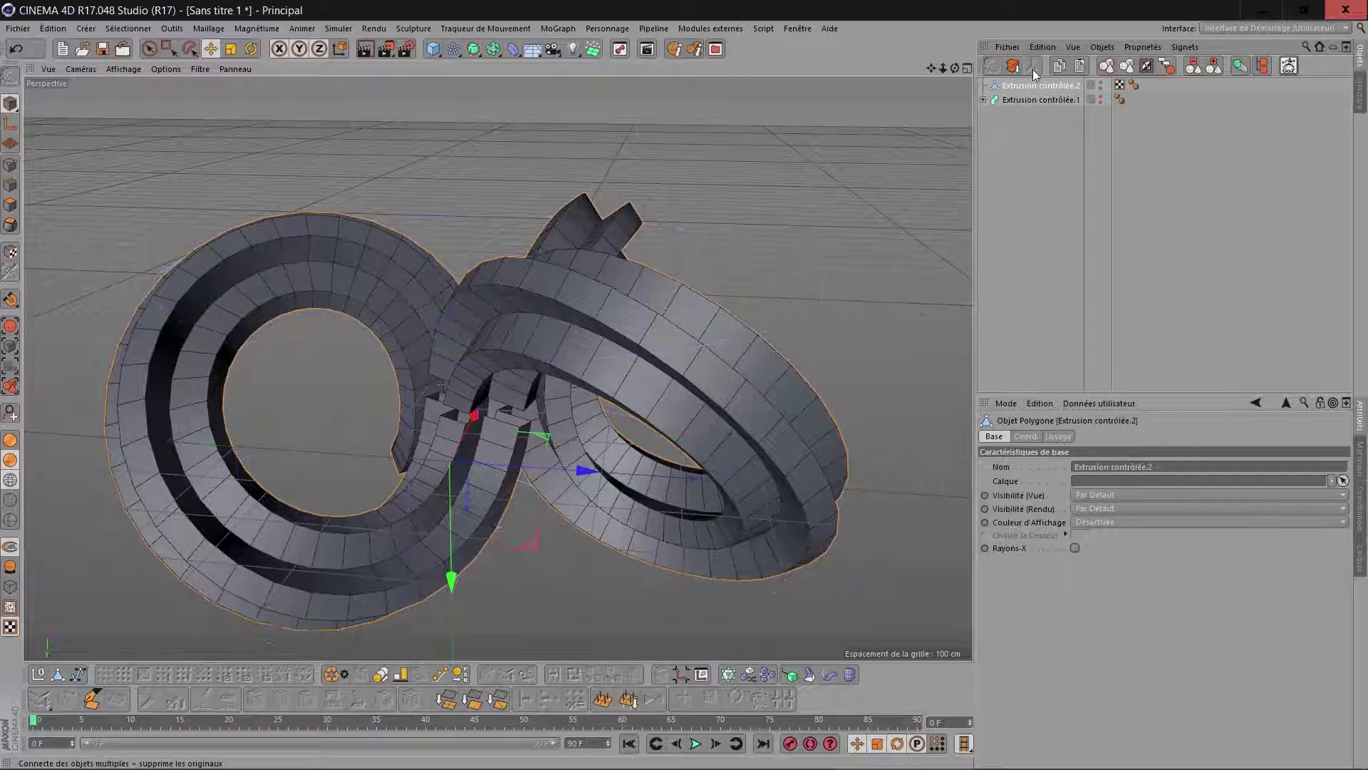
# Step: Close the polygon holes at both open ends of the knot where they face each other at the seam
pyautogui.moveTo(954, 70); pyautogui.dragTo(951, 35)
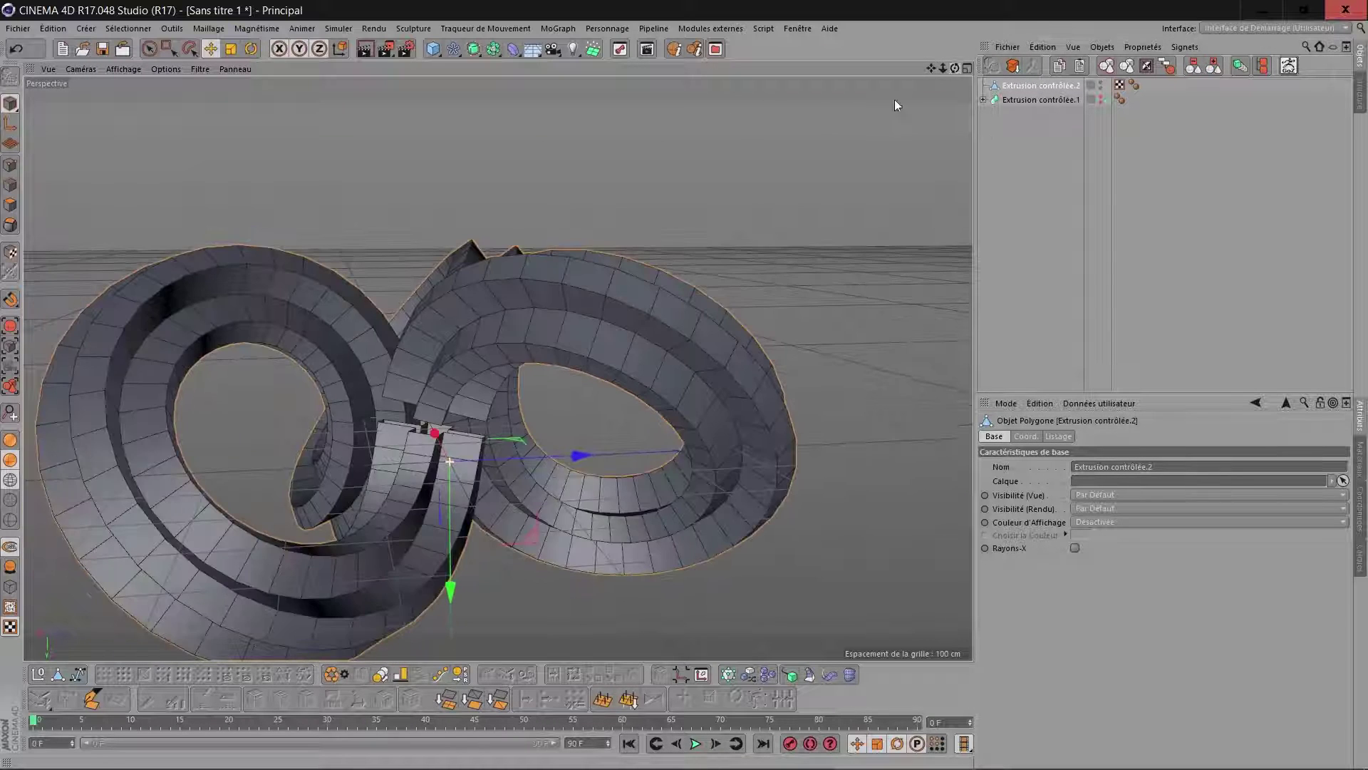
pyautogui.scroll(6, 442, 428)
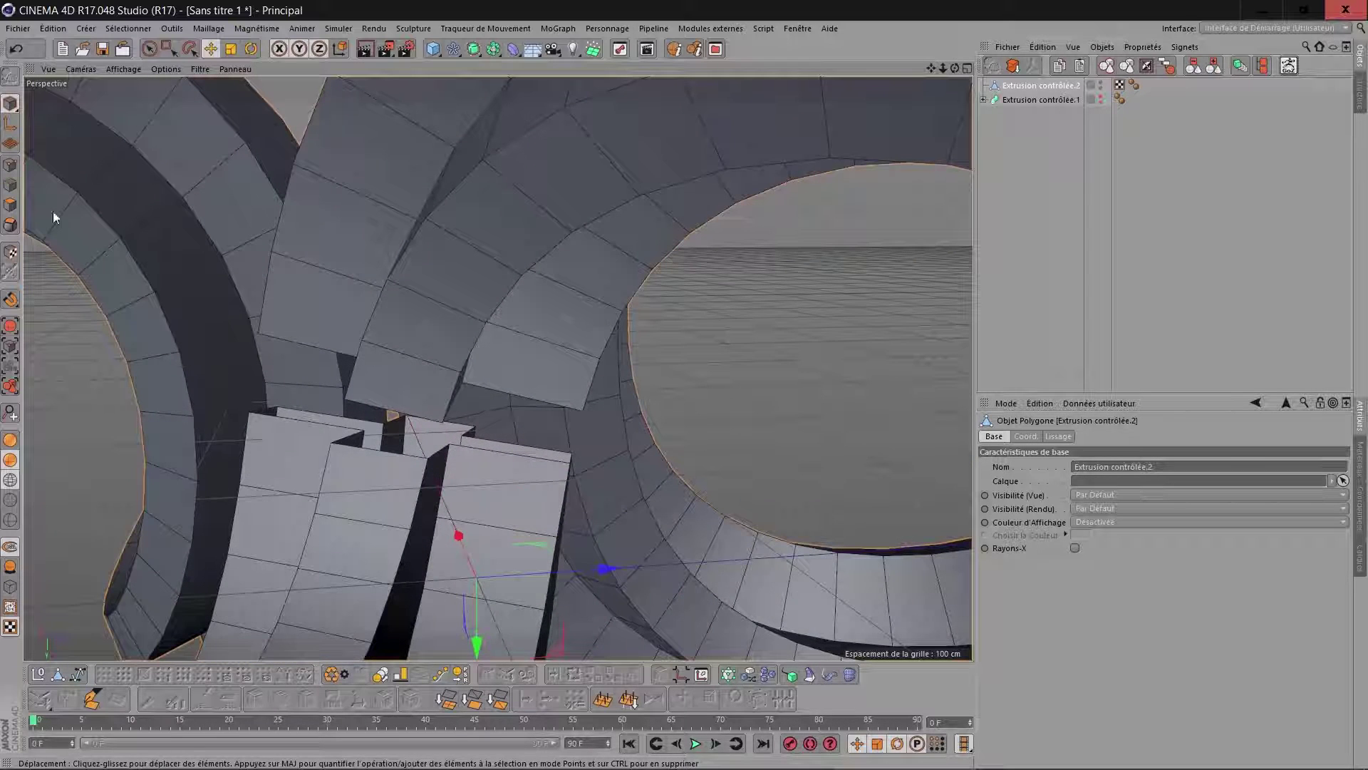
pyautogui.click(10, 205)
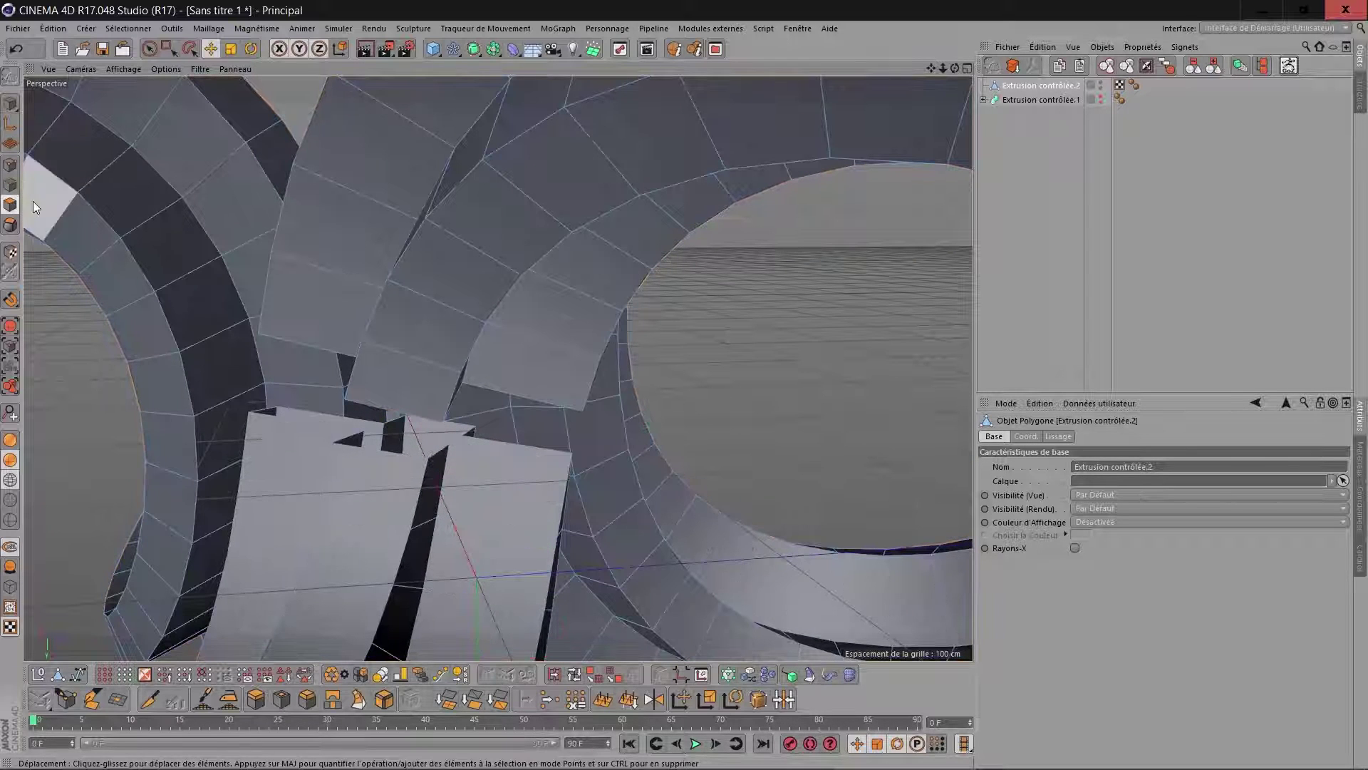
pyautogui.click(117, 700)
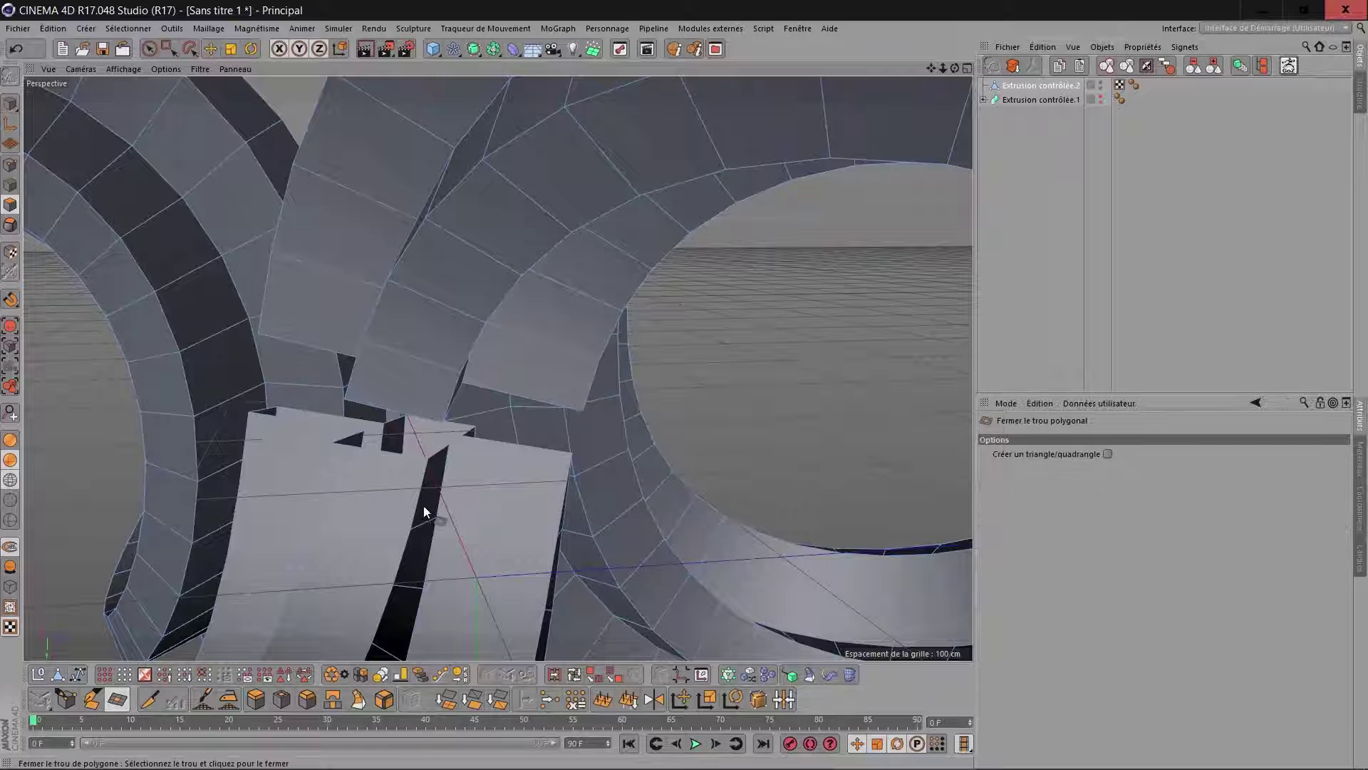
pyautogui.click(429, 458)
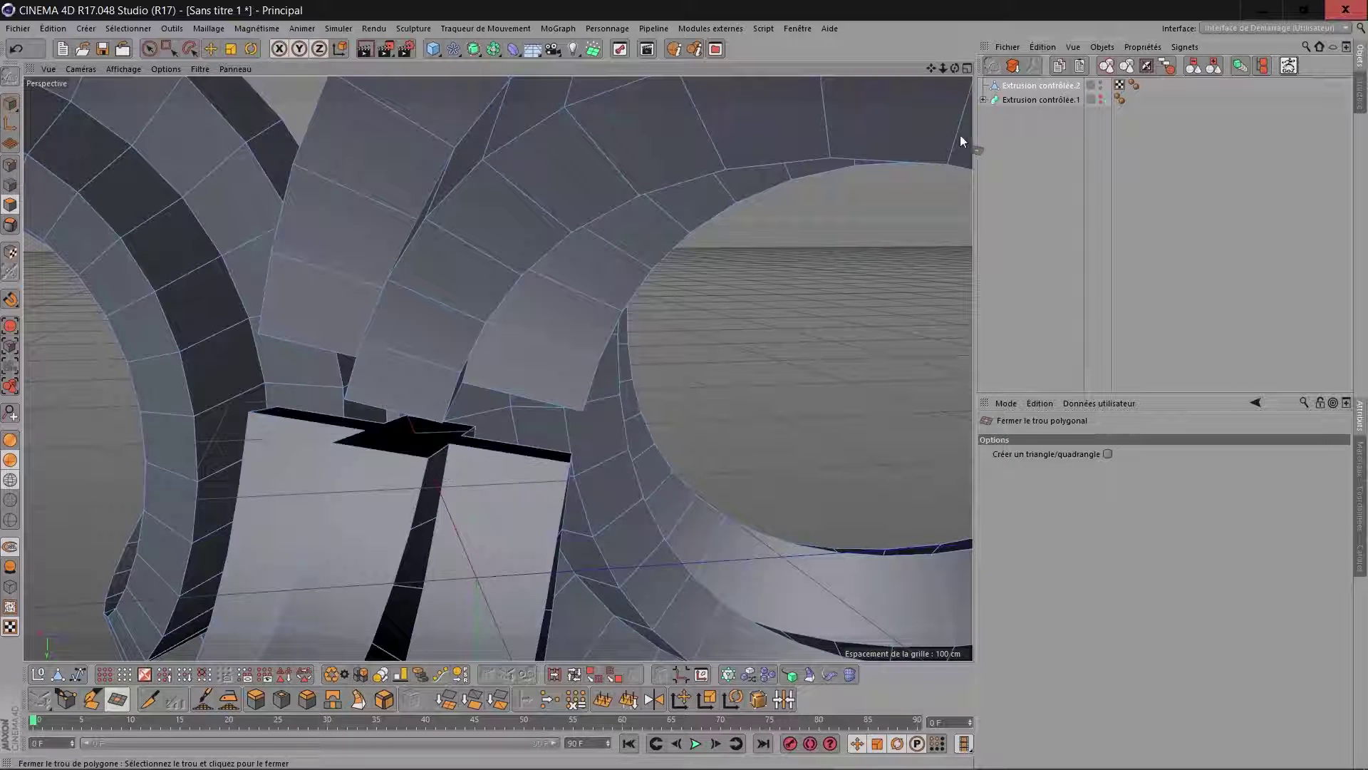
pyautogui.moveTo(954, 69); pyautogui.dragTo(947, 10)
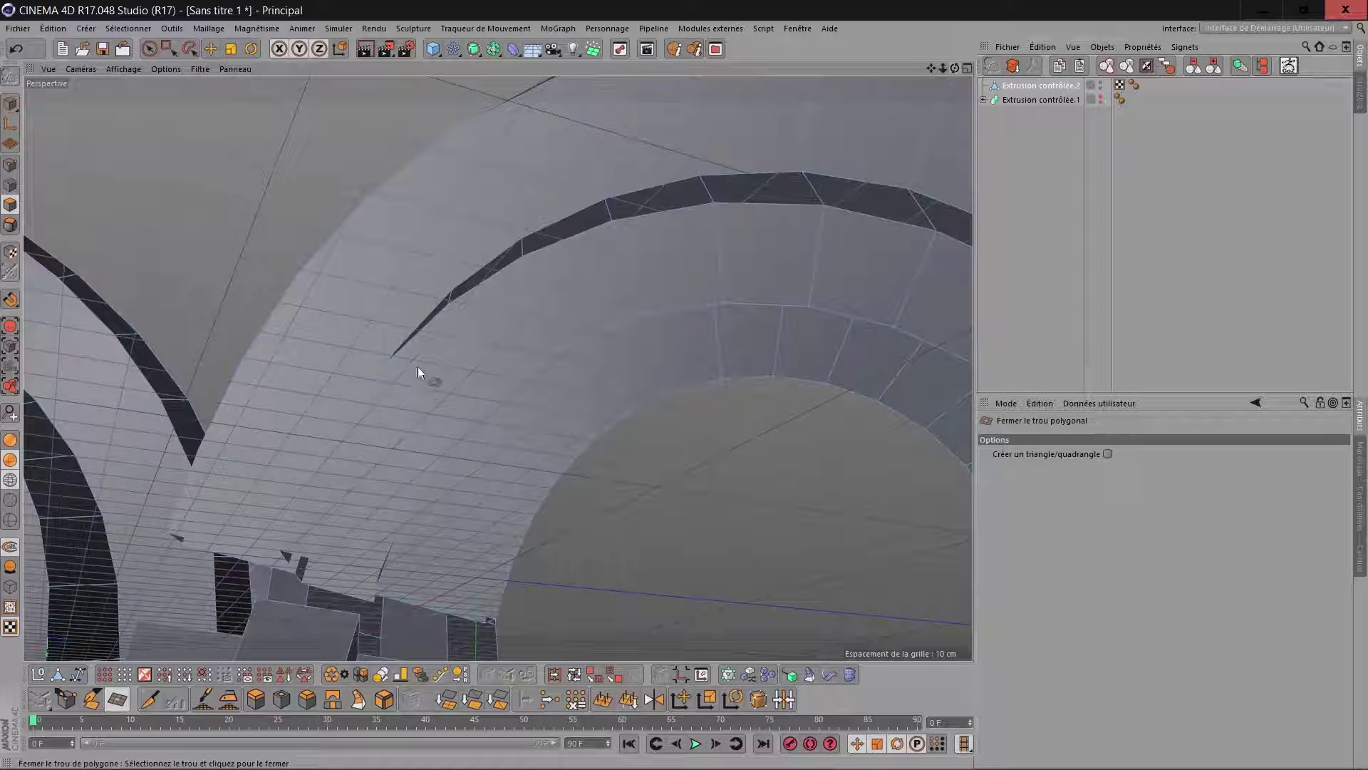
pyautogui.click(285, 553)
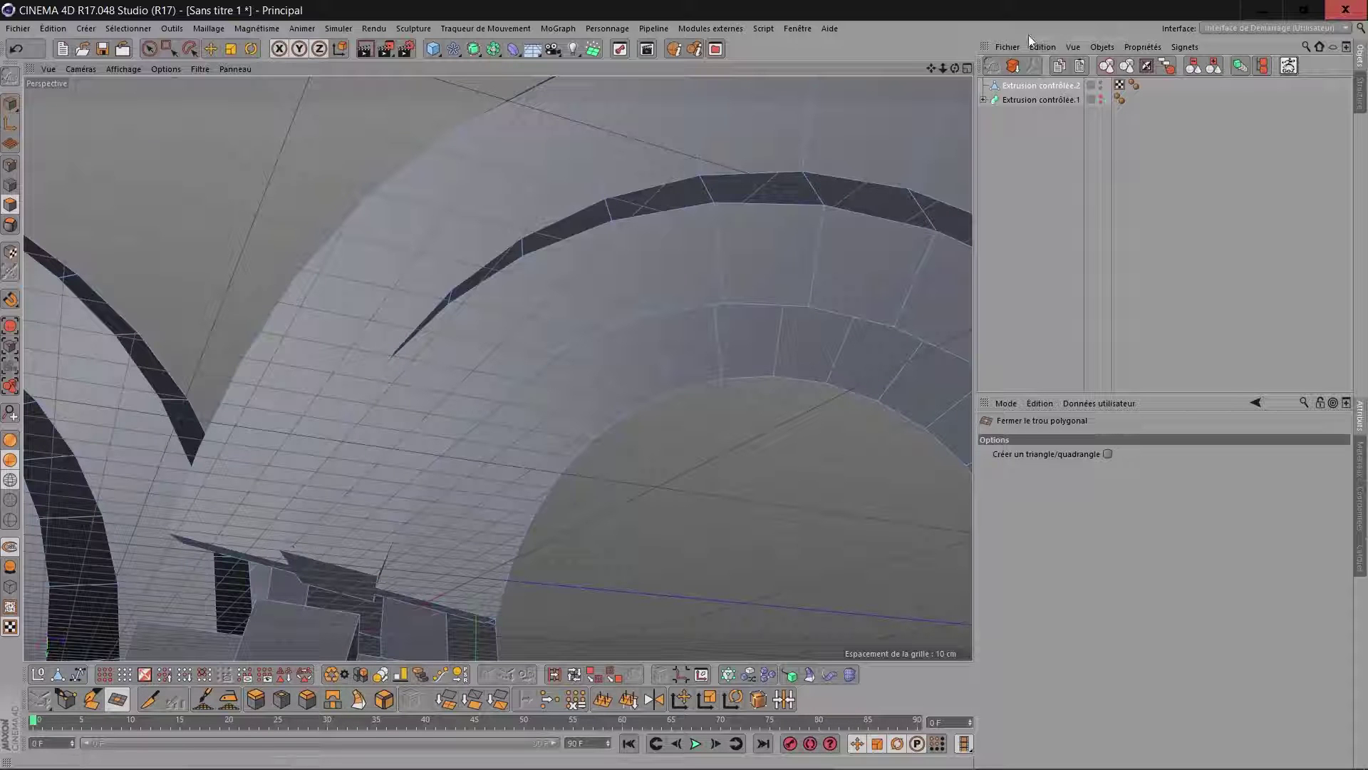
# Step: Select the cap polygons on both sides of the seam with Live Selection and set the brush radius to 1
pyautogui.moveTo(931, 71)
pyautogui.mouseDown()
pyautogui.moveTo(495, 366)
pyautogui.moveTo(363, 75)
pyautogui.mouseUp()
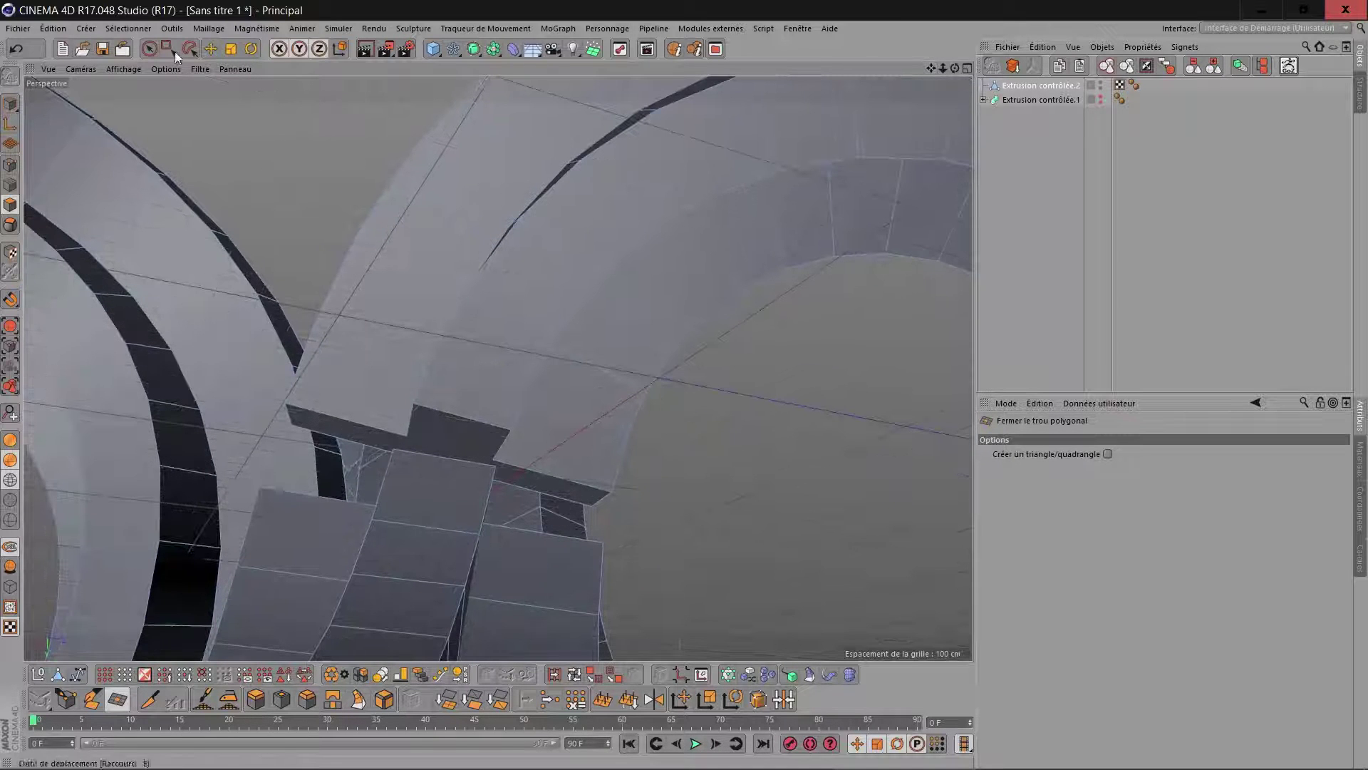
pyautogui.click(149, 48)
pyautogui.click(506, 421)
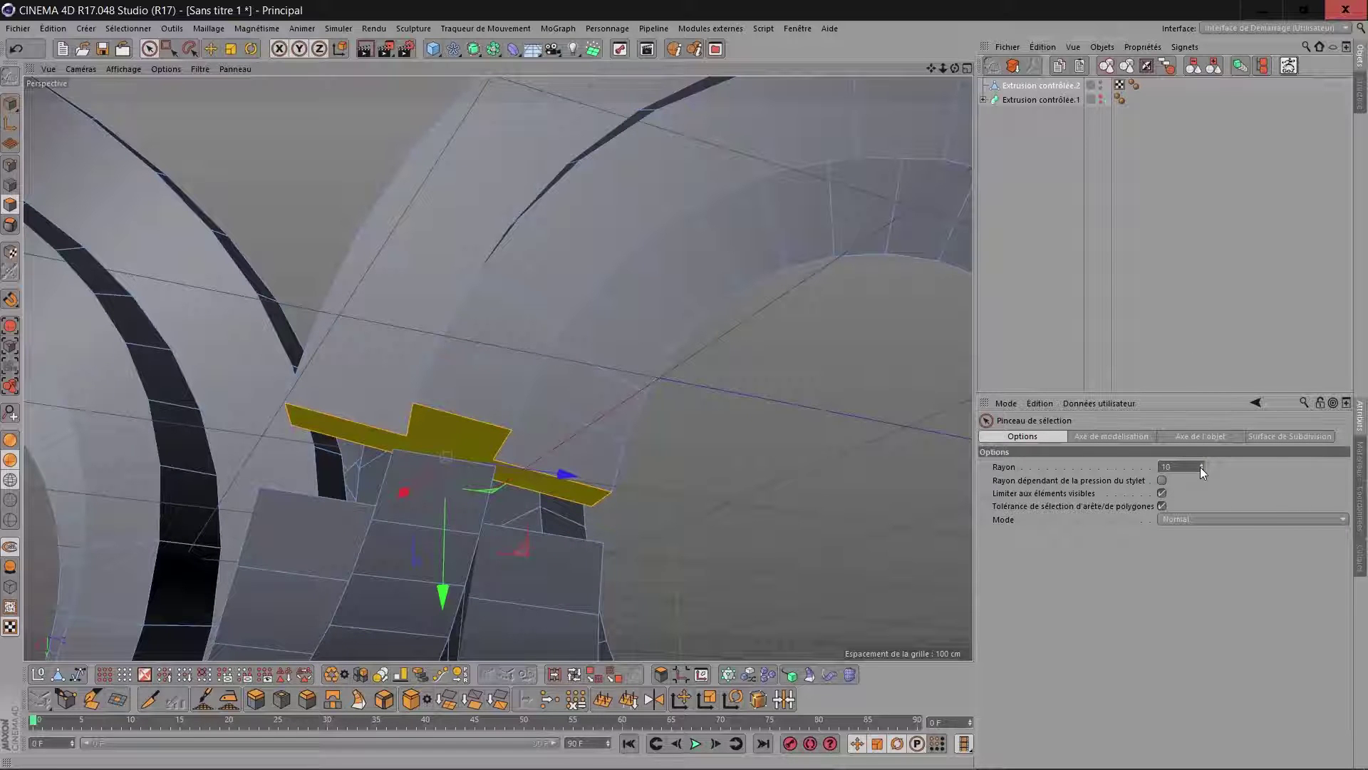
pyautogui.moveTo(1202, 467); pyautogui.dragTo(1201, 492)
pyautogui.moveTo(955, 68); pyautogui.dragTo(452, 509)
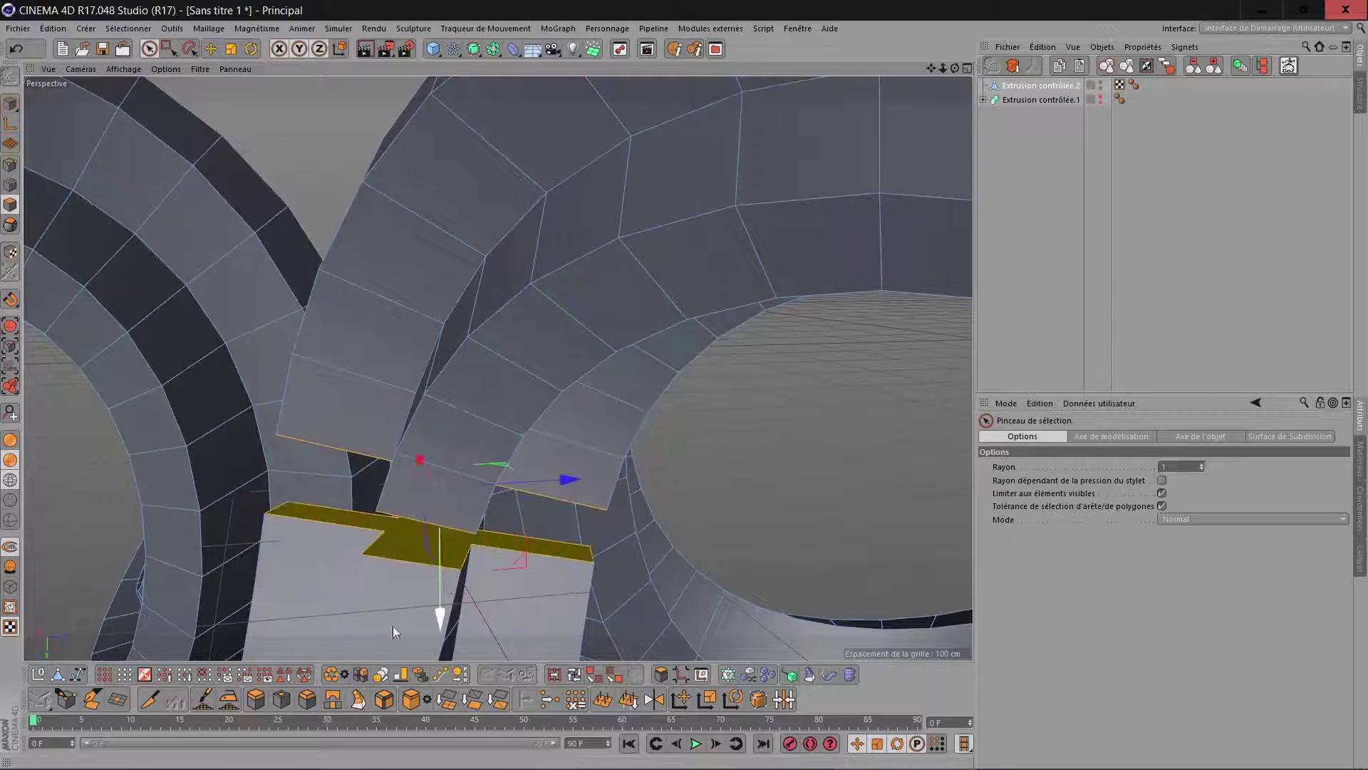
# Step: Bridge the two selected cap polygons across the seam, with the original polygons deleted, to close the knot
pyautogui.click(332, 699)
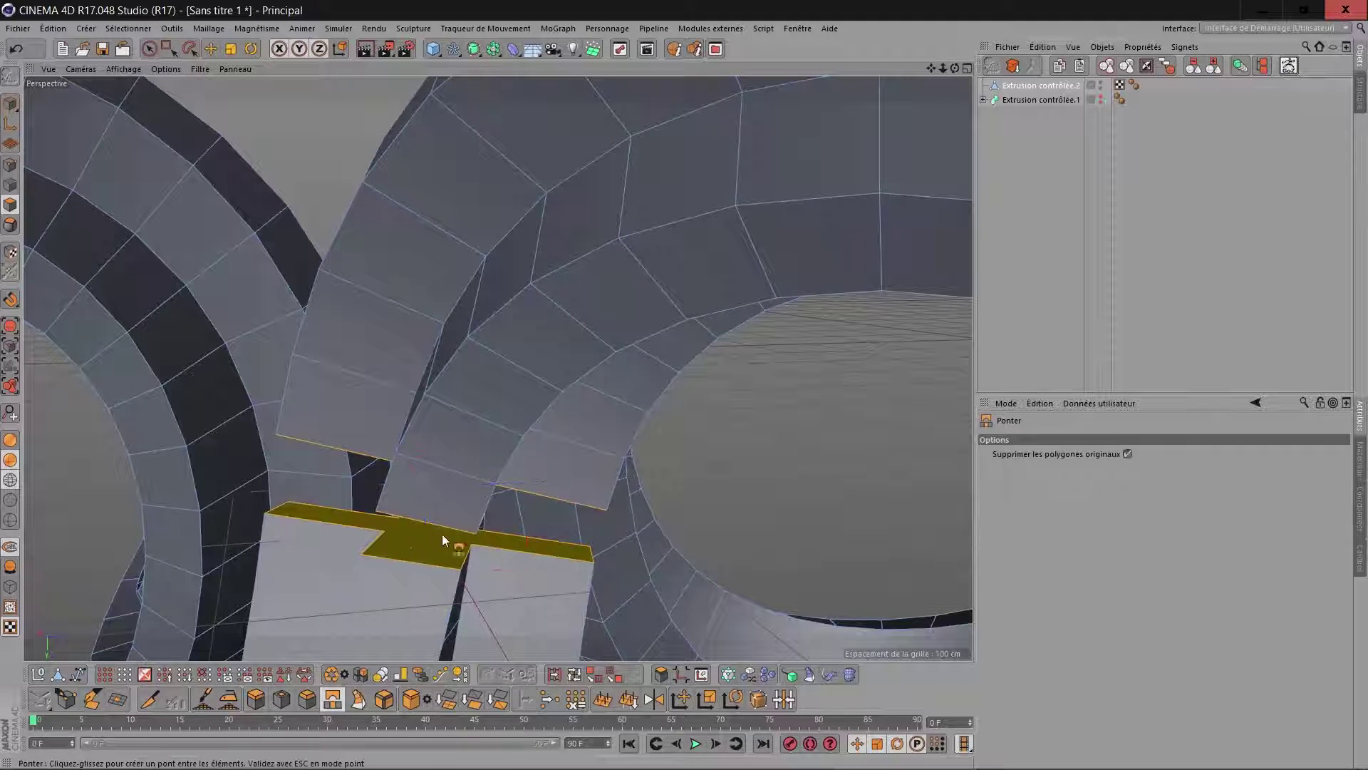
pyautogui.moveTo(374, 511); pyautogui.dragTo(347, 578)
pyautogui.scroll(-10, 474, 557)
pyautogui.moveTo(931, 69); pyautogui.dragTo(1024, 4)
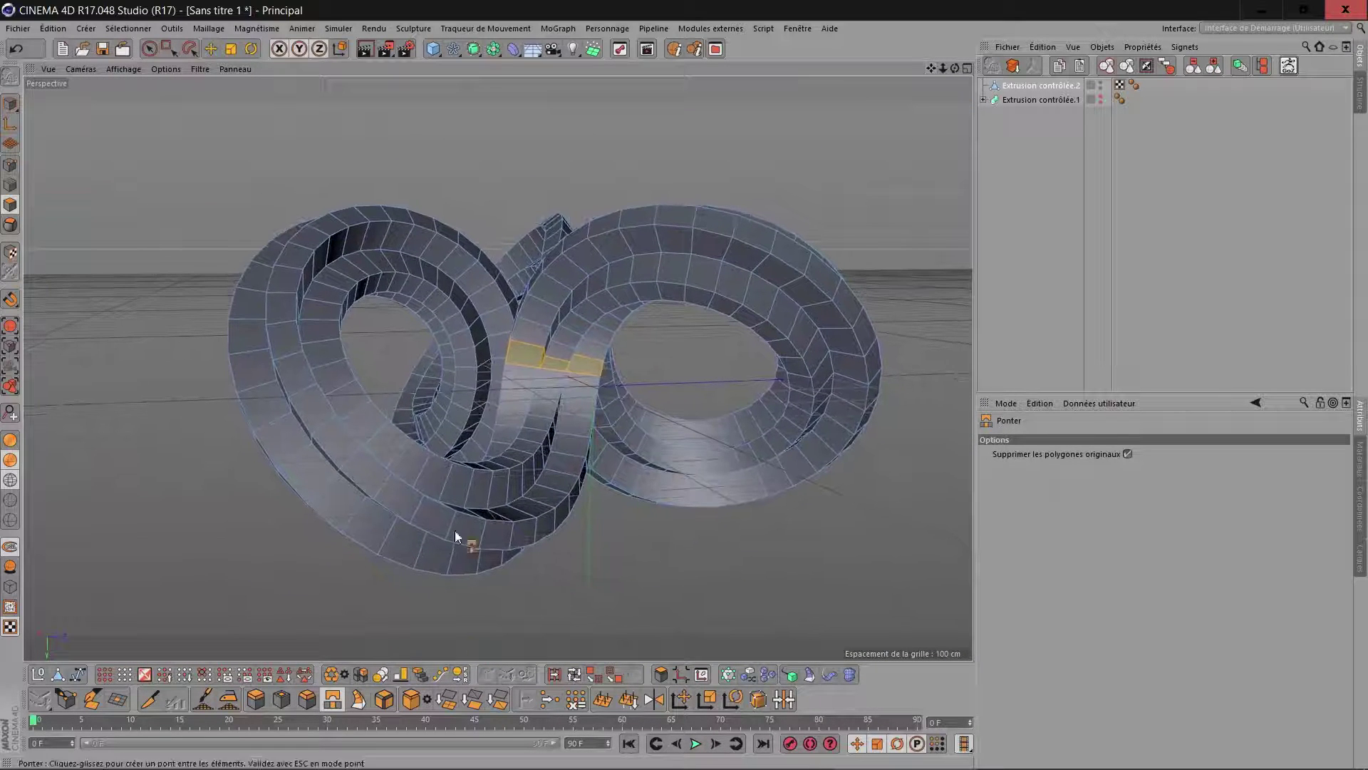
# Step: Try loop selections on different bands of faces running along the knot
pyautogui.click(575, 674)
pyautogui.click(580, 434)
pyautogui.moveTo(955, 68); pyautogui.dragTo(912, 126)
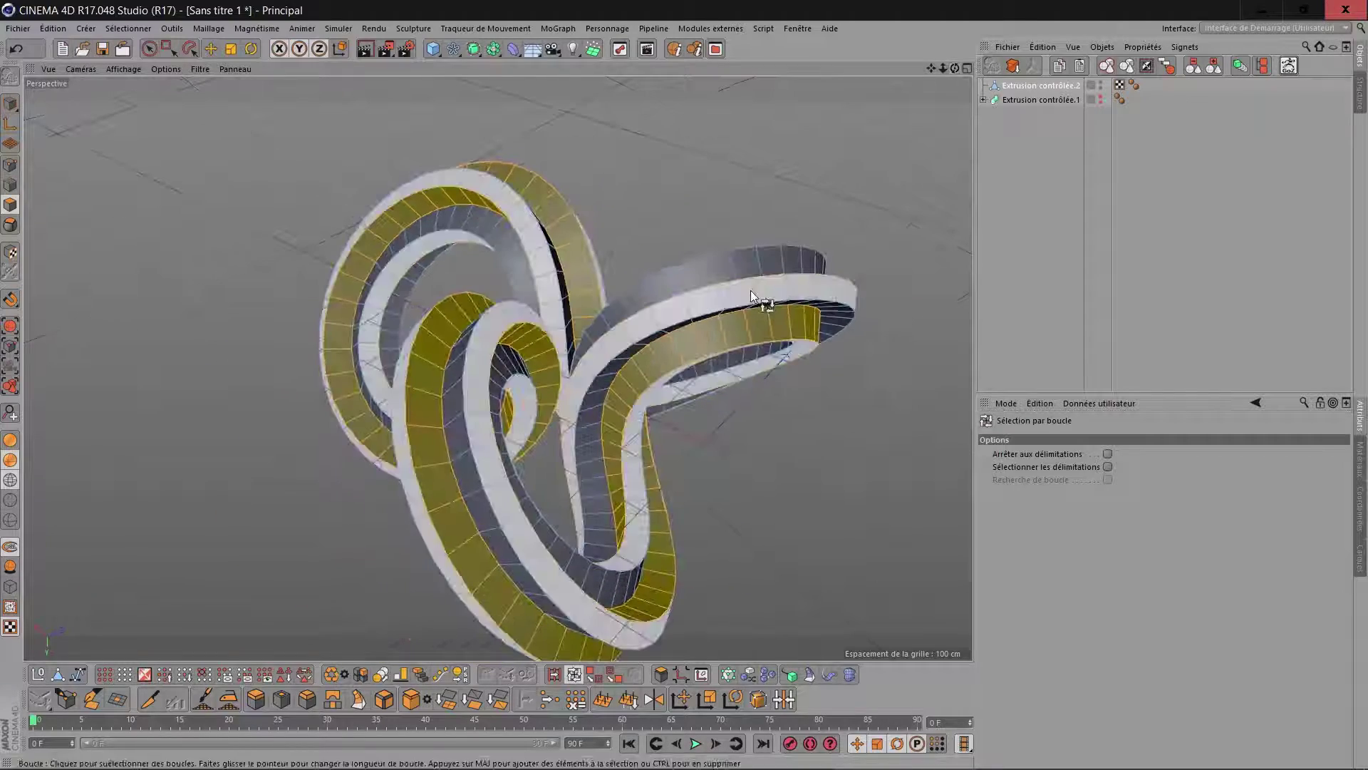
pyautogui.click(751, 289)
pyautogui.moveTo(955, 70); pyautogui.dragTo(916, 67)
pyautogui.keyDown('alt'); pyautogui.moveTo(523, 357); pyautogui.dragTo(570, 414); pyautogui.keyUp('alt')
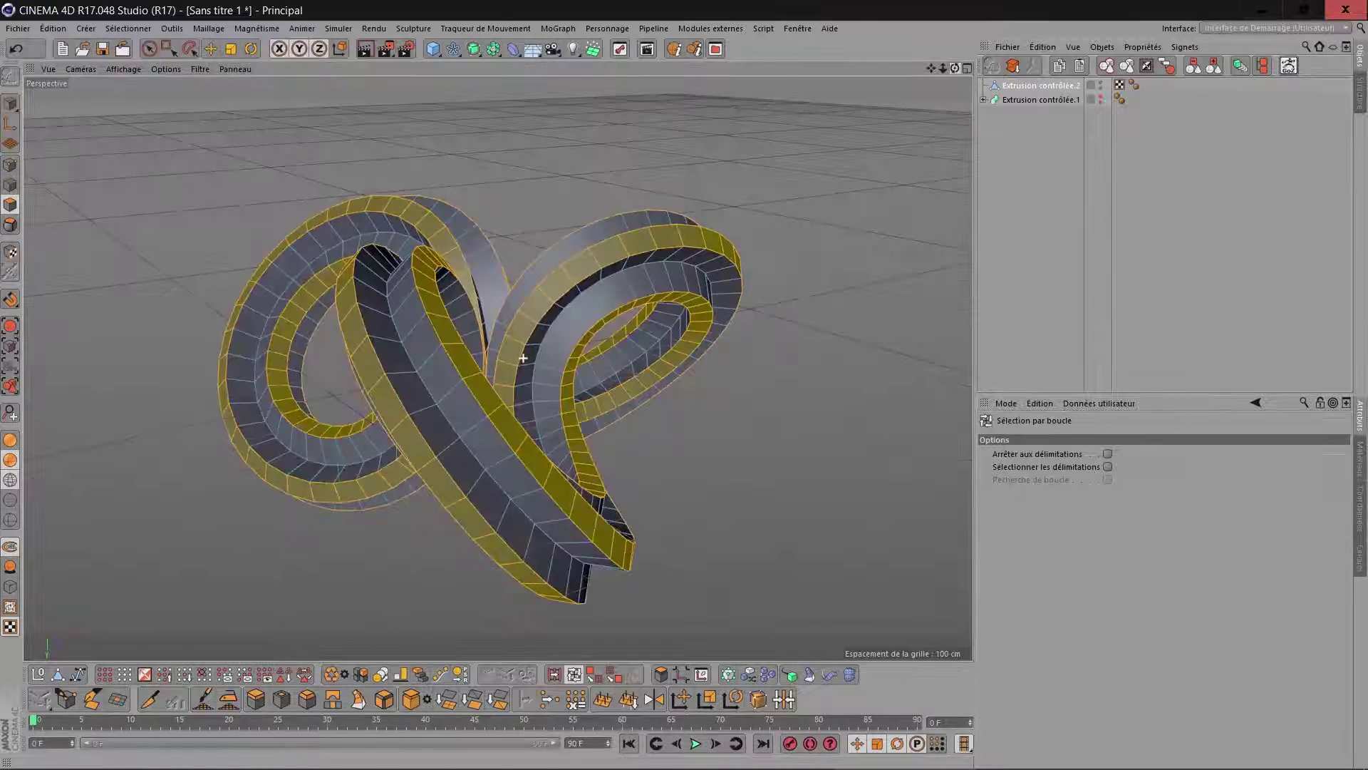
# Step: Loop-select the groove band of faces along the knot, invert the selection and delete all the other faces
pyautogui.click(408, 322)
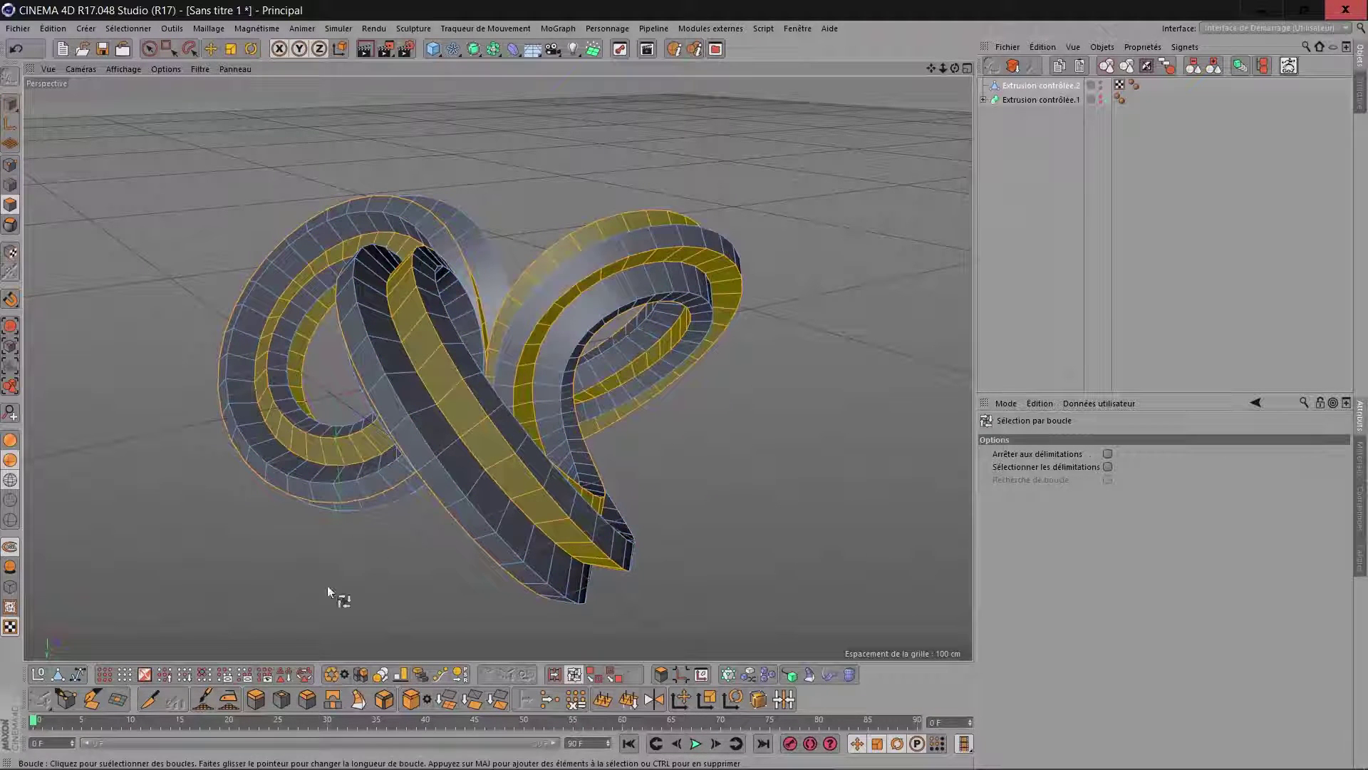
pyautogui.click(146, 675)
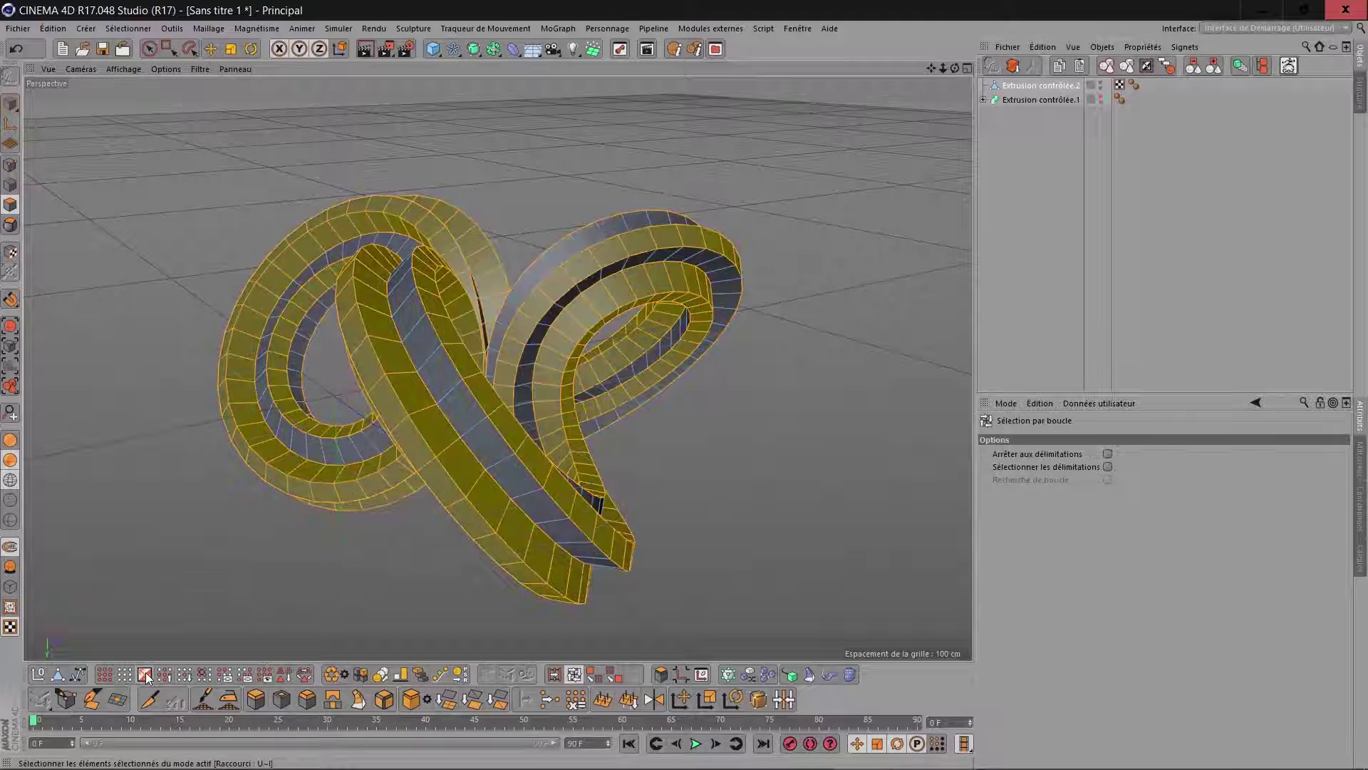
pyautogui.press('Delete')
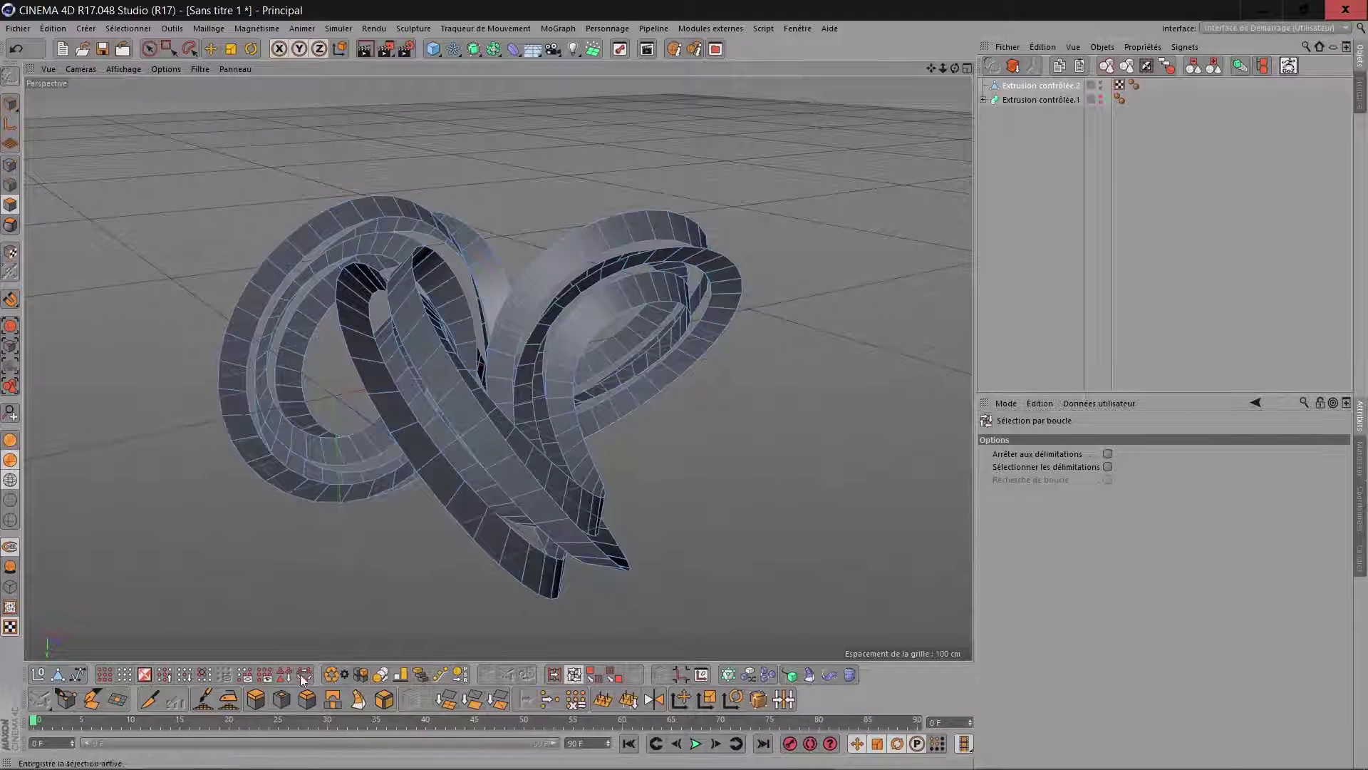
# Step: Select all remaining faces and extrude them by about 51.1 cm with caps enabled to give the ribbon thickness
pyautogui.moveTo(955, 69); pyautogui.dragTo(734, 27)
pyautogui.keyDown('alt'); pyautogui.moveTo(311, 456); pyautogui.dragTo(186, 508); pyautogui.keyUp('alt')
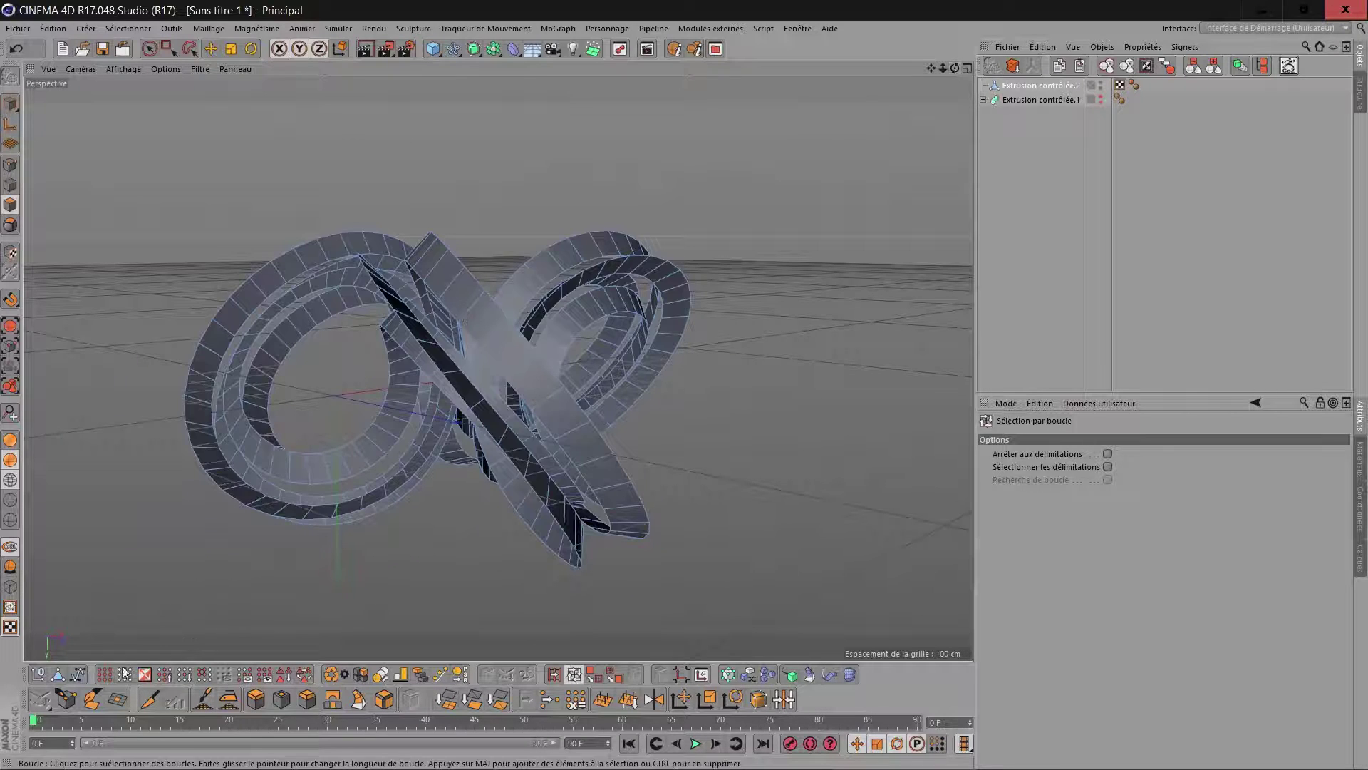
pyautogui.click(104, 674)
pyautogui.click(256, 703)
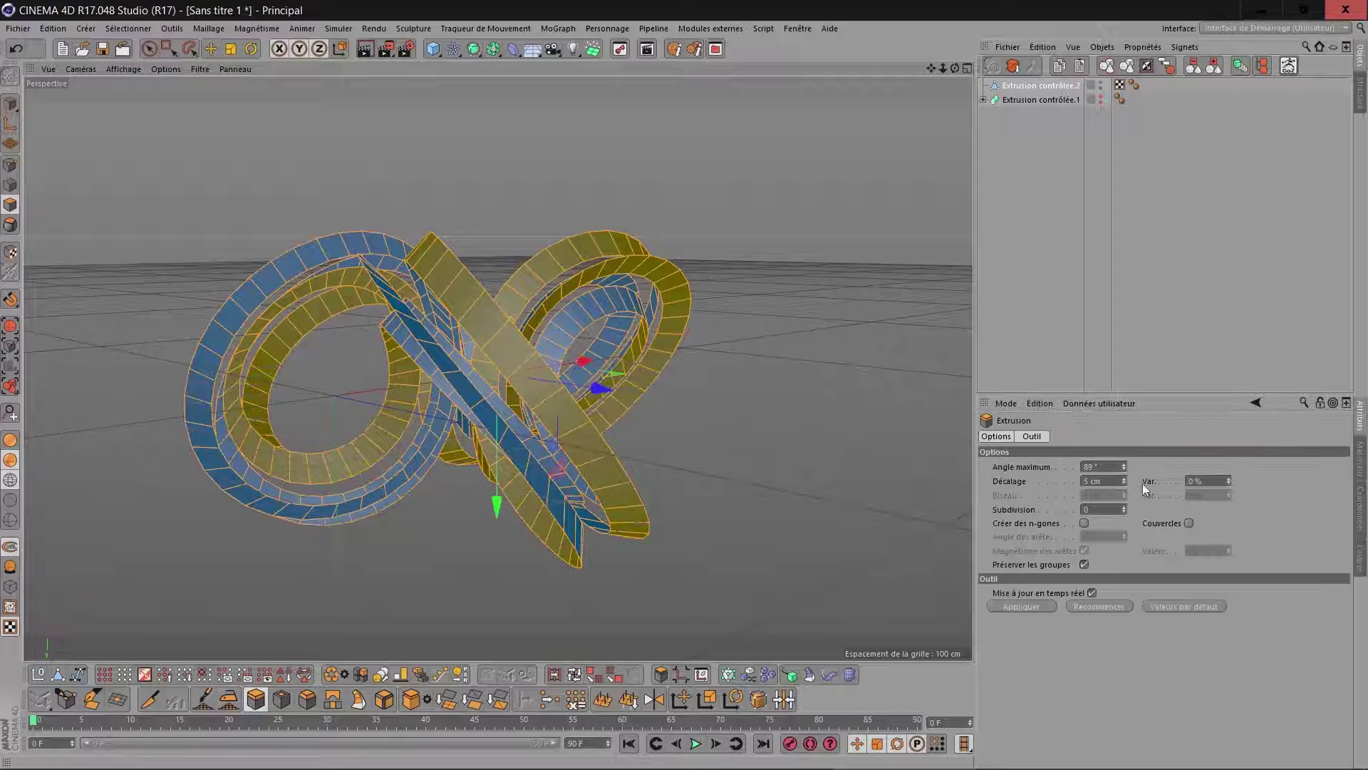
pyautogui.click(1190, 523)
pyautogui.moveTo(822, 480); pyautogui.dragTo(1005, 480)
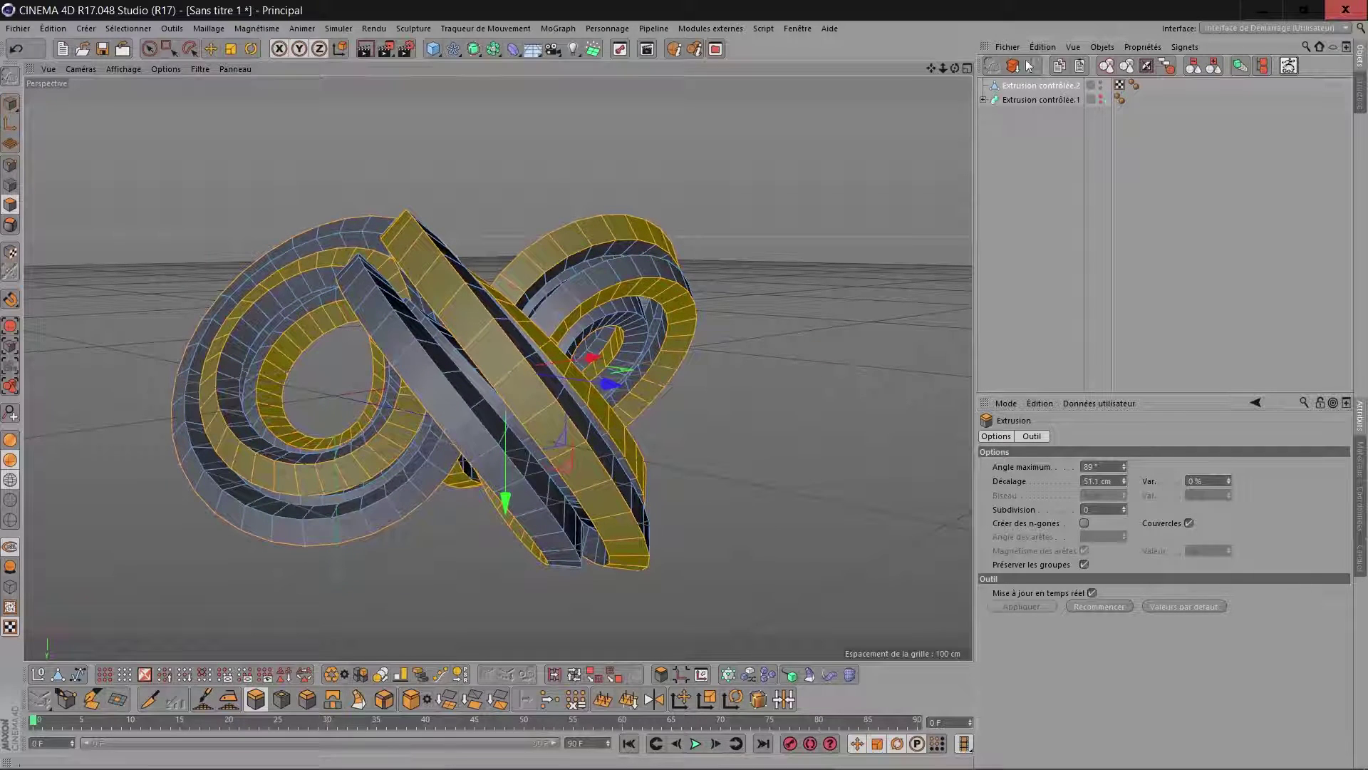
# Step: Use Live Selection to pick individual faces spaced at regular intervals along one side wall of the ribbon's groove
pyautogui.moveTo(956, 68); pyautogui.dragTo(104, 134)
pyautogui.click(151, 49)
pyautogui.keyDown('alt'); pyautogui.moveTo(404, 211); pyautogui.dragTo(485, 203, button='right'); pyautogui.keyUp('alt')
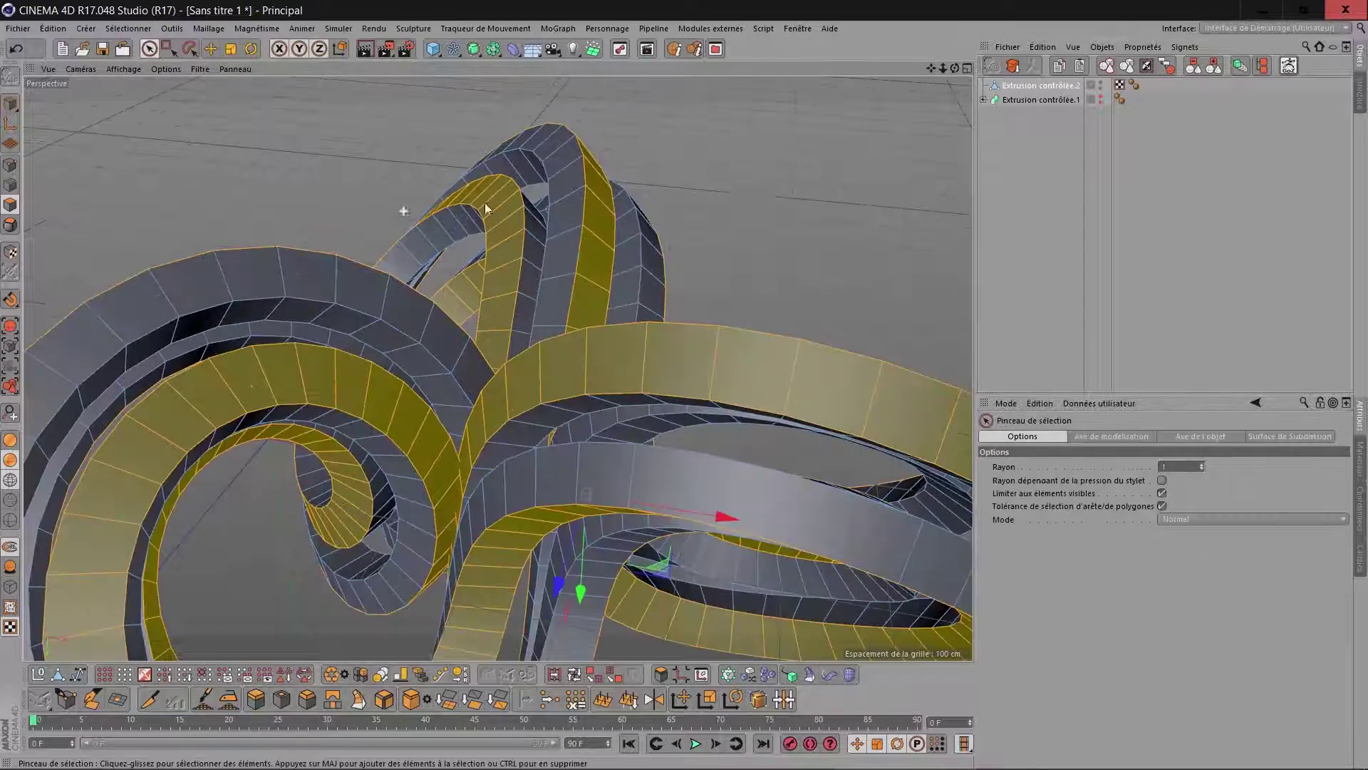
pyautogui.moveTo(955, 68); pyautogui.dragTo(938, 114)
pyautogui.click(785, 305)
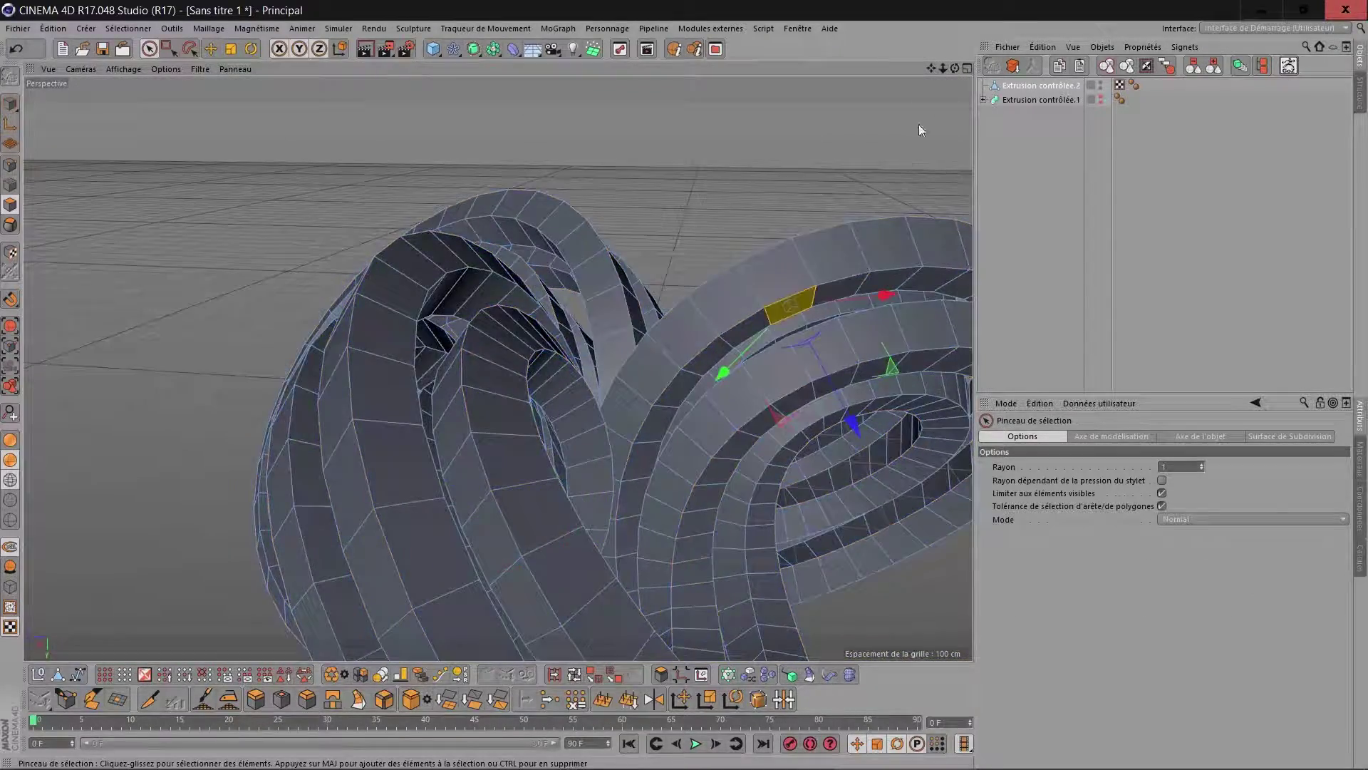
pyautogui.moveTo(931, 68); pyautogui.dragTo(873, 148)
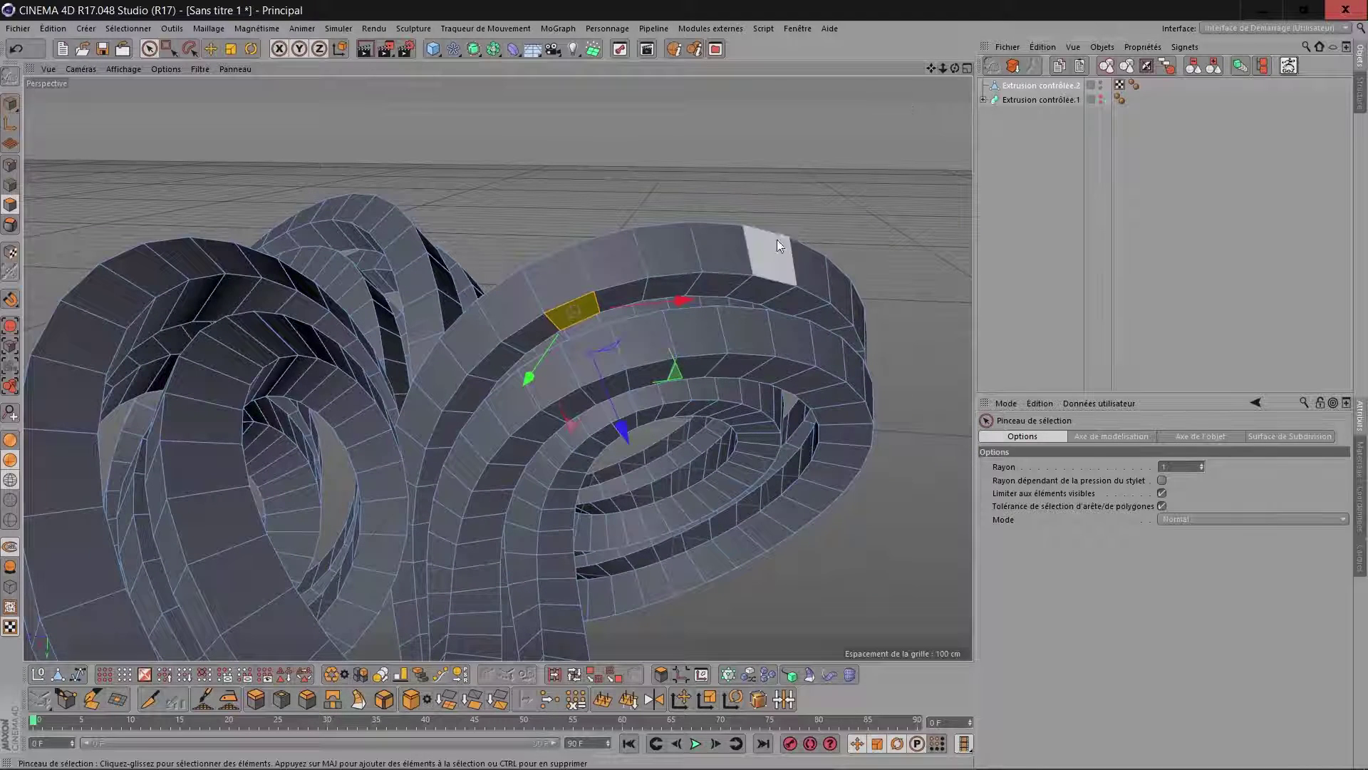
pyautogui.moveTo(931, 68); pyautogui.dragTo(749, 14)
pyautogui.keyDown('shift'); pyautogui.click(651, 274); pyautogui.keyUp('shift')
pyautogui.moveTo(954, 69); pyautogui.dragTo(854, 362)
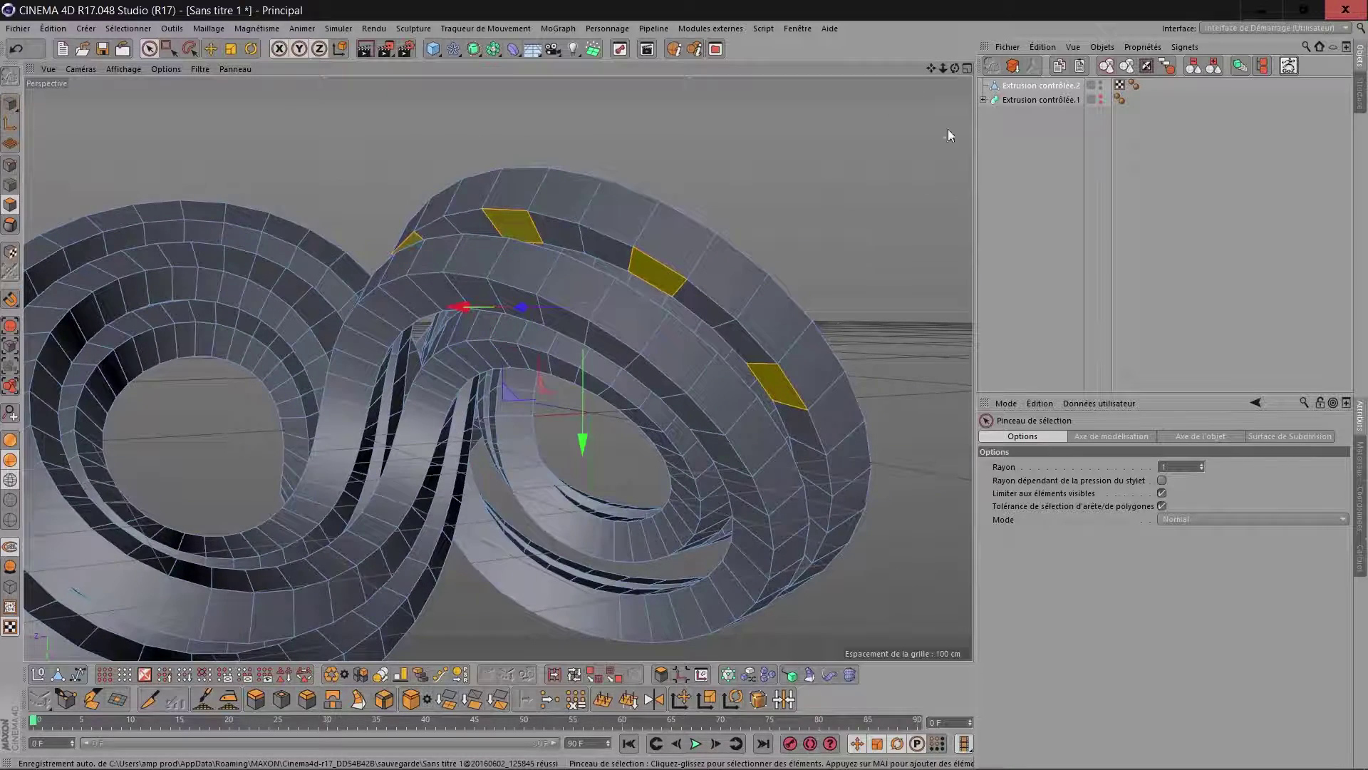
pyautogui.moveTo(955, 69); pyautogui.dragTo(875, 400)
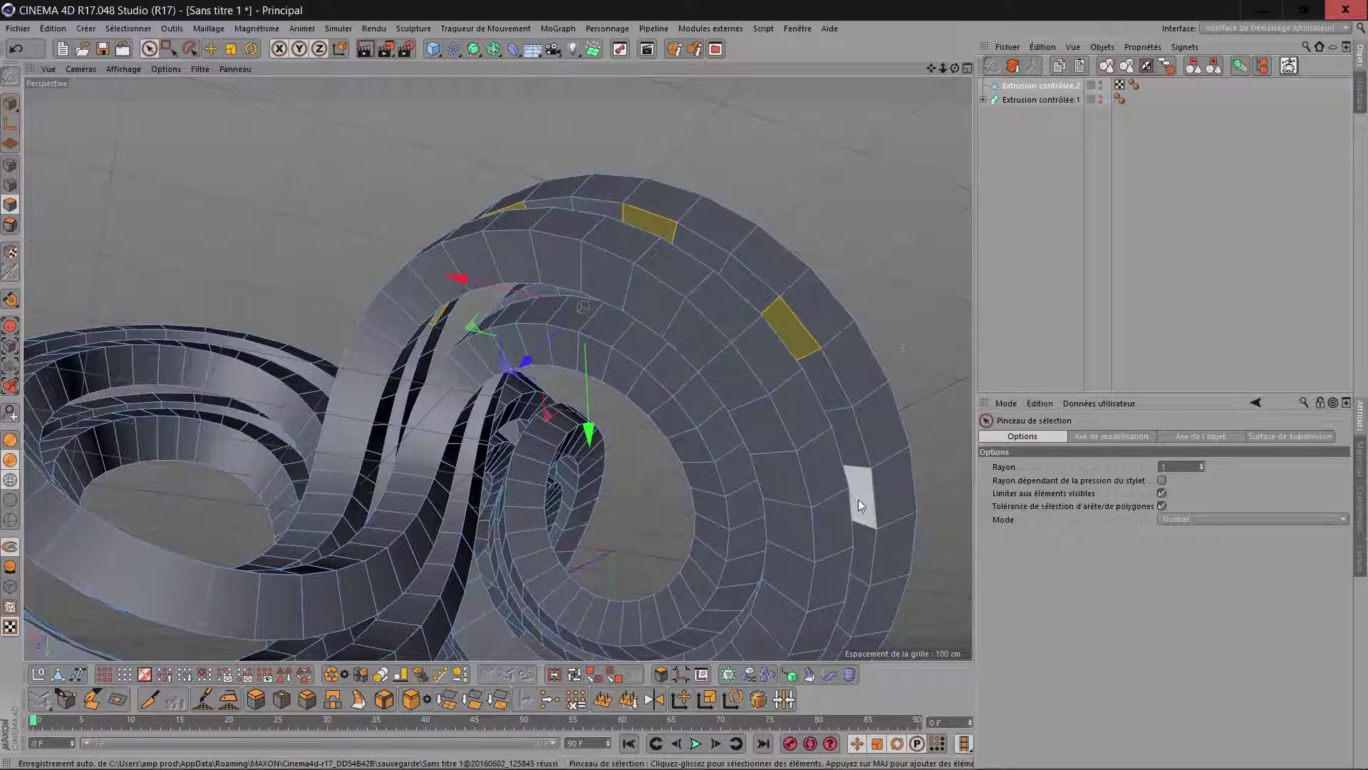
pyautogui.moveTo(955, 68); pyautogui.dragTo(959, 335)
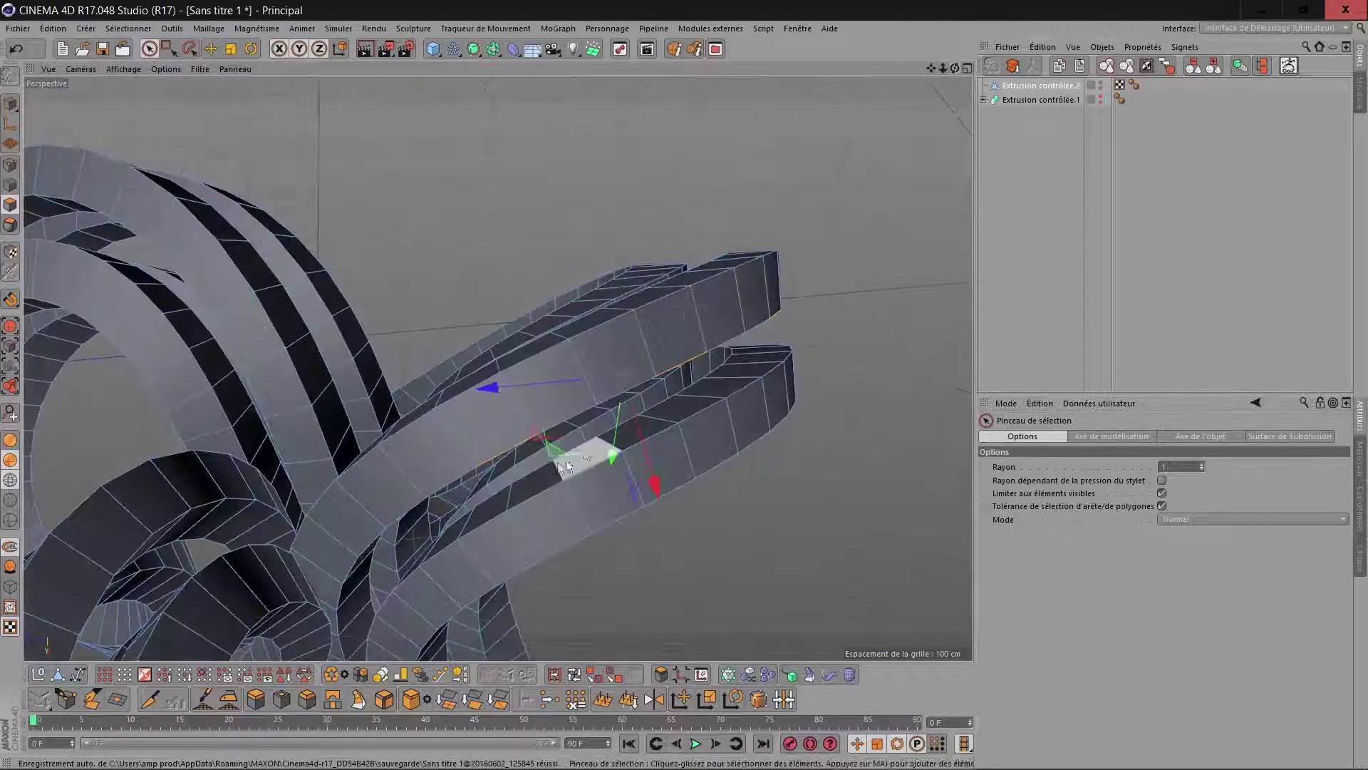
# Step: Add the matching spaced faces on the opposite groove wall to the selection so every picked face has a facing partner
pyautogui.click(529, 481)
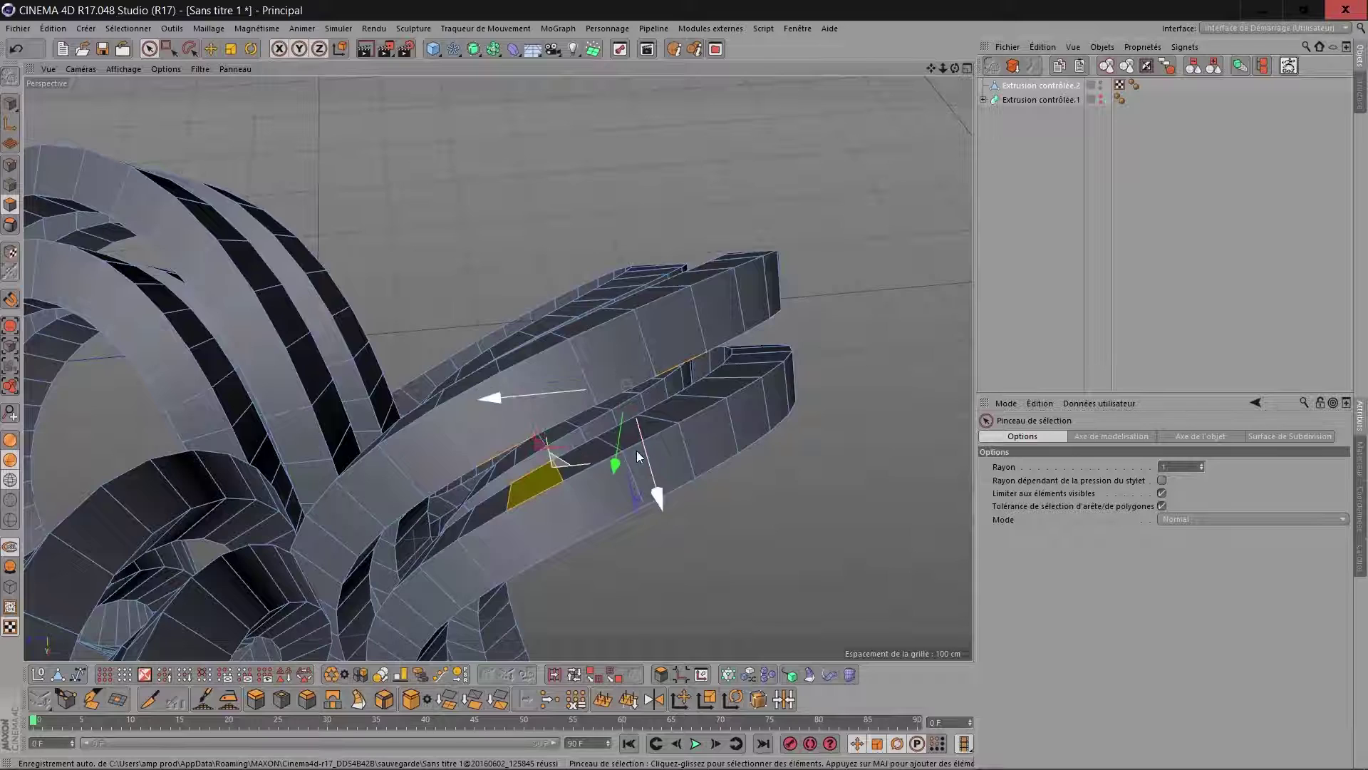
pyautogui.keyDown('shift'); pyautogui.click(683, 405); pyautogui.keyUp('shift')
pyautogui.keyDown('shift'); pyautogui.click(756, 358); pyautogui.keyUp('shift')
pyautogui.moveTo(955, 69); pyautogui.dragTo(691, 447)
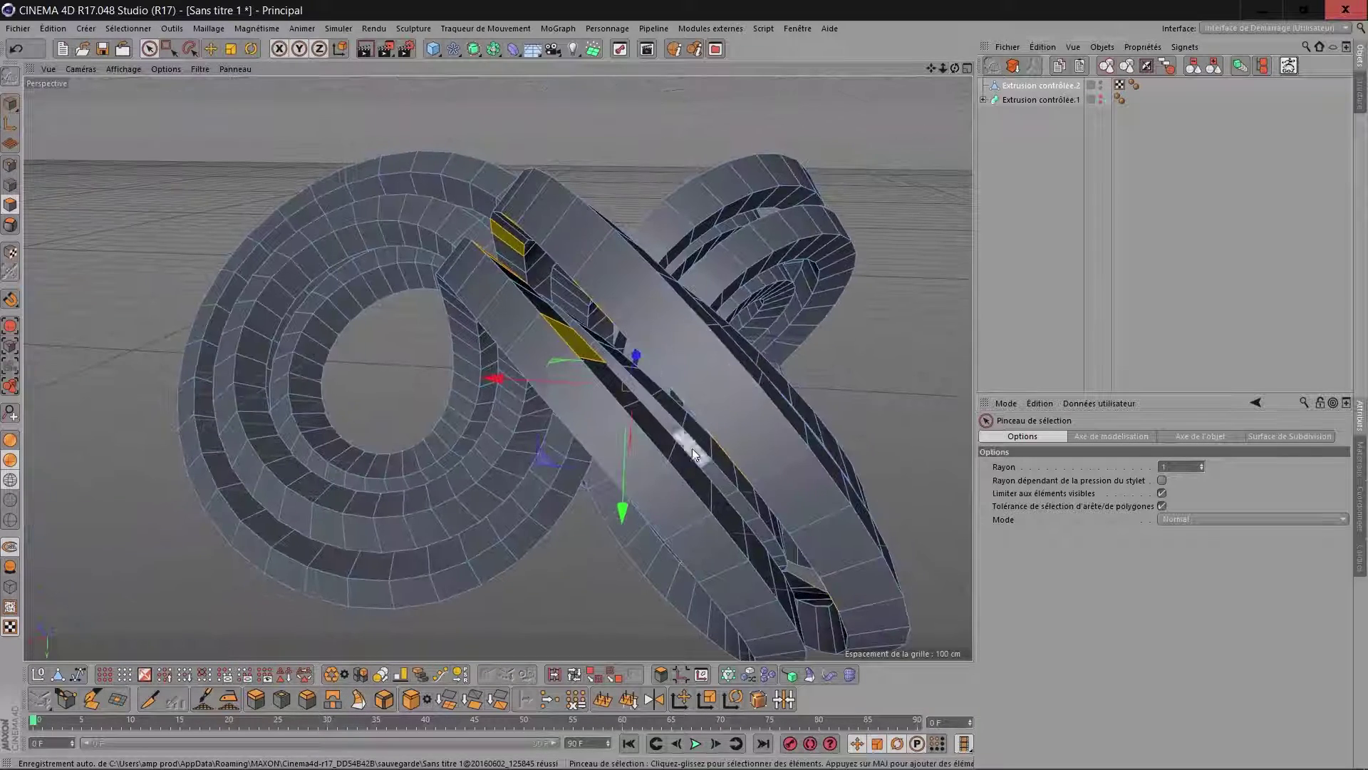
pyautogui.keyDown('shift'); pyautogui.click(691, 476); pyautogui.keyUp('shift')
pyautogui.keyDown('shift'); pyautogui.click(782, 588); pyautogui.keyUp('shift')
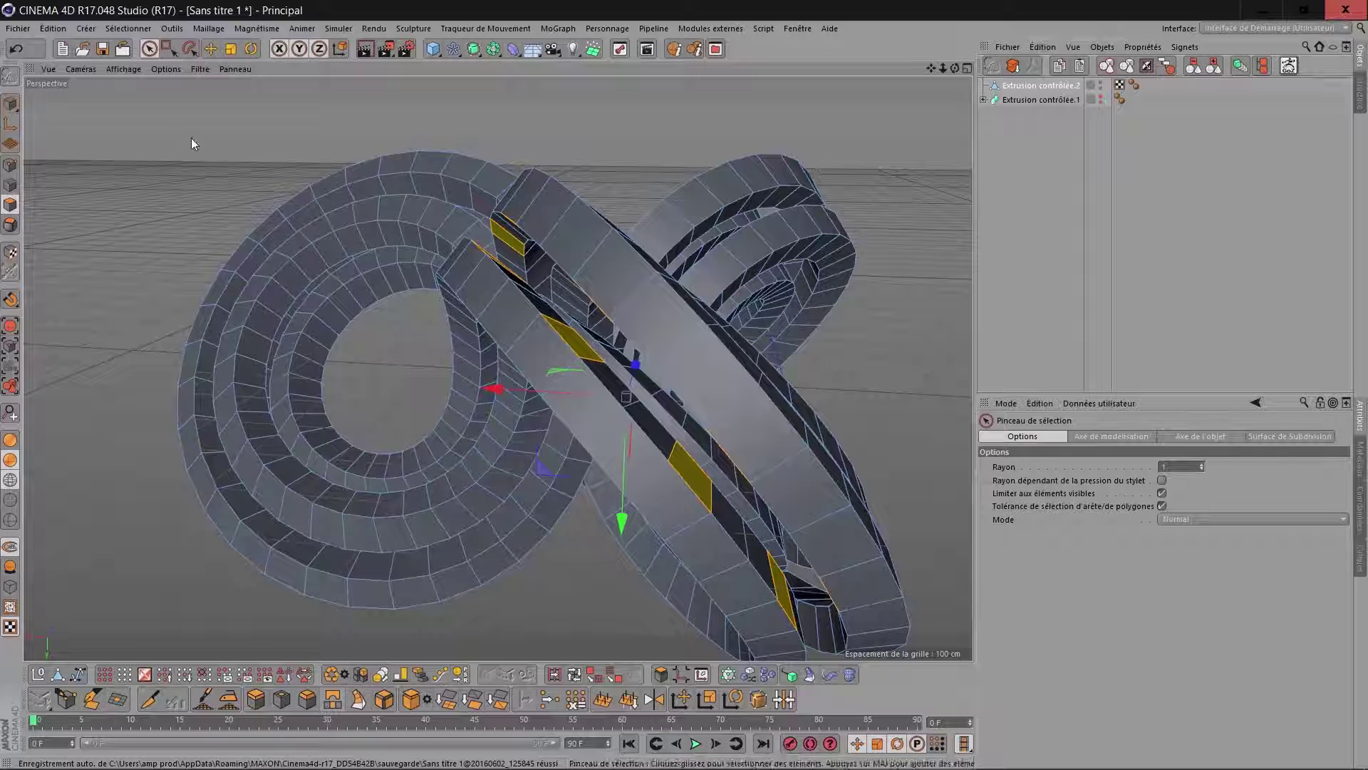
pyautogui.click(207, 29)
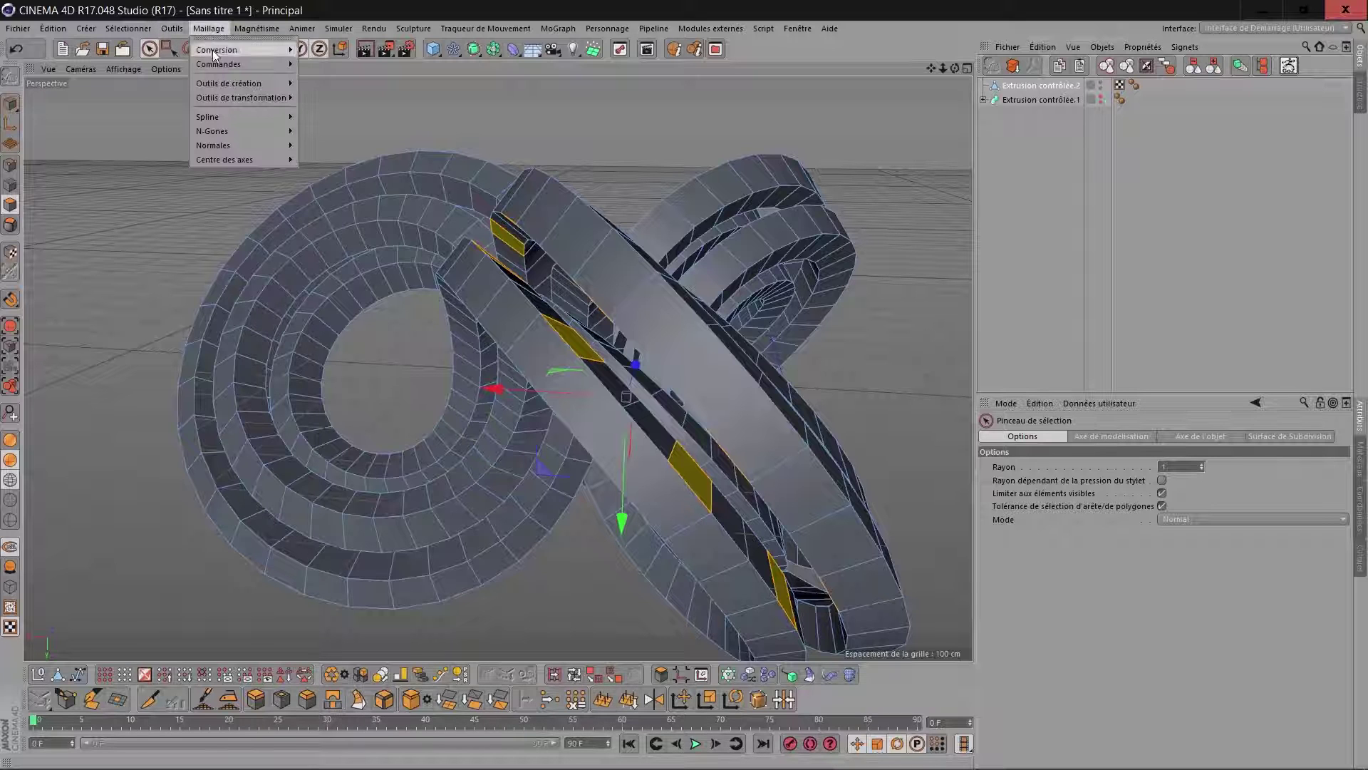
pyautogui.moveTo(218, 66)
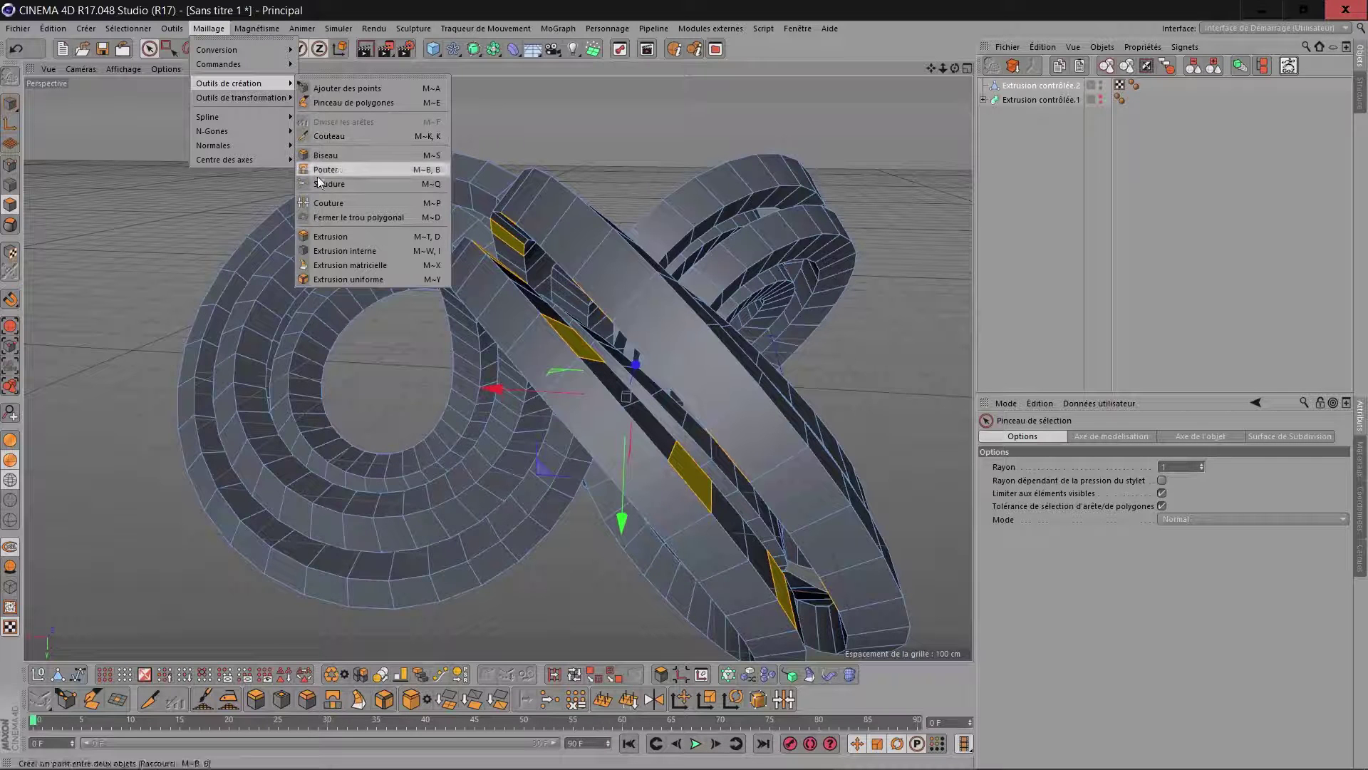
pyautogui.click(328, 694)
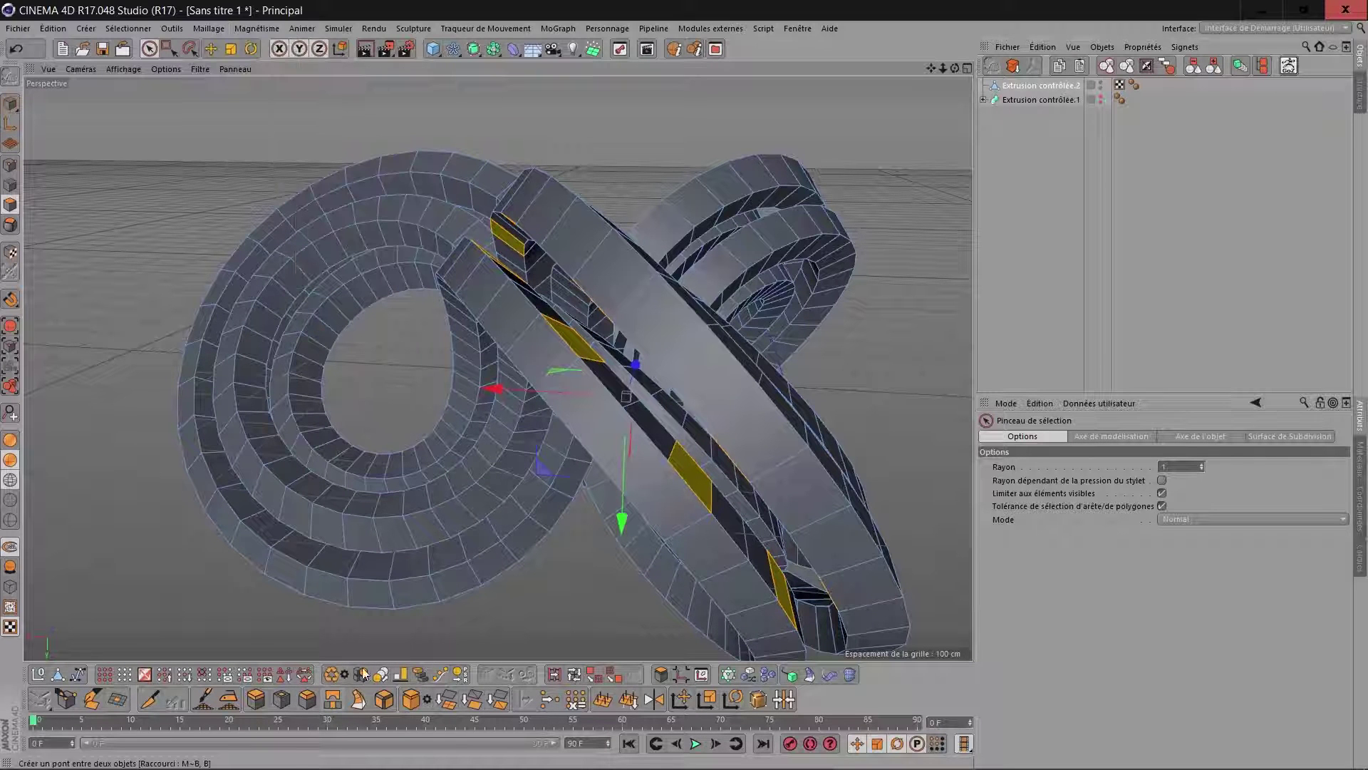
pyautogui.moveTo(668, 460); pyautogui.dragTo(708, 429)
pyautogui.hotkey('ctrl', 'z')
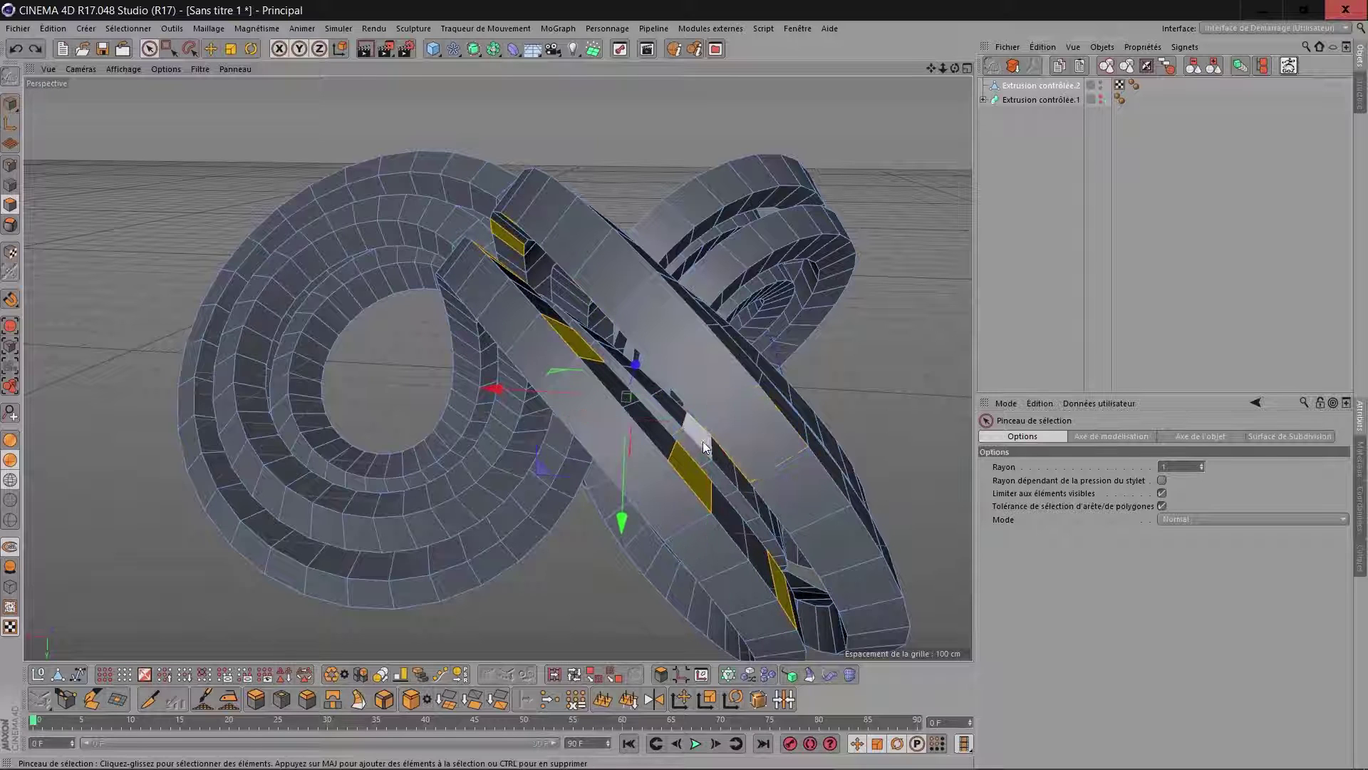
# Step: Bridge the facing face pairs across the groove with the original polygons deleted, and continue with further pairs along the knot
pyautogui.click(332, 699)
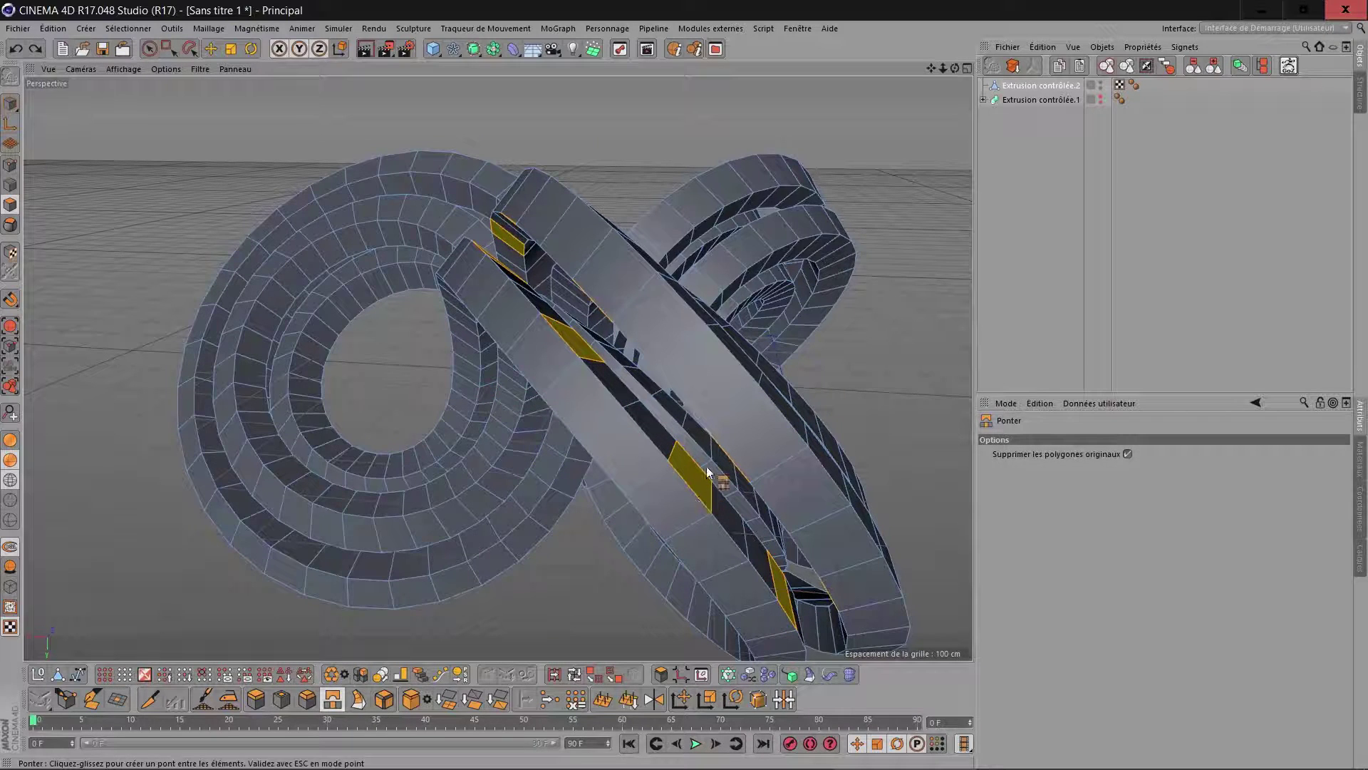
pyautogui.moveTo(611, 322); pyautogui.dragTo(521, 274)
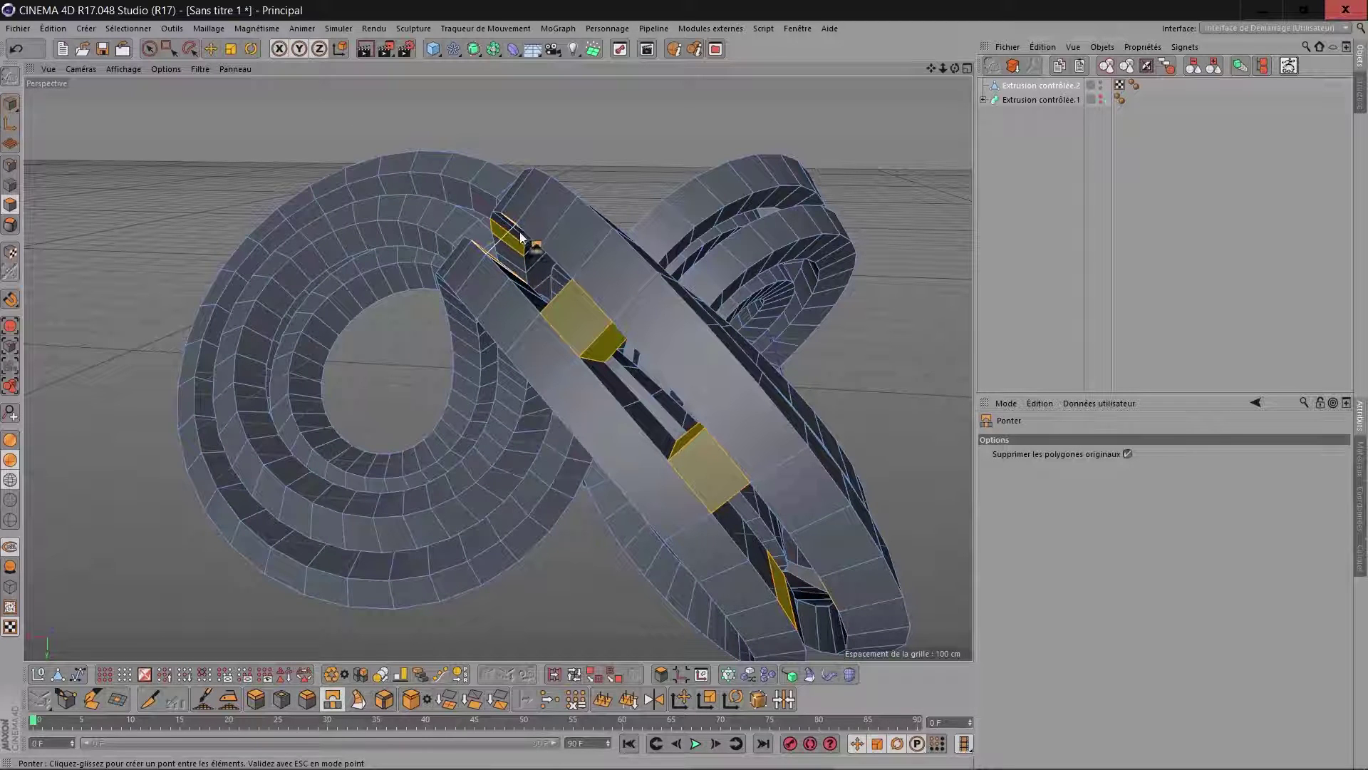
pyautogui.moveTo(955, 68); pyautogui.dragTo(454, 339)
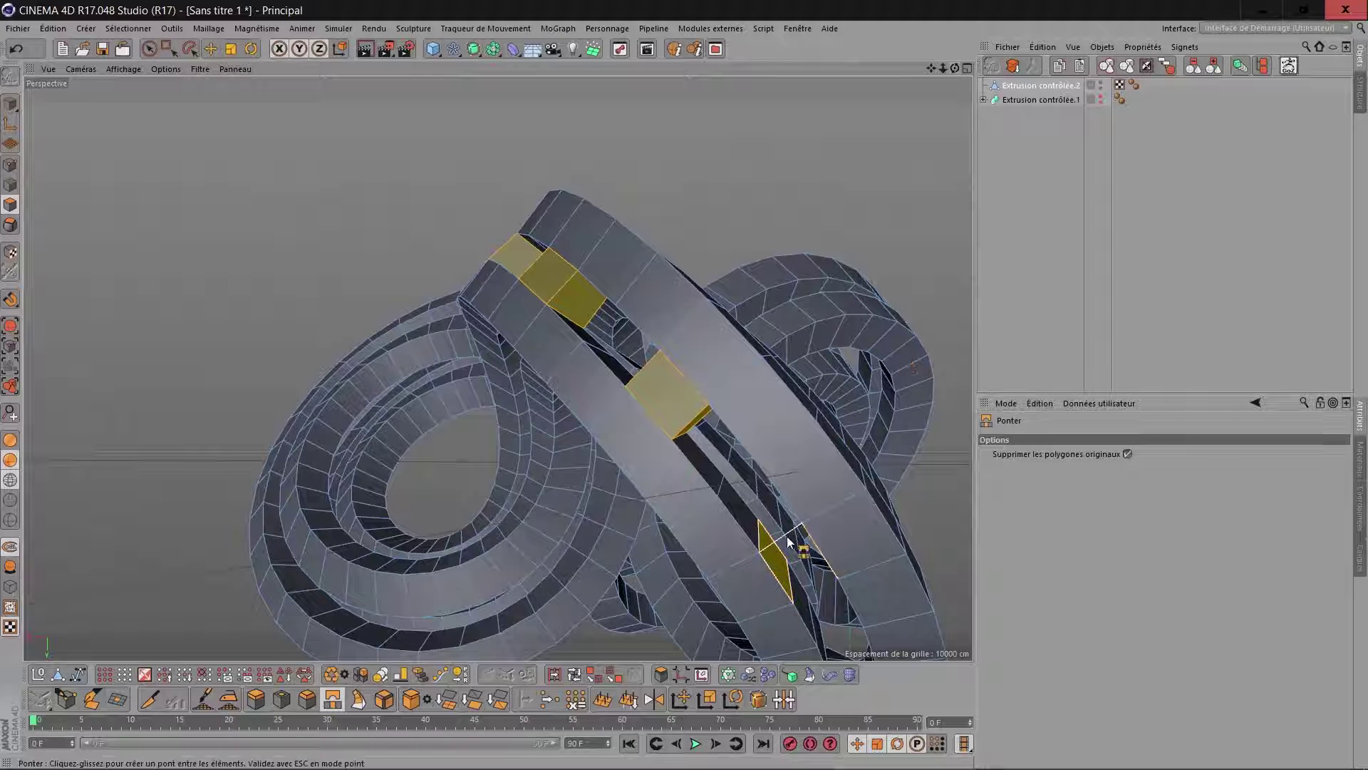
pyautogui.moveTo(843, 470); pyautogui.dragTo(843, 469)
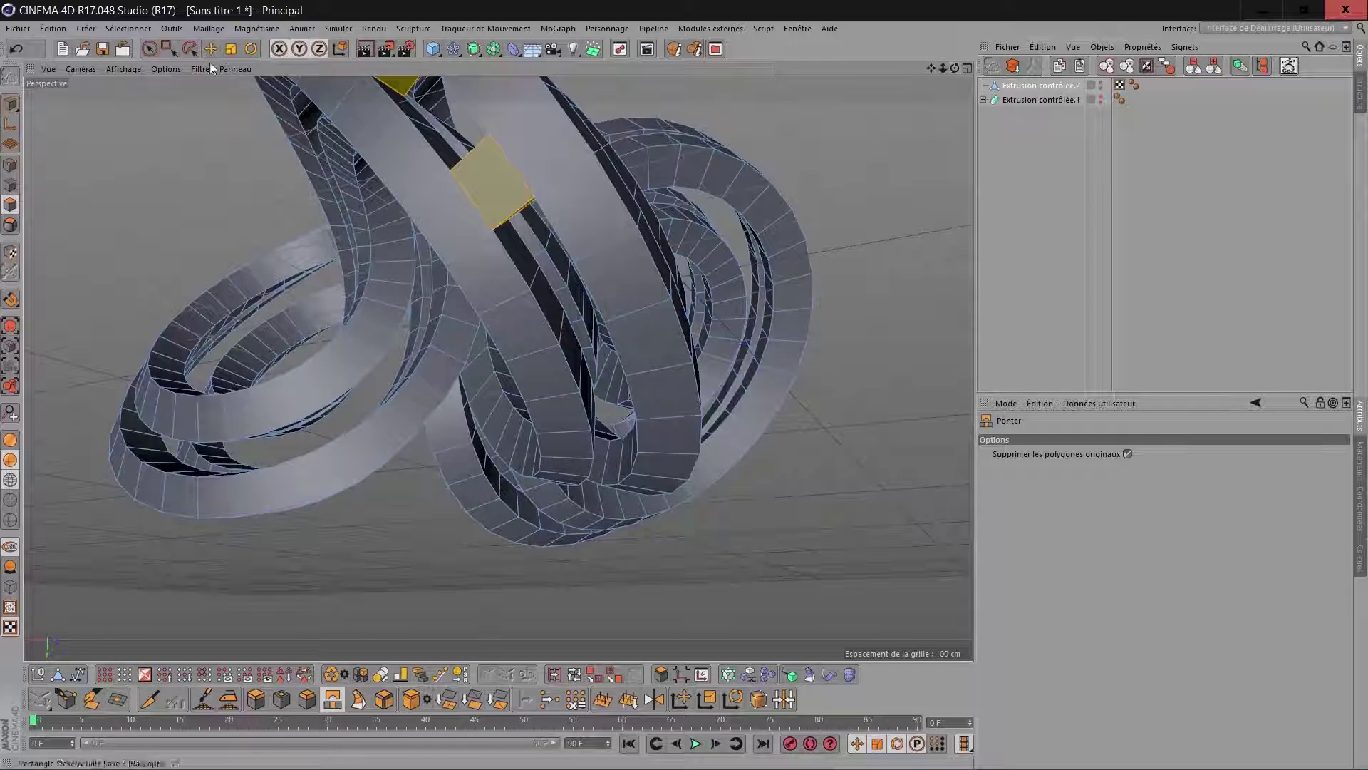
pyautogui.click(150, 48)
pyautogui.click(571, 349)
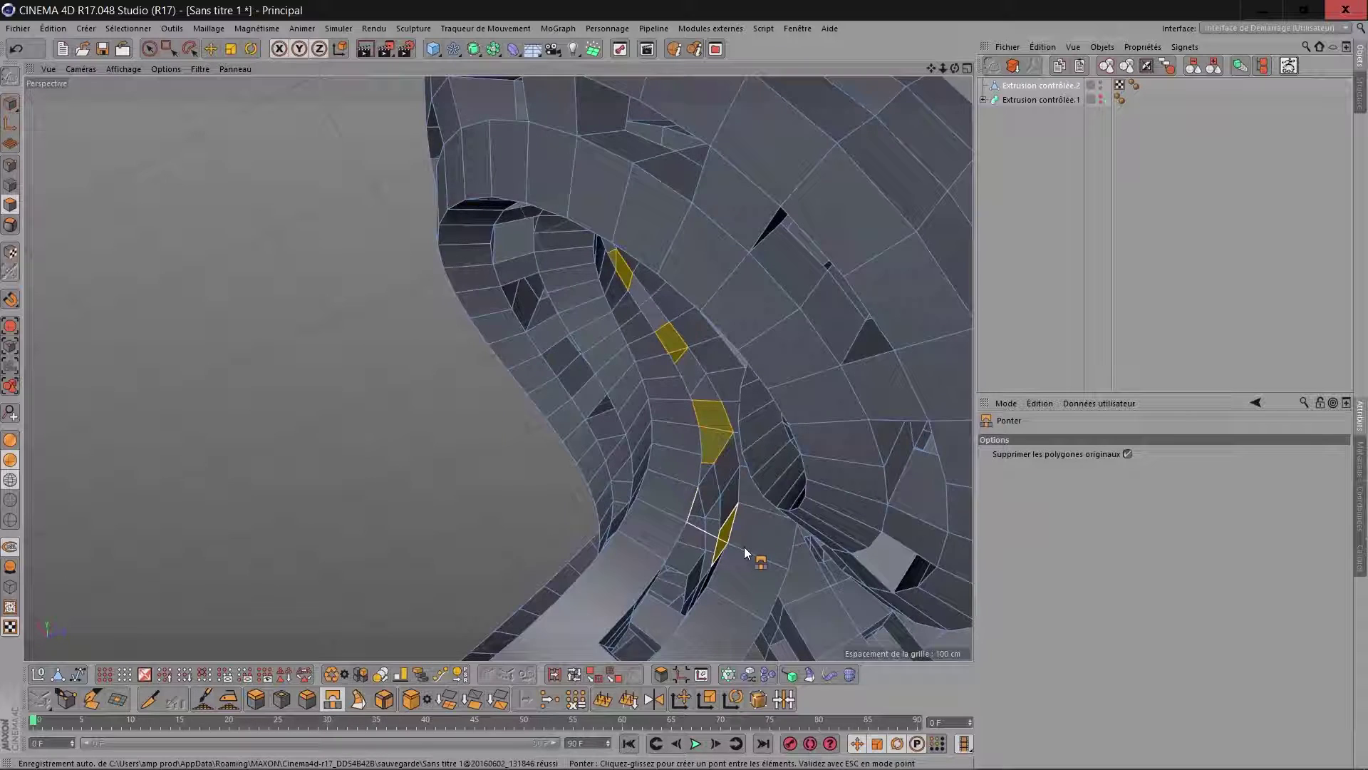
# Step: Add a Subdivision Surface, nest the bridged knot mesh in it, and display the smoothed result without wireframe lines
pyautogui.scroll(-10, 744, 546)
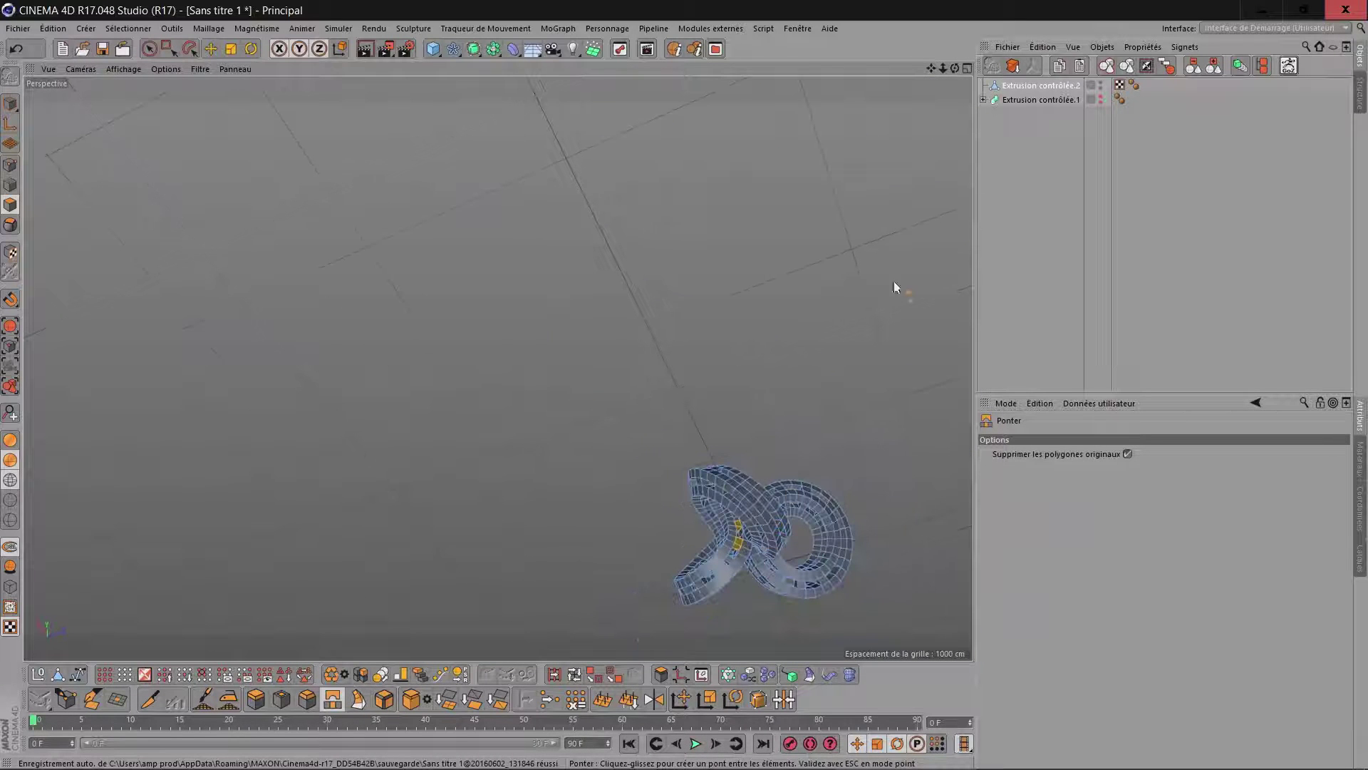
pyautogui.moveTo(931, 68); pyautogui.dragTo(762, 1)
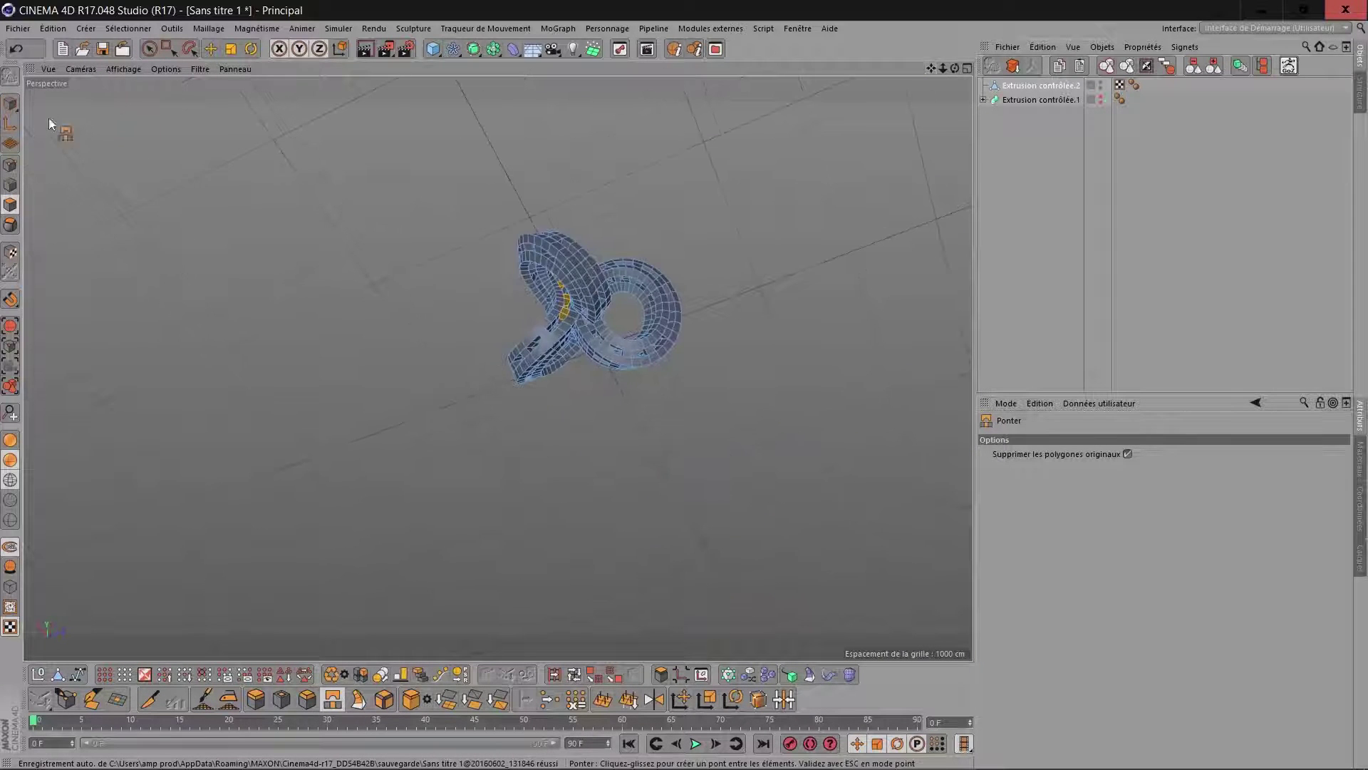
pyautogui.click(149, 49)
pyautogui.scroll(5, 548, 289)
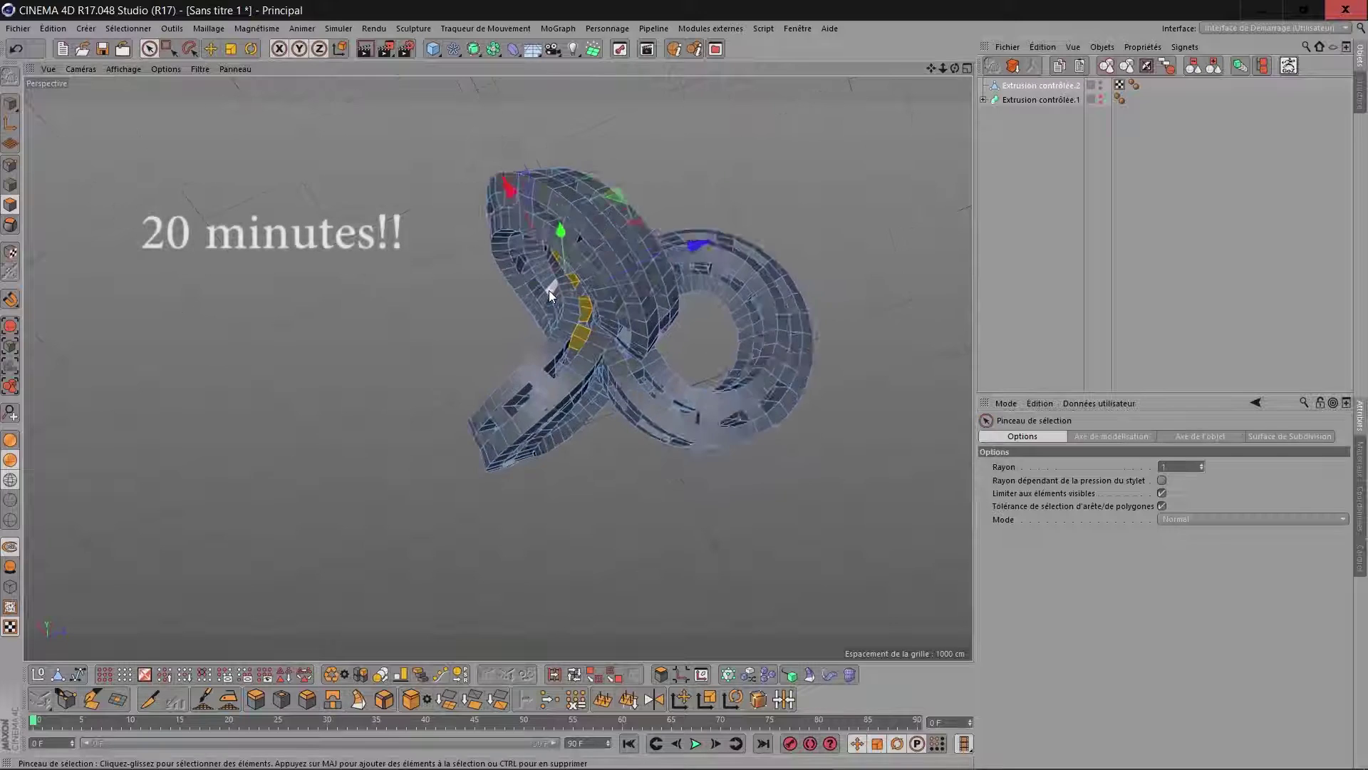
pyautogui.moveTo(955, 67); pyautogui.dragTo(959, 74)
pyautogui.keyDown('alt'); pyautogui.moveTo(573, 299); pyautogui.dragTo(442, 427); pyautogui.keyUp('alt')
pyautogui.moveTo(955, 68); pyautogui.dragTo(949, 46)
pyautogui.click(473, 49)
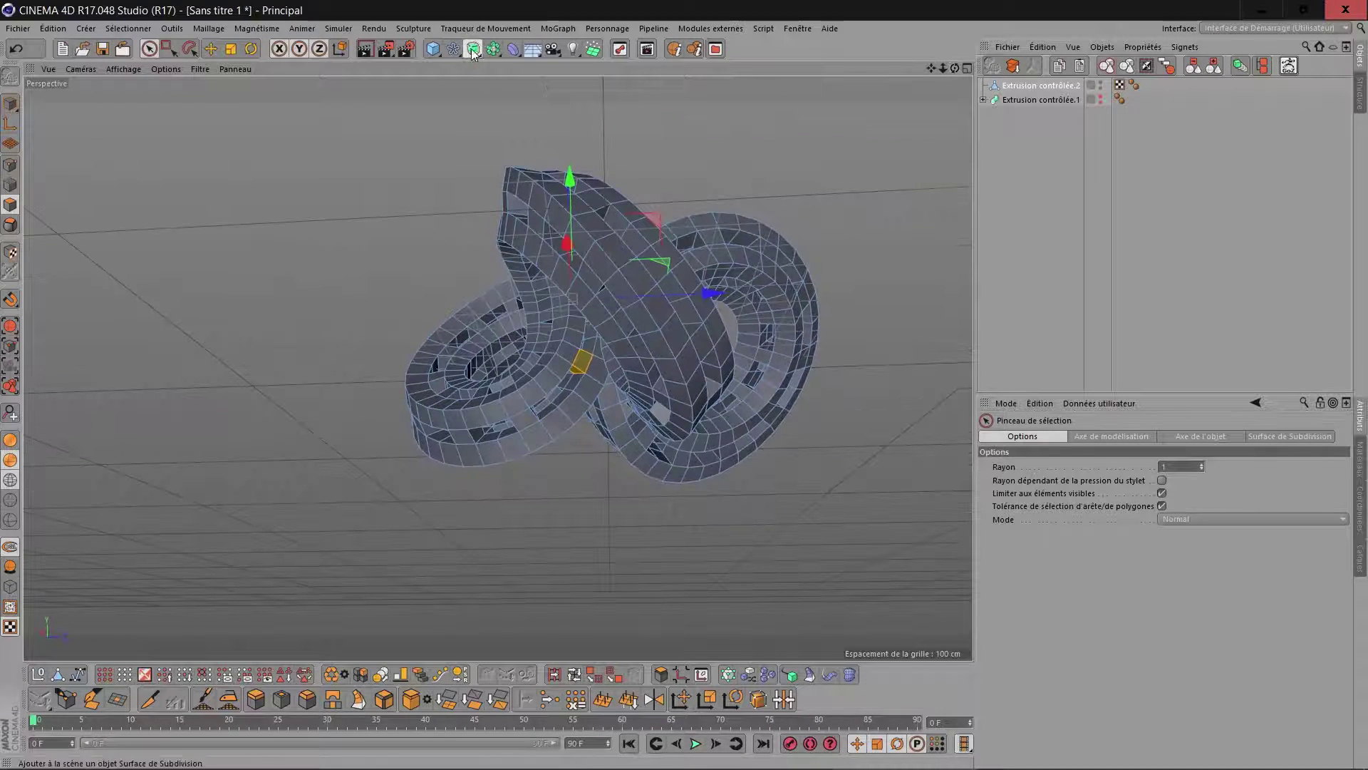
pyautogui.moveTo(1037, 84); pyautogui.dragTo(1038, 85)
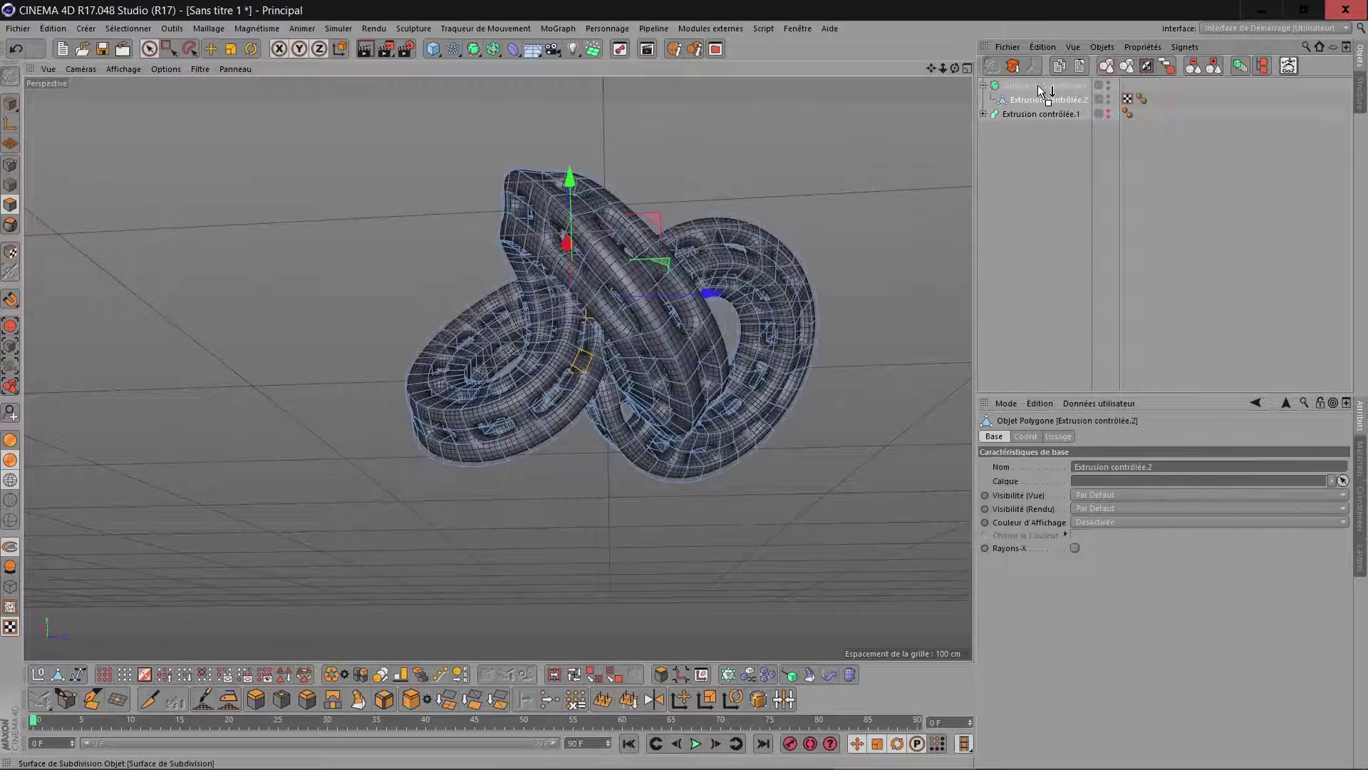
pyautogui.click(1038, 86)
pyautogui.click(1027, 216)
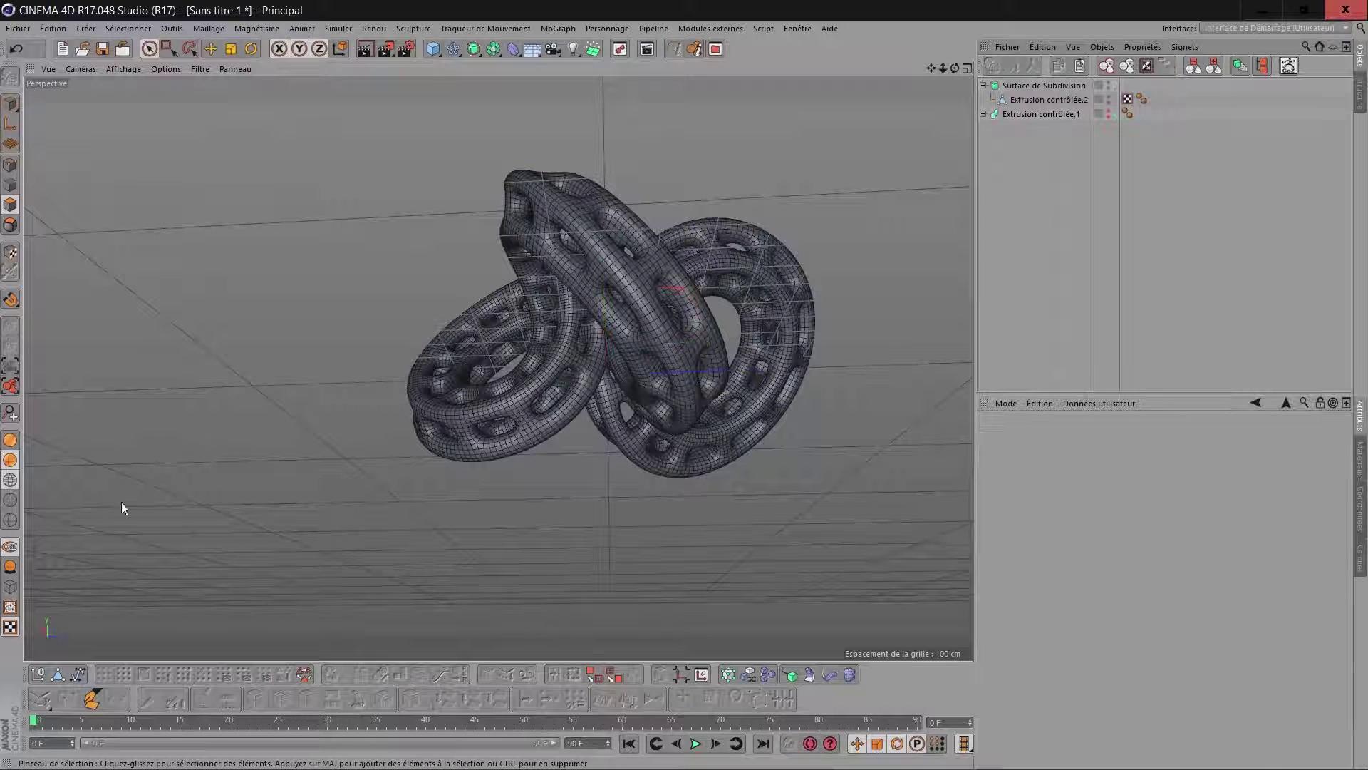
pyautogui.click(15, 440)
pyautogui.moveTo(955, 69)
pyautogui.mouseDown()
pyautogui.moveTo(915, 89)
pyautogui.moveTo(959, 71)
pyautogui.mouseUp()
# Step: Loop-select the long border edges running along the knot mesh in edge mode
pyautogui.click(1023, 99)
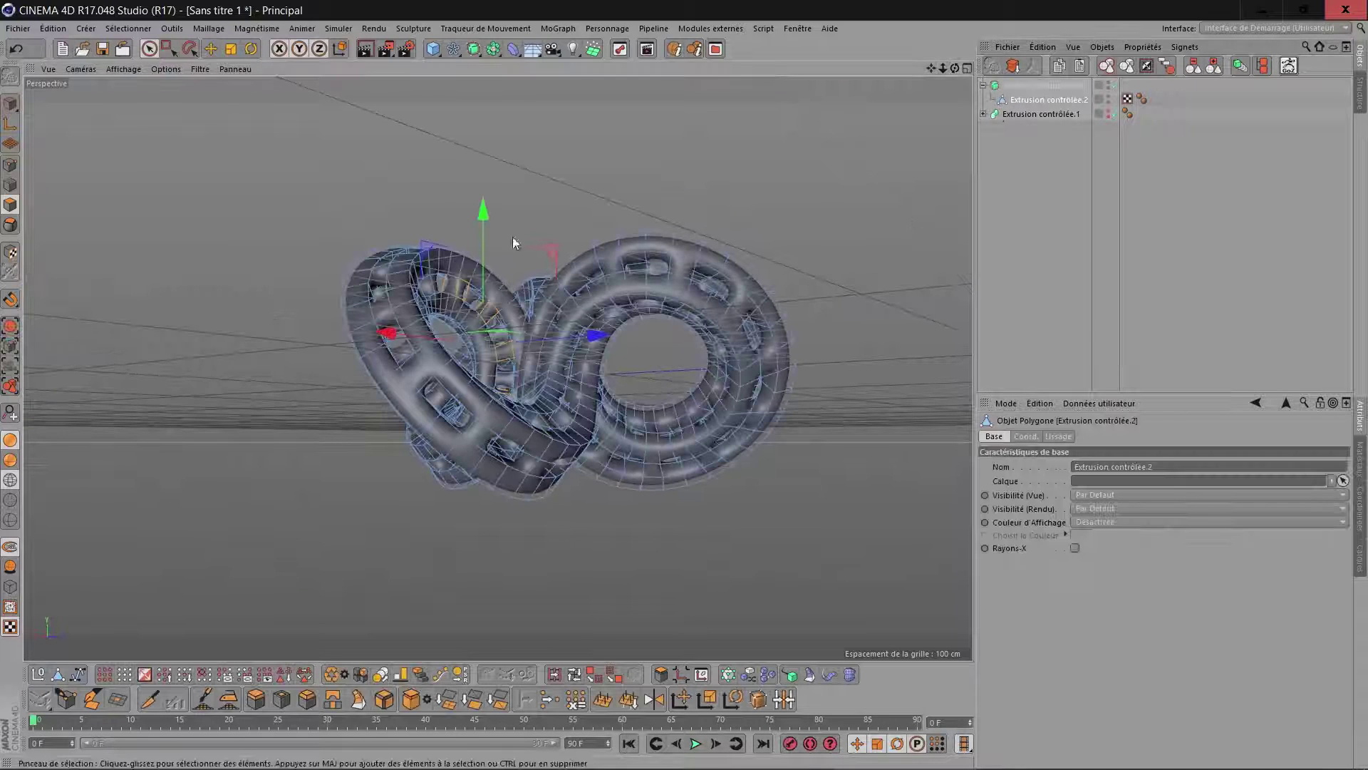
pyautogui.click(10, 185)
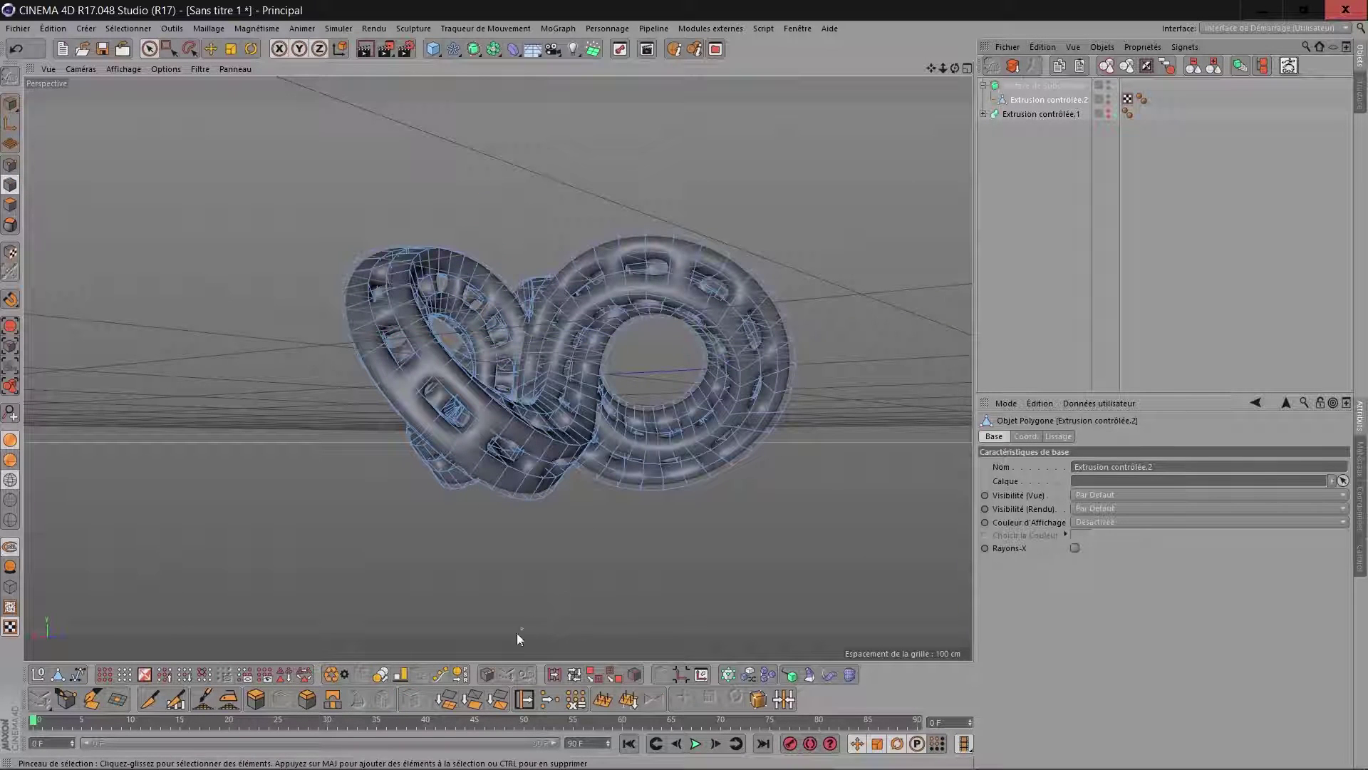
pyautogui.click(574, 675)
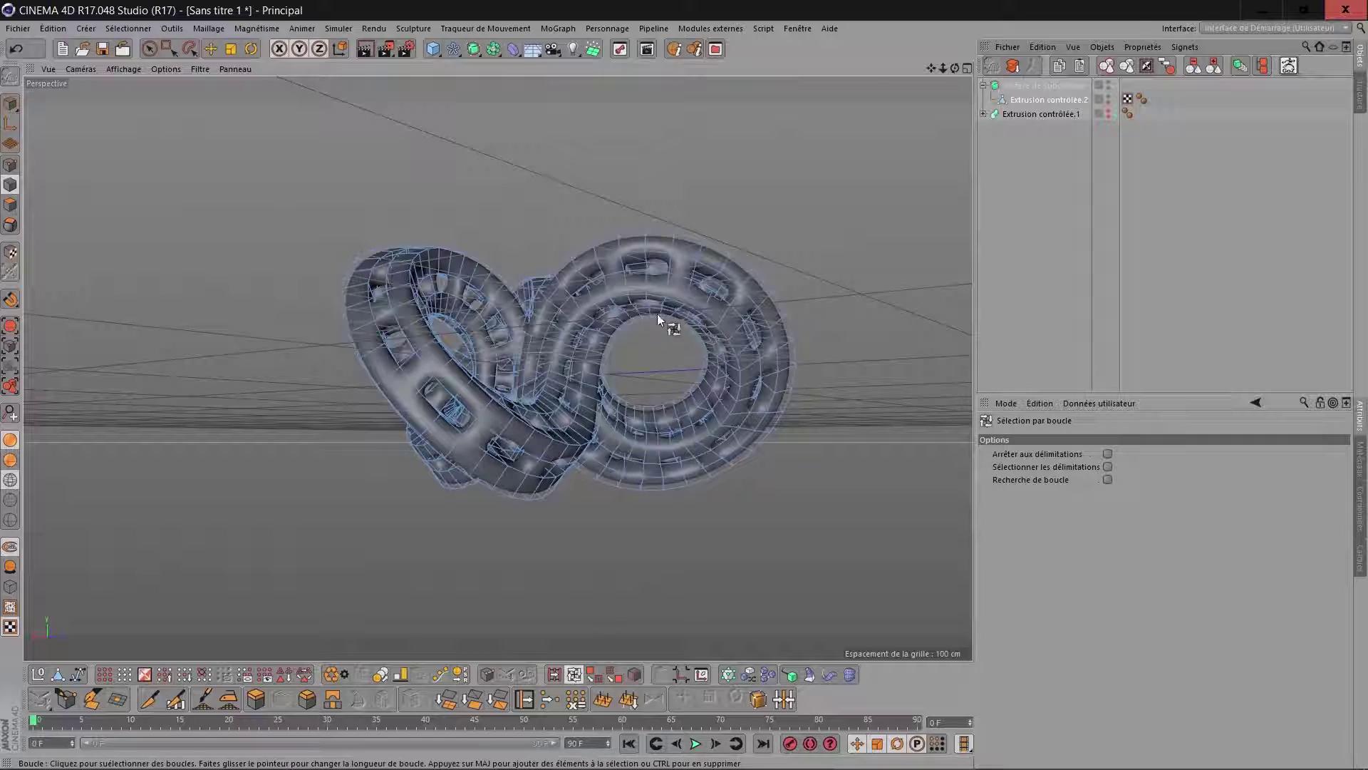
pyautogui.click(623, 294)
pyautogui.moveTo(954, 69); pyautogui.dragTo(862, 106)
pyautogui.moveTo(524, 369)
pyautogui.keyDown('alt'); pyautogui.mouseDown()
pyautogui.moveTo(456, 406)
pyautogui.moveTo(531, 424)
pyautogui.moveTo(516, 406)
pyautogui.moveTo(541, 384)
pyautogui.mouseUp(); pyautogui.keyUp('alt')
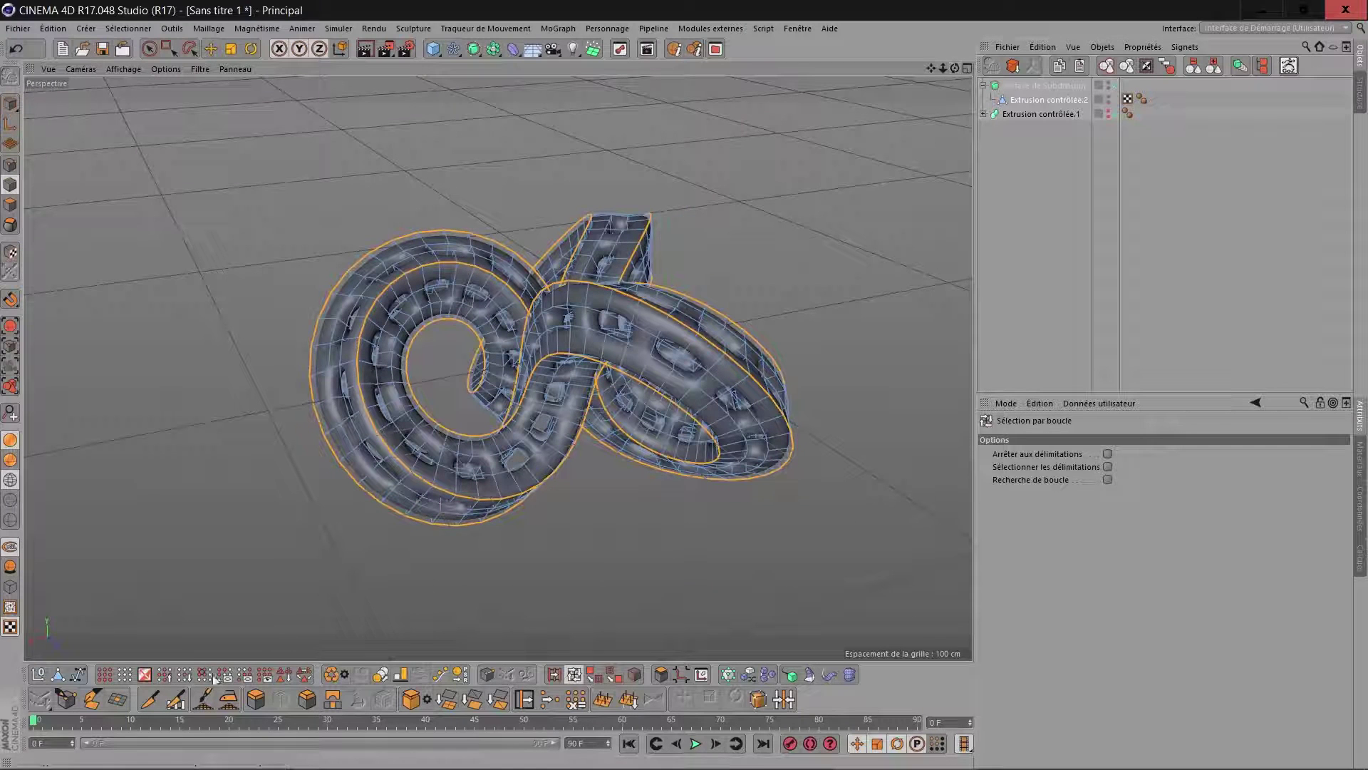
# Step: Bevel the selected edge loop in chamfer mode with a smaller fixed-distance offset to sharpen the knot's borders, and deselect the object
pyautogui.click(307, 700)
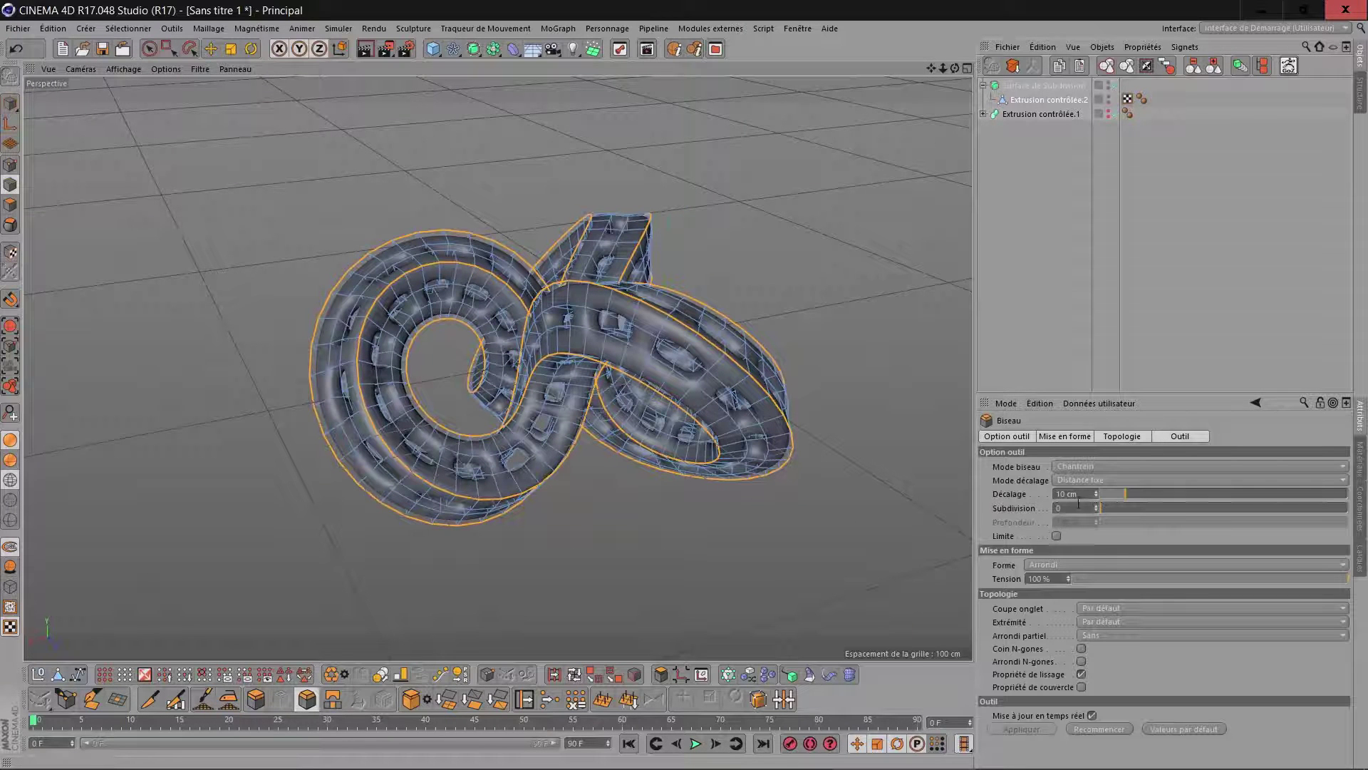
pyautogui.moveTo(1096, 498); pyautogui.dragTo(936, 491)
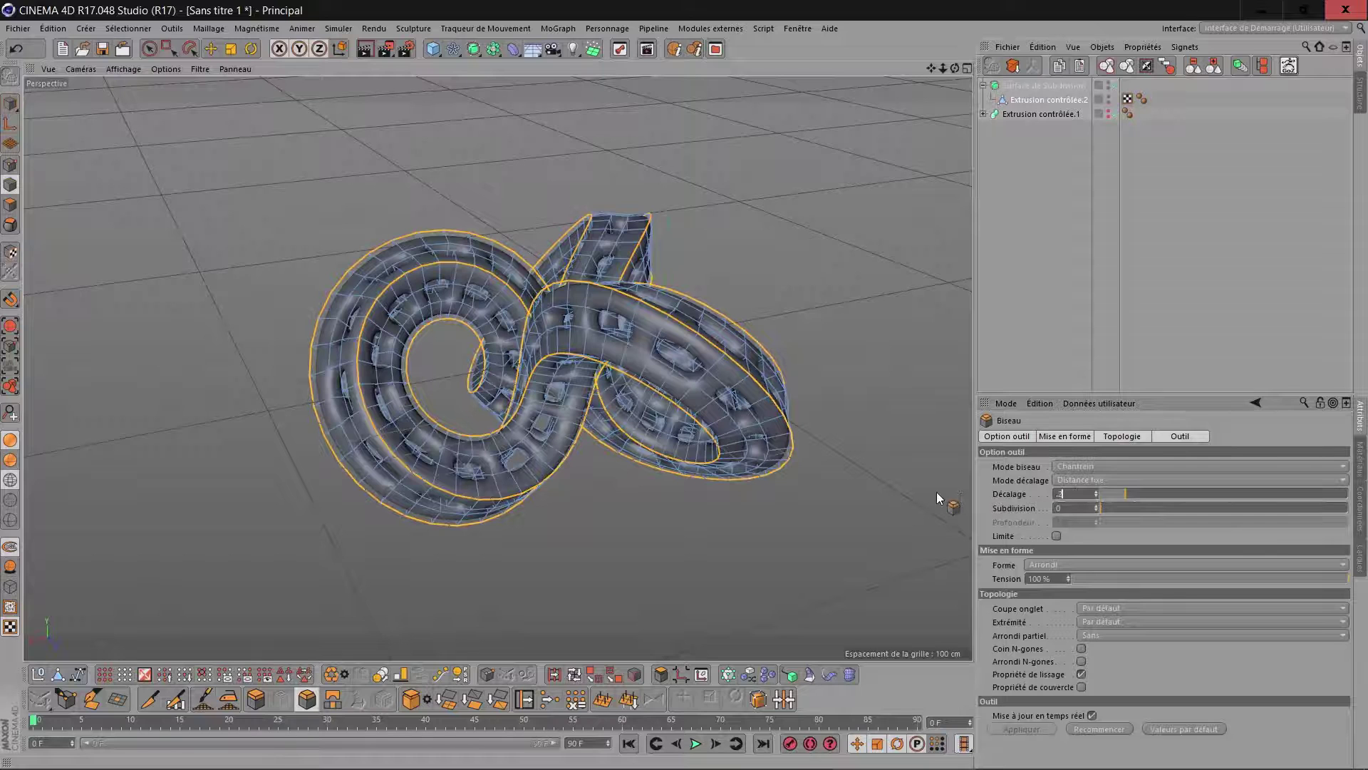
pyautogui.click(1026, 282)
pyautogui.keyDown('alt'); pyautogui.moveTo(876, 283); pyautogui.dragTo(902, 280); pyautogui.keyUp('alt')
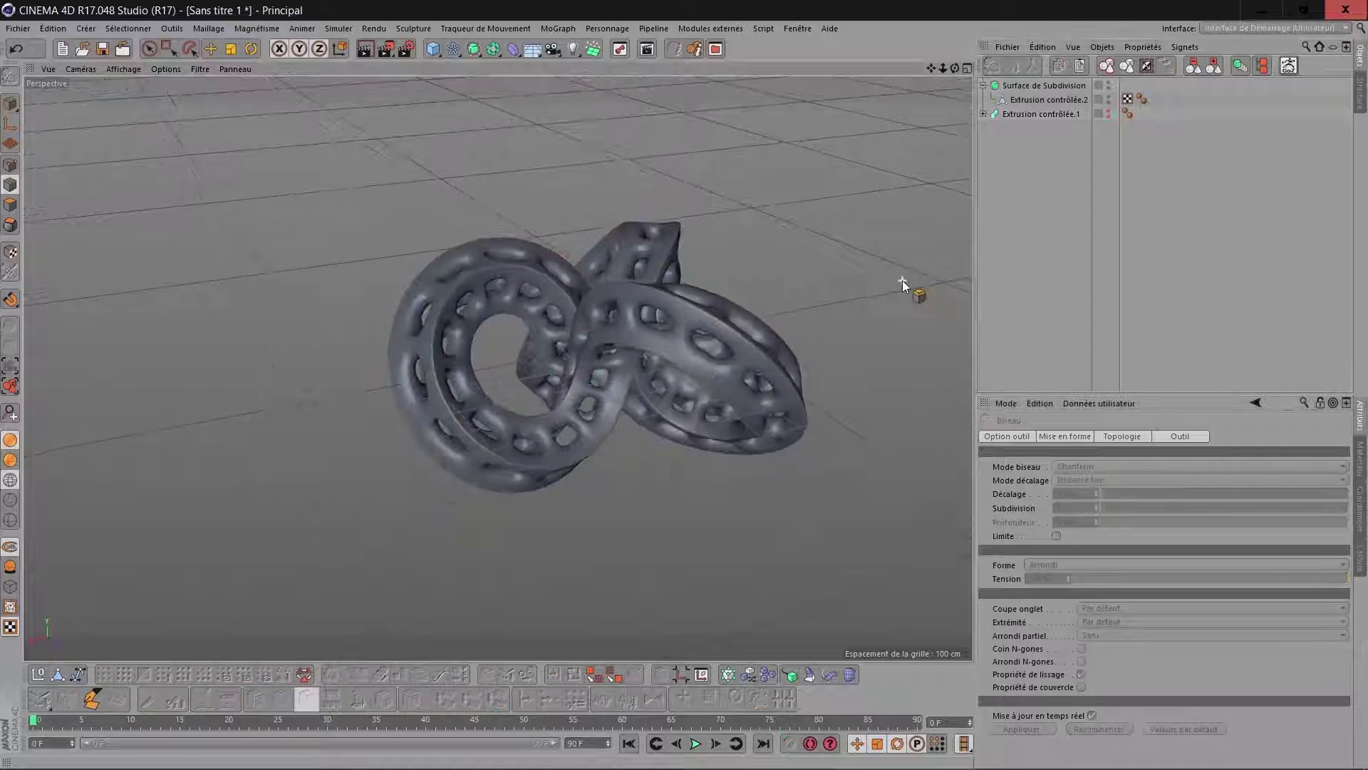
pyautogui.moveTo(955, 69); pyautogui.dragTo(719, 72)
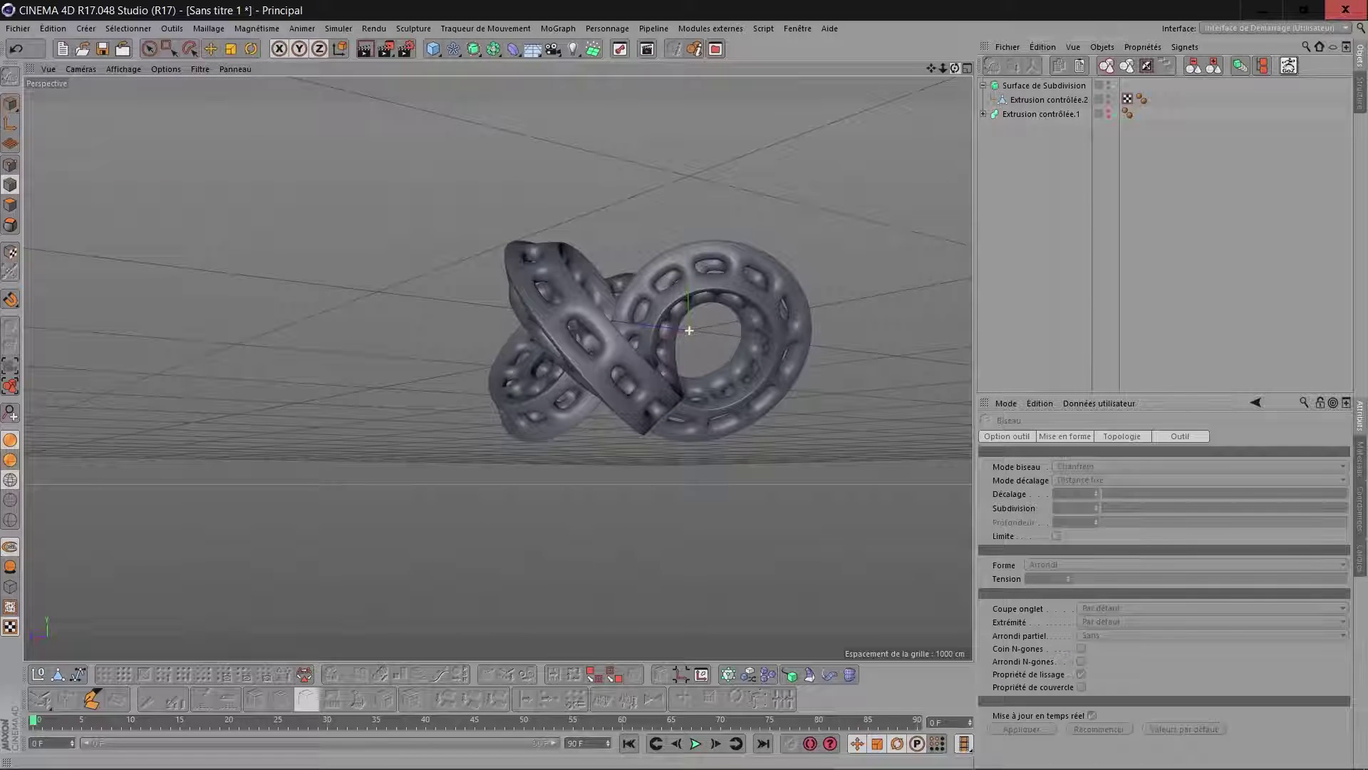
# Step: Delete the Surface de Subdivision knot, duplicate the Extrusion contrôlée.1 sweep and make the copy visible in the viewport
pyautogui.click(1052, 85)
pyautogui.press('Delete')
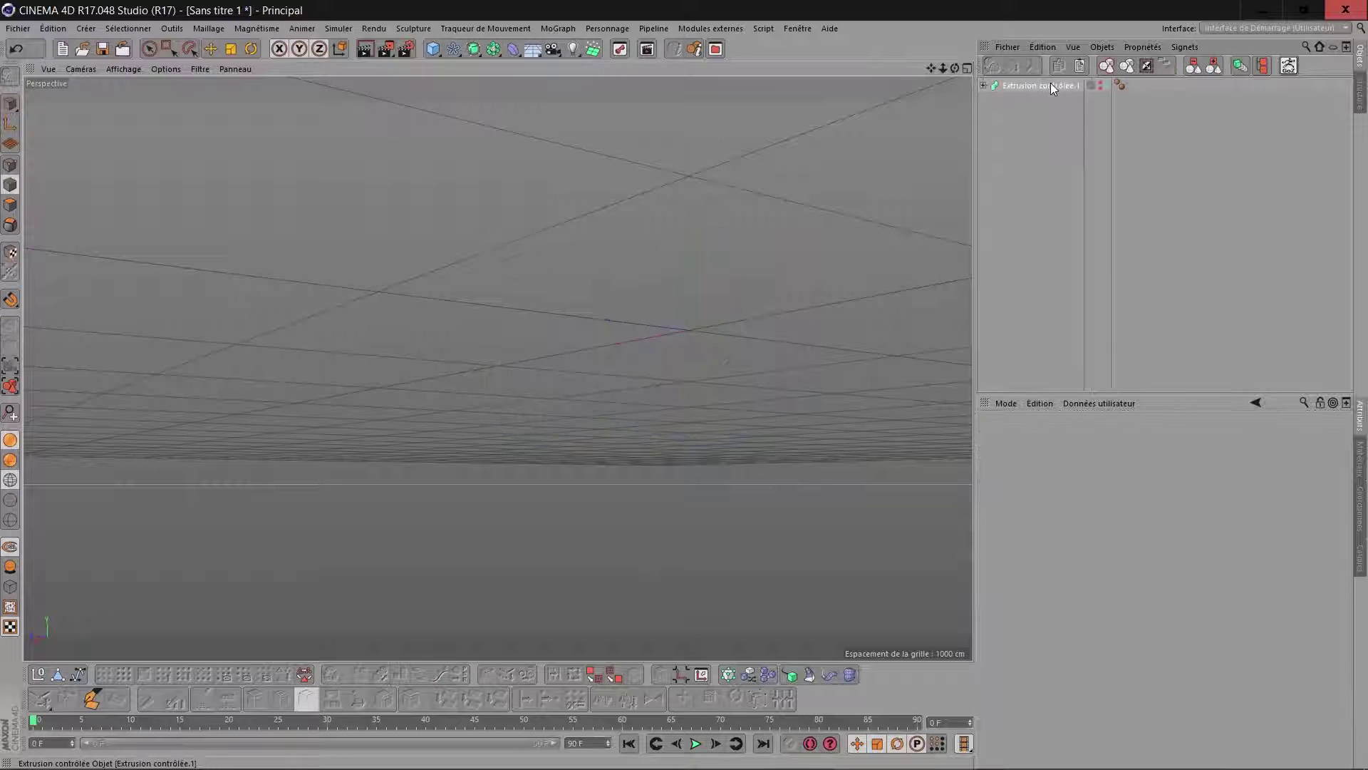
pyautogui.click(1029, 86)
pyautogui.keyDown('ctrl'); pyautogui.moveTo(1023, 84); pyautogui.dragTo(1026, 79); pyautogui.keyUp('ctrl')
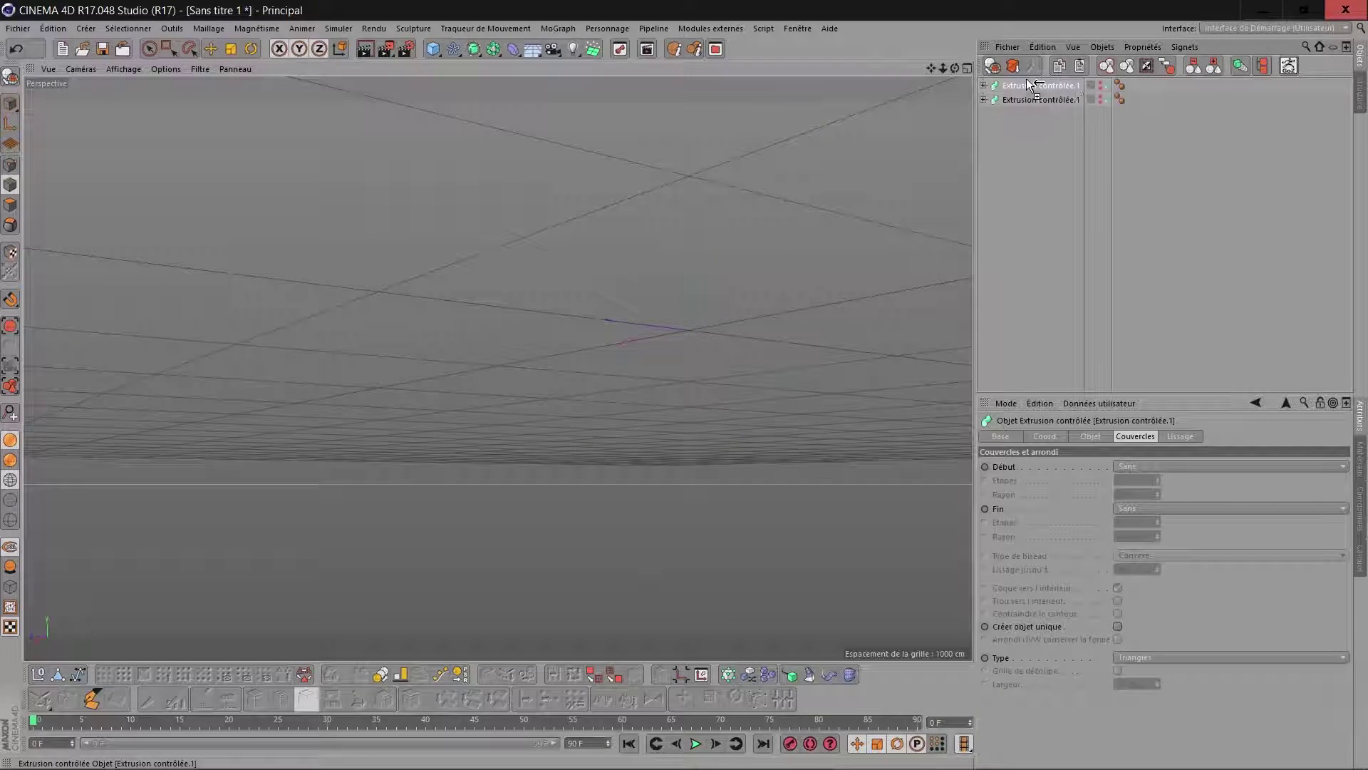
pyautogui.click(1100, 84)
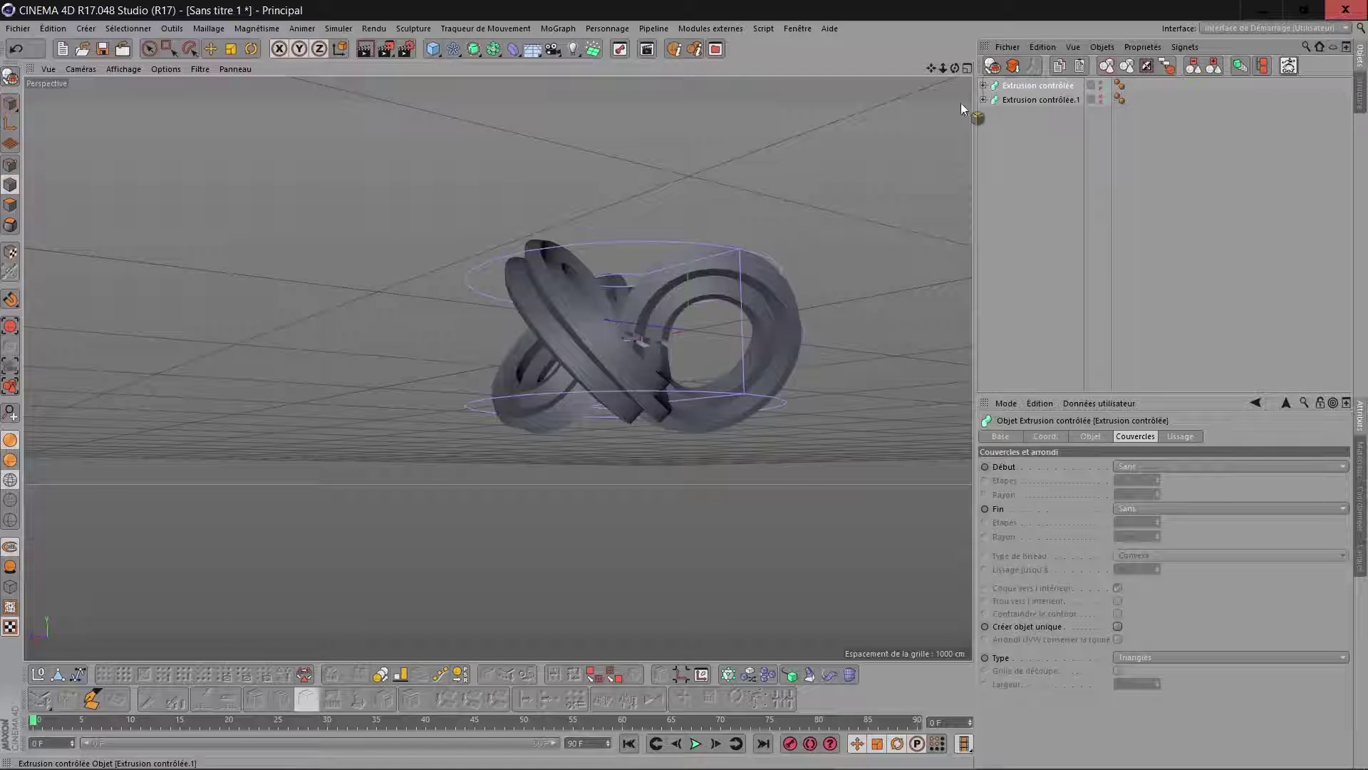
# Step: Set the end rotation of the Extrusion contrôlée sweep to 114° and convert it with its child splines into one polygon mesh
pyautogui.scroll(6, 823, 251)
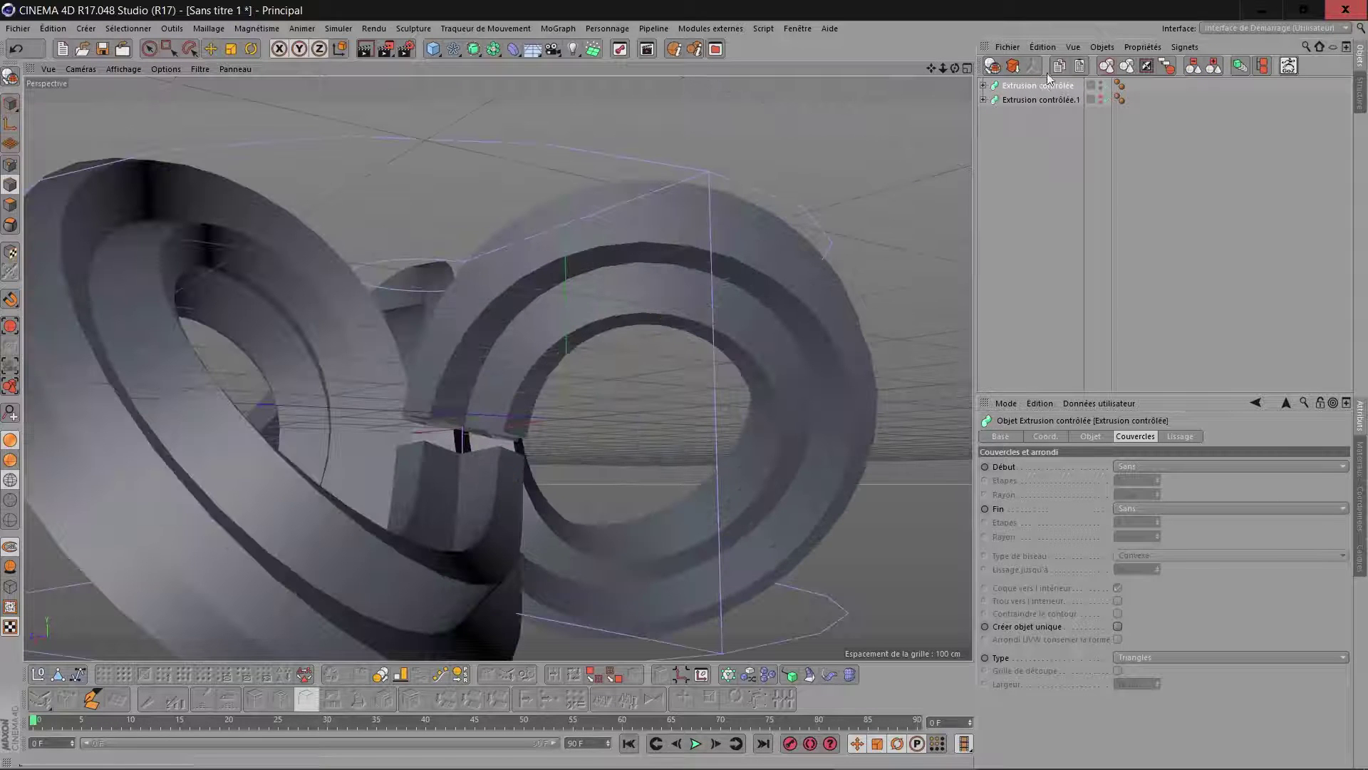
pyautogui.click(983, 85)
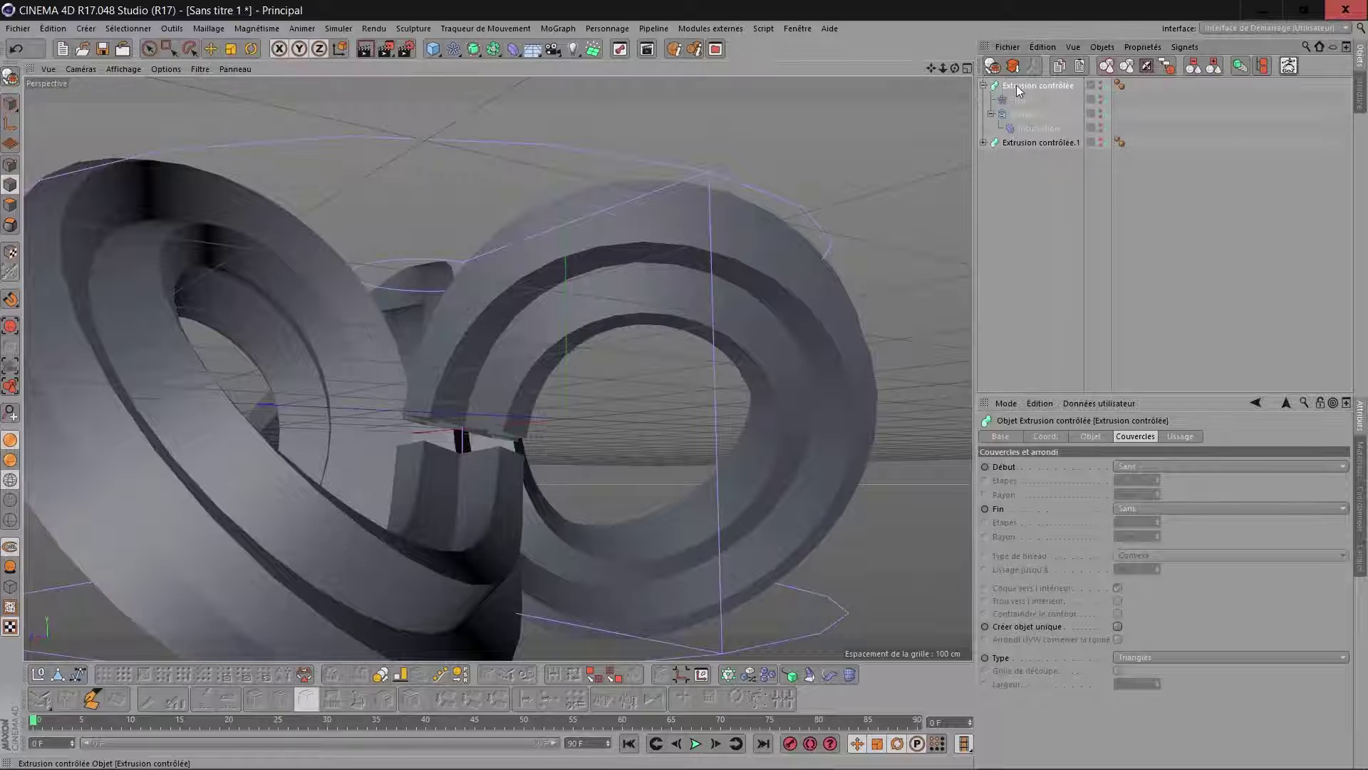
pyautogui.click(1089, 436)
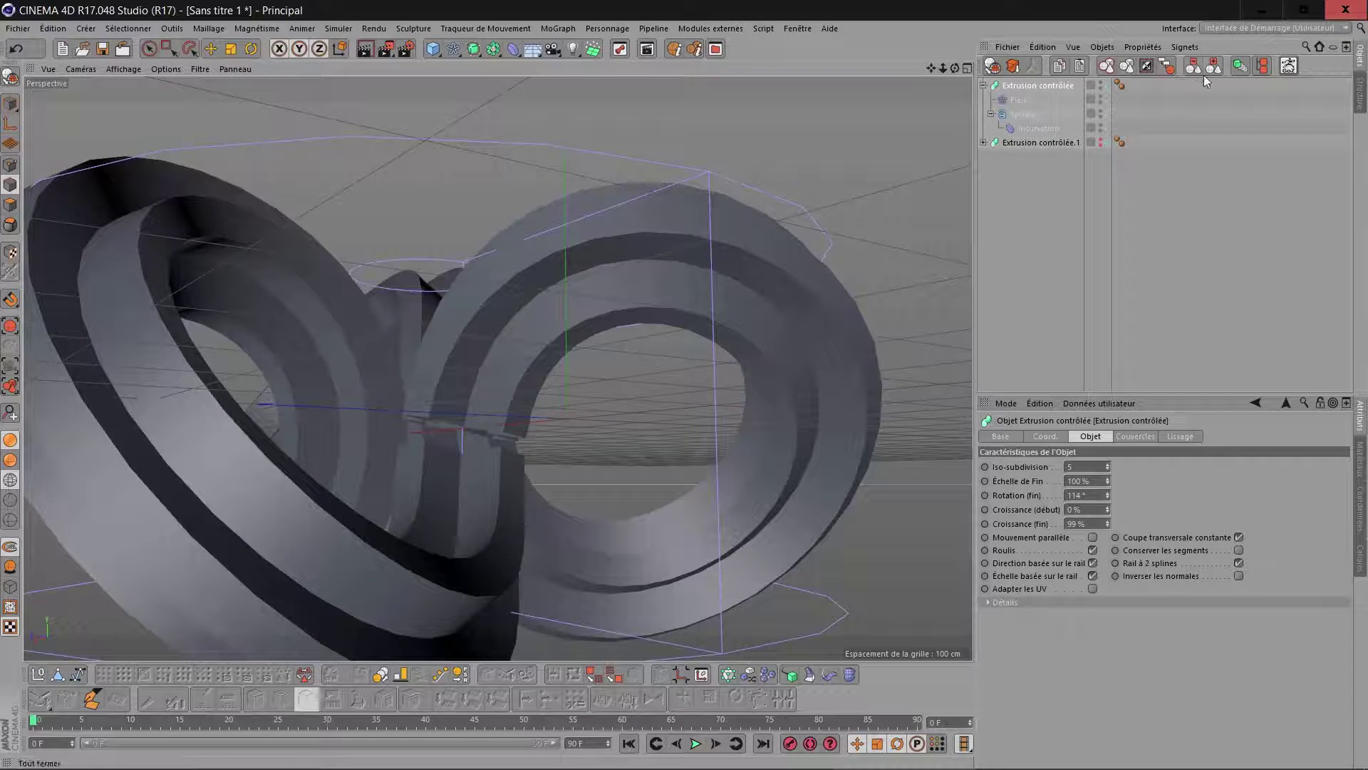
pyautogui.click(1168, 67)
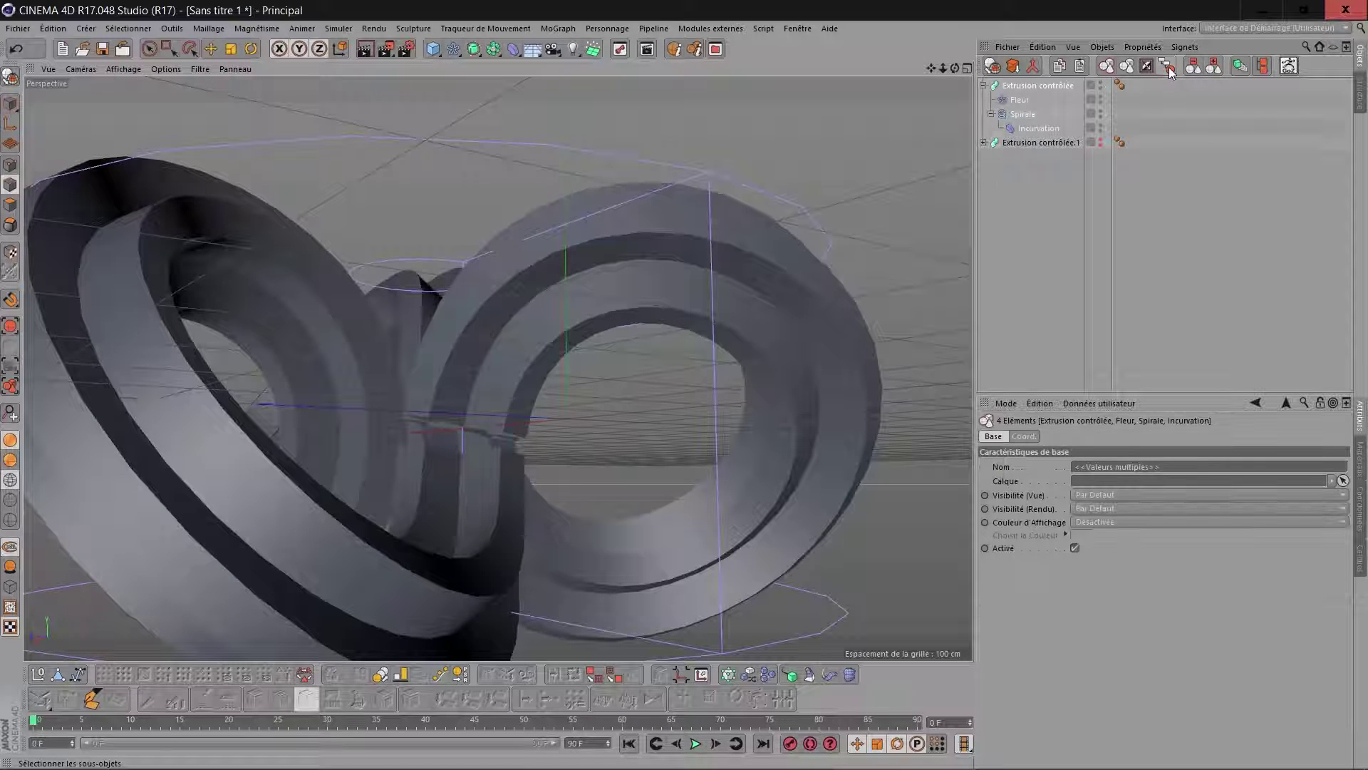
pyautogui.click(1035, 66)
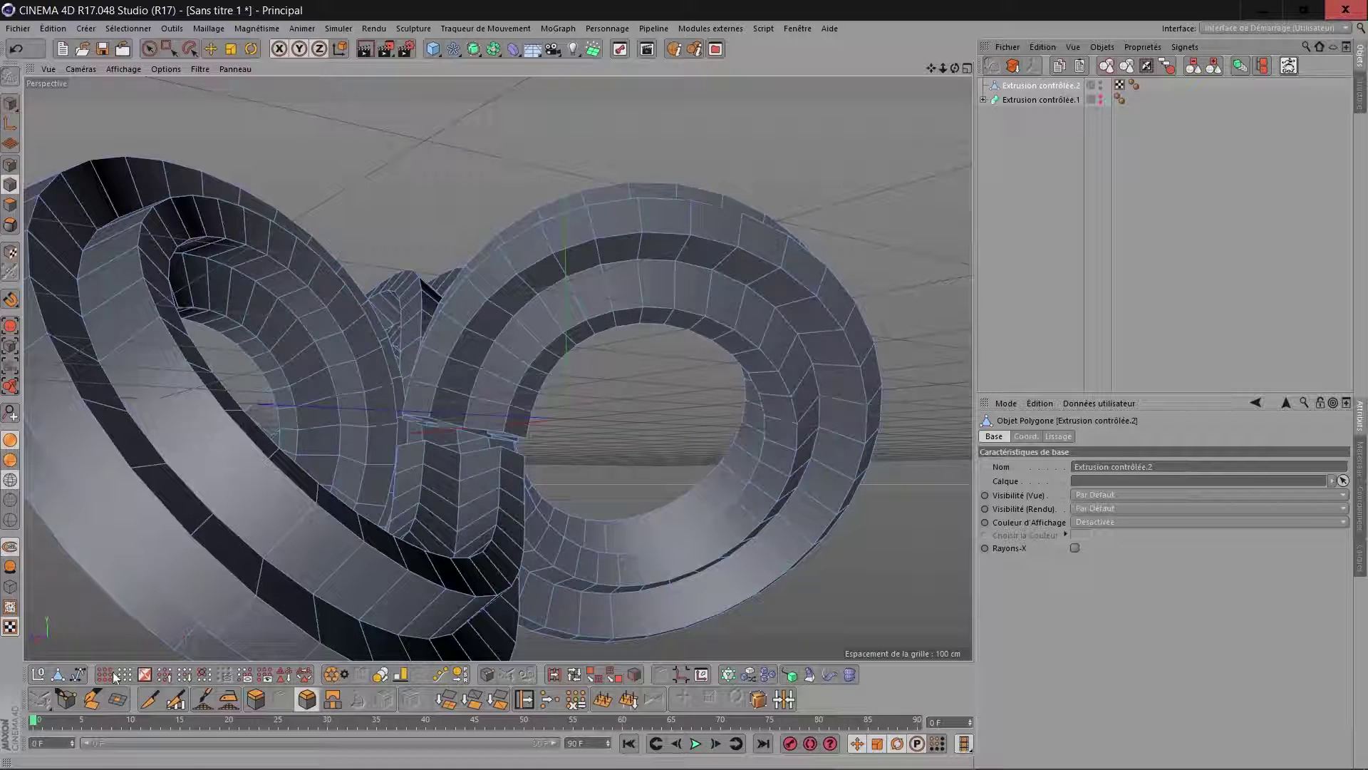
# Step: Close the polygon holes at both open ends of the converted knot mesh
pyautogui.click(118, 699)
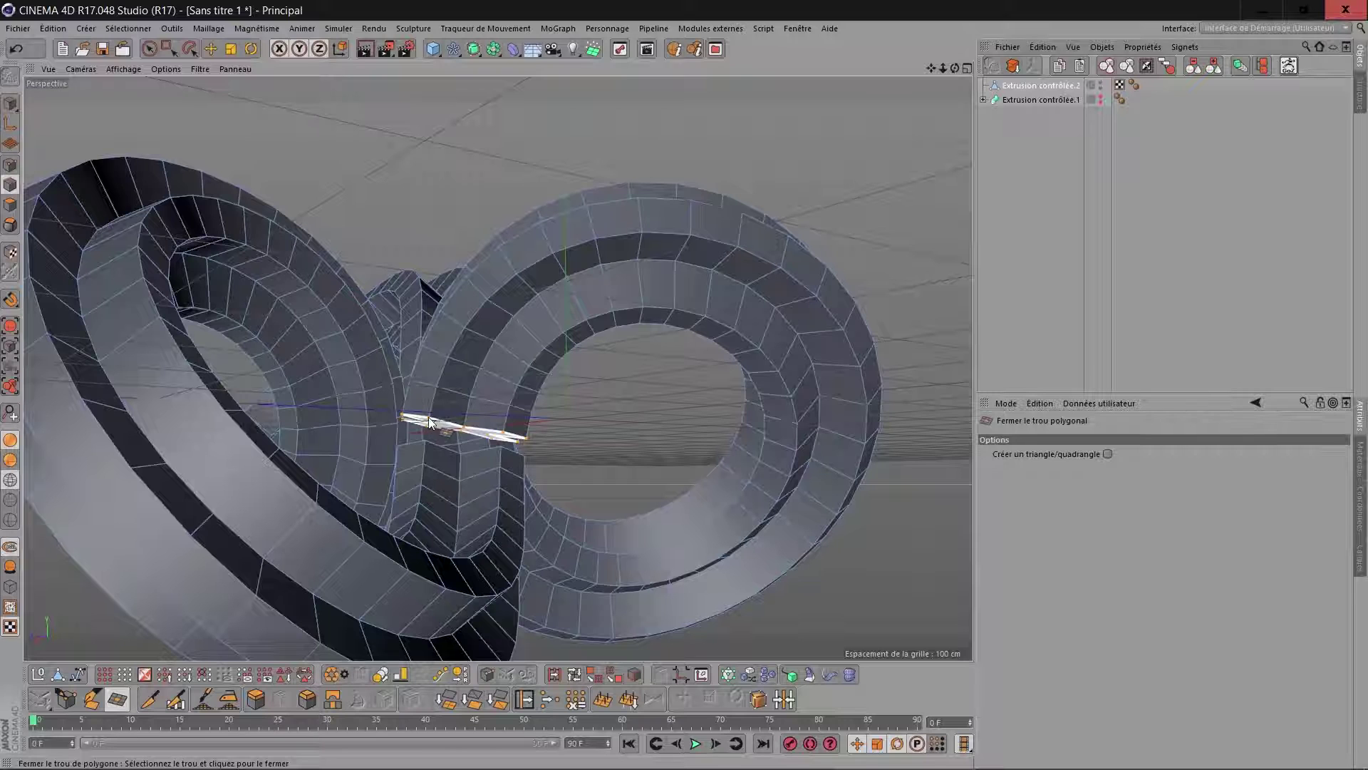
pyautogui.click(459, 432)
pyautogui.moveTo(950, 66); pyautogui.dragTo(840, 124)
pyautogui.click(458, 357)
pyautogui.click(151, 49)
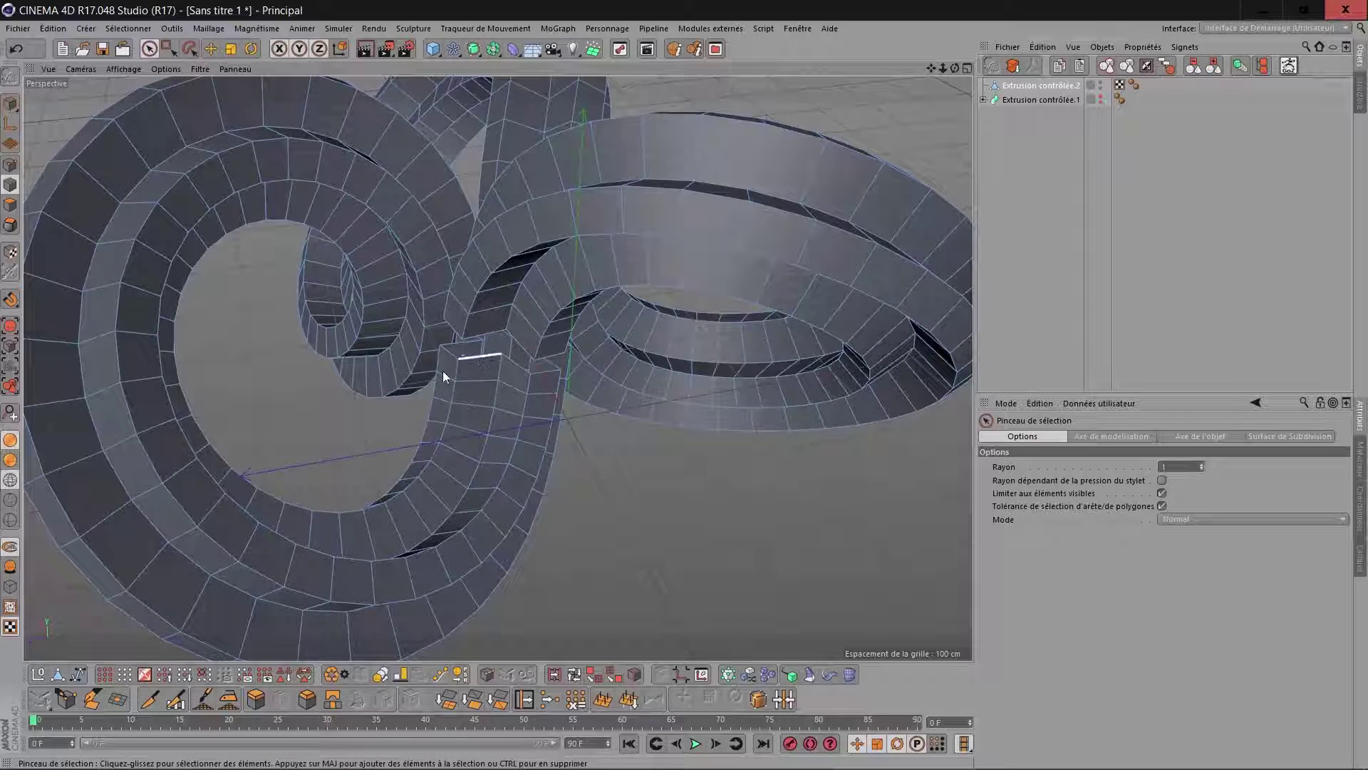
pyautogui.click(118, 699)
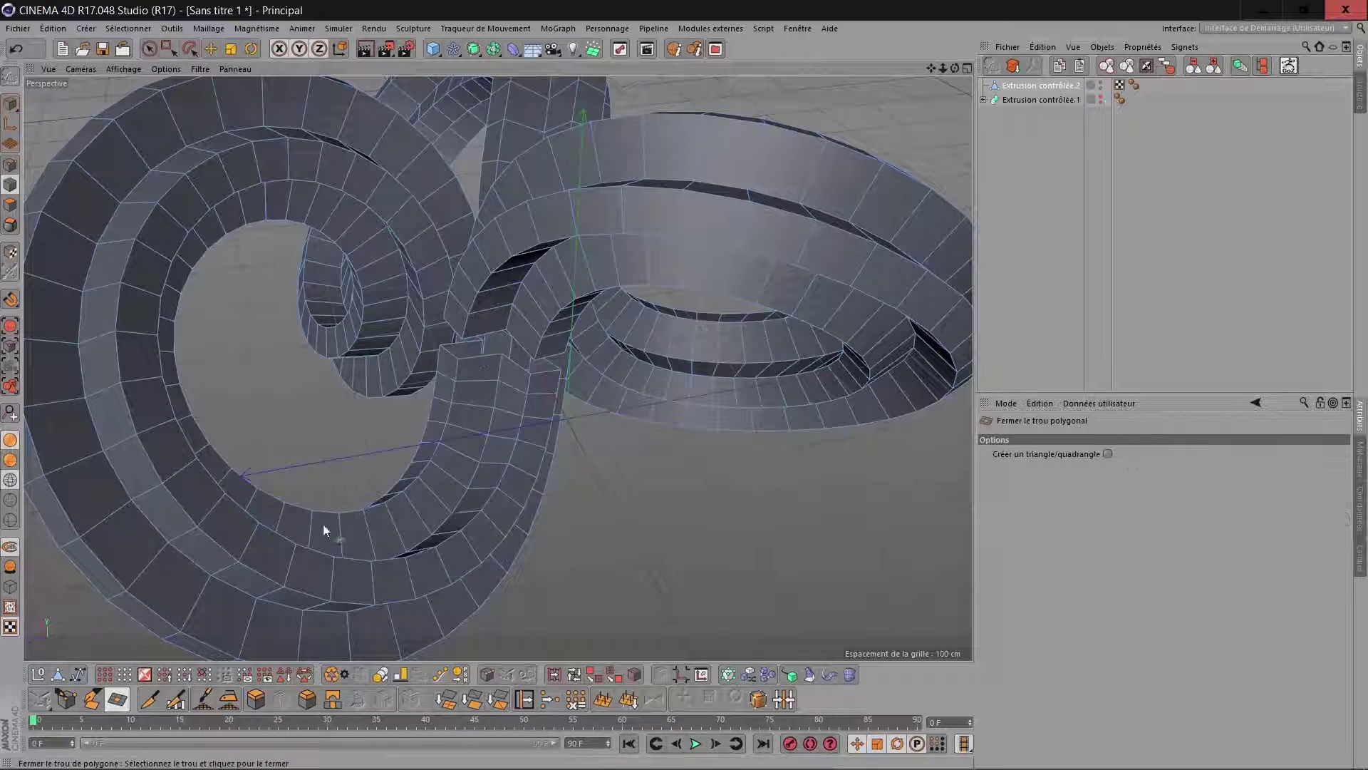
pyautogui.click(457, 359)
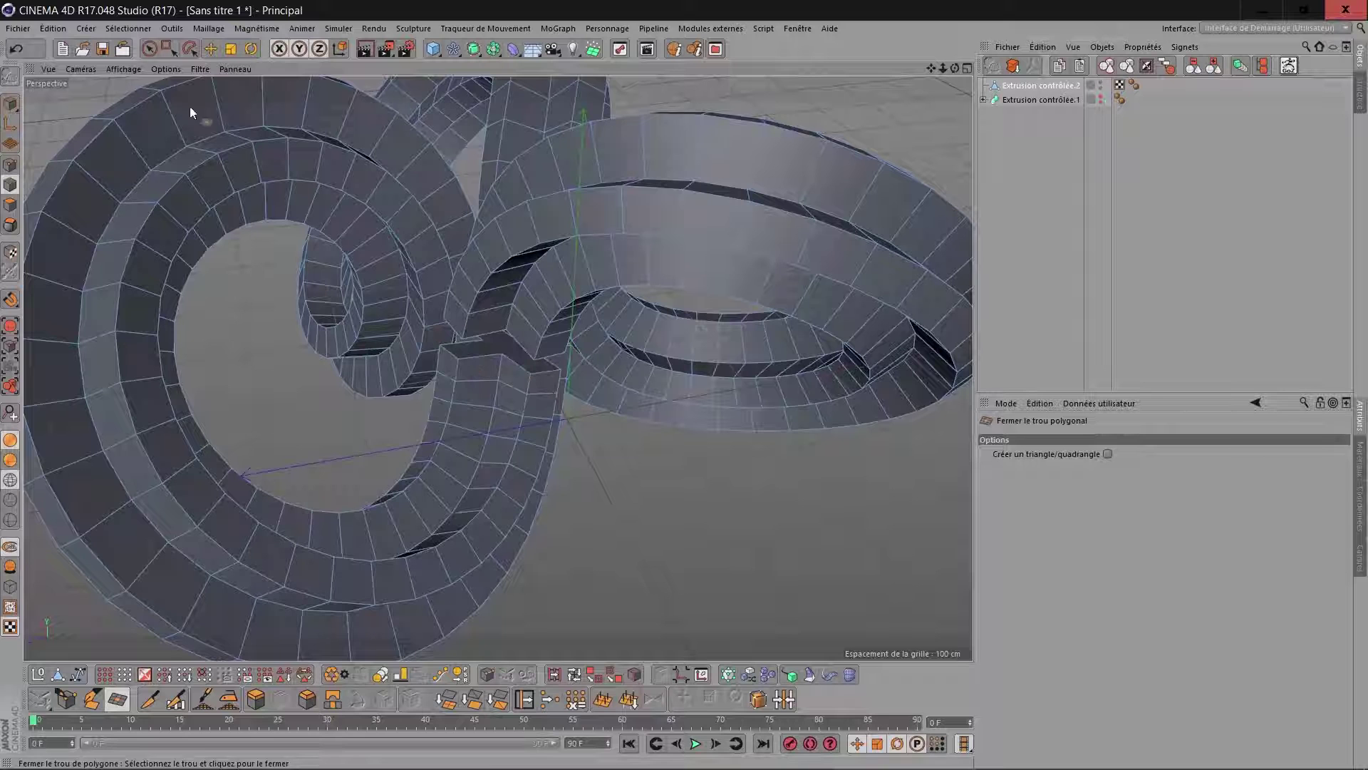
pyautogui.click(151, 48)
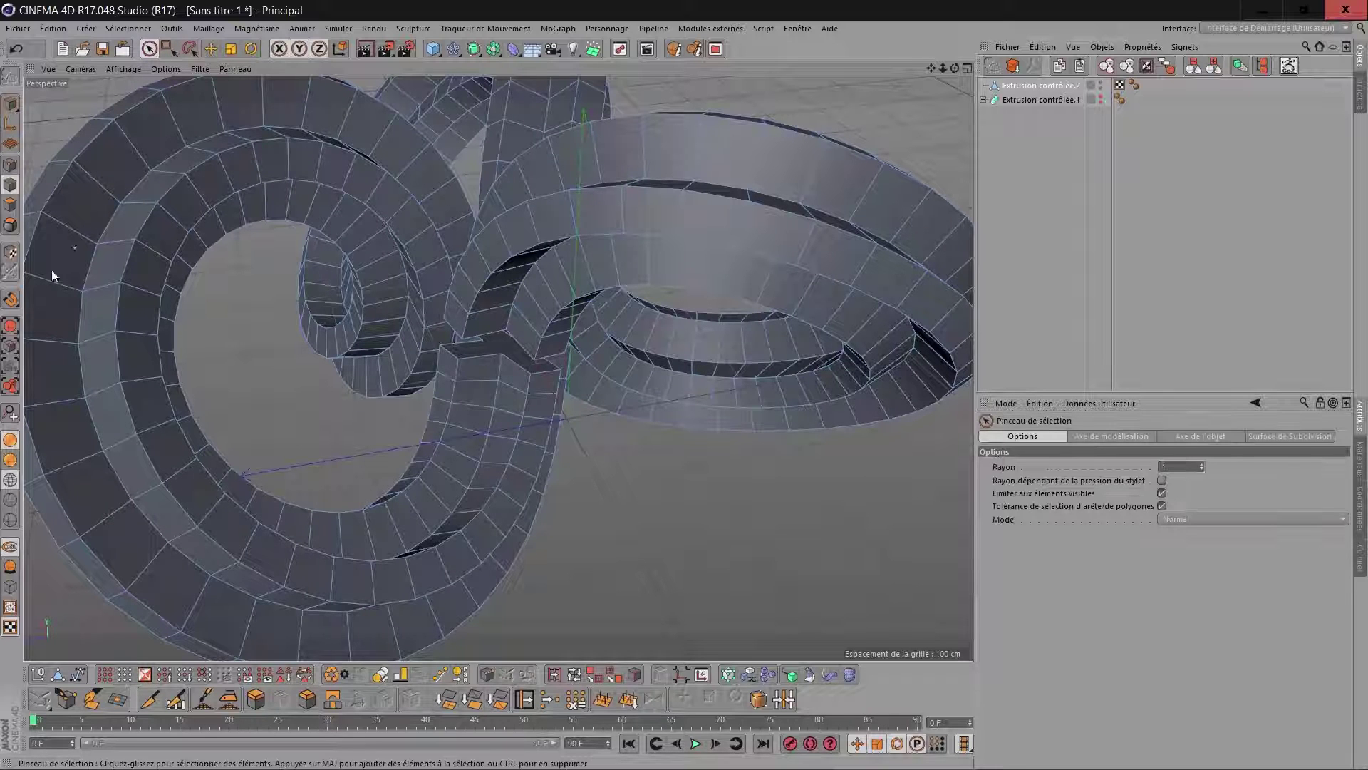
# Step: Select both end-cap polygons in polygon mode and bridge them to join the knot into a continuous loop
pyautogui.click(10, 205)
pyautogui.click(545, 351)
pyautogui.moveTo(955, 68); pyautogui.dragTo(904, 109)
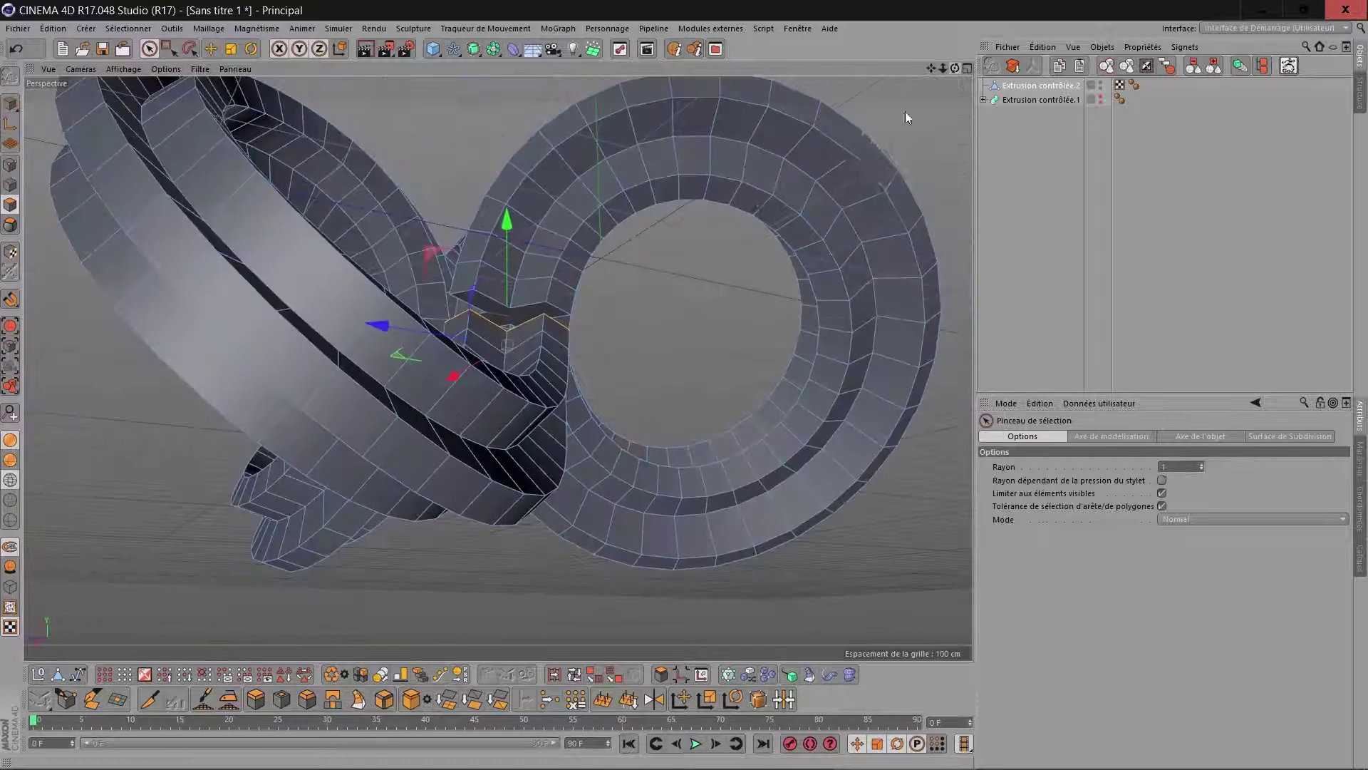
pyautogui.click(501, 307)
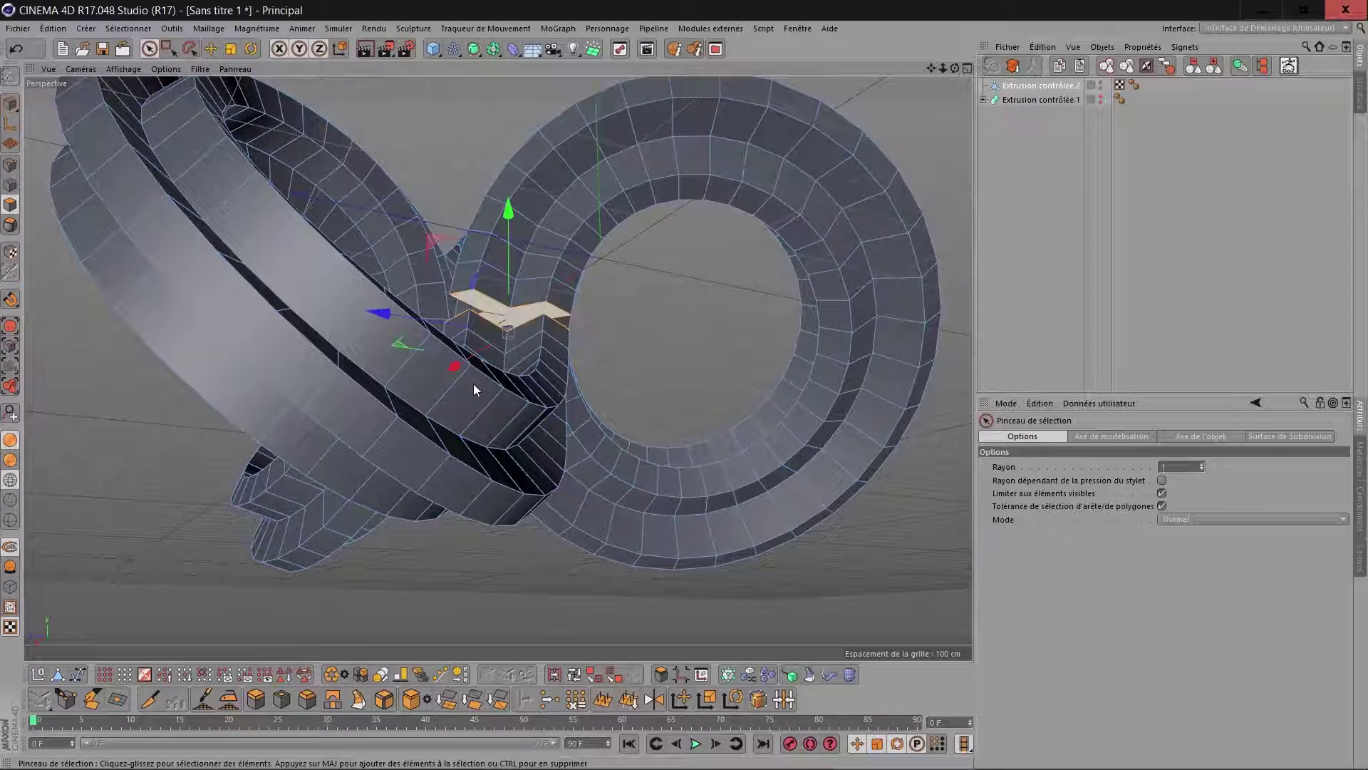
pyautogui.click(332, 699)
pyautogui.moveTo(547, 303); pyautogui.dragTo(547, 316)
# Step: Loop-select one polygon strip running along the knot, invert the selection and delete all the other polygons
pyautogui.click(574, 674)
pyautogui.scroll(-5, 784, 541)
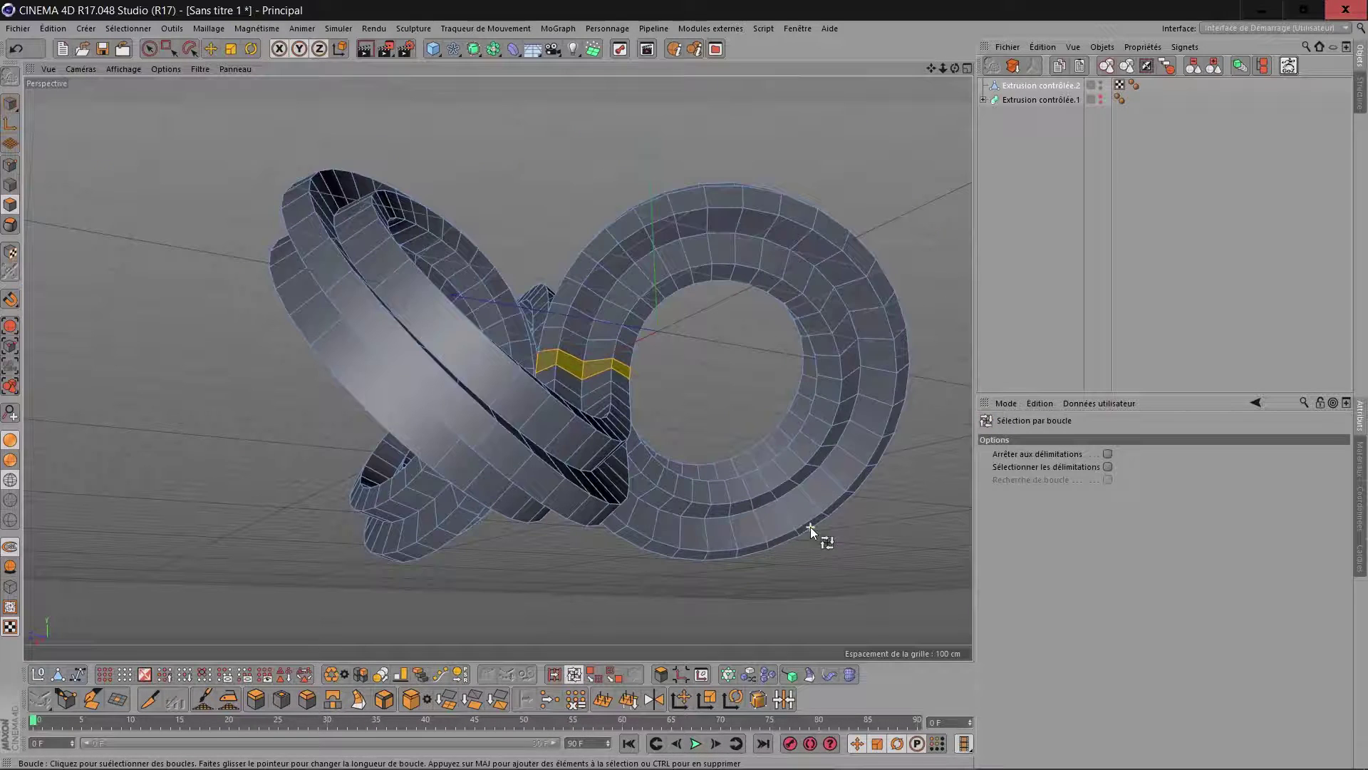
pyautogui.click(807, 502)
pyautogui.moveTo(955, 69); pyautogui.dragTo(933, 118)
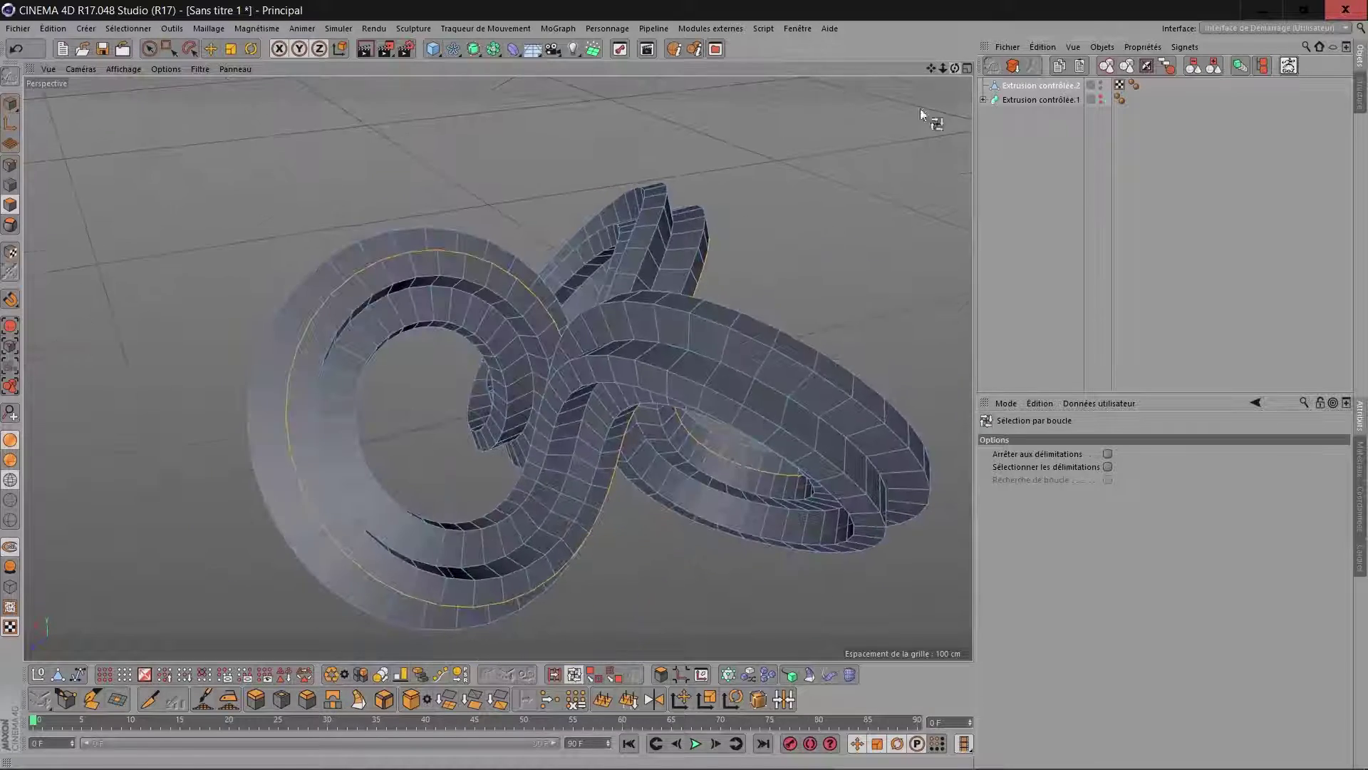
pyautogui.click(766, 332)
pyautogui.moveTo(955, 68); pyautogui.dragTo(1332, 179)
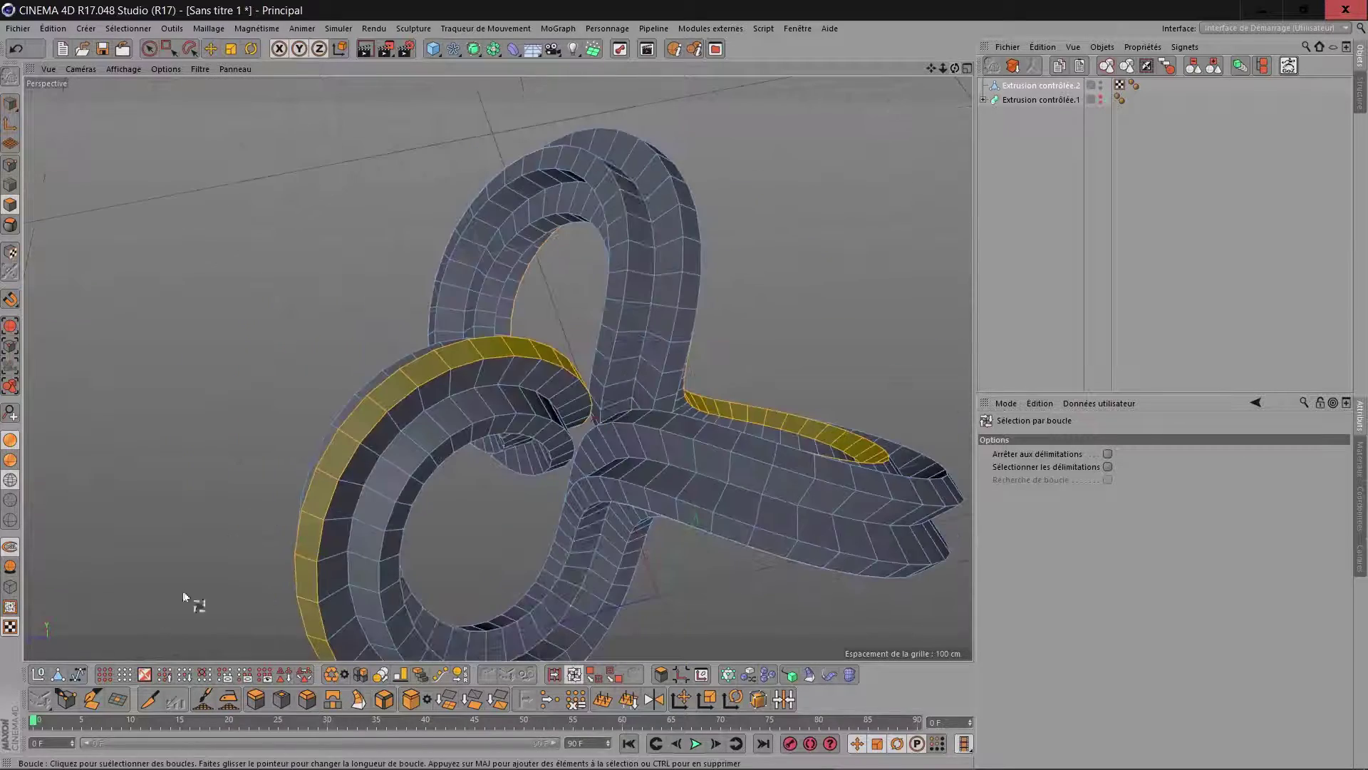
pyautogui.click(143, 679)
pyautogui.press('Delete')
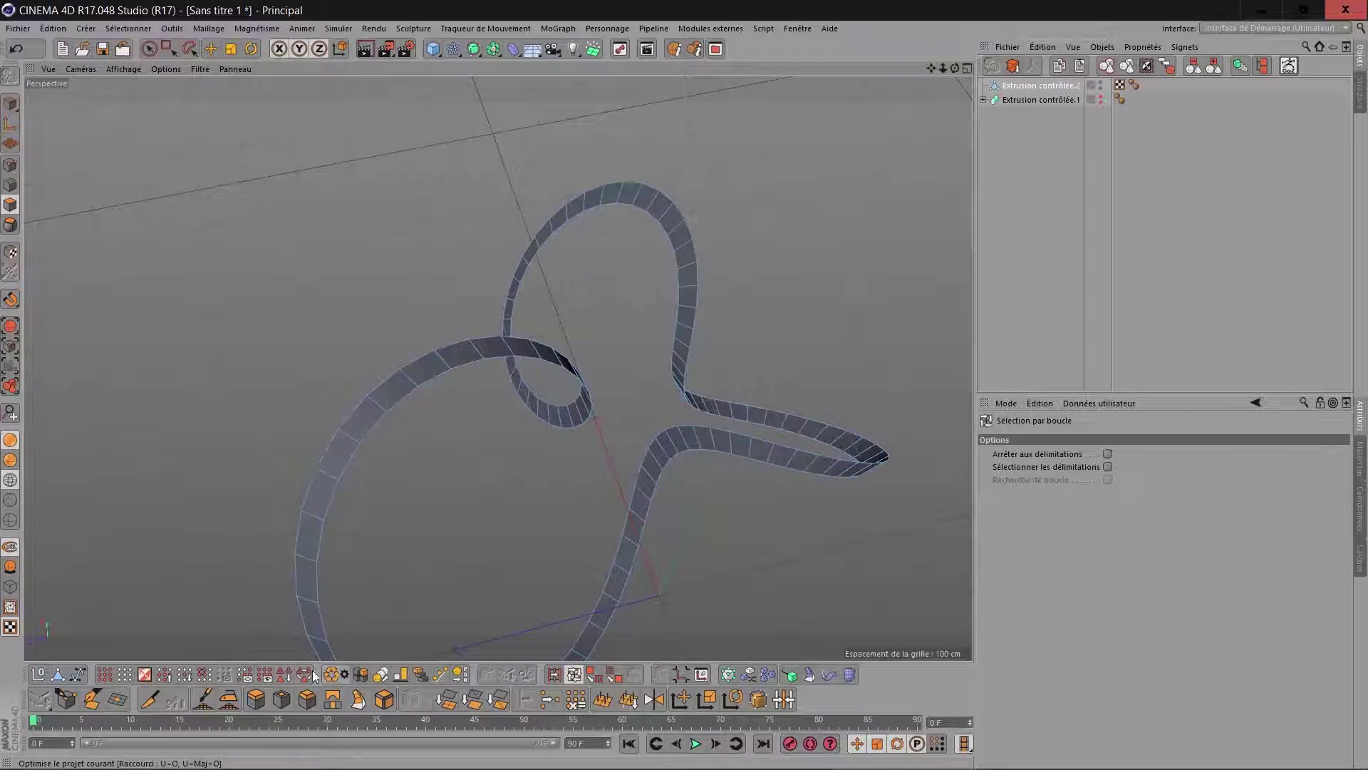
# Step: Select all polygons of the remaining strip and extrude them by -153 cm with caps enabled
pyautogui.click(109, 672)
pyautogui.scroll(-4, 466, 470)
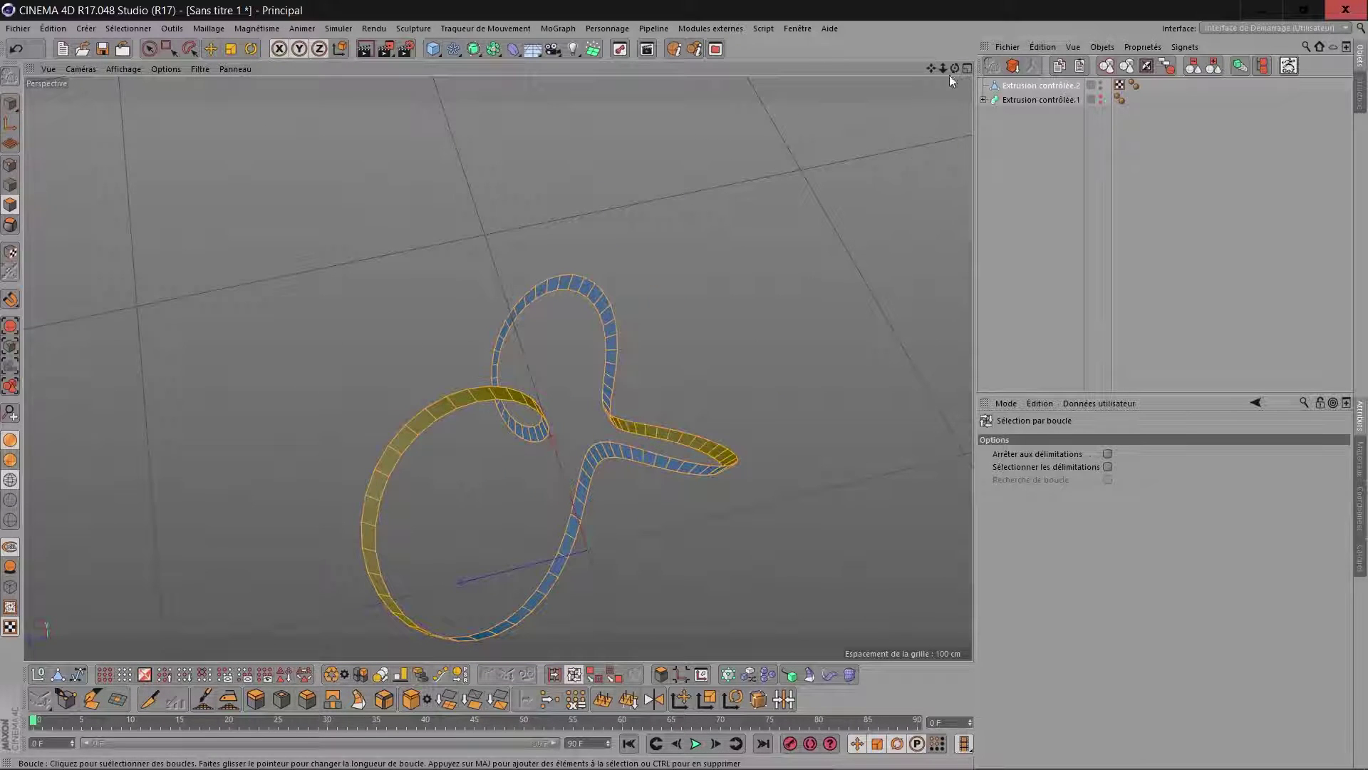
pyautogui.click(256, 699)
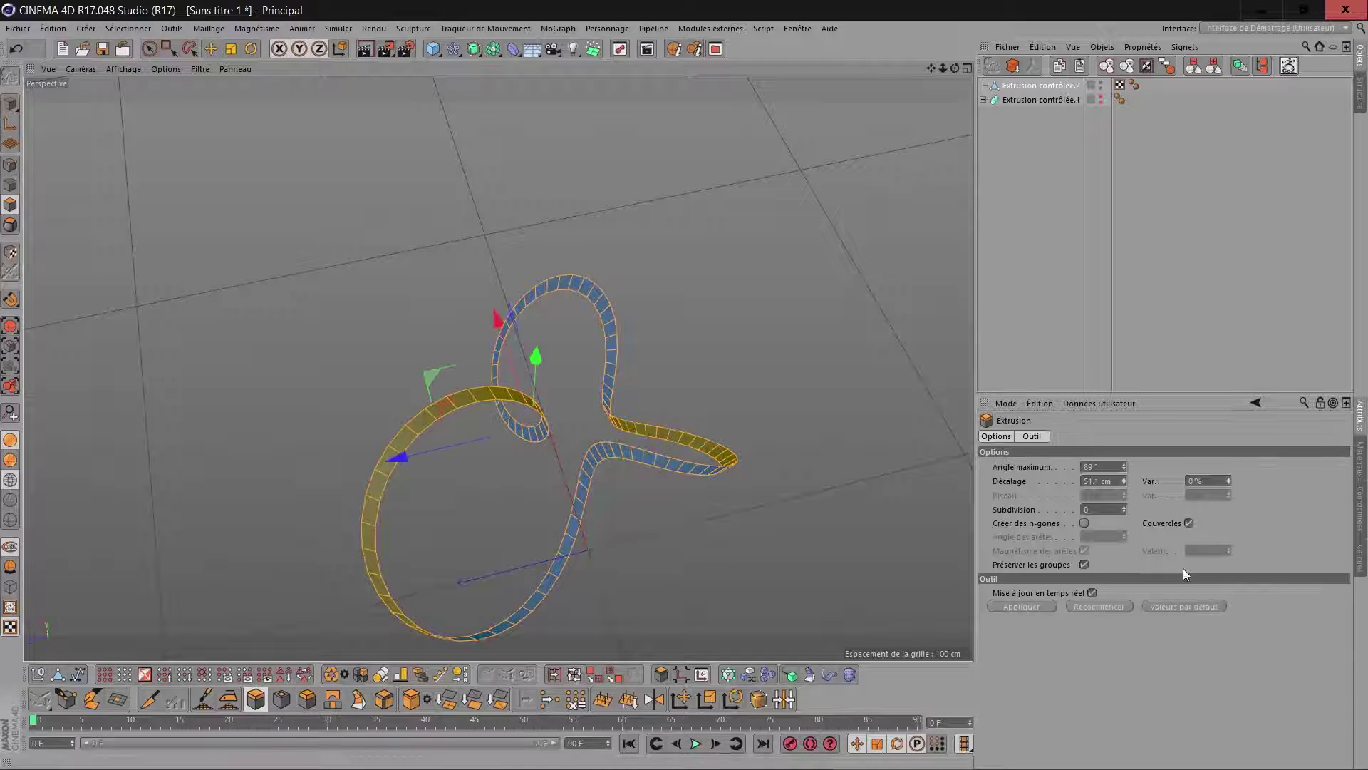
pyautogui.moveTo(862, 511); pyautogui.dragTo(753, 511)
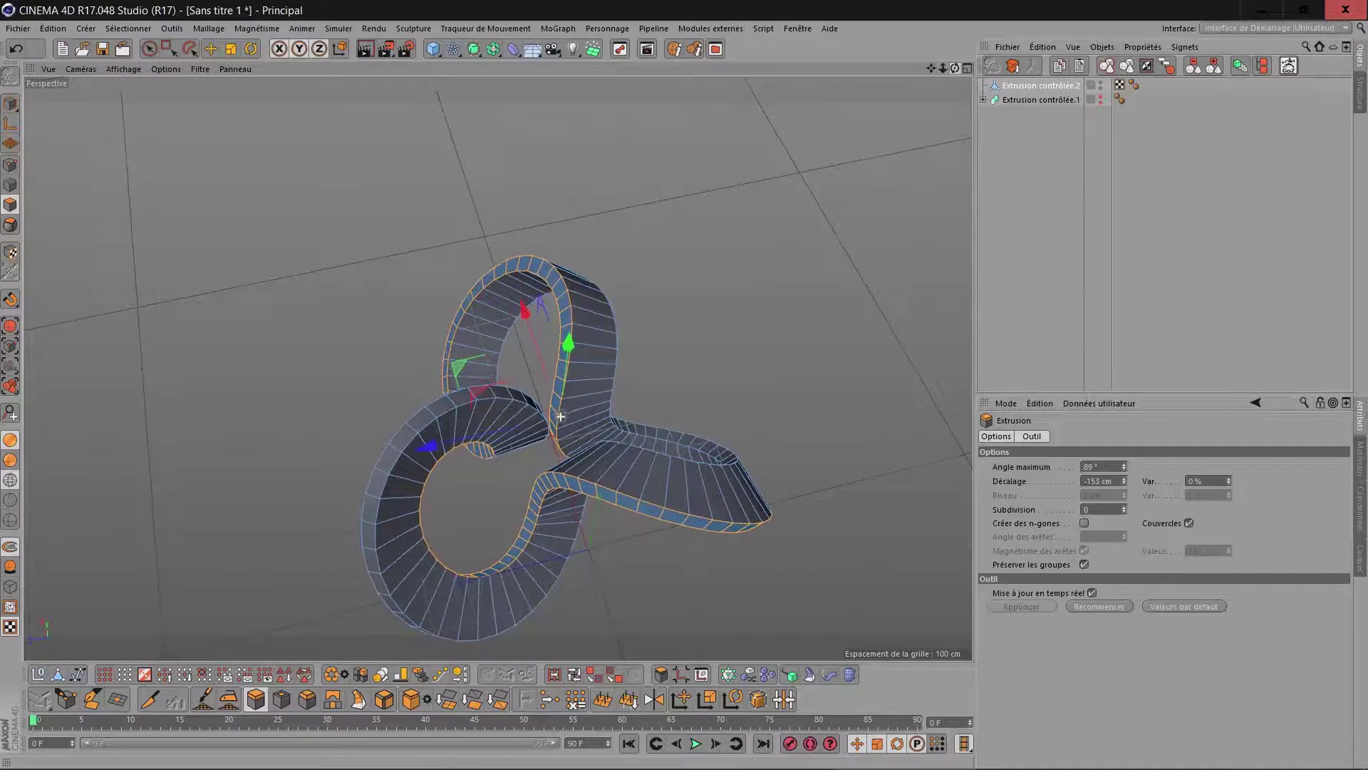
pyautogui.moveTo(955, 68); pyautogui.dragTo(955, 15)
pyautogui.moveTo(561, 417)
pyautogui.keyDown('alt'); pyautogui.mouseDown()
pyautogui.moveTo(805, 427)
pyautogui.moveTo(962, 485)
pyautogui.moveTo(663, 420)
pyautogui.moveTo(791, 413)
pyautogui.moveTo(691, 416)
pyautogui.moveTo(673, 434)
pyautogui.mouseUp(); pyautogui.keyUp('alt')
pyautogui.moveTo(955, 69); pyautogui.dragTo(1001, 131)
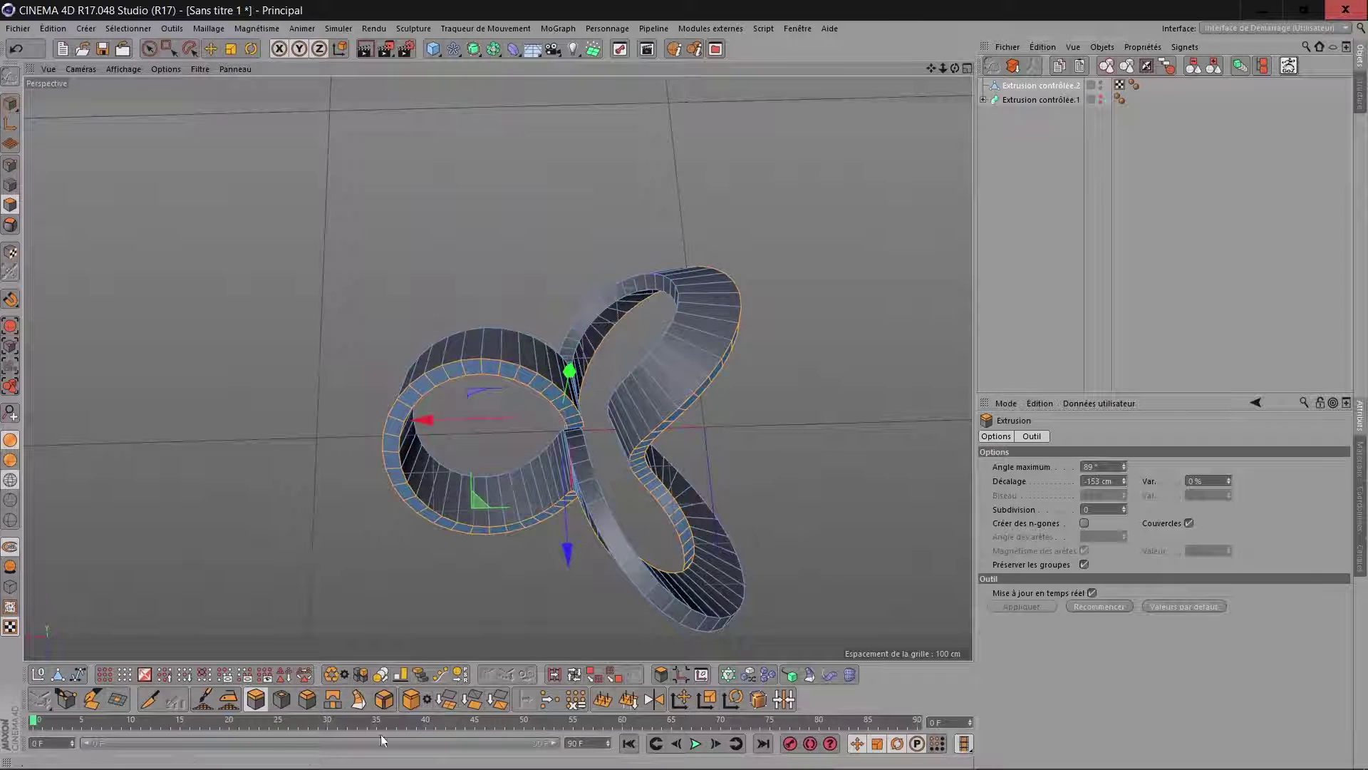
# Step: Ring-select the wide polygon band along the extruded strip and inner-extrude it down to a narrow central strip
pyautogui.click(554, 674)
pyautogui.click(668, 374)
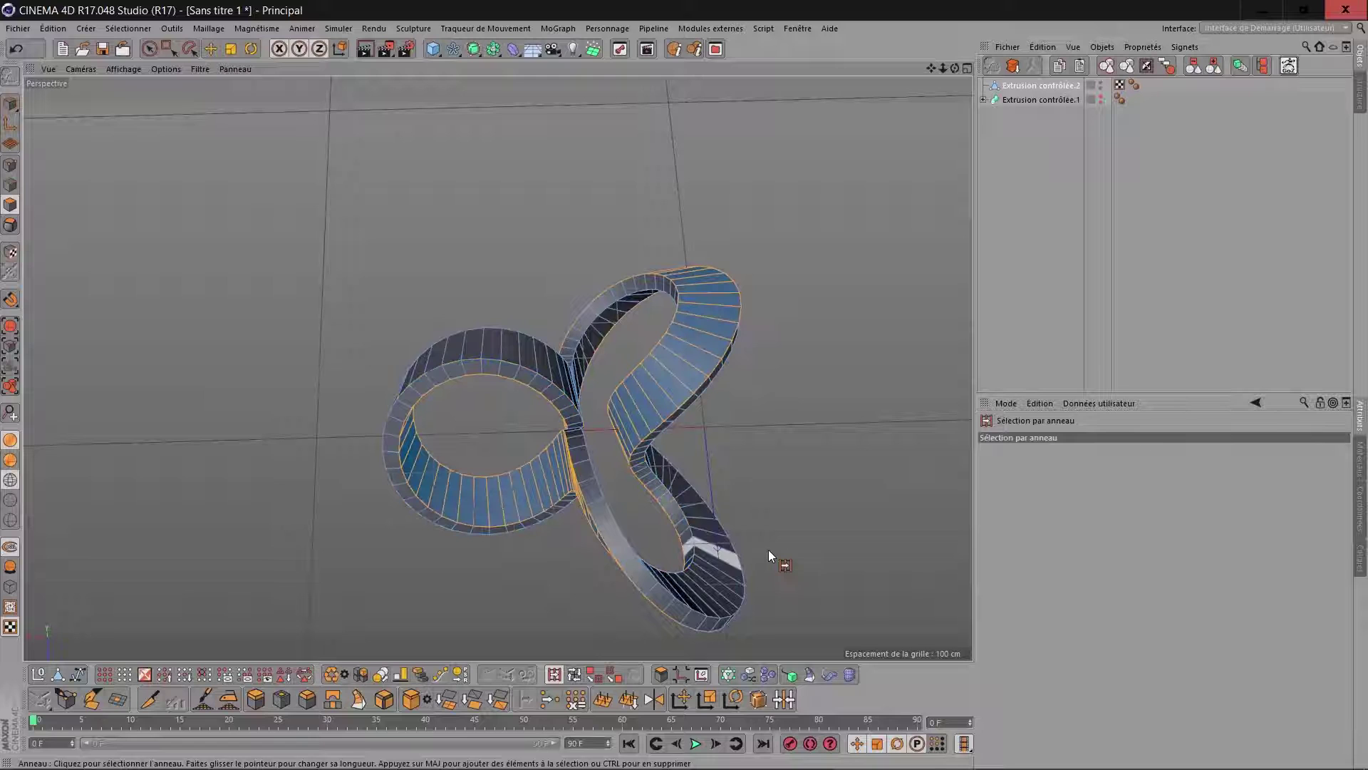
pyautogui.click(283, 700)
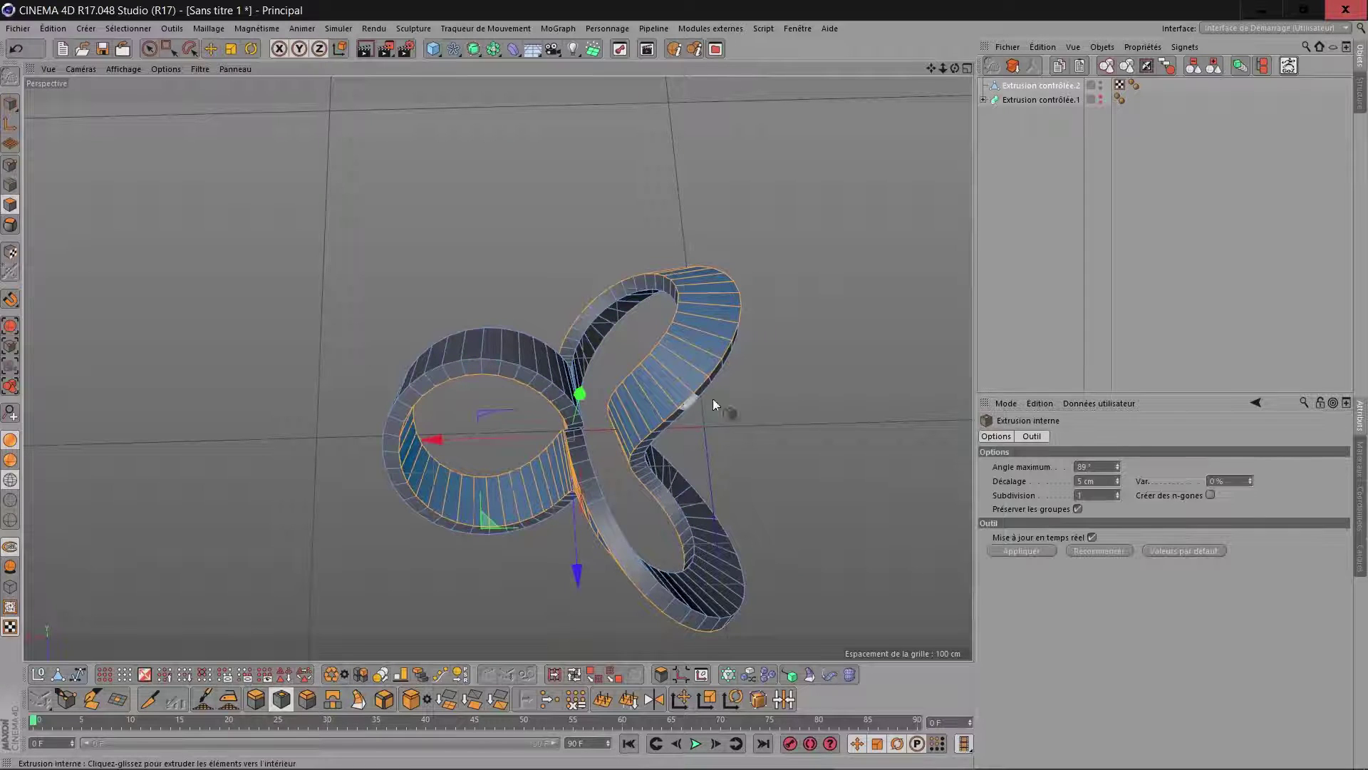
pyautogui.moveTo(808, 421); pyautogui.dragTo(761, 421)
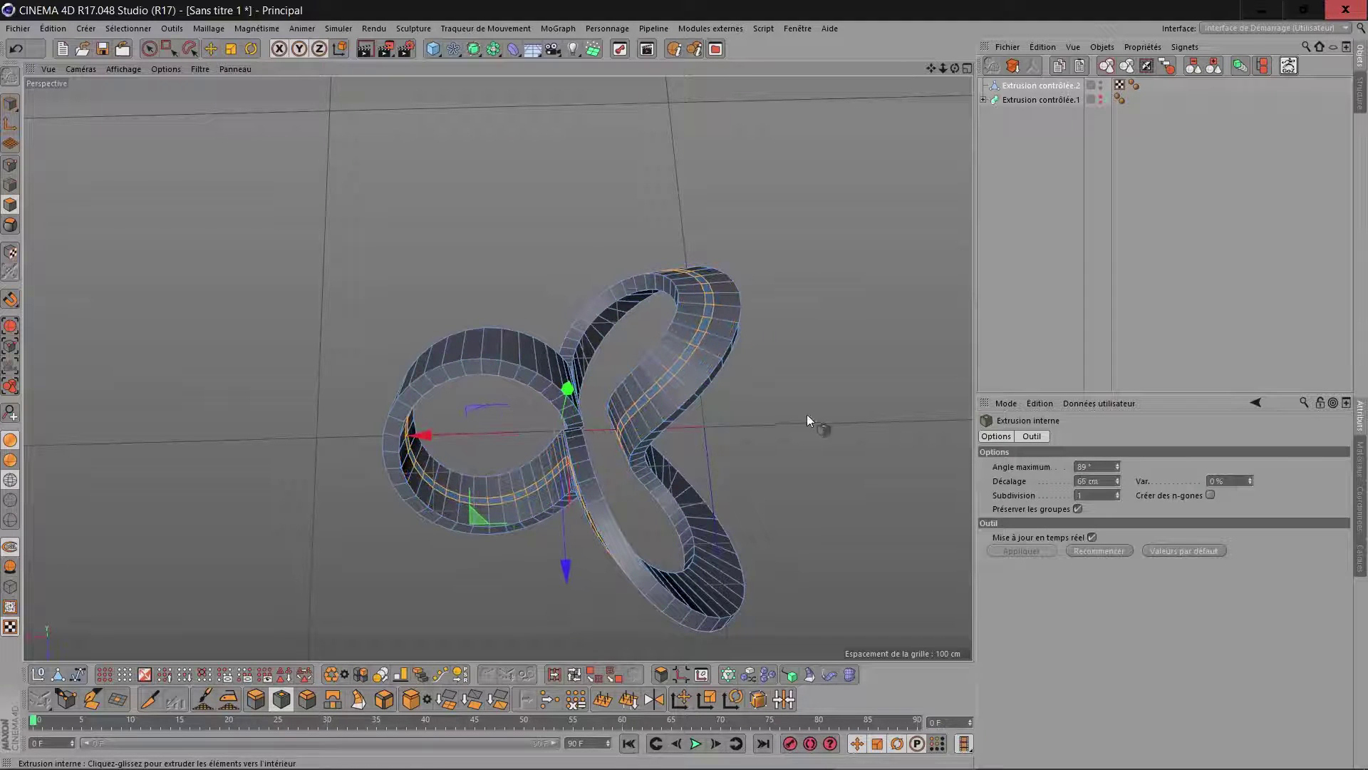
# Step: Extrude the narrow central strip to raise a wall running along the knot's band
pyautogui.click(256, 699)
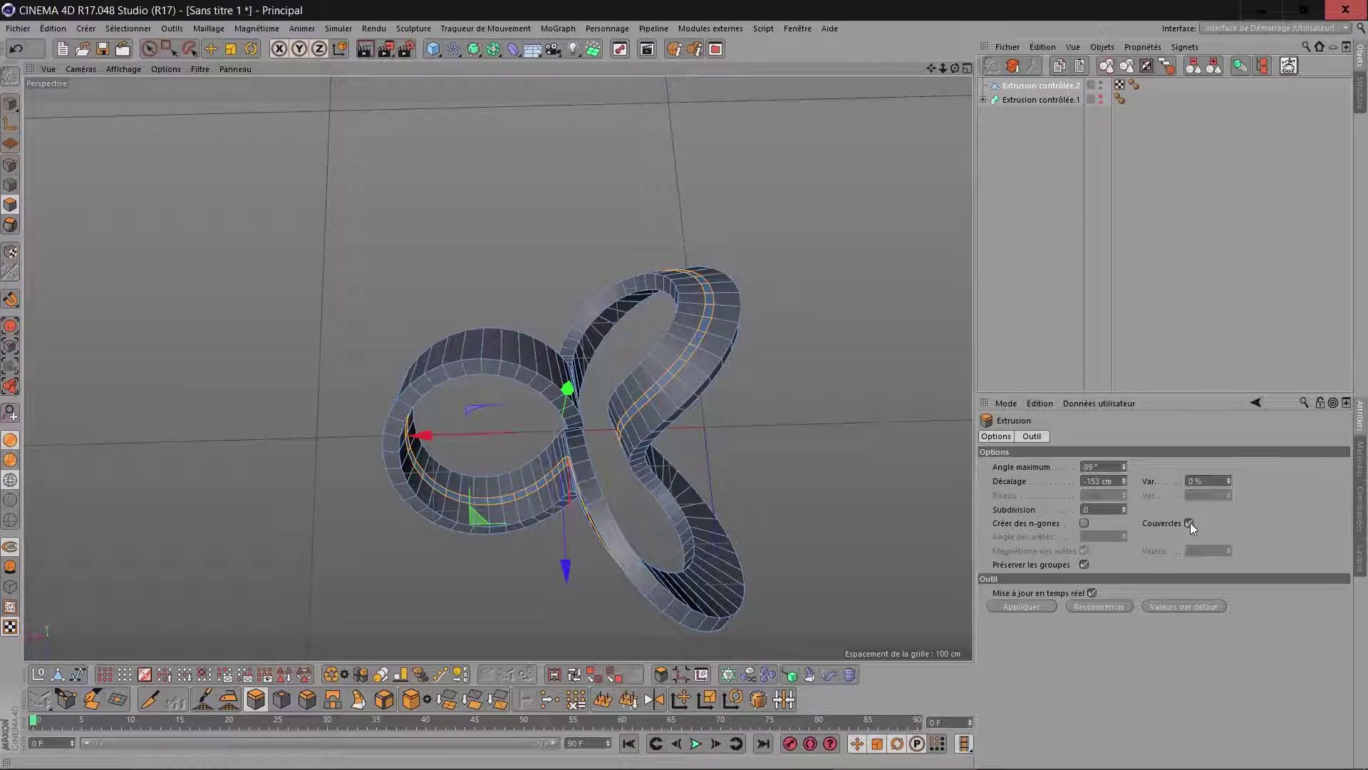
pyautogui.moveTo(1123, 481)
pyautogui.mouseDown()
pyautogui.moveTo(1124, 428)
pyautogui.moveTo(1124, 484)
pyautogui.mouseUp()
pyautogui.moveTo(955, 68); pyautogui.dragTo(1011, 139)
pyautogui.click(1011, 139)
# Step: Delete the Extrusion contrôlée.2 mesh and make the Extrusion contrôlée.1 sweep visible in the viewport
pyautogui.click(1024, 85)
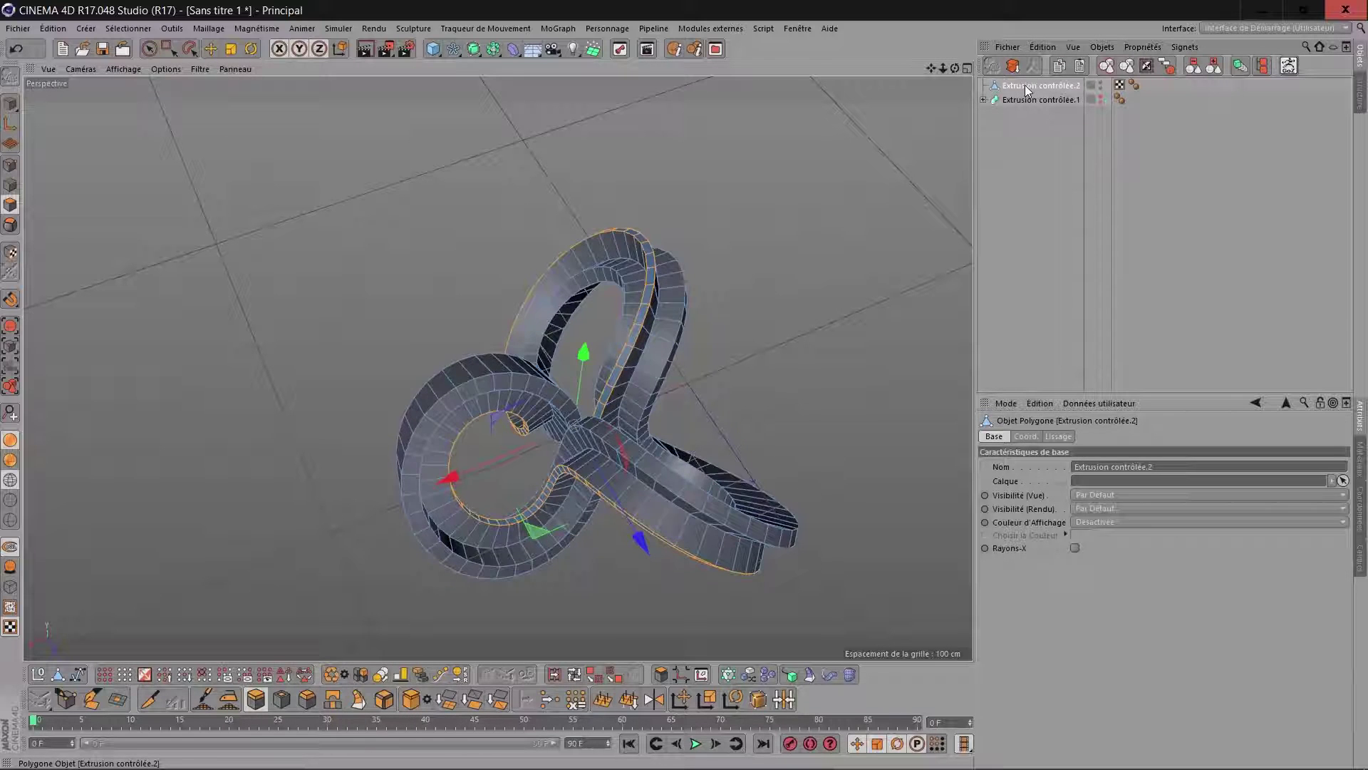
pyautogui.press('Delete')
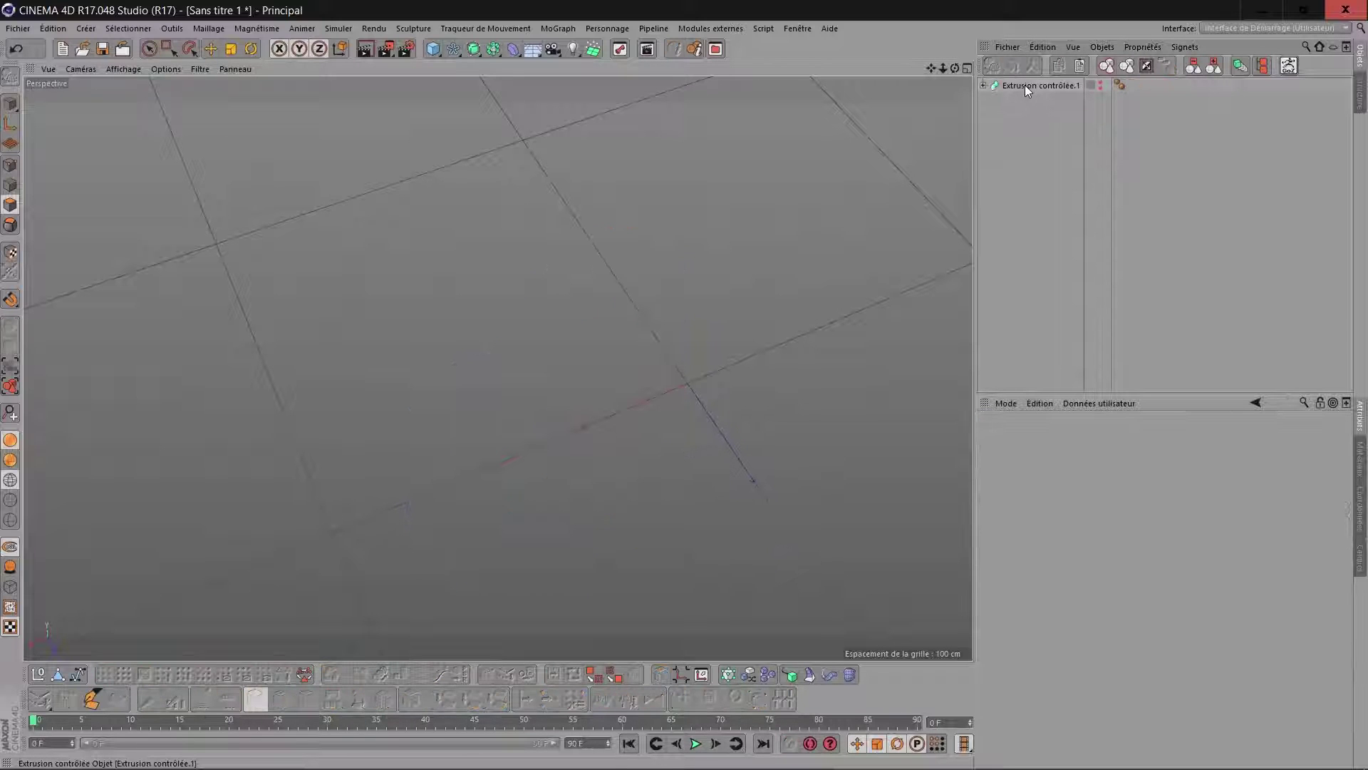
pyautogui.click(1100, 85)
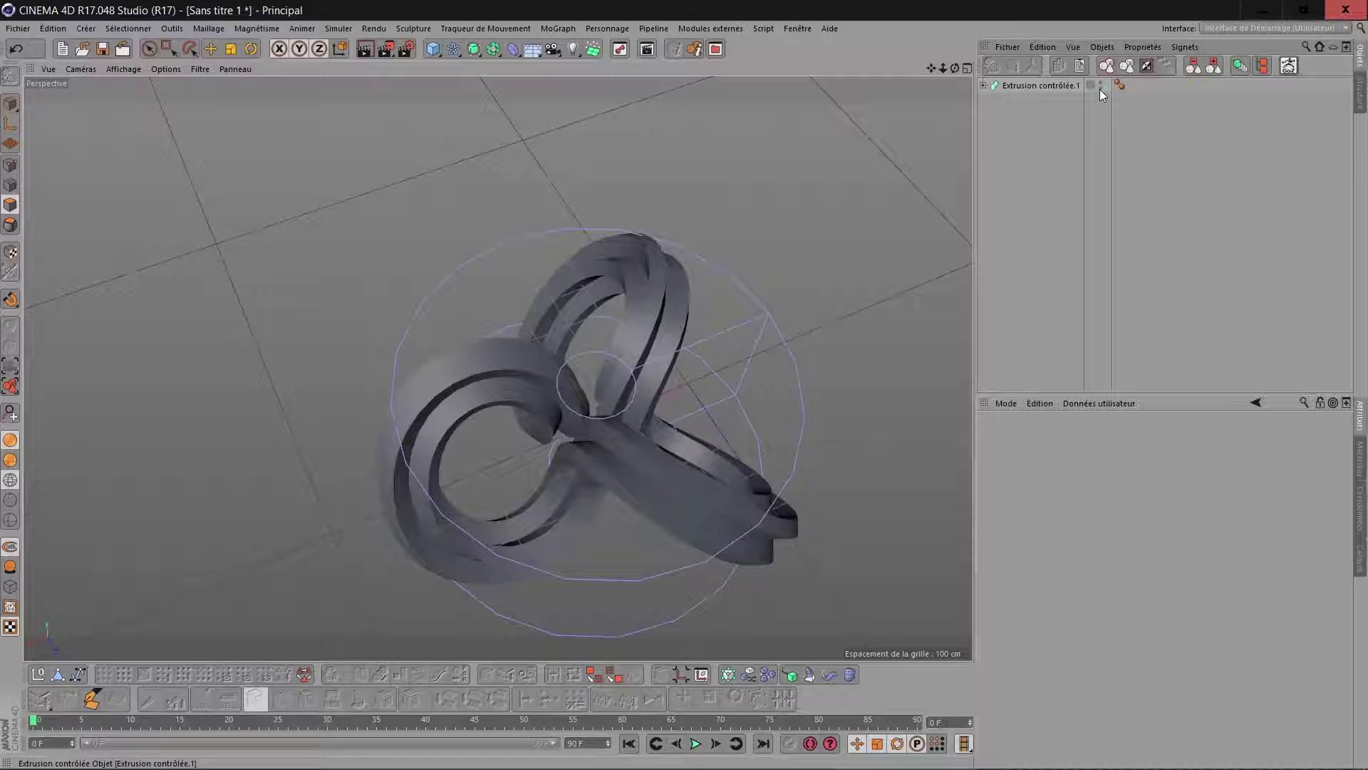
# Step: Replace the Fleur profile inside Extrusion contrôlée.1 with a Rectangle spline 23 cm wide and 198 cm high
pyautogui.click(983, 85)
pyautogui.click(1011, 99)
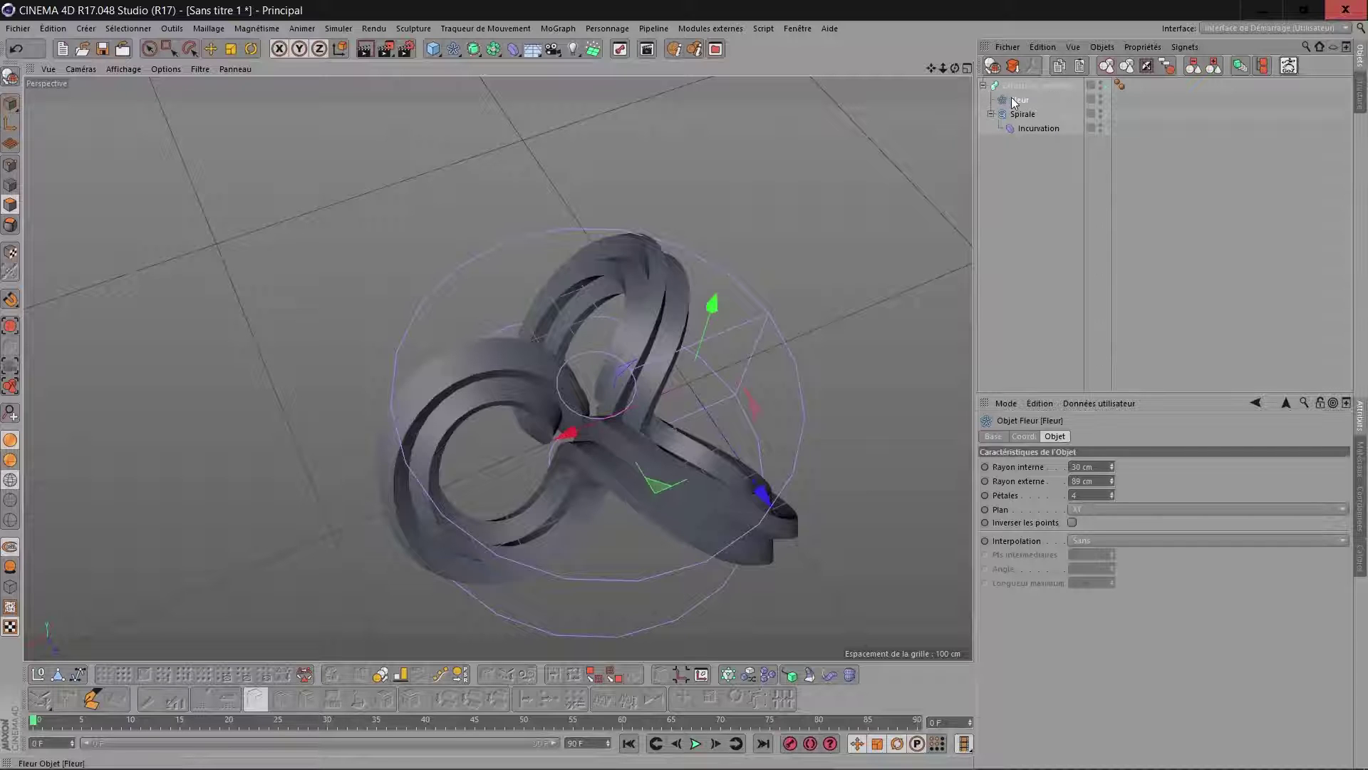
pyautogui.press('Delete')
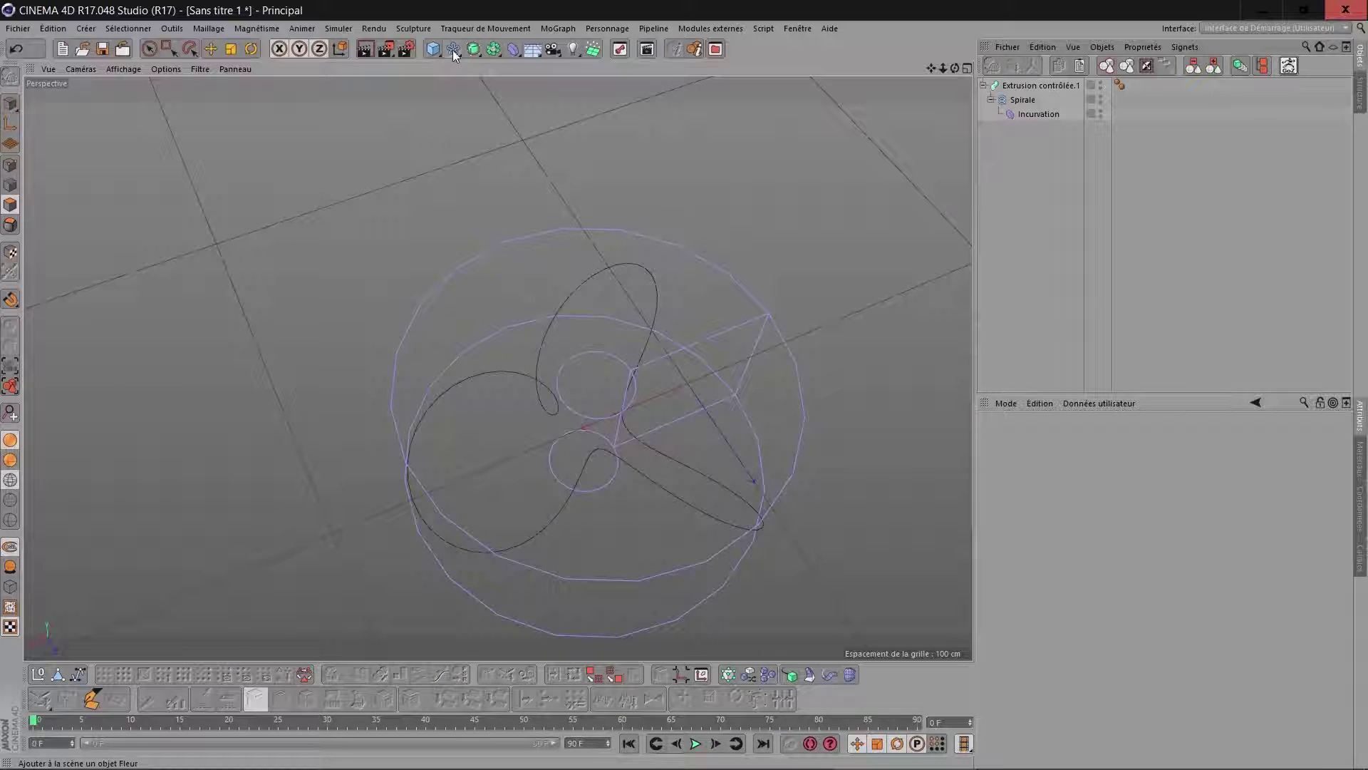
pyautogui.click(453, 49)
pyautogui.click(612, 168)
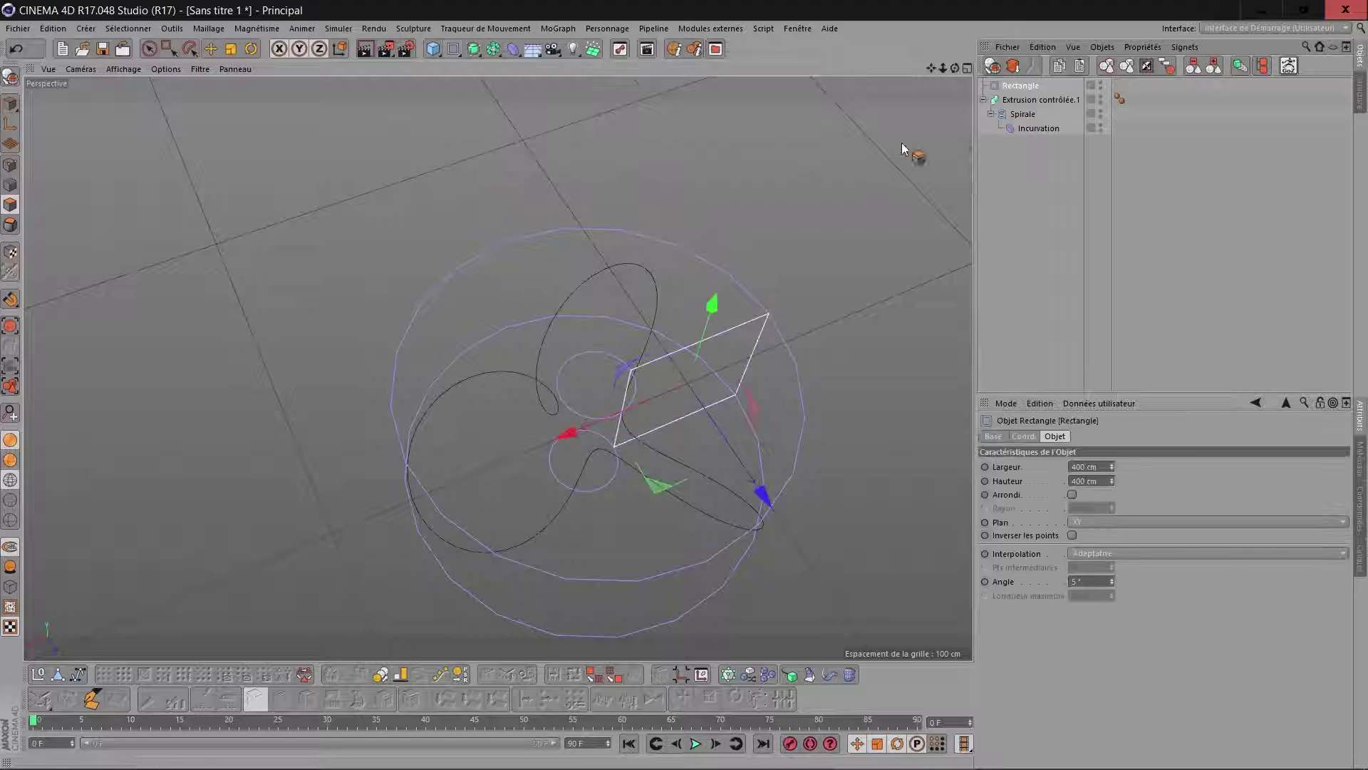
pyautogui.moveTo(1022, 86); pyautogui.dragTo(1024, 100)
pyautogui.moveTo(1112, 467); pyautogui.dragTo(1111, 523)
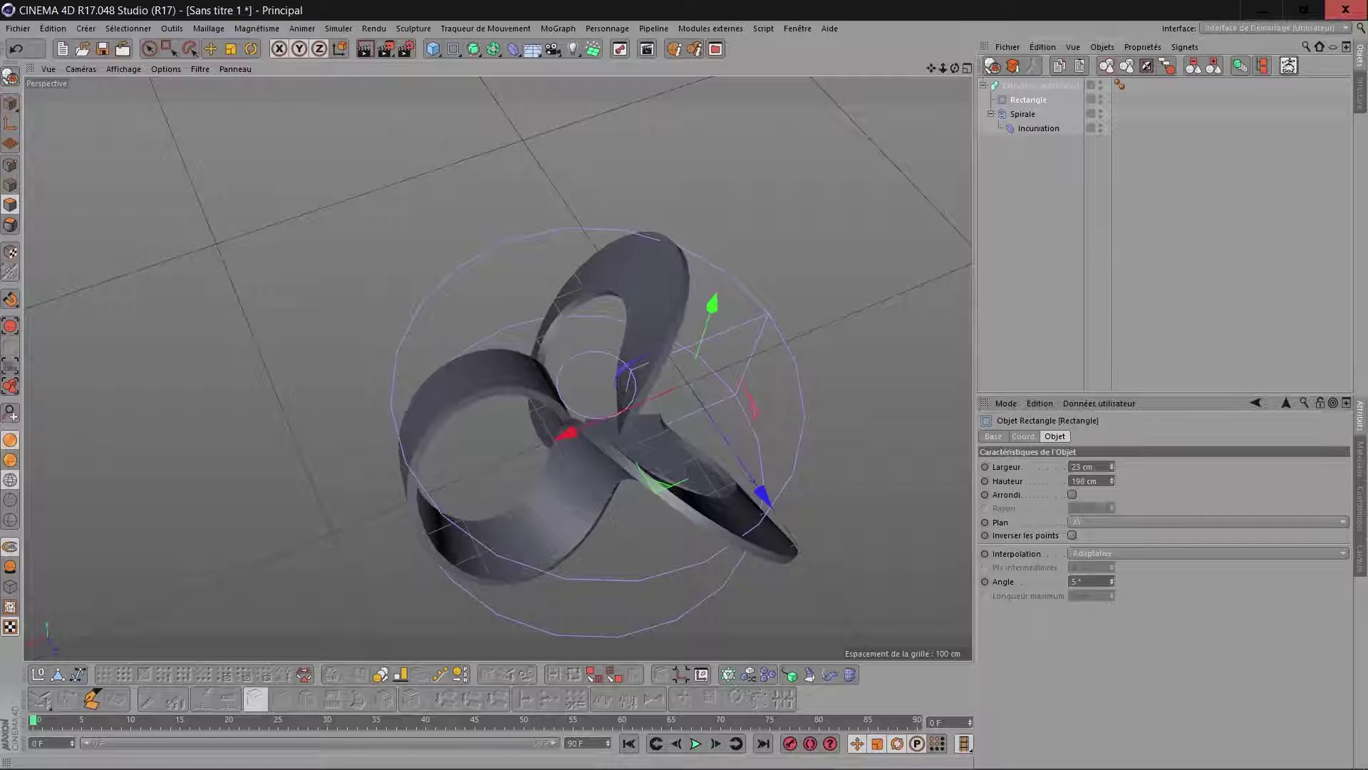
# Step: Set the end rotation of the Extrusion contrôlée.1 sweep to 0°
pyautogui.moveTo(954, 67); pyautogui.dragTo(862, 95)
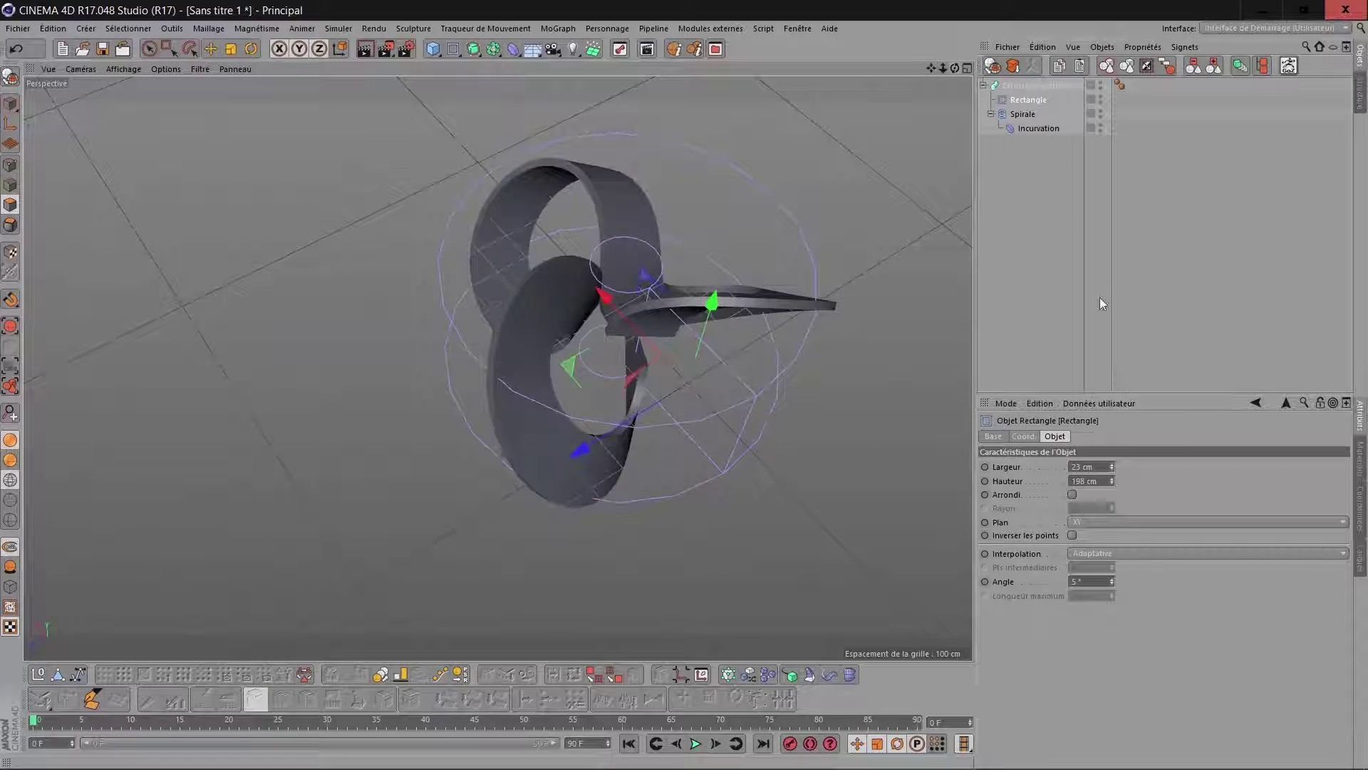
pyautogui.click(1039, 85)
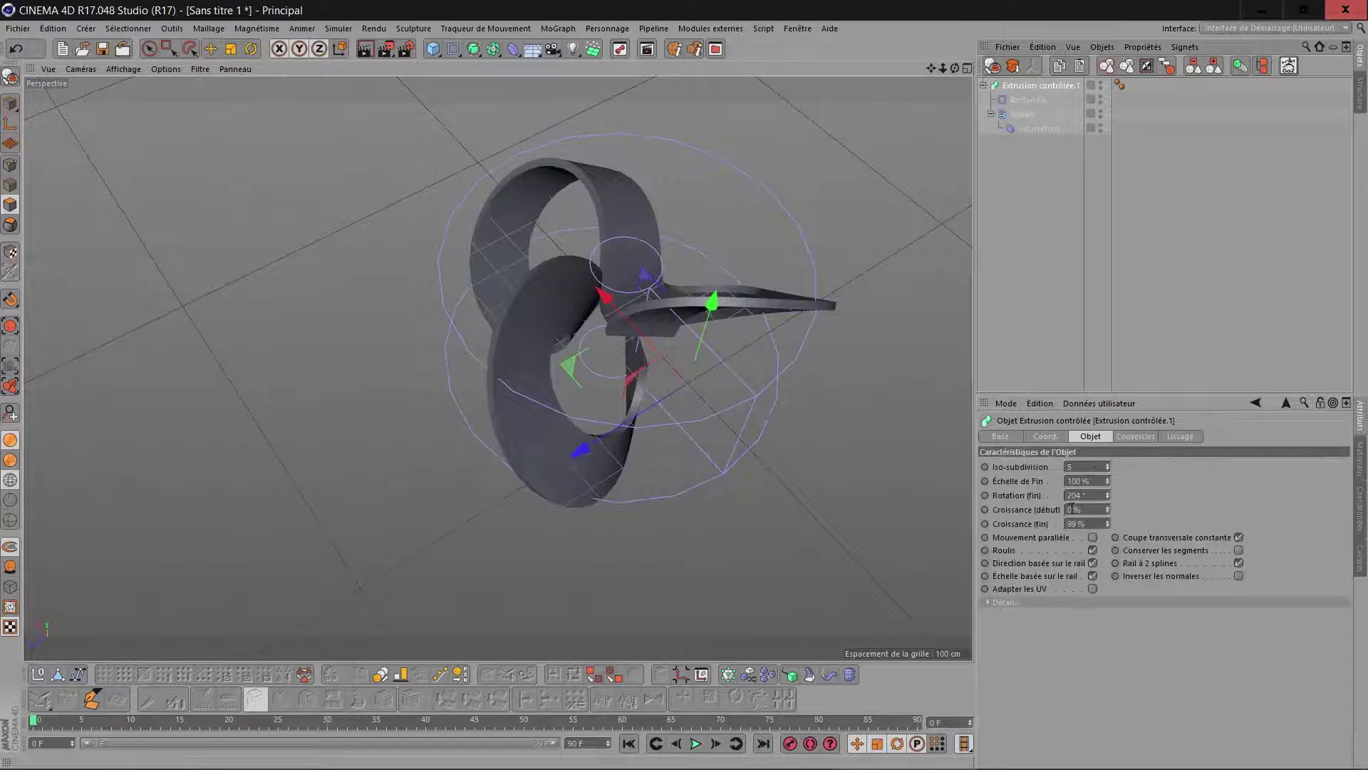
pyautogui.click(1096, 492)
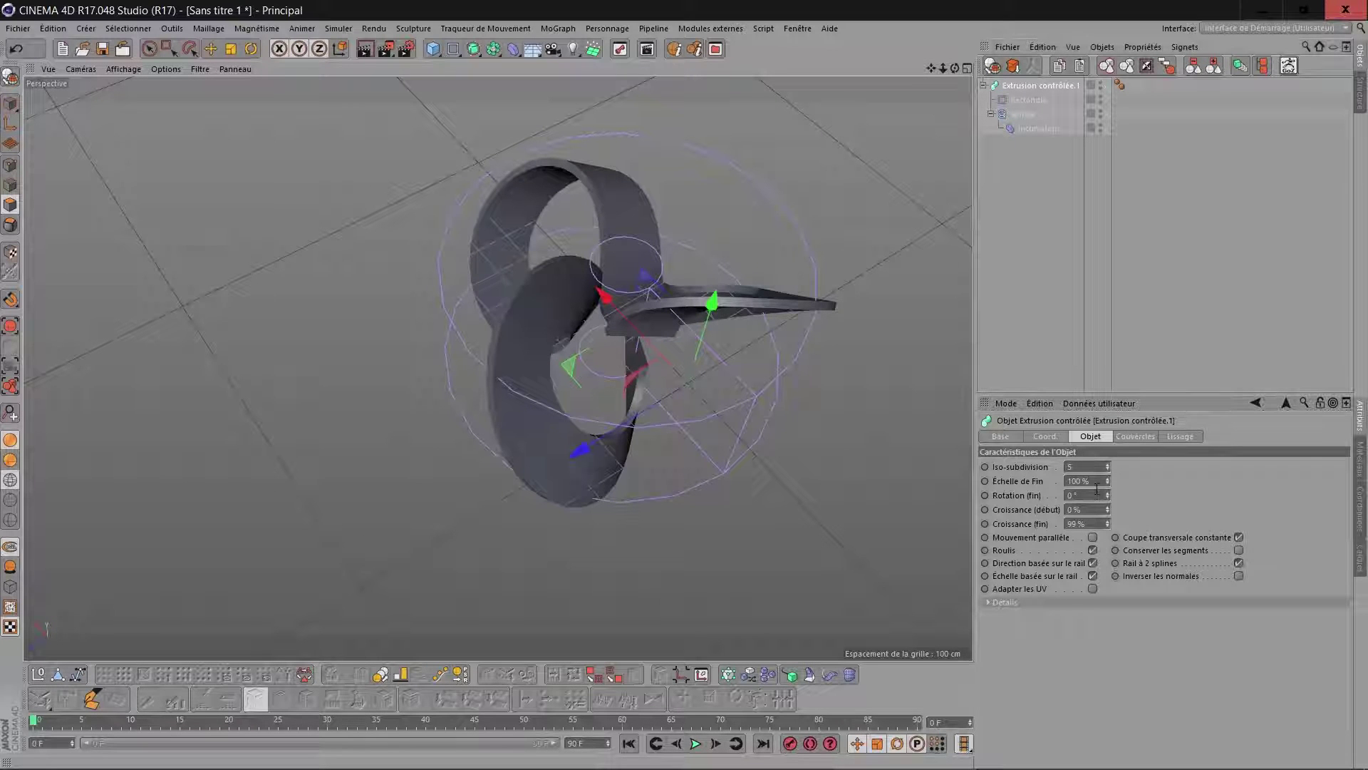
pyautogui.press('Return')
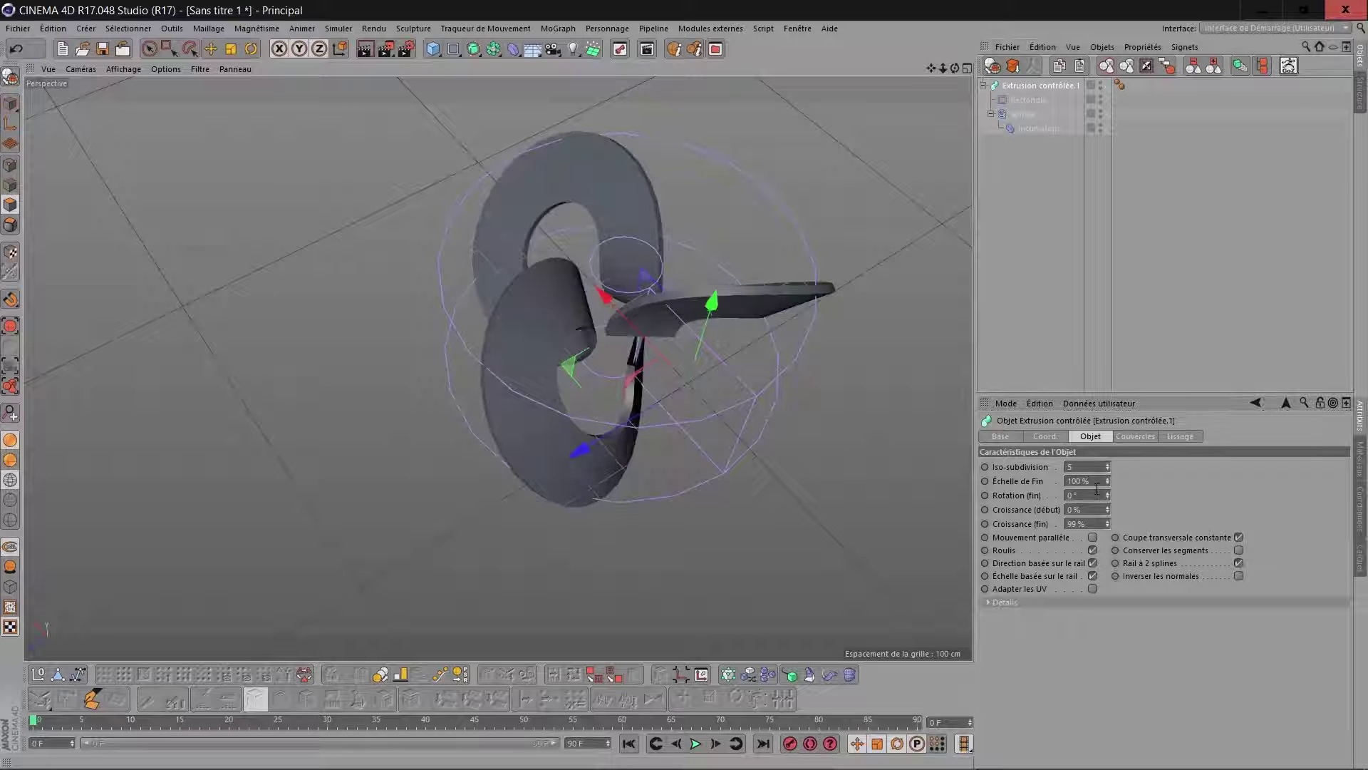
# Step: Set the Spirale's final angle to 720°, disabling the Incurvation deformer for the edit and re-enabling it
pyautogui.click(1026, 114)
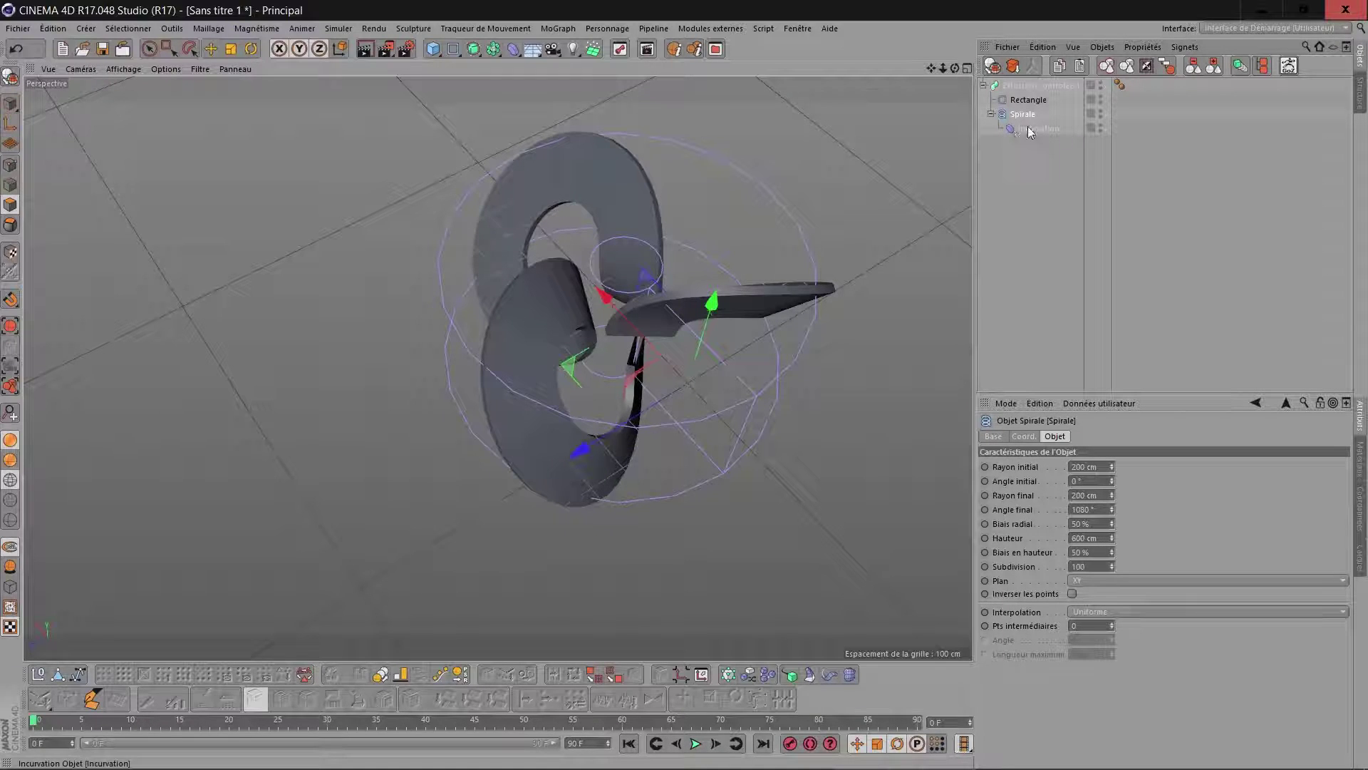
pyautogui.click(1106, 129)
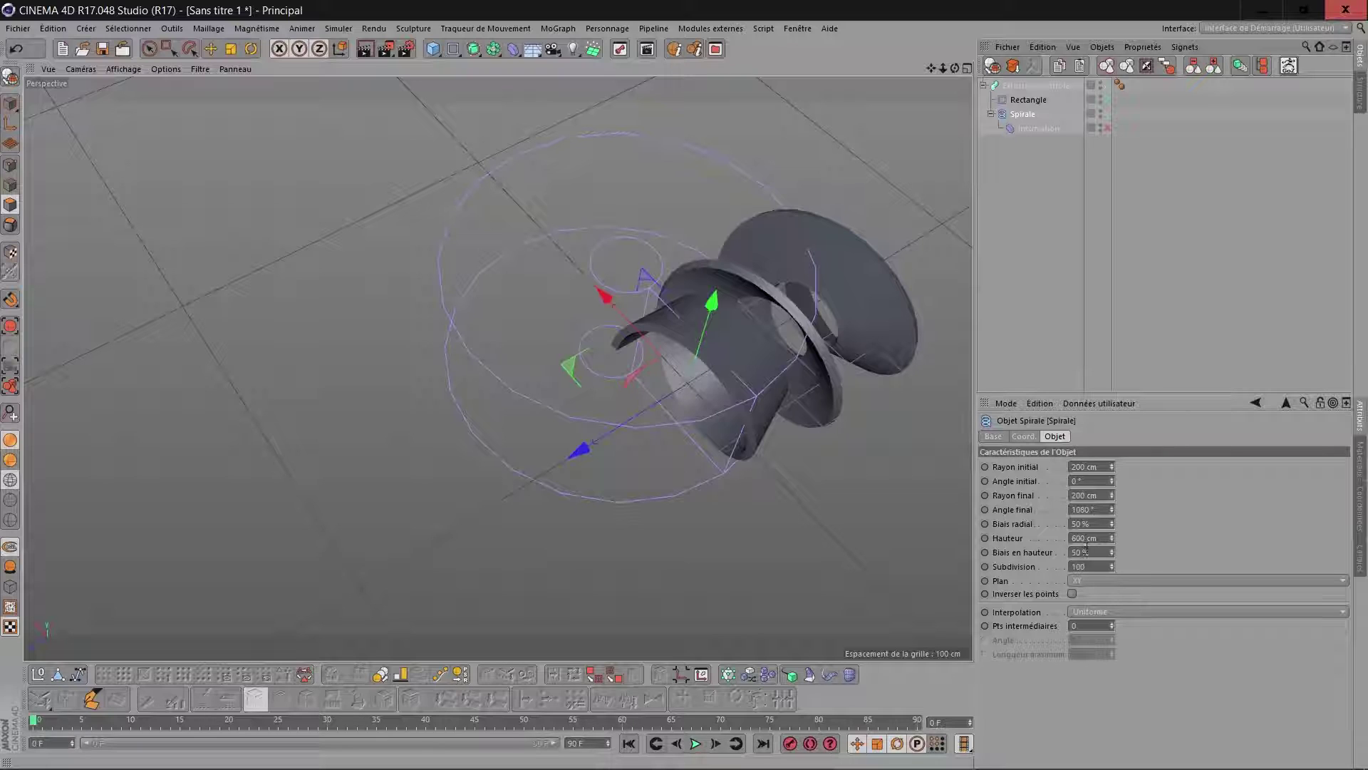
pyautogui.doubleClick(1100, 510)
pyautogui.write('720')
pyautogui.press('Return')
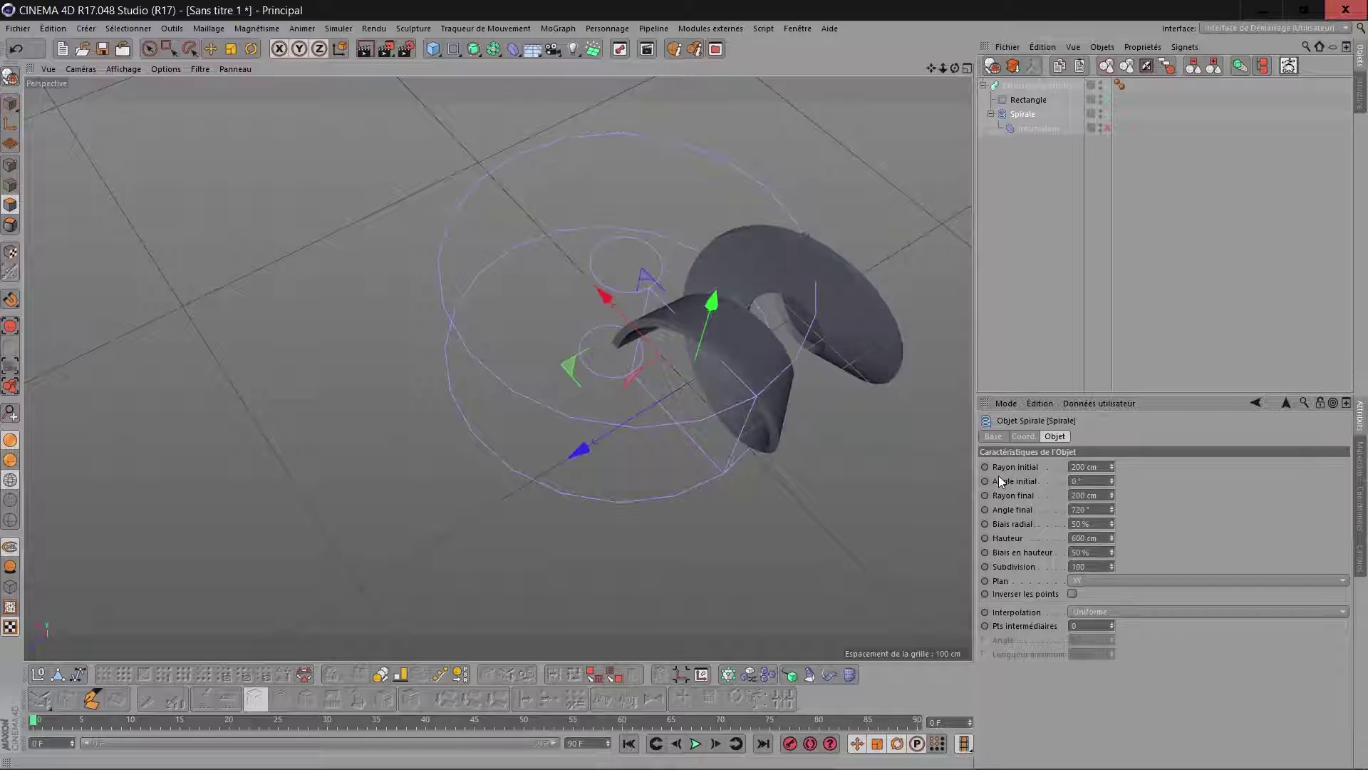
pyautogui.click(1106, 129)
pyautogui.moveTo(954, 66); pyautogui.dragTo(916, 207)
pyautogui.scroll(2, 624, 503)
pyautogui.scroll(2, 624, 503)
# Step: Show mesh lines on the shaded view and set the end rotation of the Extrusion contrôlée.1 sweep to 82°
pyautogui.click(1006, 85)
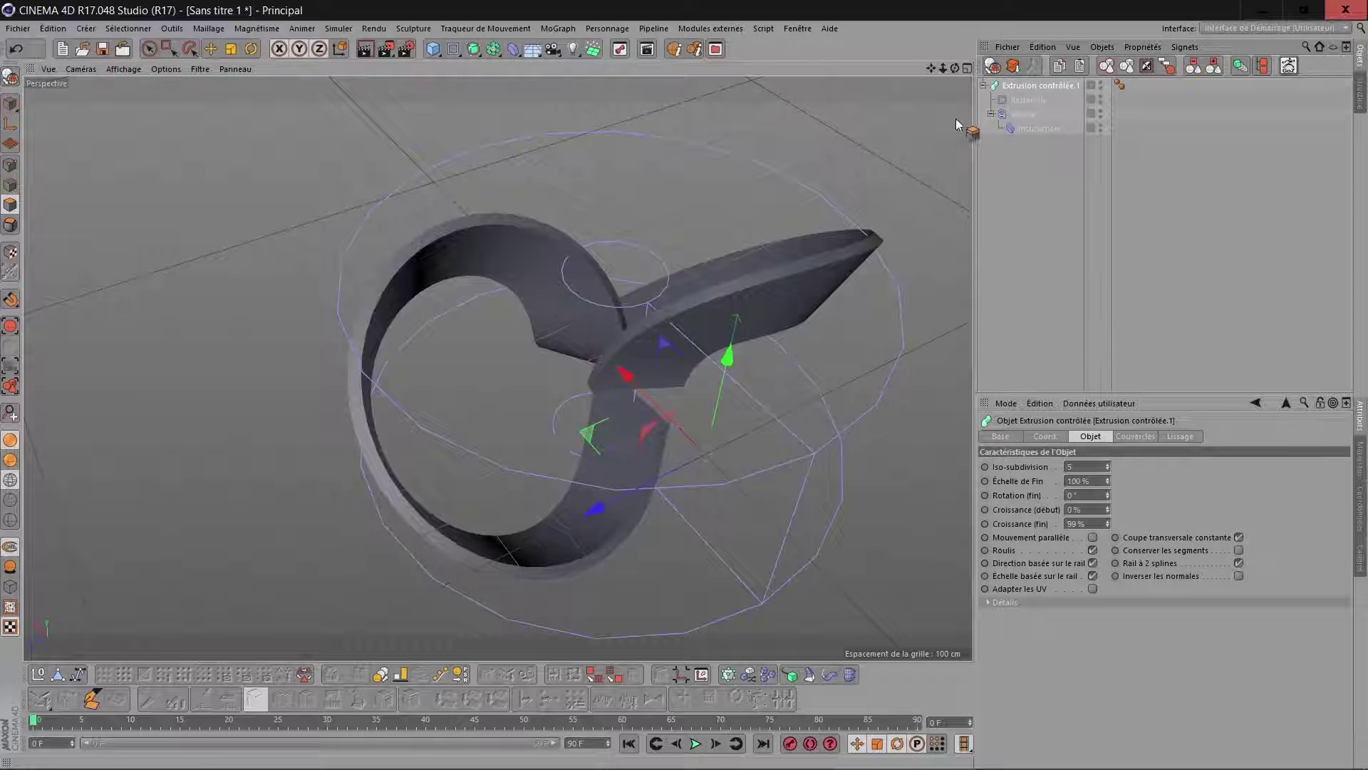
pyautogui.moveTo(954, 69); pyautogui.dragTo(748, 153)
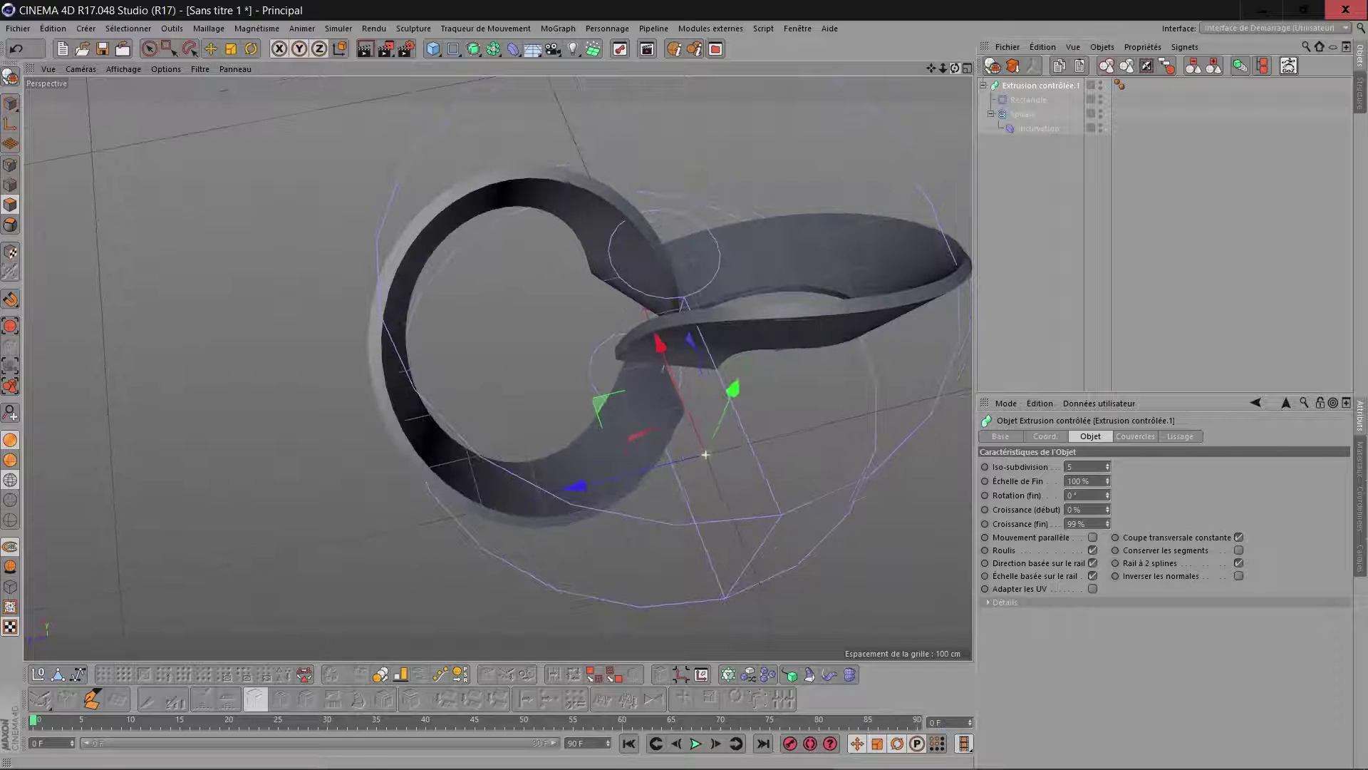
pyautogui.click(10, 460)
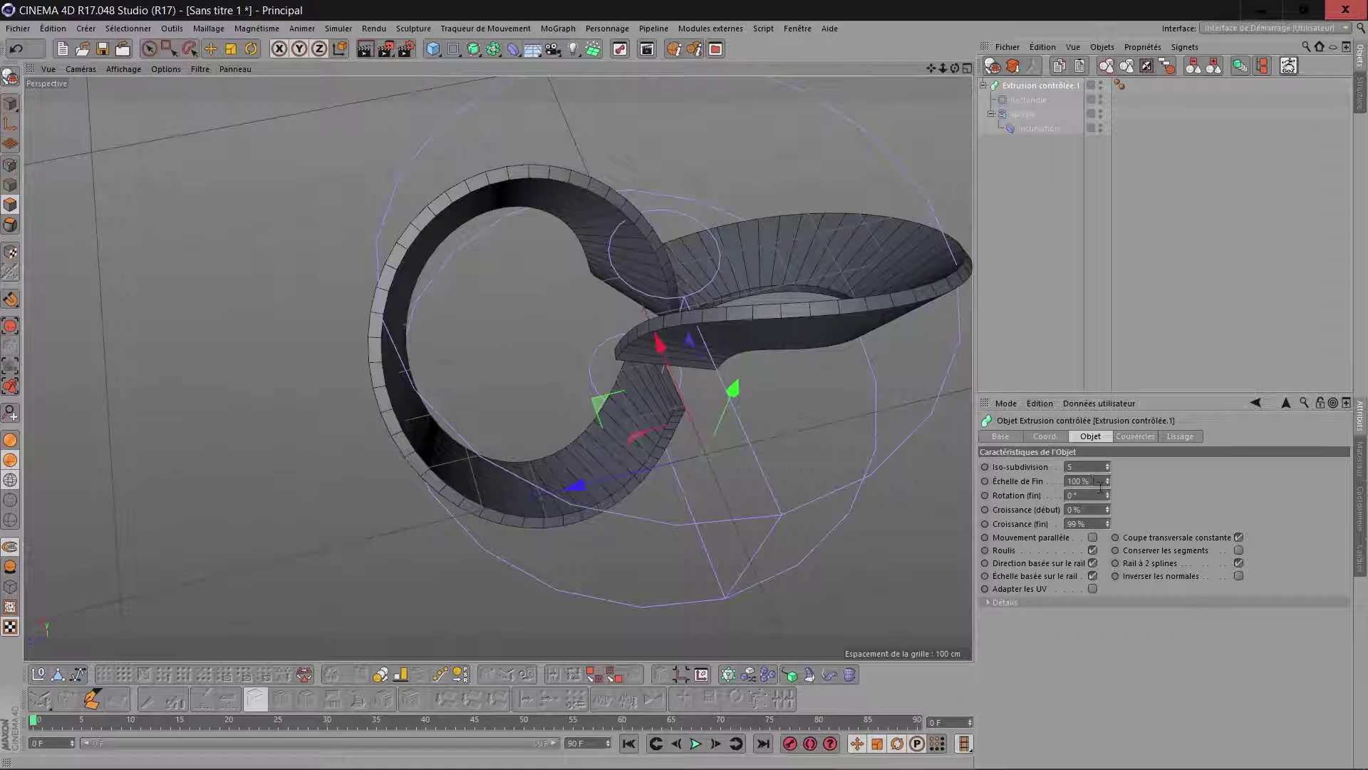
pyautogui.moveTo(1108, 495); pyautogui.dragTo(1107, 440)
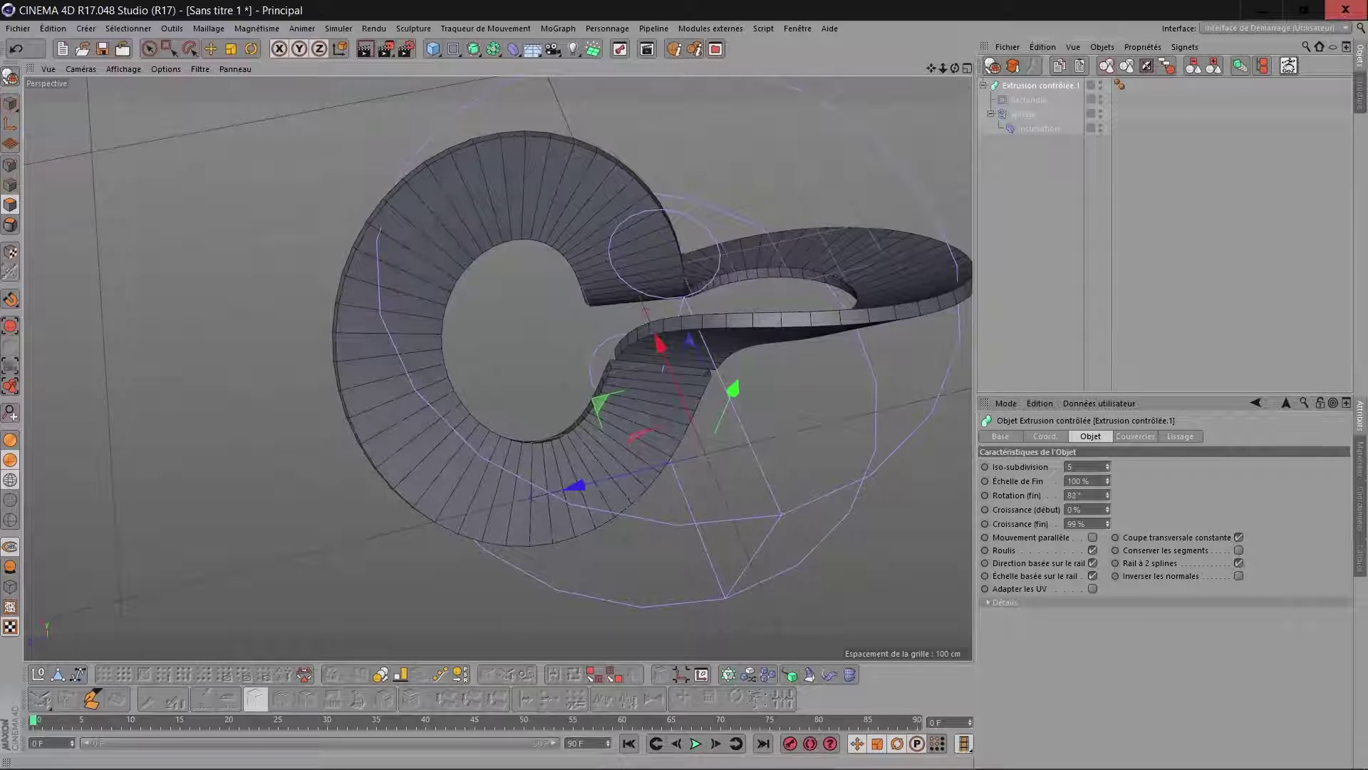
pyautogui.moveTo(955, 69); pyautogui.dragTo(930, 114)
pyautogui.scroll(3, 692, 502)
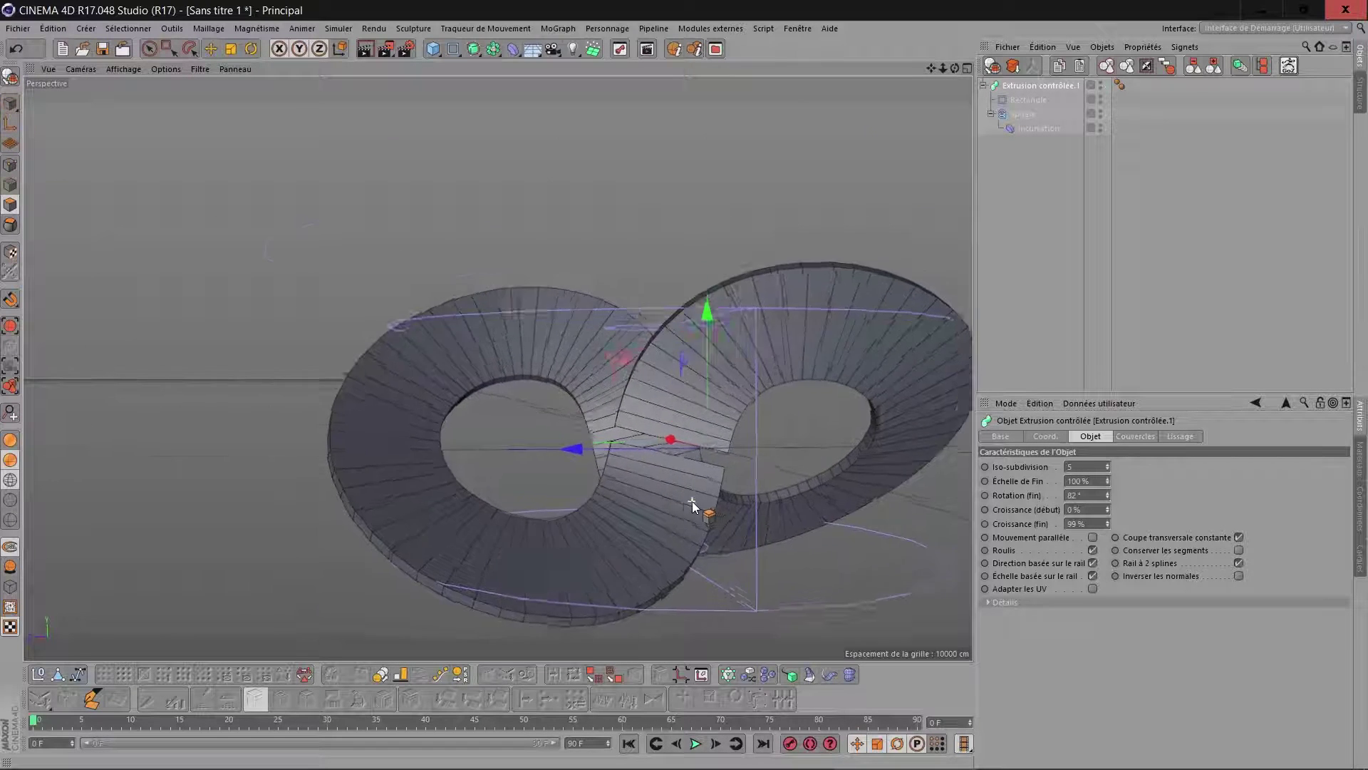
pyautogui.scroll(-3, 791, 325)
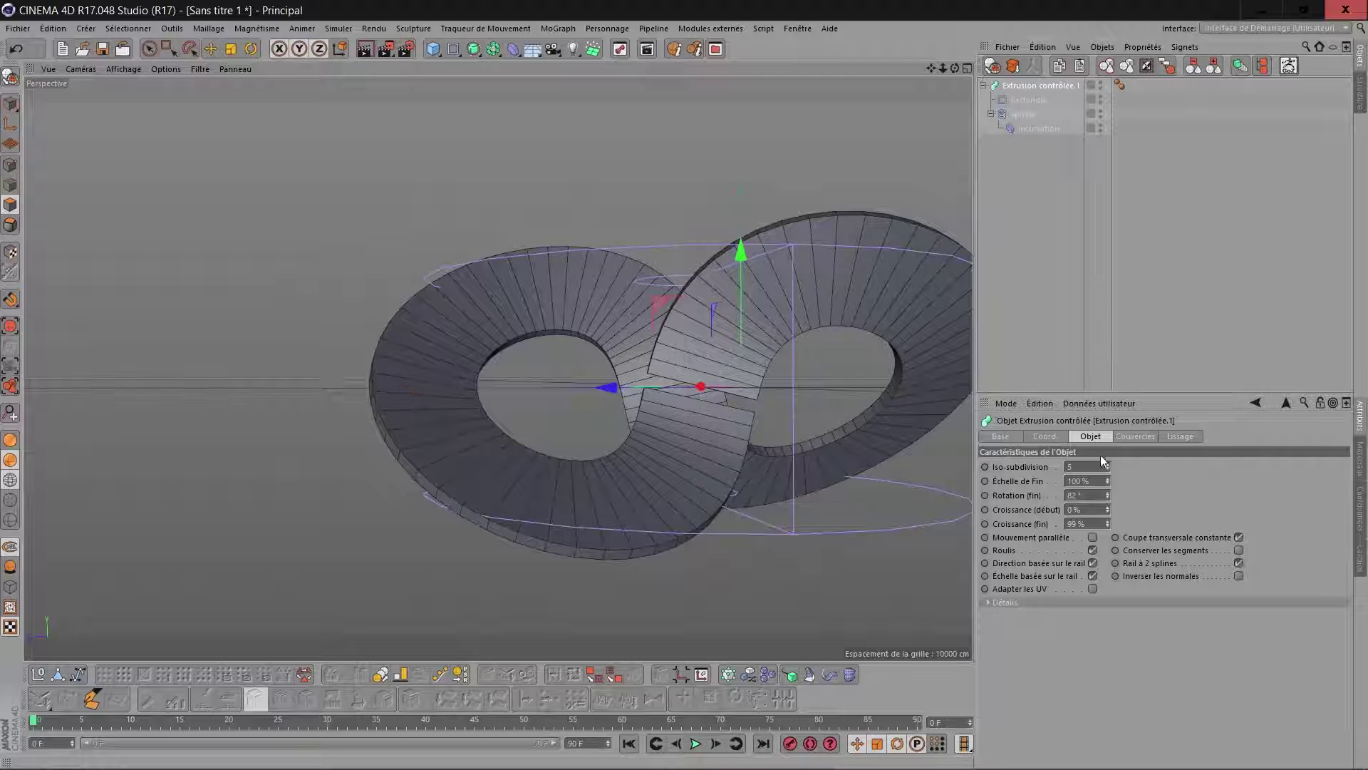
# Step: Add 180° to the sweep's end rotation, bringing it to 262°
pyautogui.click(1095, 492)
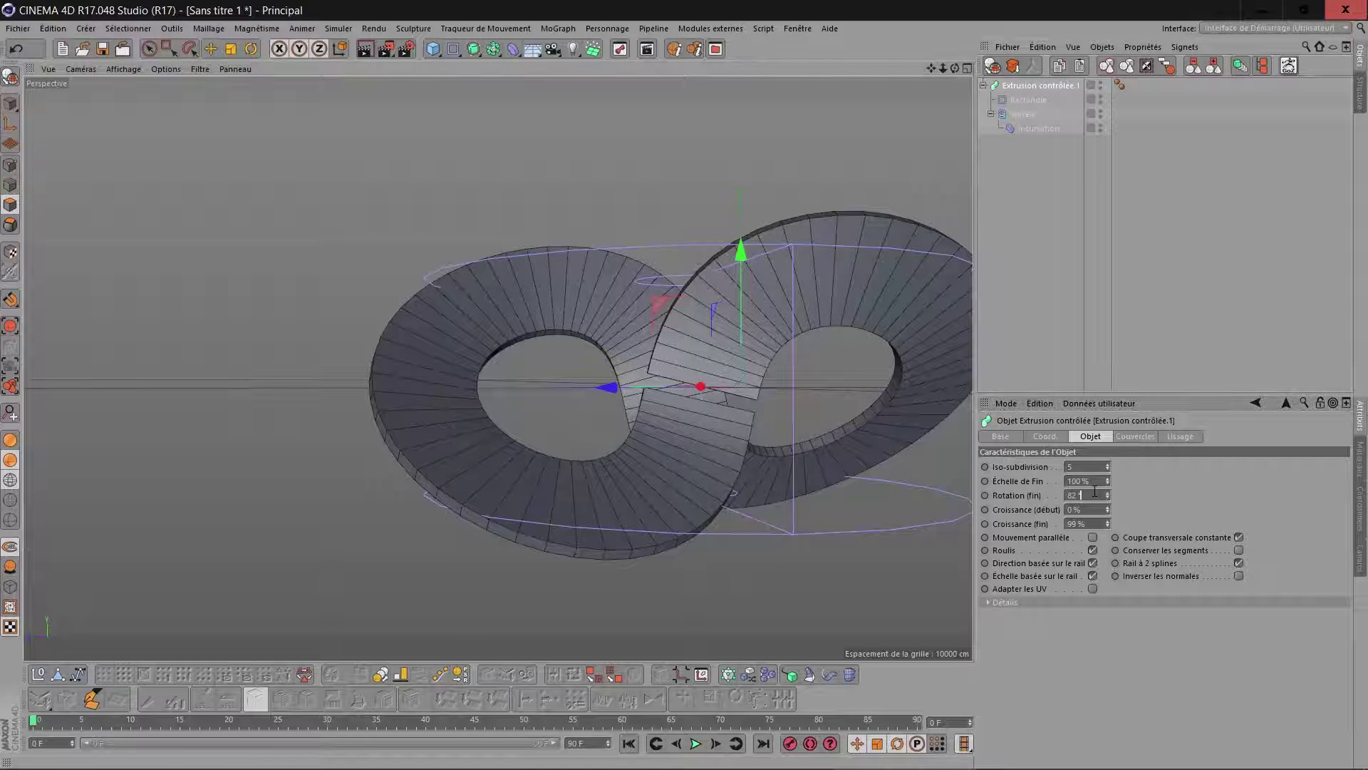
pyautogui.write('+180')
pyautogui.press('Return')
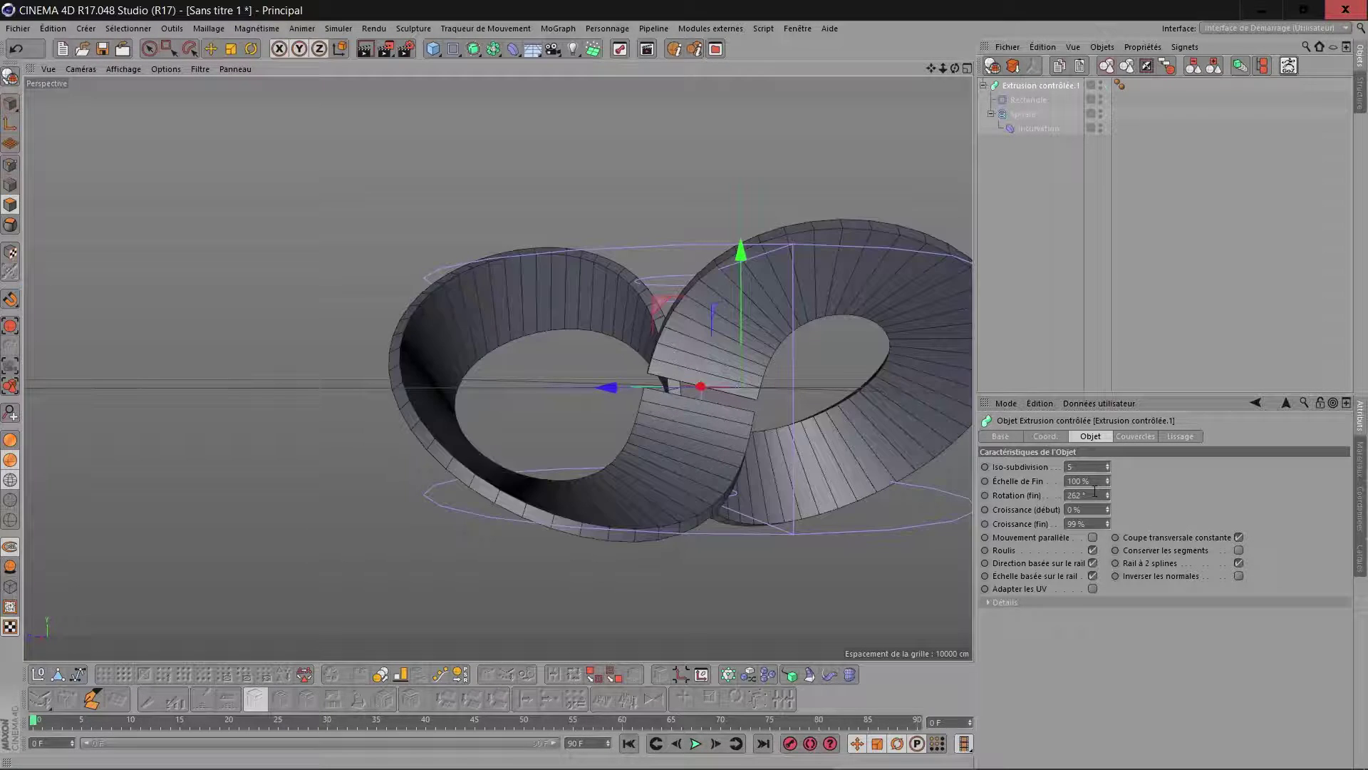
pyautogui.scroll(4, 760, 401)
pyautogui.scroll(-5, 759, 401)
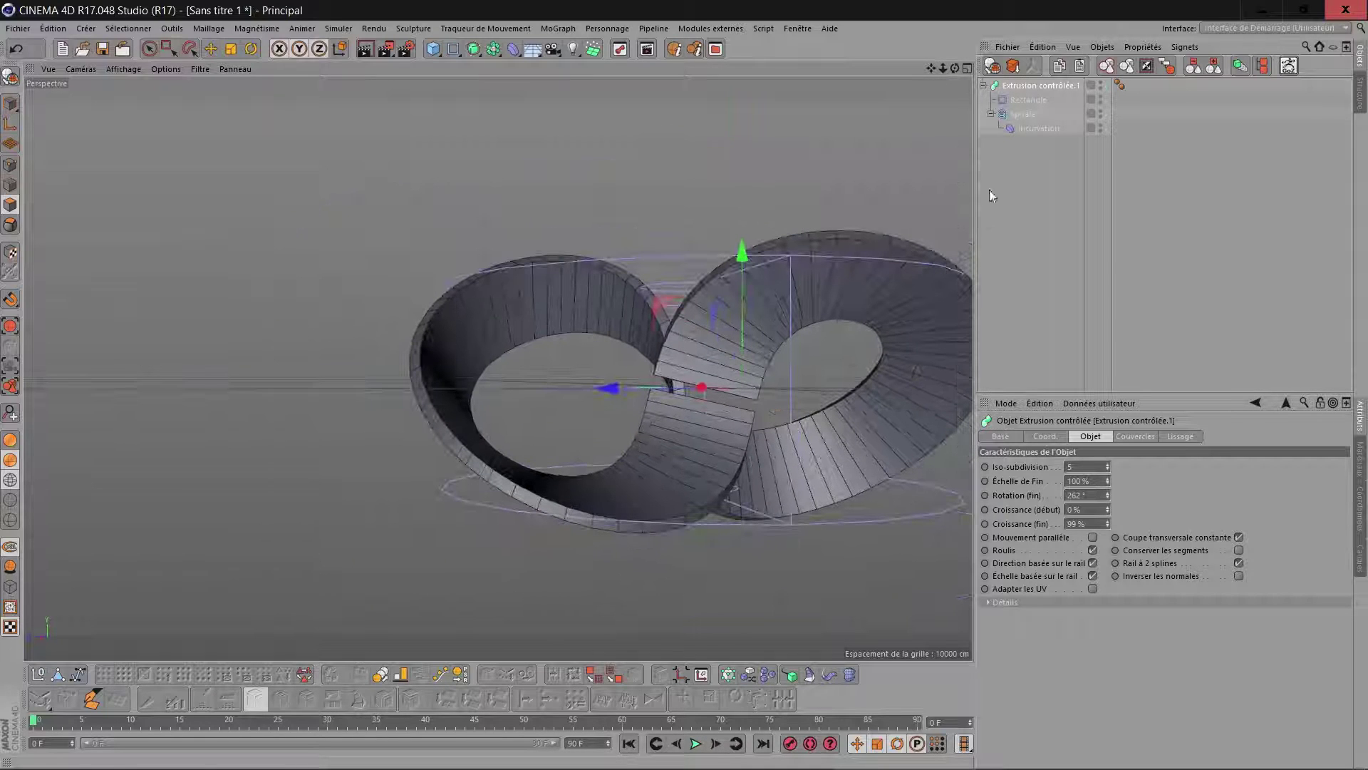
# Step: Select Extrusion contrôlée.1 with all its children and merge them into one polygon object, deleting the originals
pyautogui.click(1051, 89)
pyautogui.click(1166, 66)
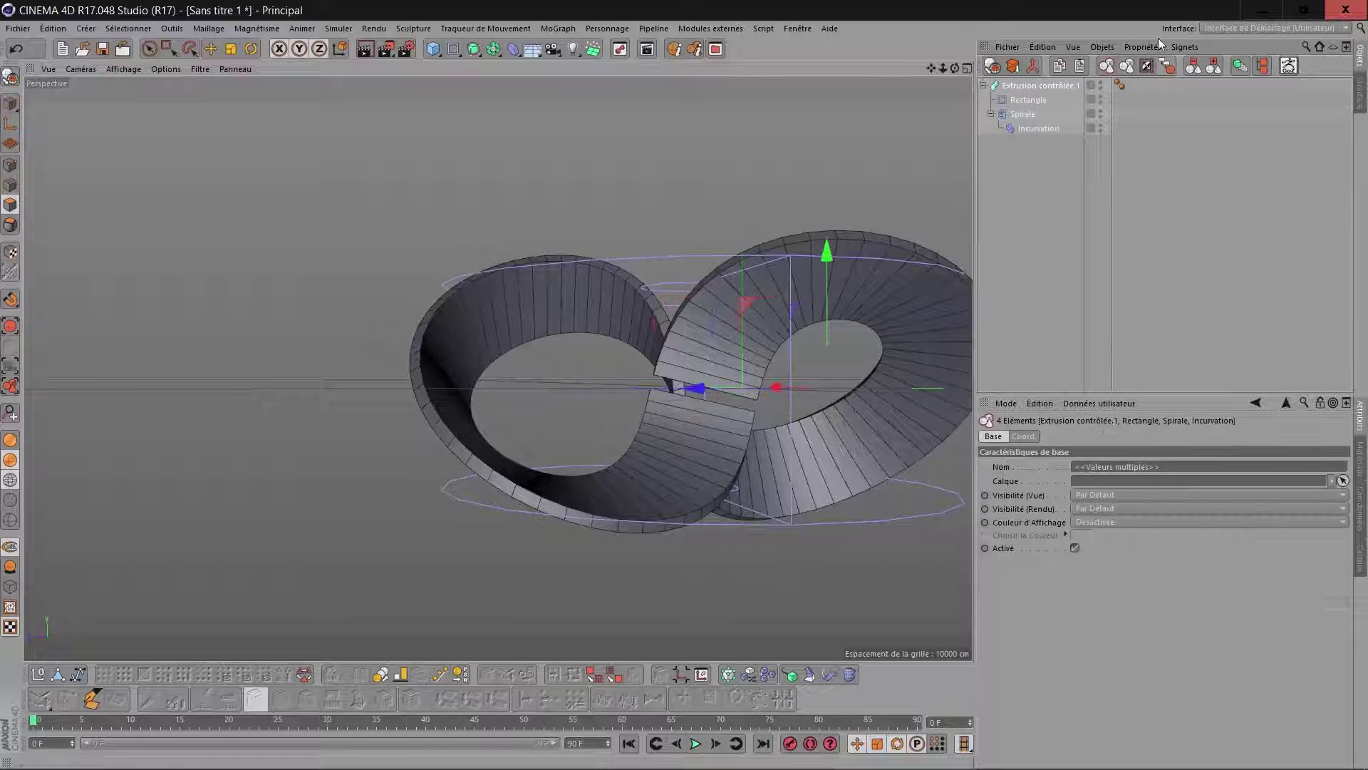
pyautogui.click(1034, 66)
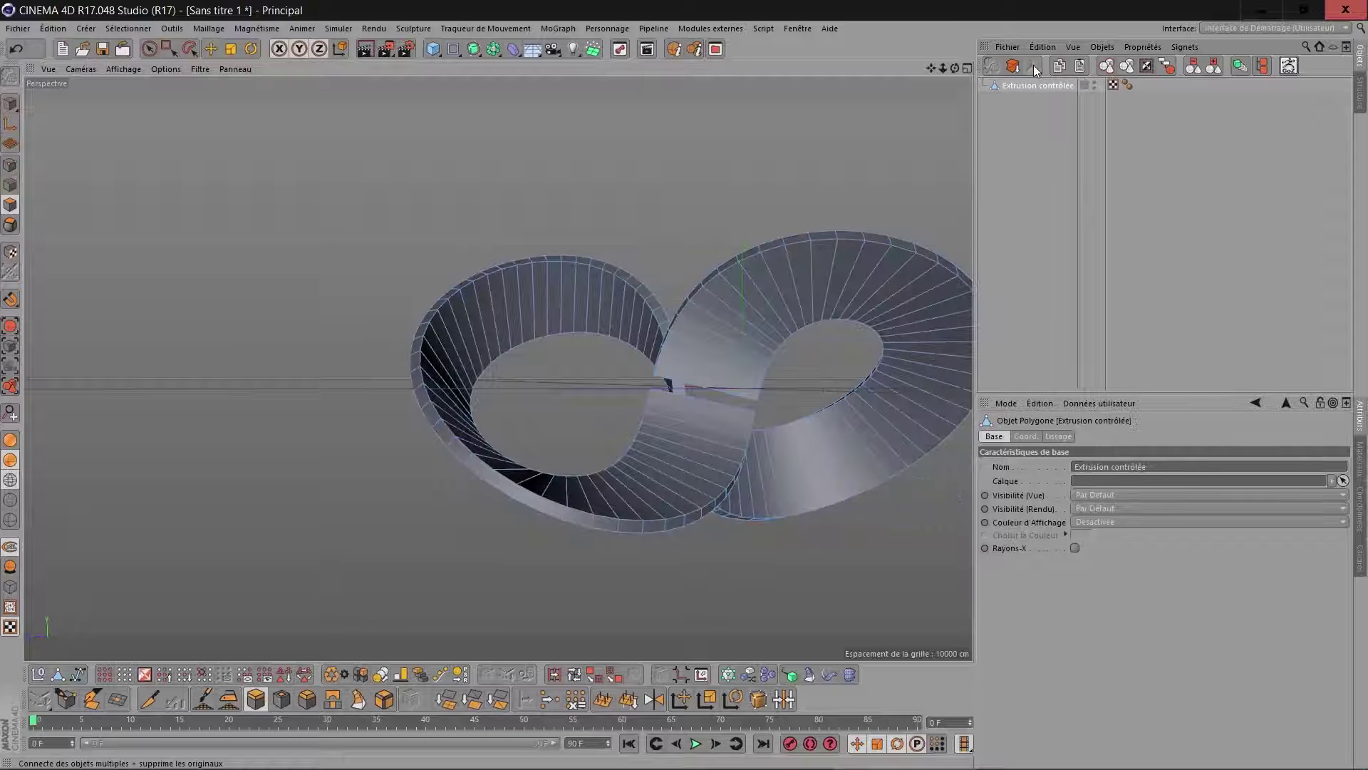
# Step: Close the polygon holes at the two open ends of the band where they face each other
pyautogui.moveTo(932, 68); pyautogui.dragTo(810, 76)
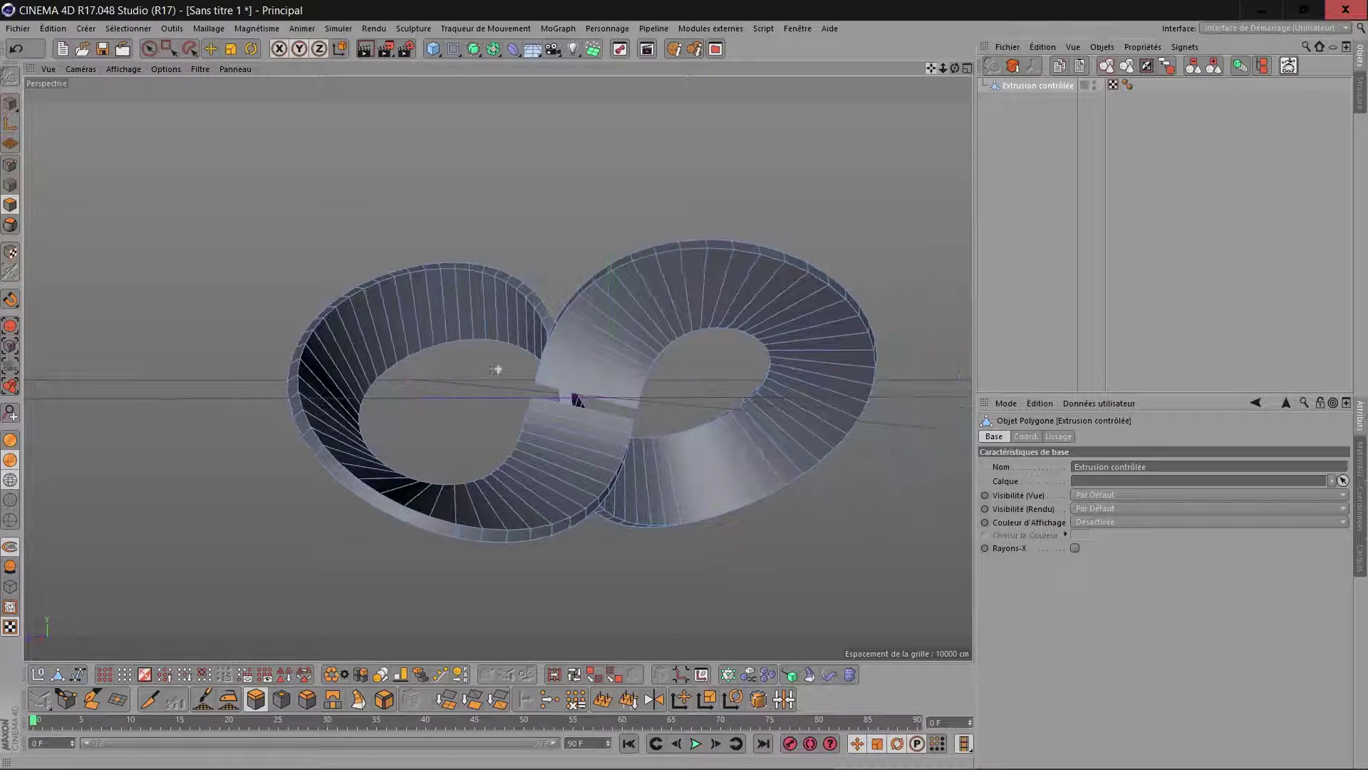
pyautogui.scroll(5, 633, 316)
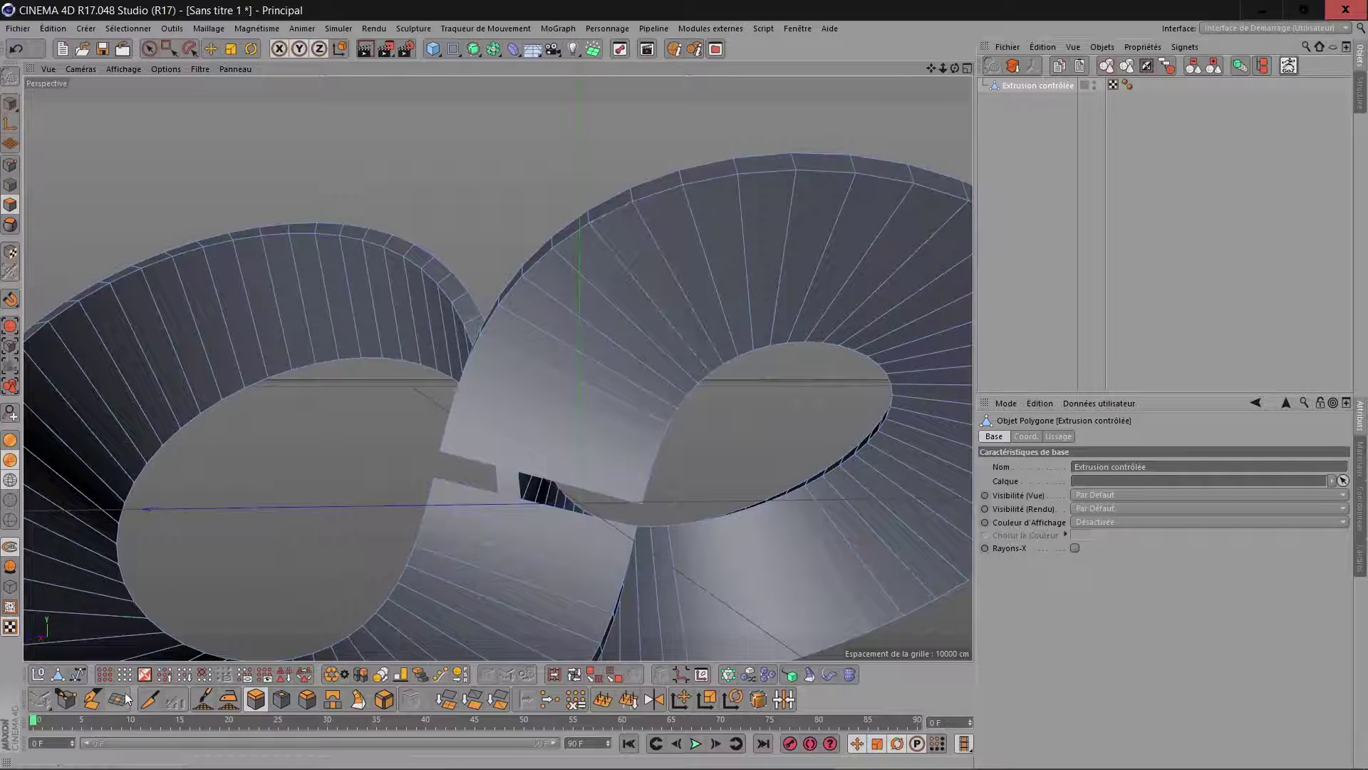
pyautogui.click(123, 697)
pyautogui.moveTo(953, 69)
pyautogui.mouseDown()
pyautogui.moveTo(927, 85)
pyautogui.moveTo(963, 89)
pyautogui.mouseUp()
pyautogui.click(669, 477)
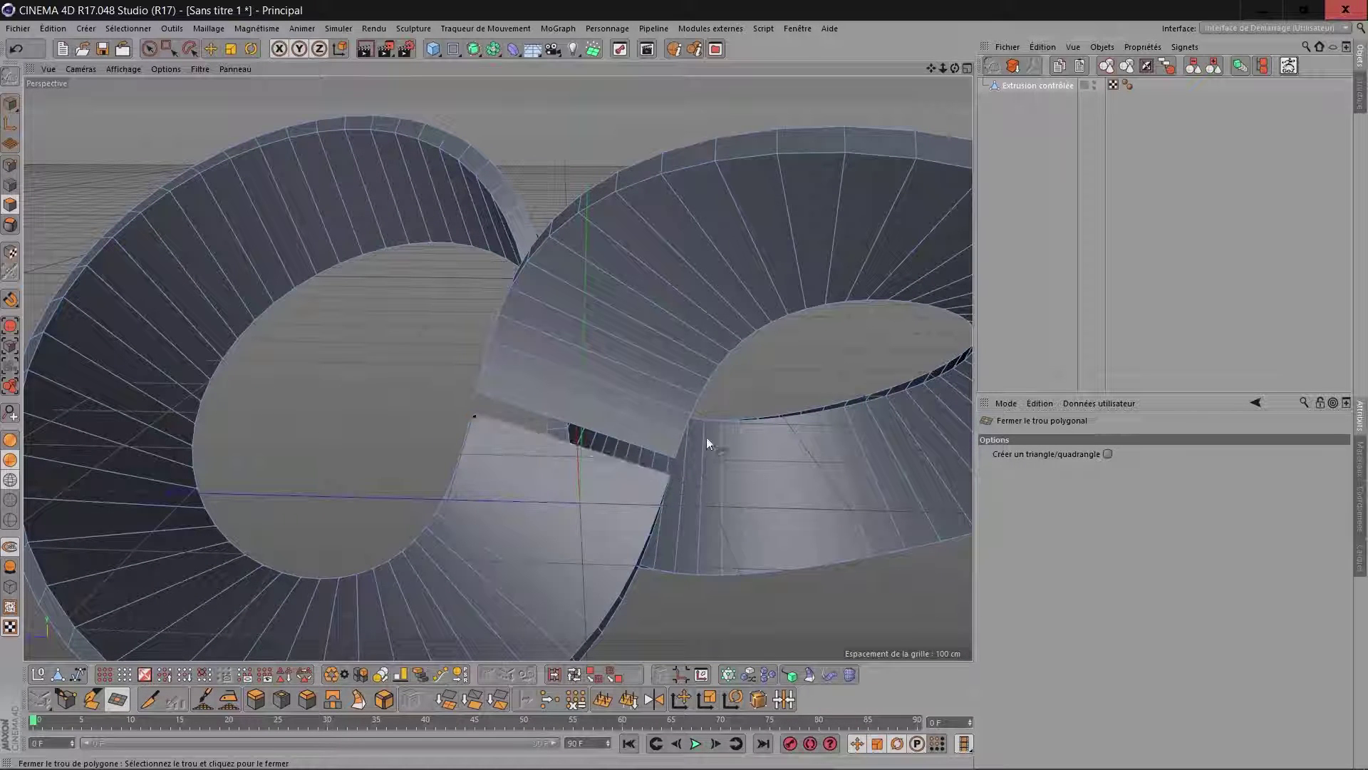
pyautogui.click(481, 417)
pyautogui.moveTo(954, 70); pyautogui.dragTo(964, 87)
pyautogui.click(409, 588)
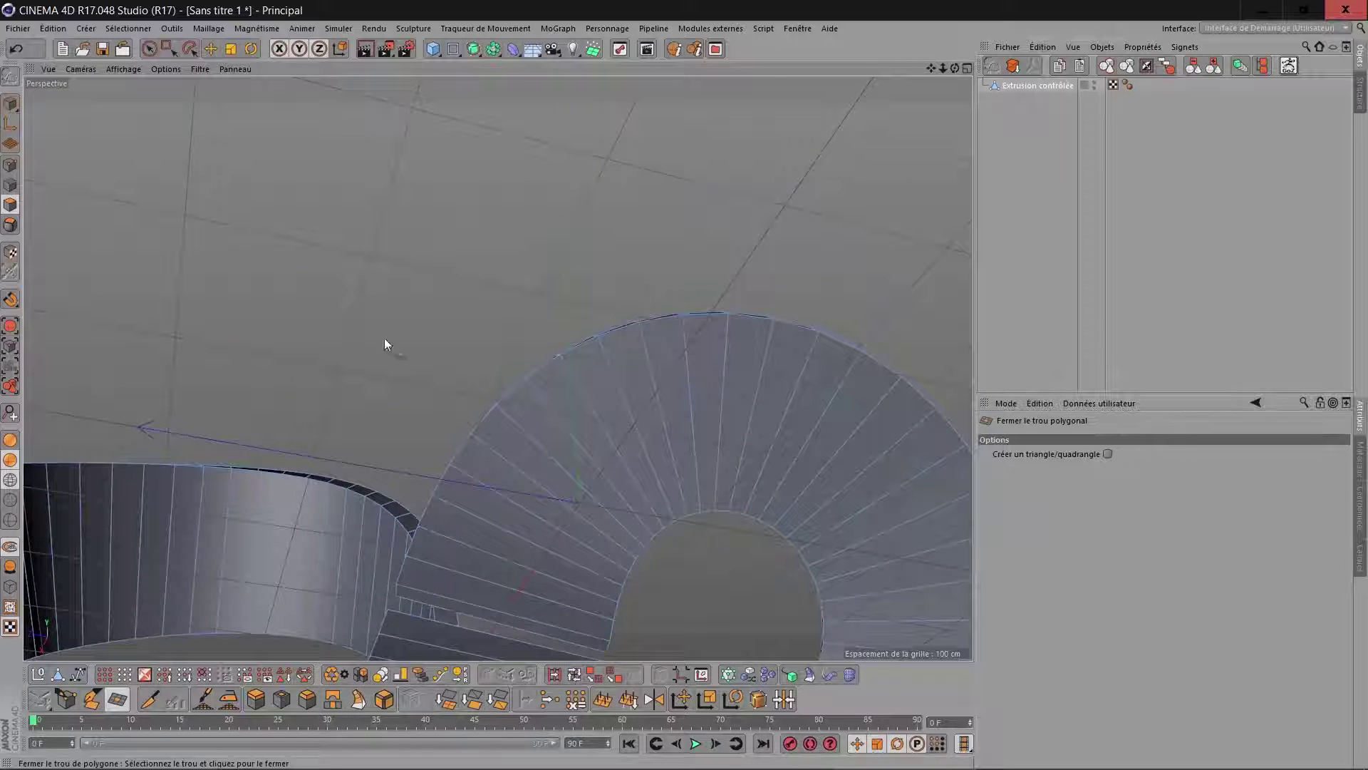
# Step: Select the two facing end caps and bridge them so the band forms one continuous loop
pyautogui.click(160, 53)
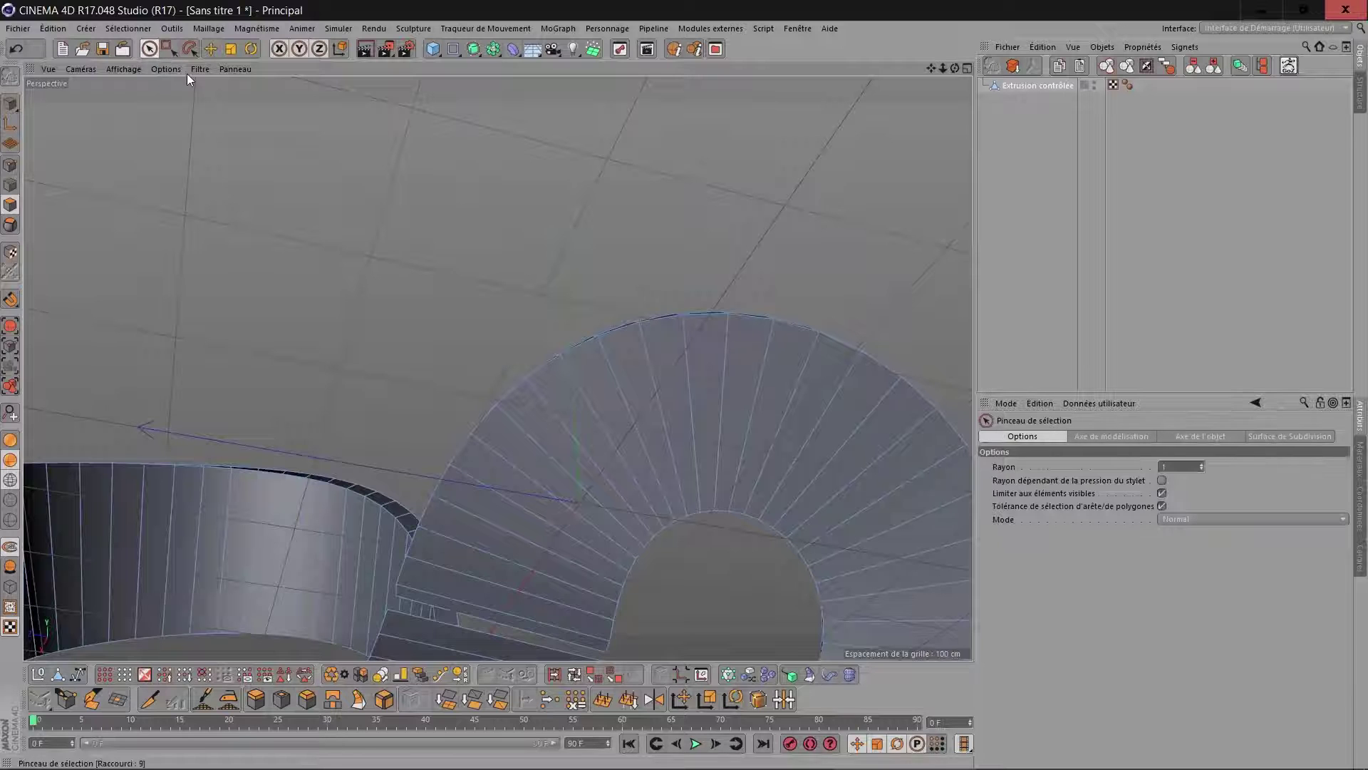
pyautogui.click(418, 599)
pyautogui.moveTo(957, 70); pyautogui.dragTo(933, 64)
pyautogui.keyDown('shift'); pyautogui.click(429, 614); pyautogui.keyUp('shift')
pyautogui.click(333, 697)
pyautogui.moveTo(507, 412); pyautogui.dragTo(506, 439)
pyautogui.scroll(-3, 506, 438)
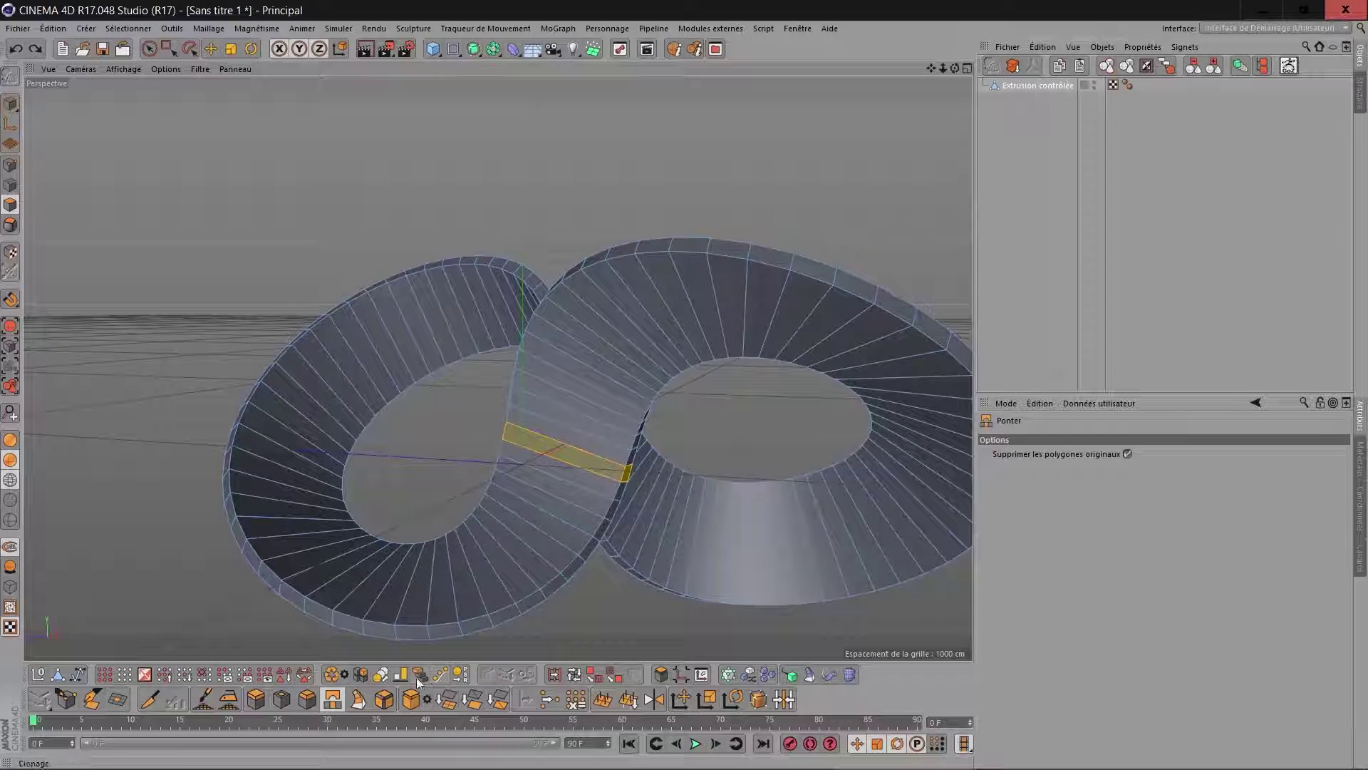
# Step: Loop-select the band's wide faces and extrude them about 18 cm with caps enabled
pyautogui.click(572, 679)
pyautogui.click(585, 470)
pyautogui.scroll(-3, 586, 470)
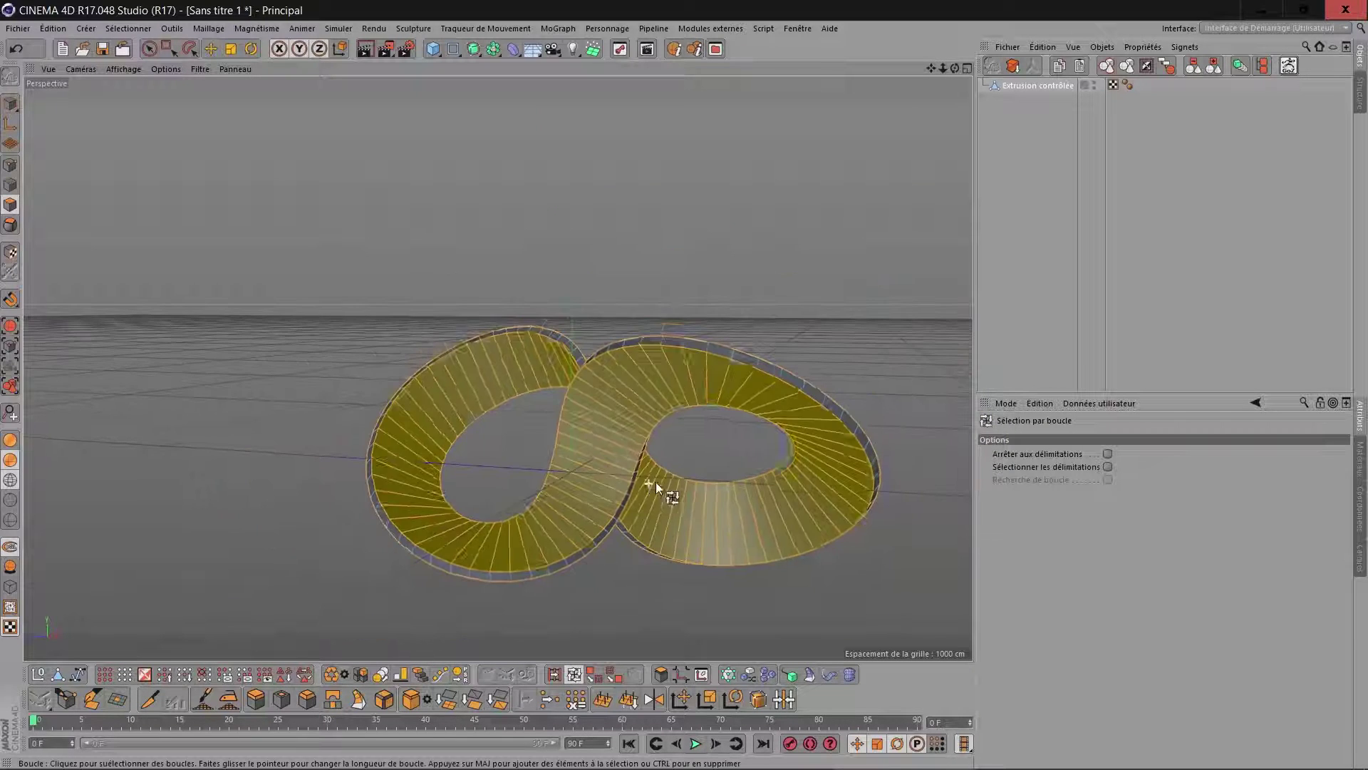
pyautogui.moveTo(954, 69); pyautogui.dragTo(883, 89)
pyautogui.keyDown('alt'); pyautogui.moveTo(611, 455); pyautogui.dragTo(147, 438); pyautogui.keyUp('alt')
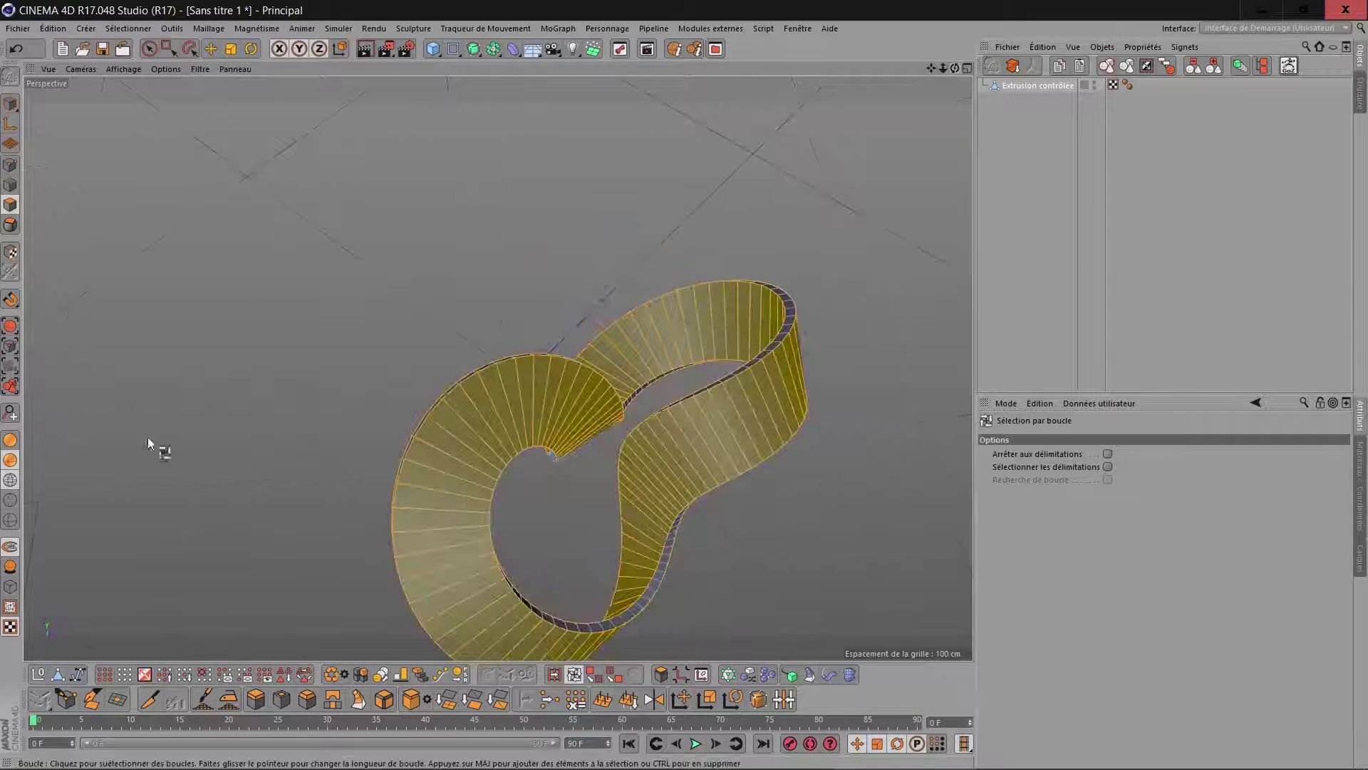
pyautogui.click(147, 679)
pyautogui.click(148, 678)
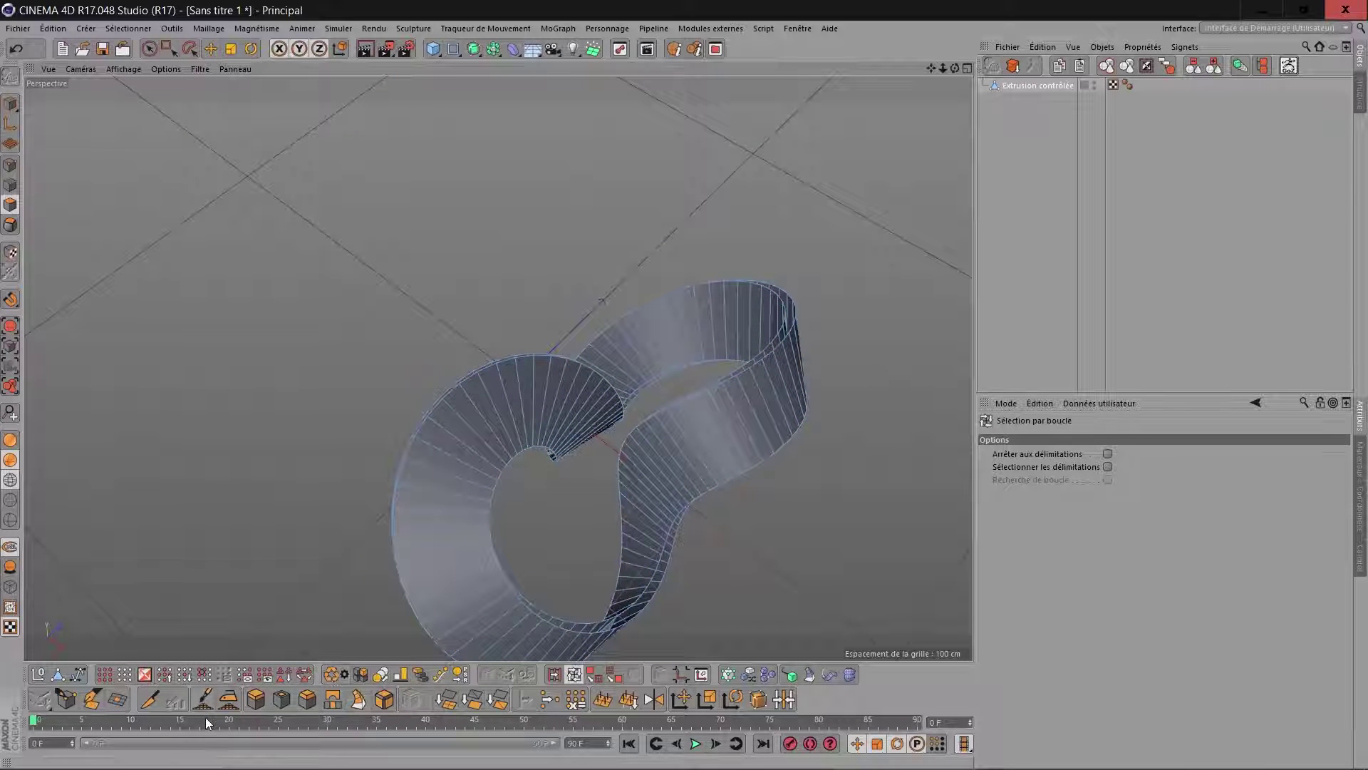
pyautogui.click(260, 695)
pyautogui.click(1189, 524)
pyautogui.moveTo(784, 520); pyautogui.dragTo(795, 520)
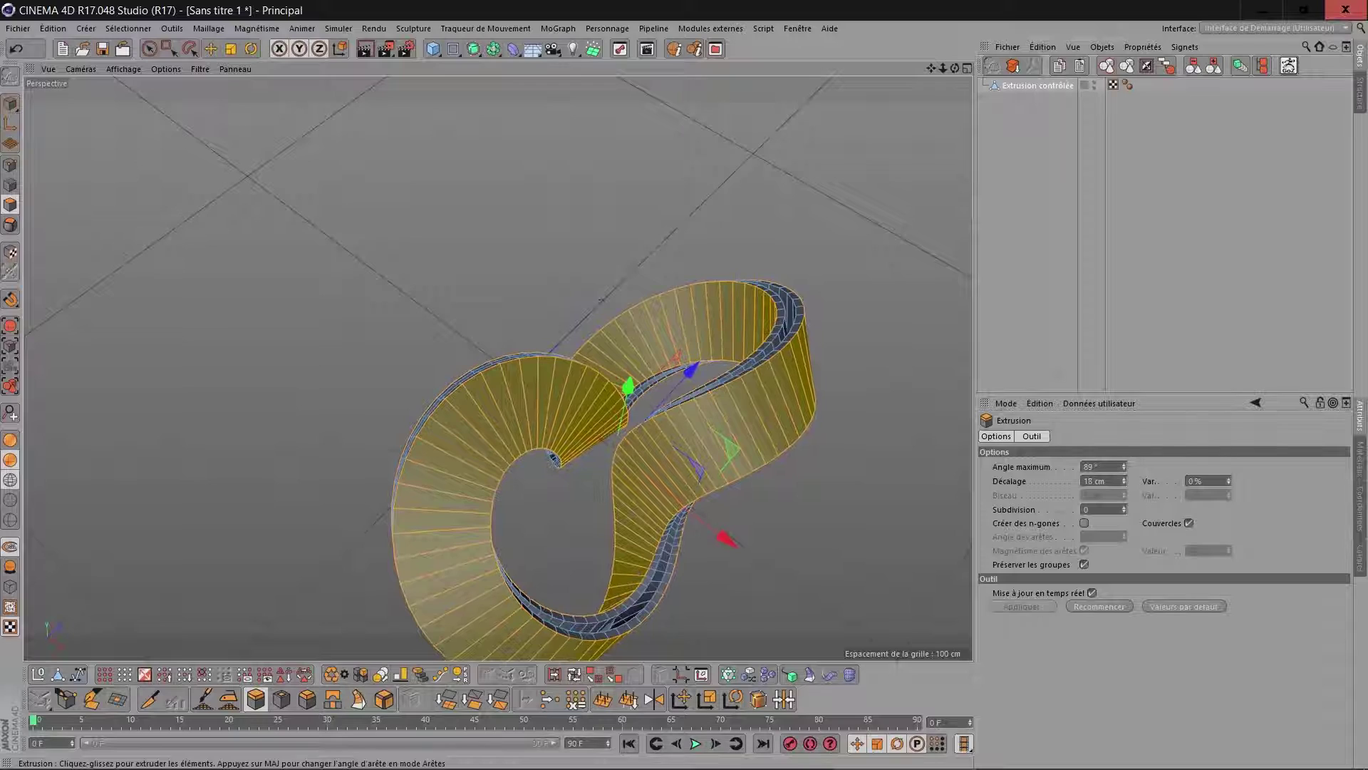
pyautogui.keyDown('alt'); pyautogui.moveTo(614, 455); pyautogui.dragTo(614, 454); pyautogui.keyUp('alt')
# Step: Inset the selected wide faces by 94 cm, leaving a narrow strip along the middle of the band
pyautogui.moveTo(954, 69); pyautogui.dragTo(956, 73)
pyautogui.click(279, 701)
pyautogui.moveTo(331, 534); pyautogui.dragTo(398, 534)
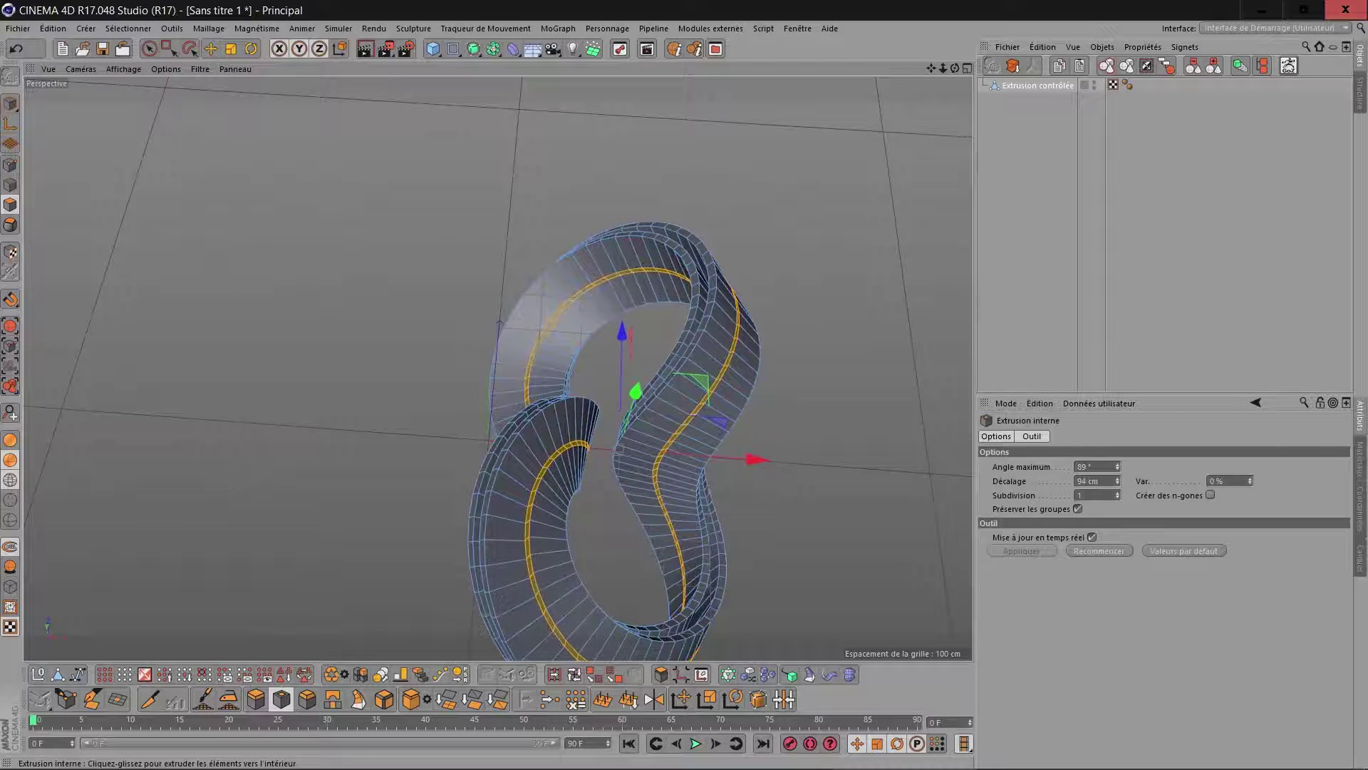
# Step: Extrude the narrow central strip 53 cm without caps to raise a wall along the band
pyautogui.click(257, 695)
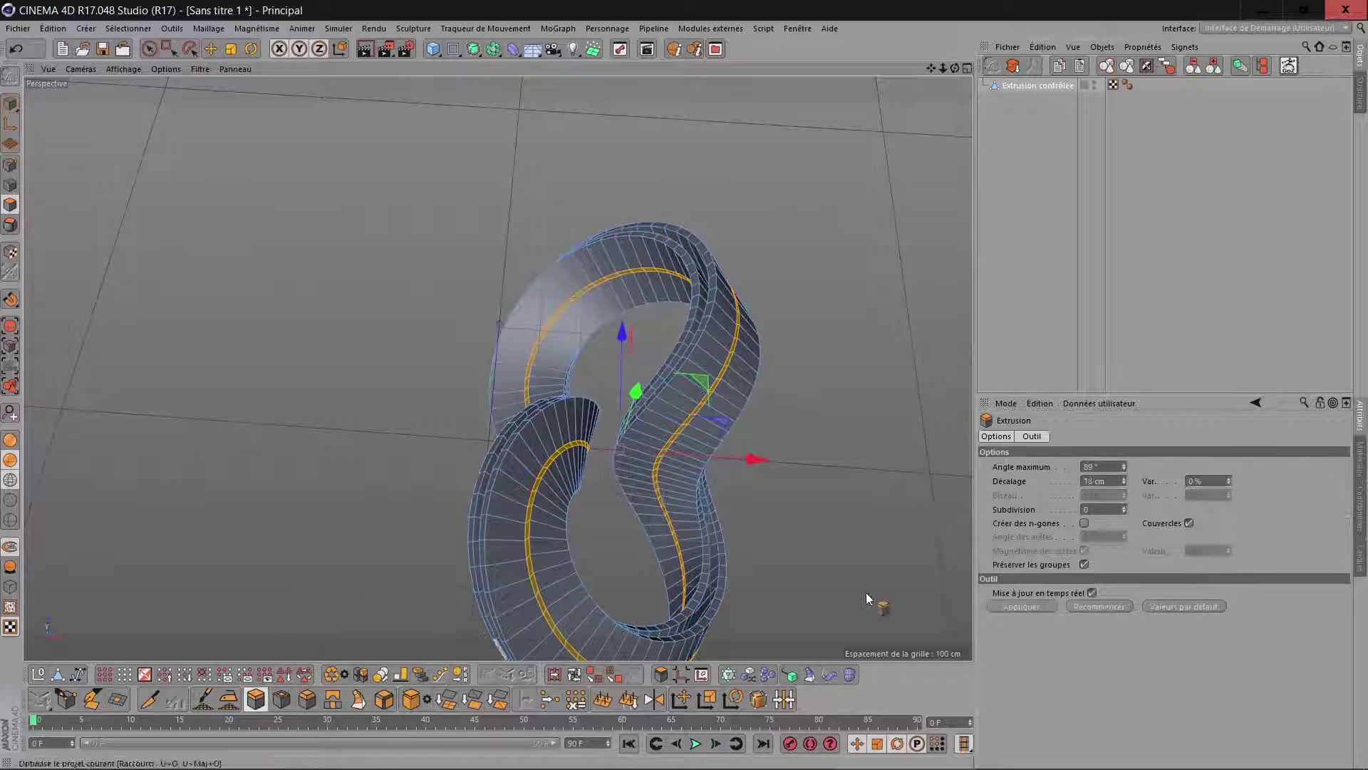
pyautogui.moveTo(773, 503)
pyautogui.mouseDown()
pyautogui.moveTo(860, 503)
pyautogui.moveTo(791, 503)
pyautogui.mouseUp()
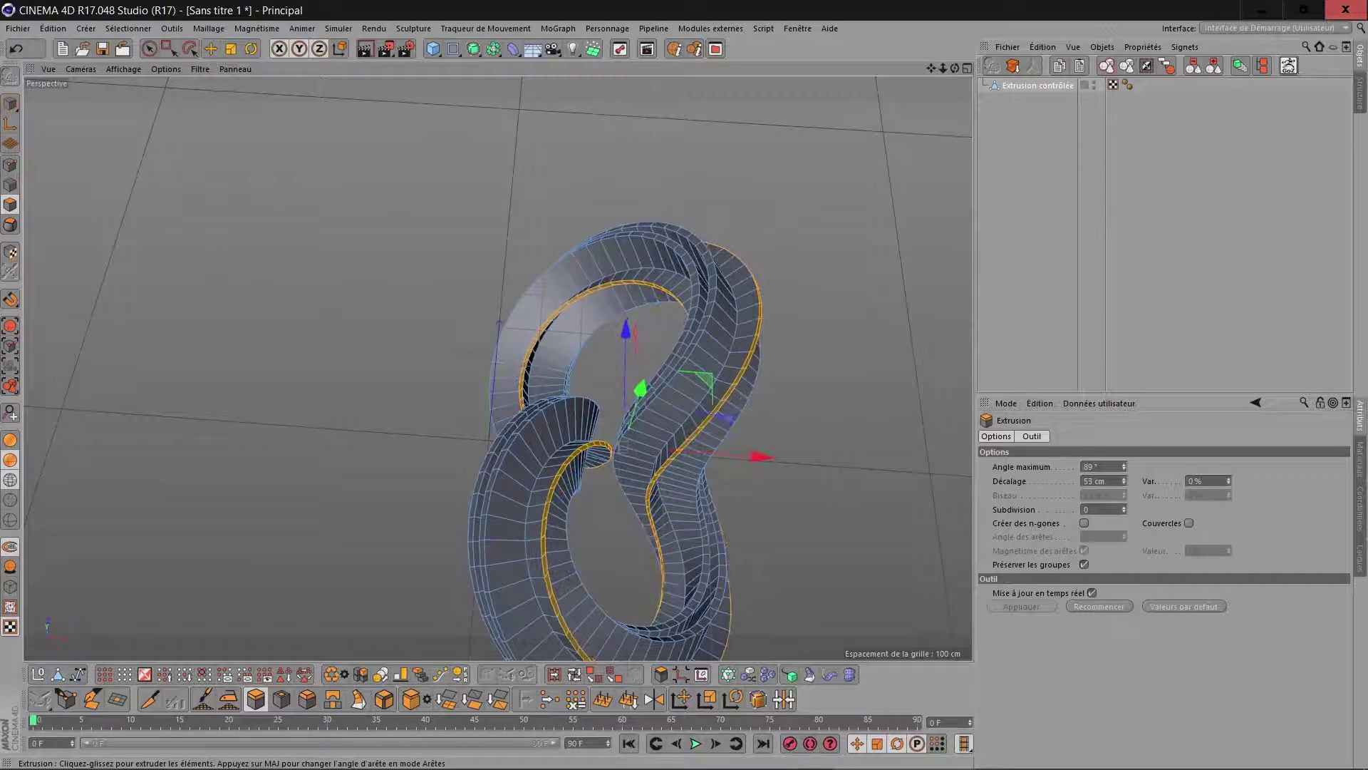
# Step: Loop-select the side faces of the raised wall and make a loop cut close to its outer edge, limited to the selection
pyautogui.moveTo(956, 69); pyautogui.dragTo(1183, 19)
pyautogui.keyDown('alt'); pyautogui.moveTo(623, 448); pyautogui.dragTo(543, 421); pyautogui.keyUp('alt')
pyautogui.press('u')
pyautogui.press('l')
pyautogui.click(533, 281)
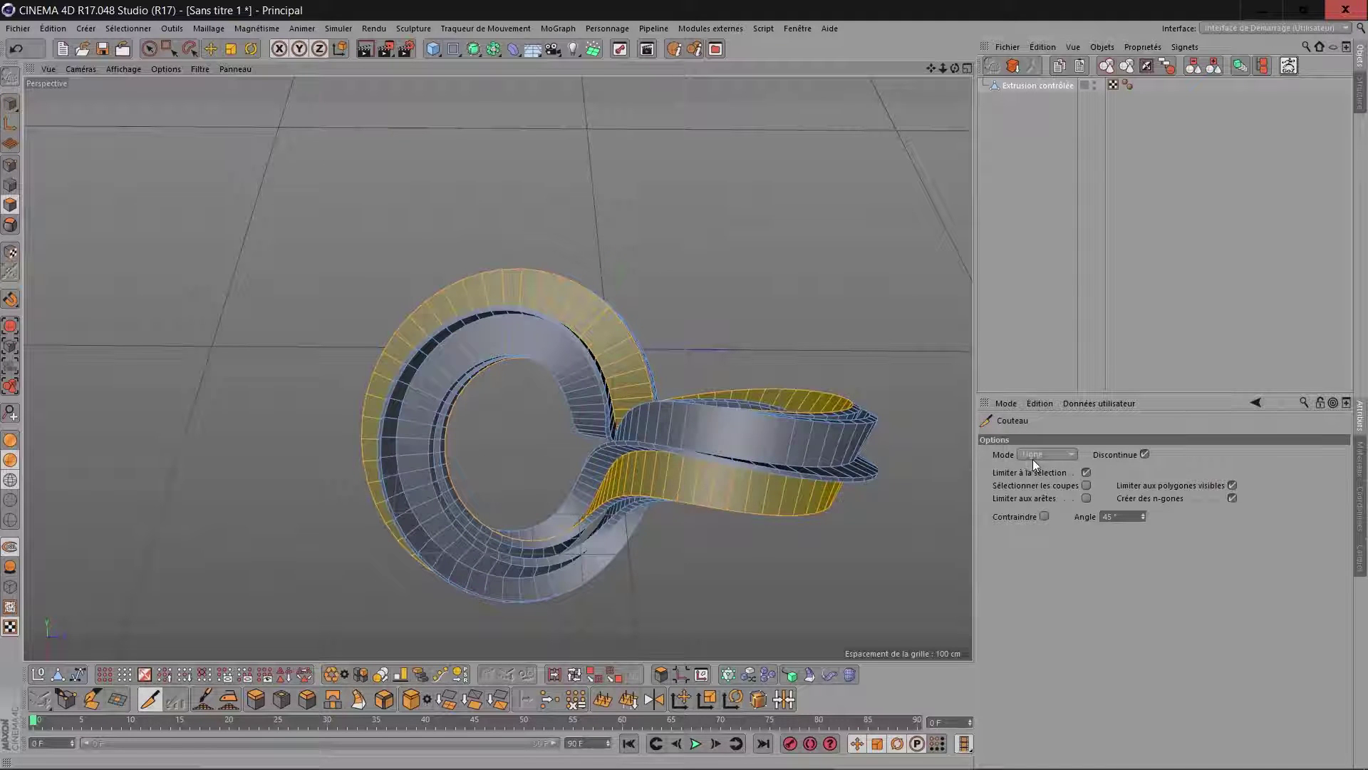
pyautogui.click(1033, 458)
pyautogui.click(1033, 512)
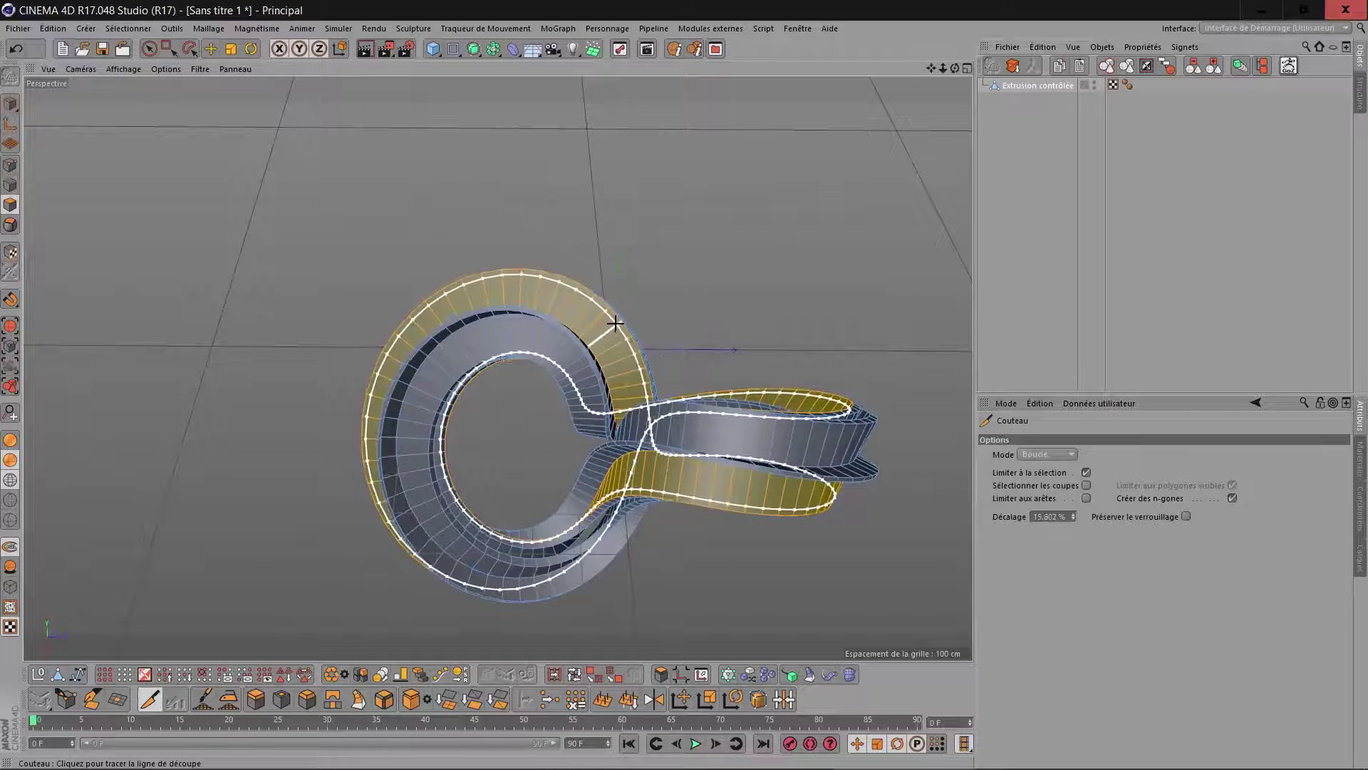
pyautogui.scroll(8, 616, 324)
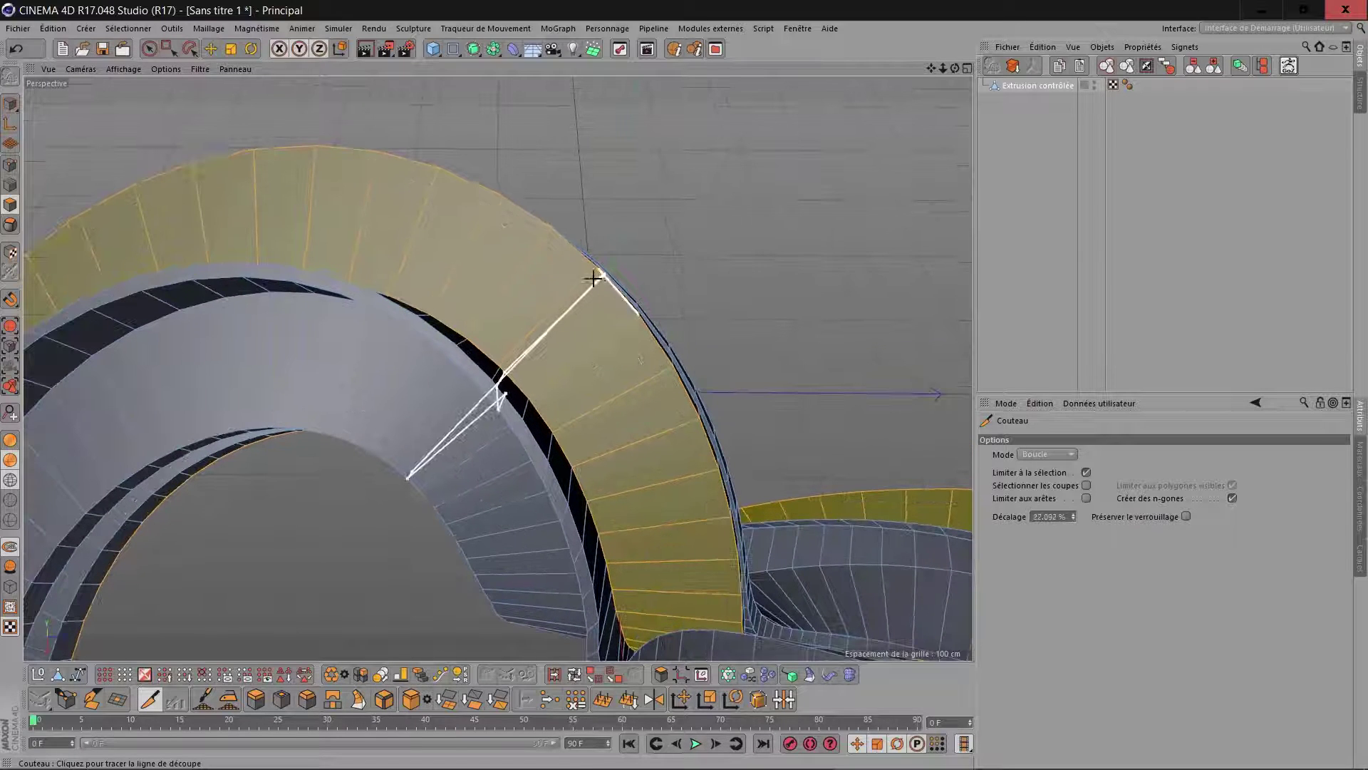
pyautogui.click(589, 275)
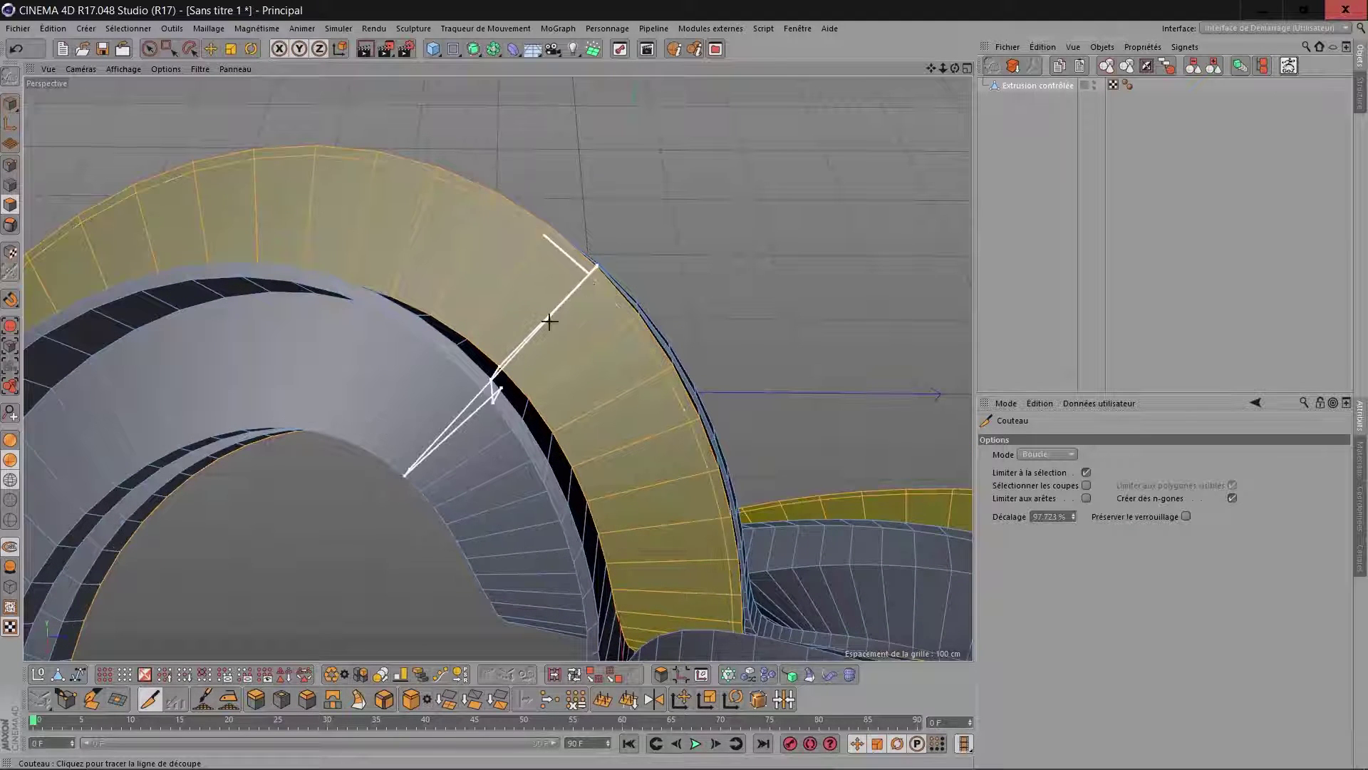
# Step: Loop-select the thin strip created by the cut along the wall's outer edge and extrude it 58 cm
pyautogui.click(571, 673)
pyautogui.click(667, 370)
pyautogui.scroll(-1, 667, 370)
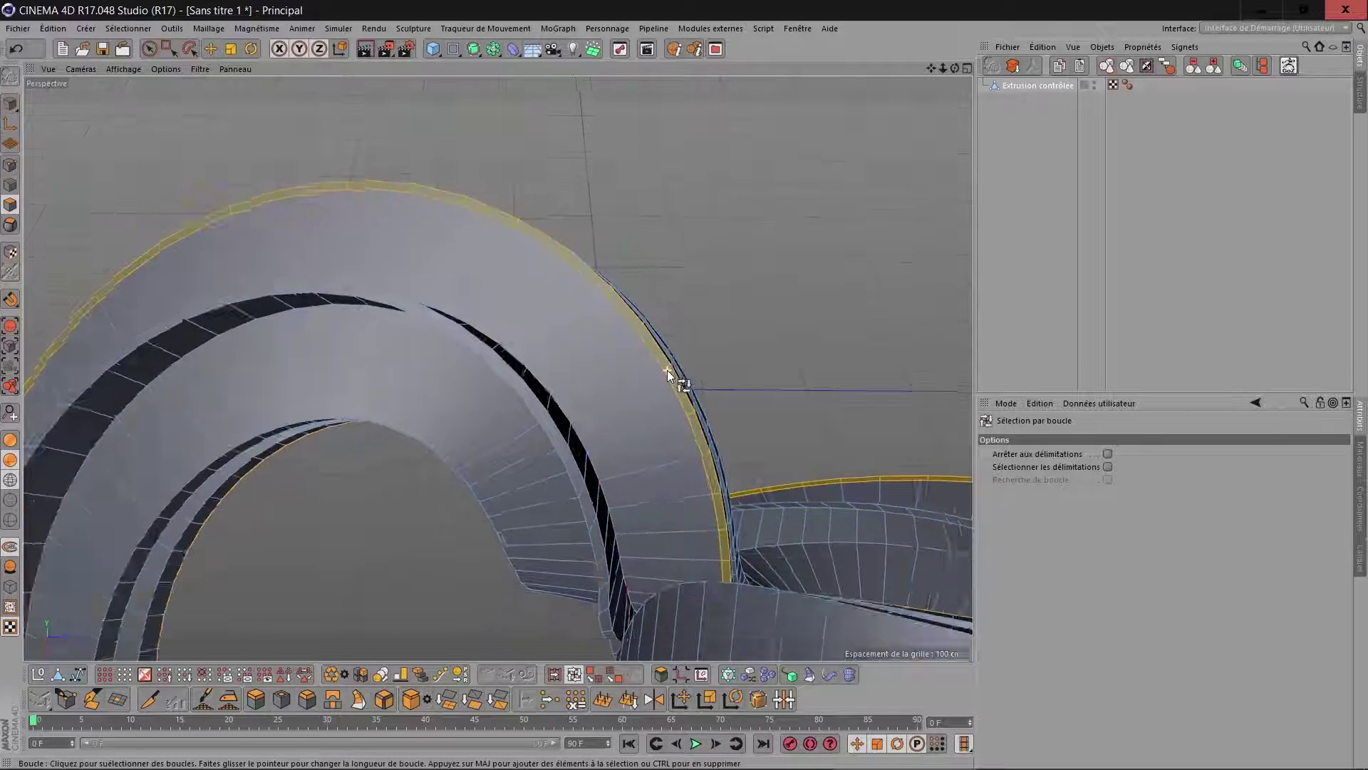
pyautogui.scroll(-3, 667, 370)
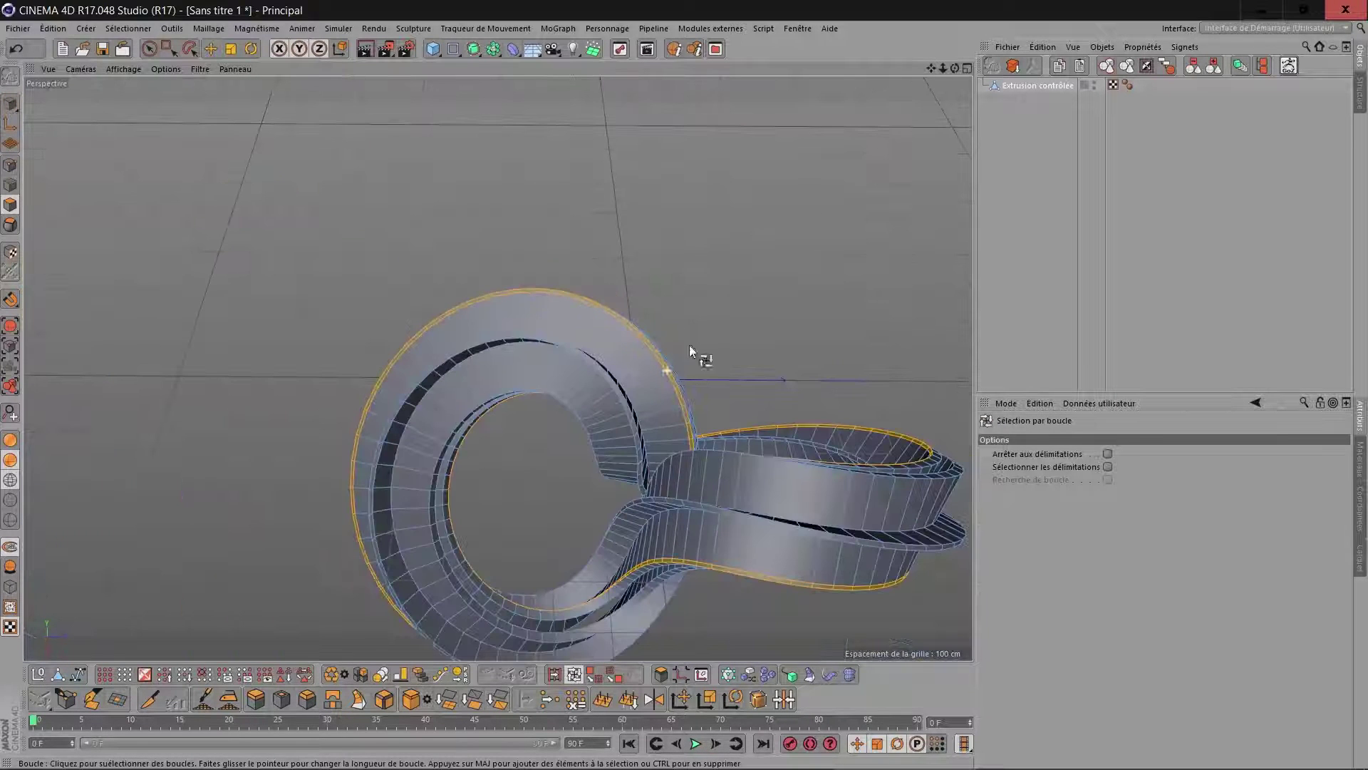
pyautogui.click(255, 700)
pyautogui.moveTo(946, 68); pyautogui.dragTo(1083, 171)
pyautogui.keyDown('alt'); pyautogui.moveTo(599, 459); pyautogui.dragTo(597, 461); pyautogui.keyUp('alt')
pyautogui.moveTo(599, 459)
pyautogui.mouseDown()
pyautogui.moveTo(663, 459)
pyautogui.moveTo(611, 459)
pyautogui.mouseUp()
# Step: Loop-select the side faces of the newest 58 cm wall and loop-cut them near the outer edge, limited to the selection
pyautogui.moveTo(954, 69); pyautogui.dragTo(805, 7)
pyautogui.keyDown('alt'); pyautogui.moveTo(605, 466); pyautogui.dragTo(641, 478); pyautogui.keyUp('alt')
pyautogui.moveTo(955, 68); pyautogui.dragTo(979, 1)
pyautogui.scroll(3, 826, 194)
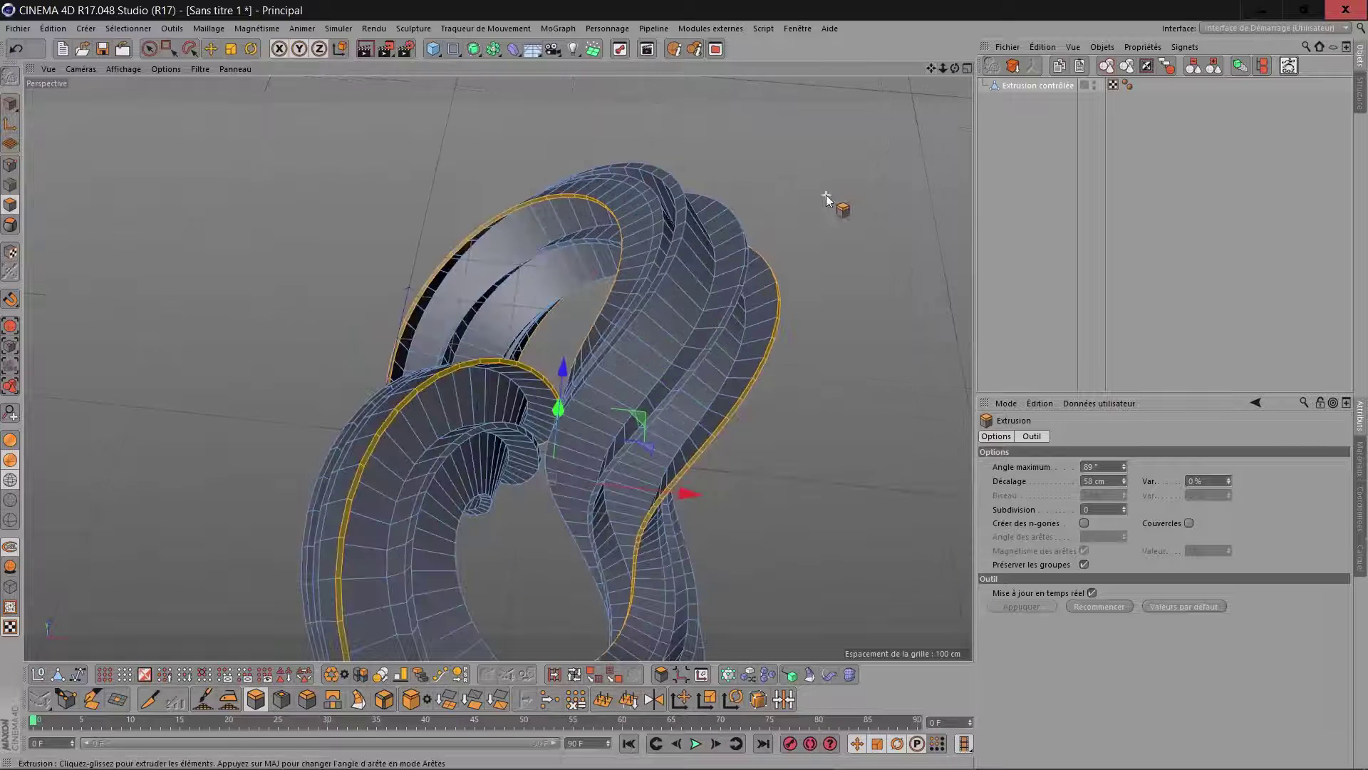
pyautogui.press('u')
pyautogui.press('l')
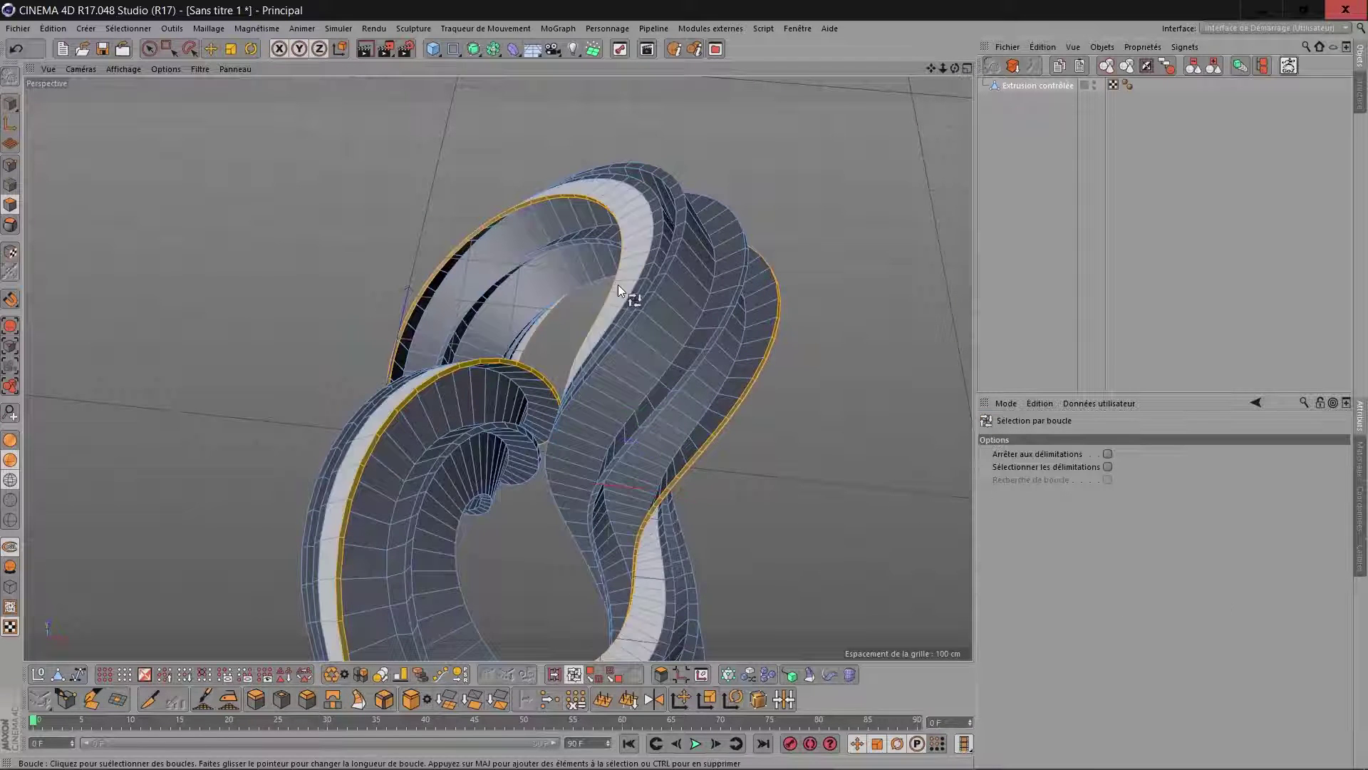
pyautogui.click(634, 250)
pyautogui.click(150, 698)
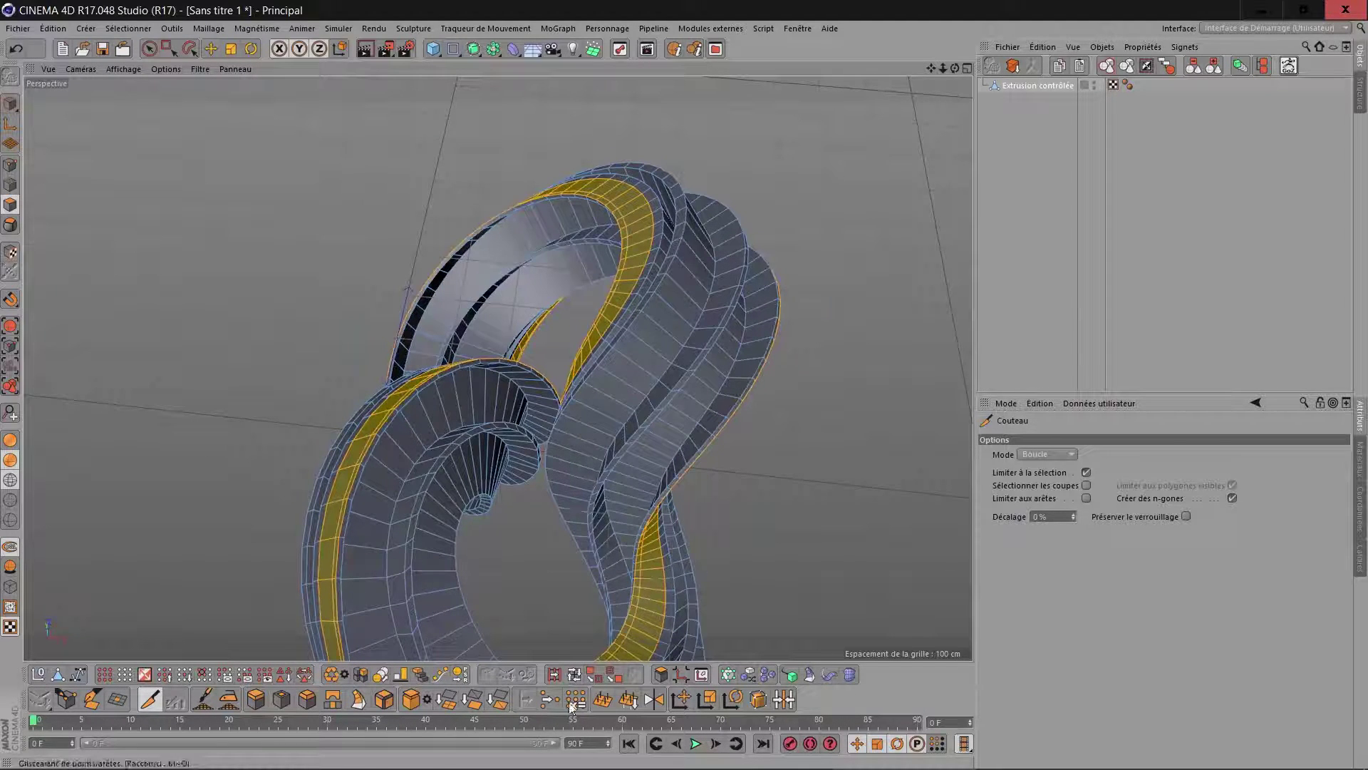
# Step: Loop-select the thin strip beside the new cut and extrude it about 34.4 cm without caps
pyautogui.click(577, 675)
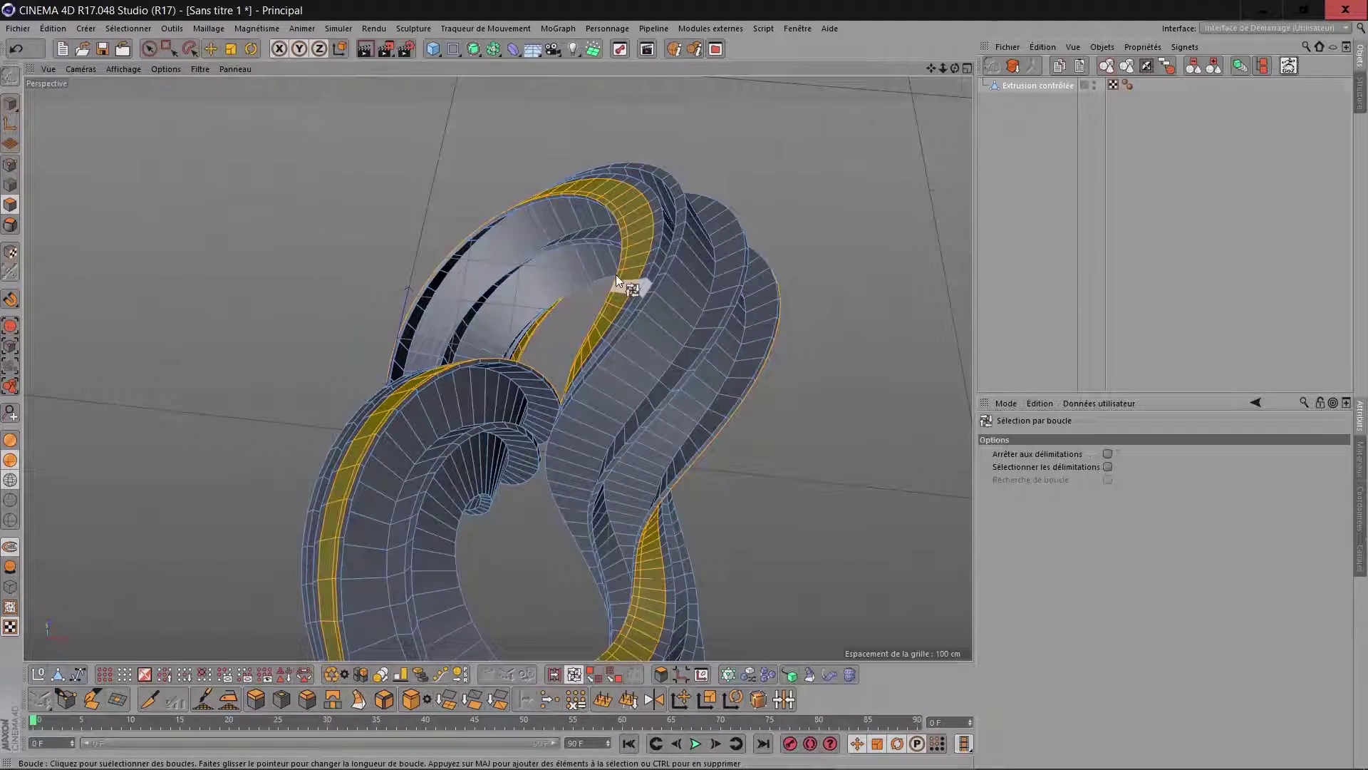
pyautogui.click(623, 224)
pyautogui.click(260, 696)
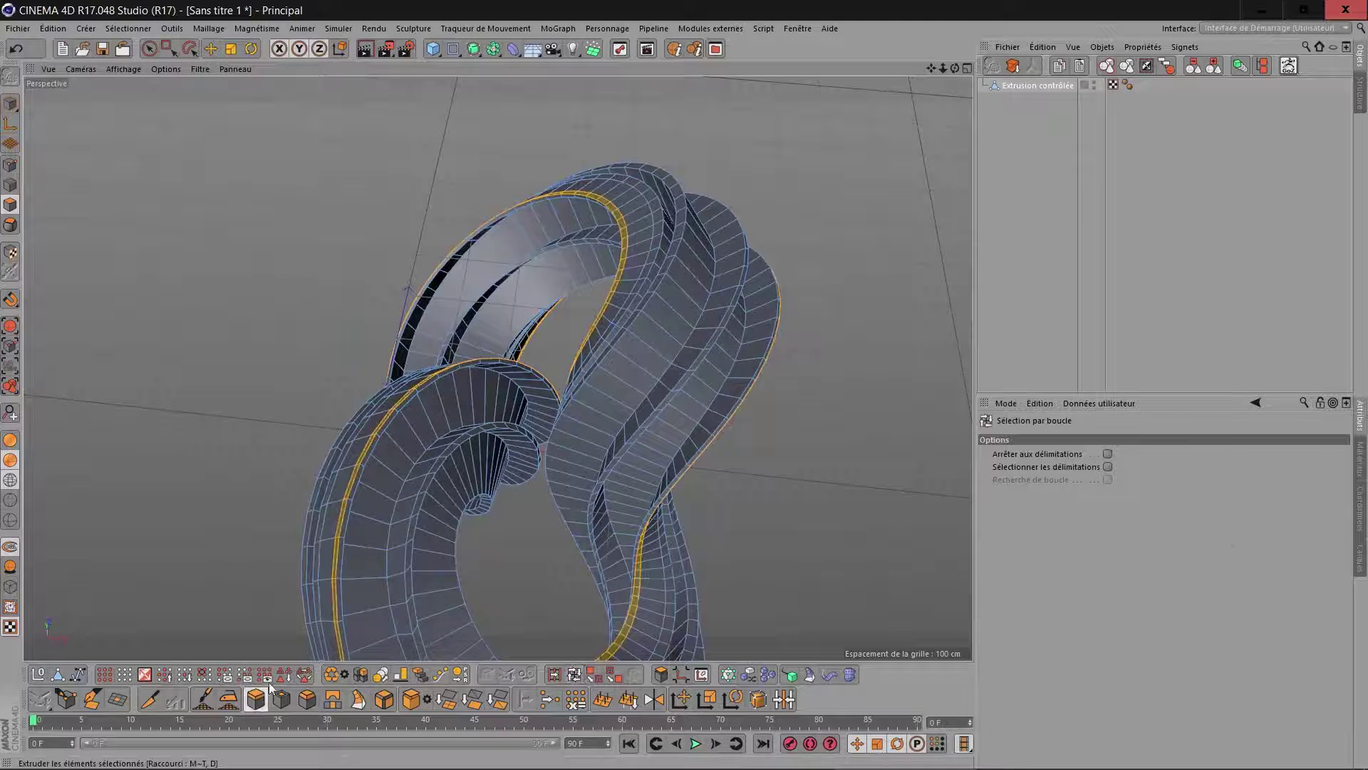
pyautogui.moveTo(754, 439); pyautogui.dragTo(779, 440)
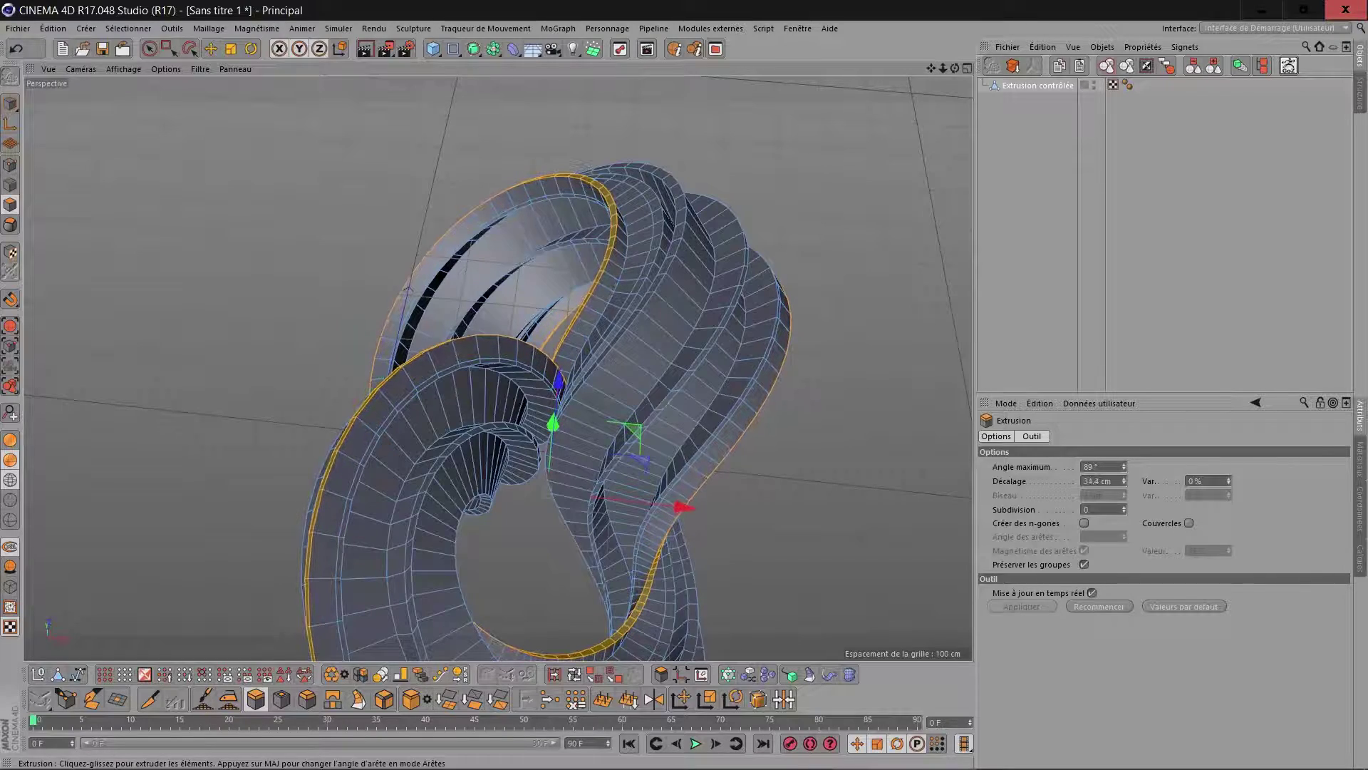
# Step: Undo the wall extrusions, cuts and inset back to the plain thin band with its wide faces selected
pyautogui.moveTo(955, 68); pyautogui.dragTo(805, 128)
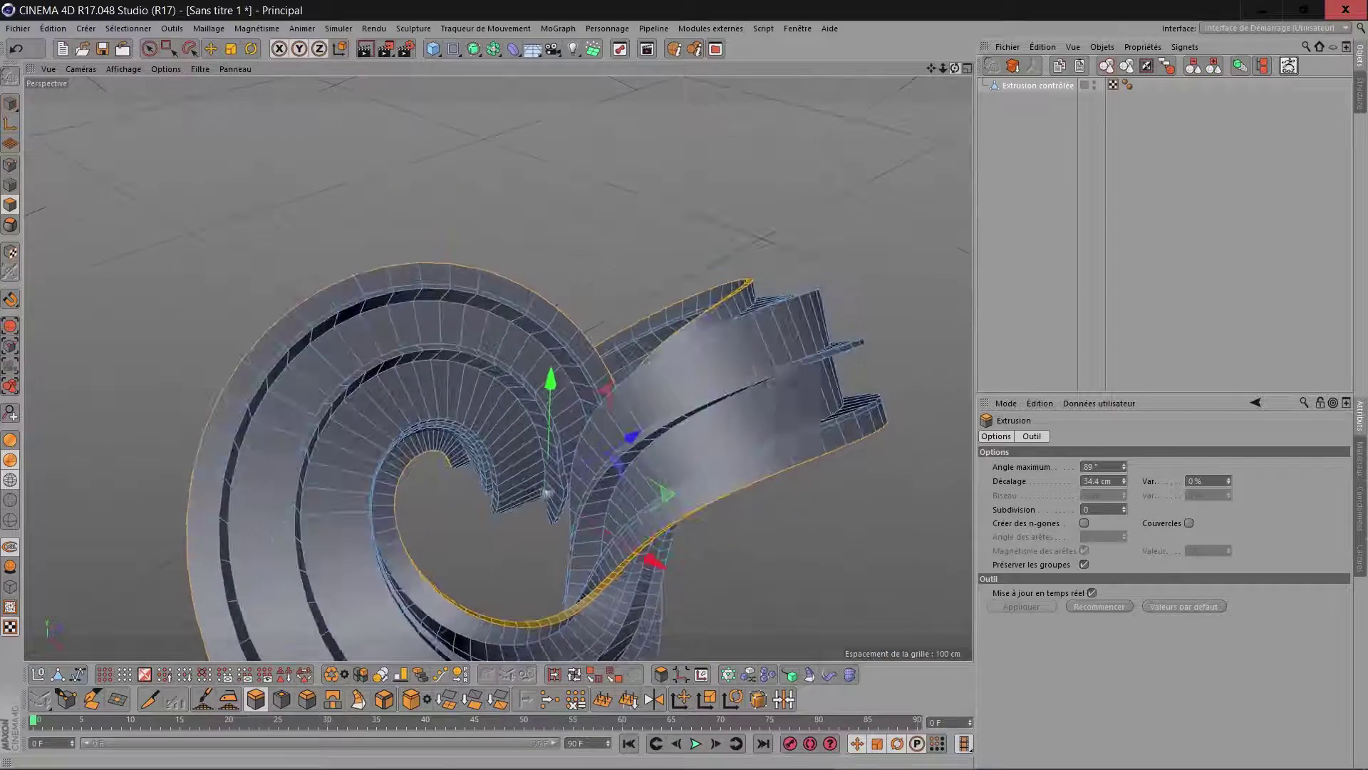
pyautogui.scroll(-4, 802, 418)
pyautogui.moveTo(930, 66); pyautogui.dragTo(1080, 68)
pyautogui.keyDown('alt'); pyautogui.moveTo(692, 79); pyautogui.dragTo(667, 95); pyautogui.keyUp('alt')
pyautogui.click(15, 52)
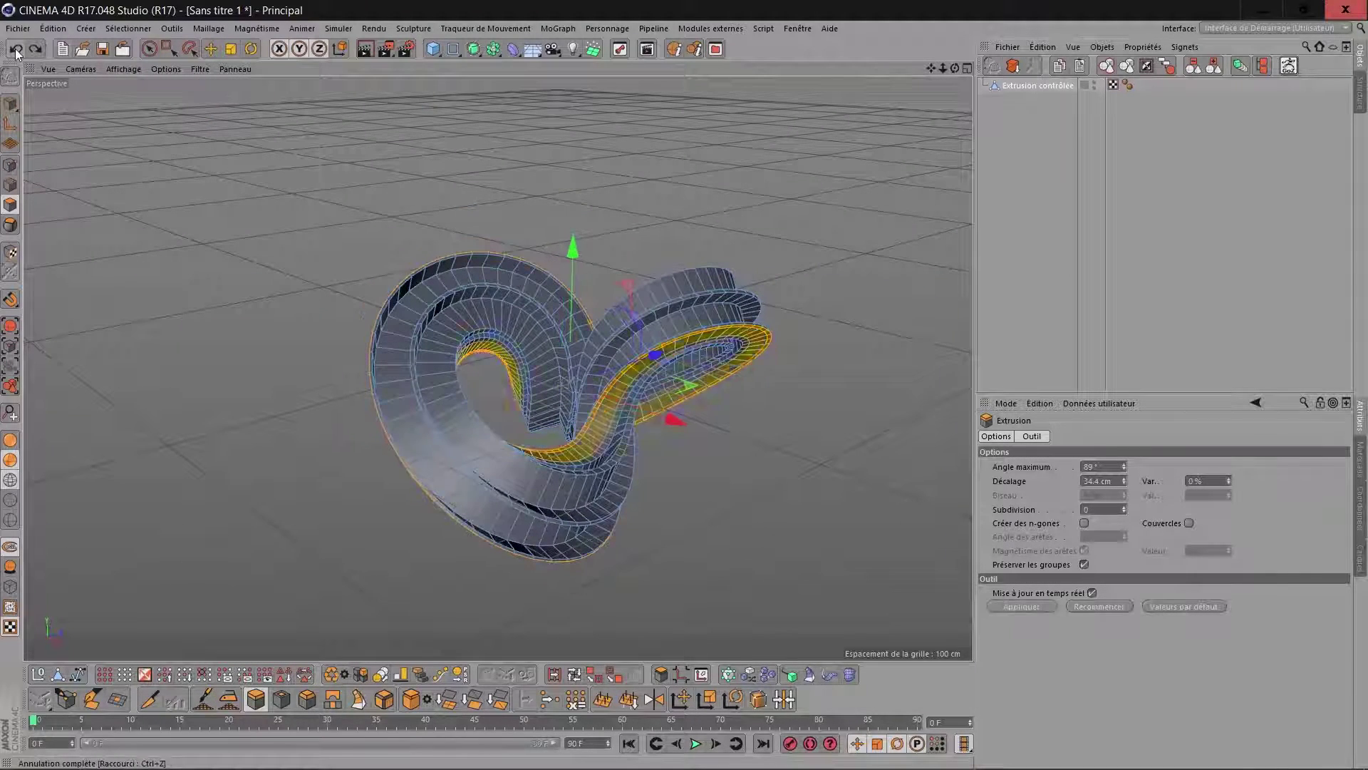
pyautogui.click(16, 51)
pyautogui.click(15, 51)
pyautogui.click(15, 51)
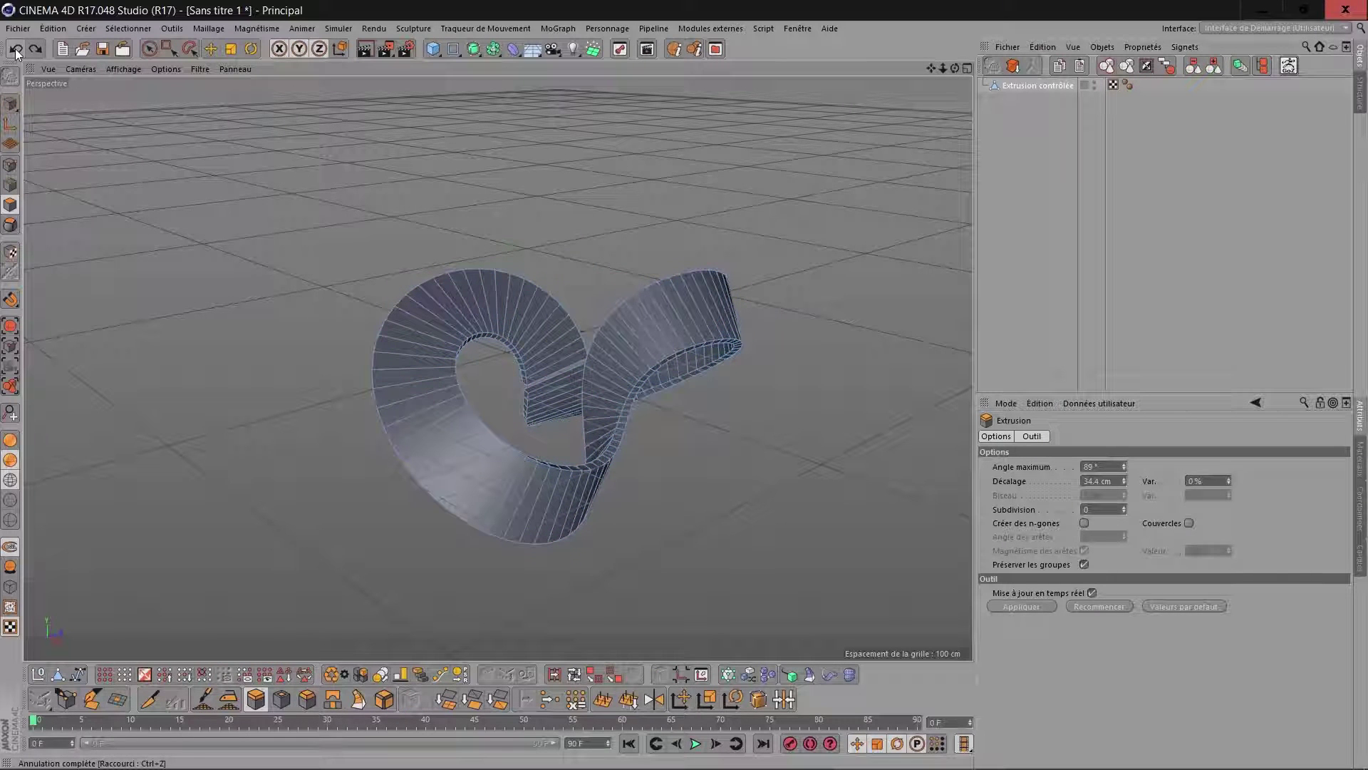
pyautogui.click(15, 51)
pyautogui.click(37, 47)
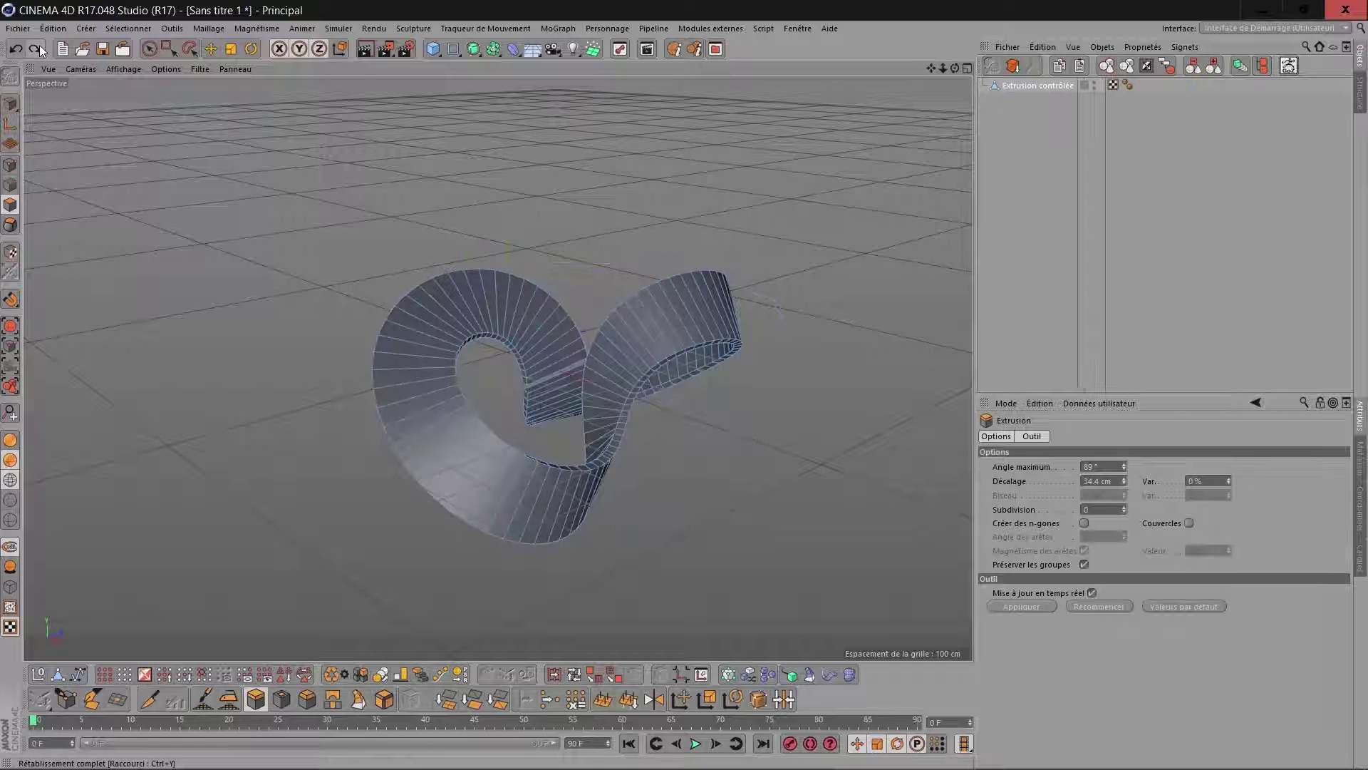
pyautogui.click(40, 45)
pyautogui.click(39, 45)
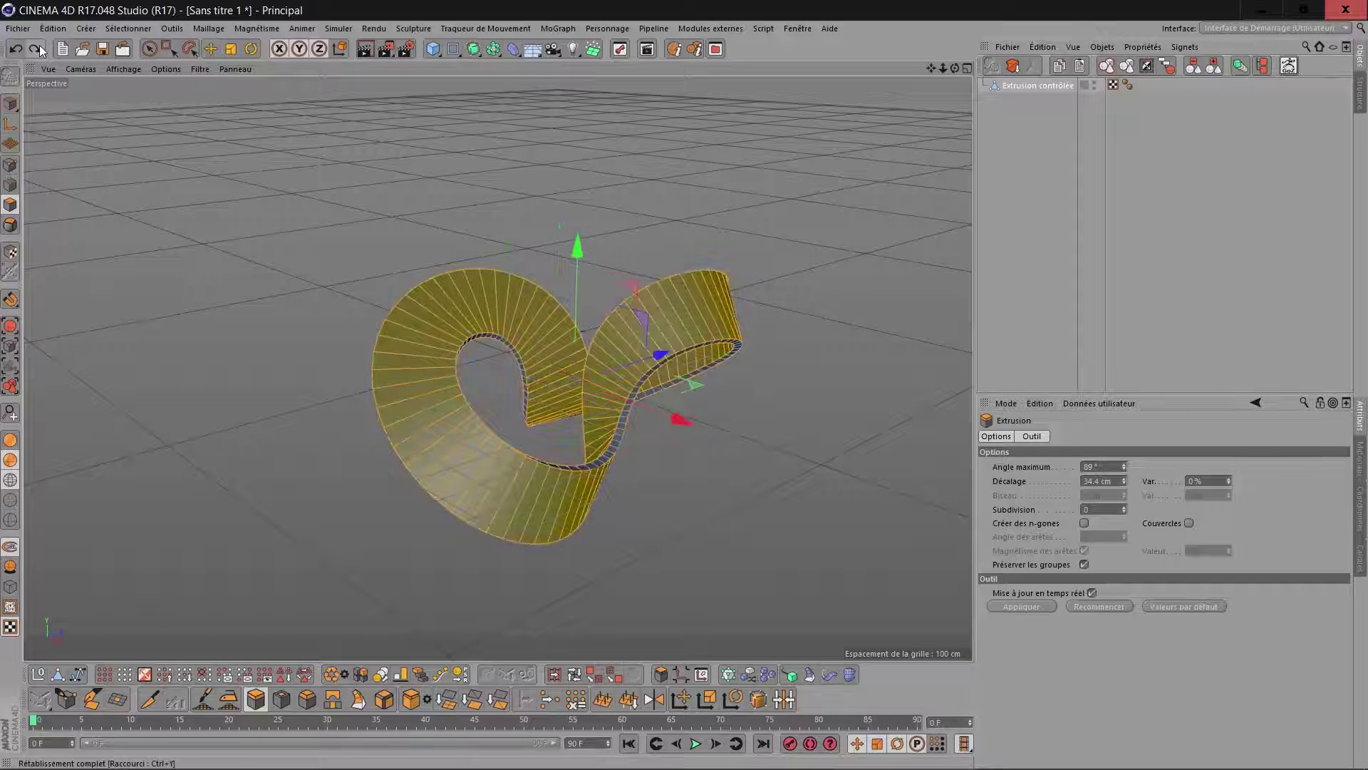
# Step: Invert the selection to the band's narrow side faces and delete them, leaving only the two wide surfaces
pyautogui.moveTo(954, 67); pyautogui.dragTo(98, 608)
pyautogui.click(146, 674)
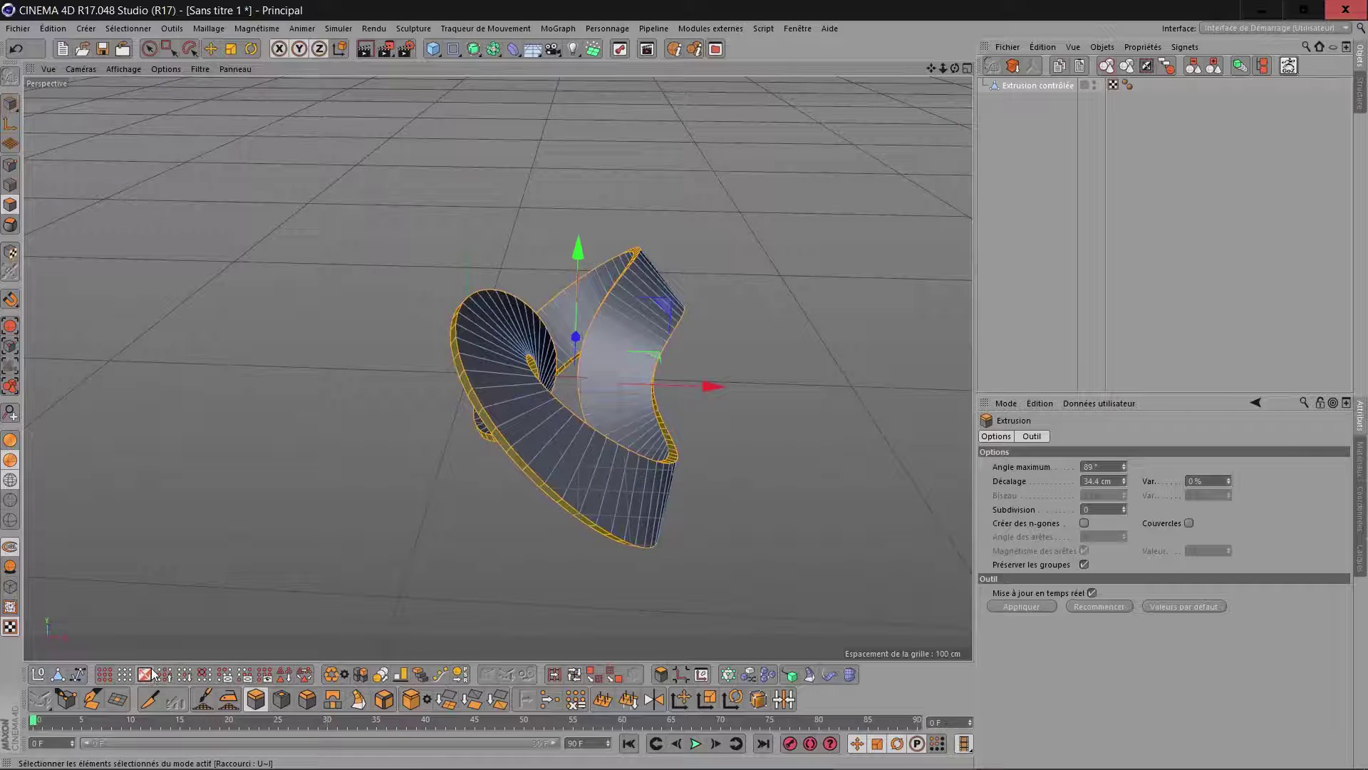
pyautogui.click(151, 674)
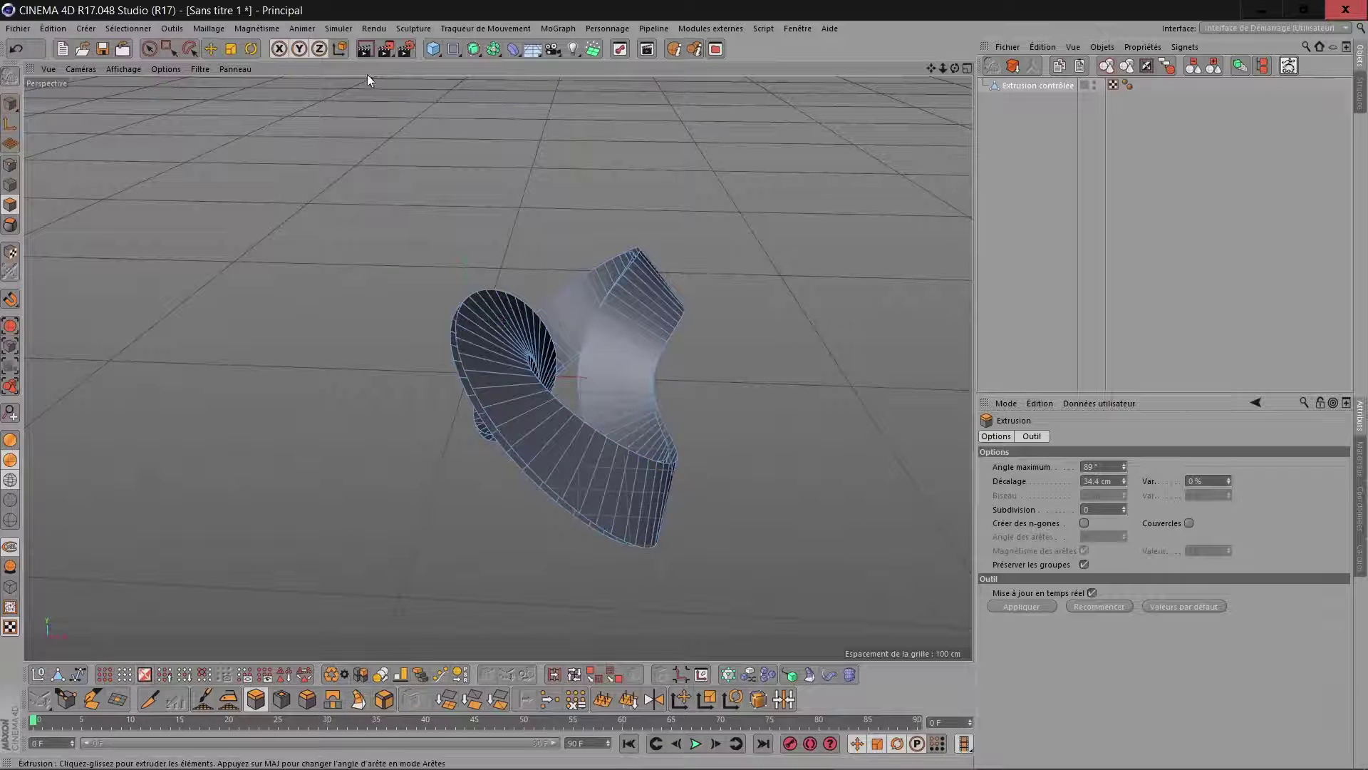
# Step: Create a Surface Tissu generator and make the Extrusion contrôlée band its child
pyautogui.click(339, 28)
pyautogui.moveTo(357, 49)
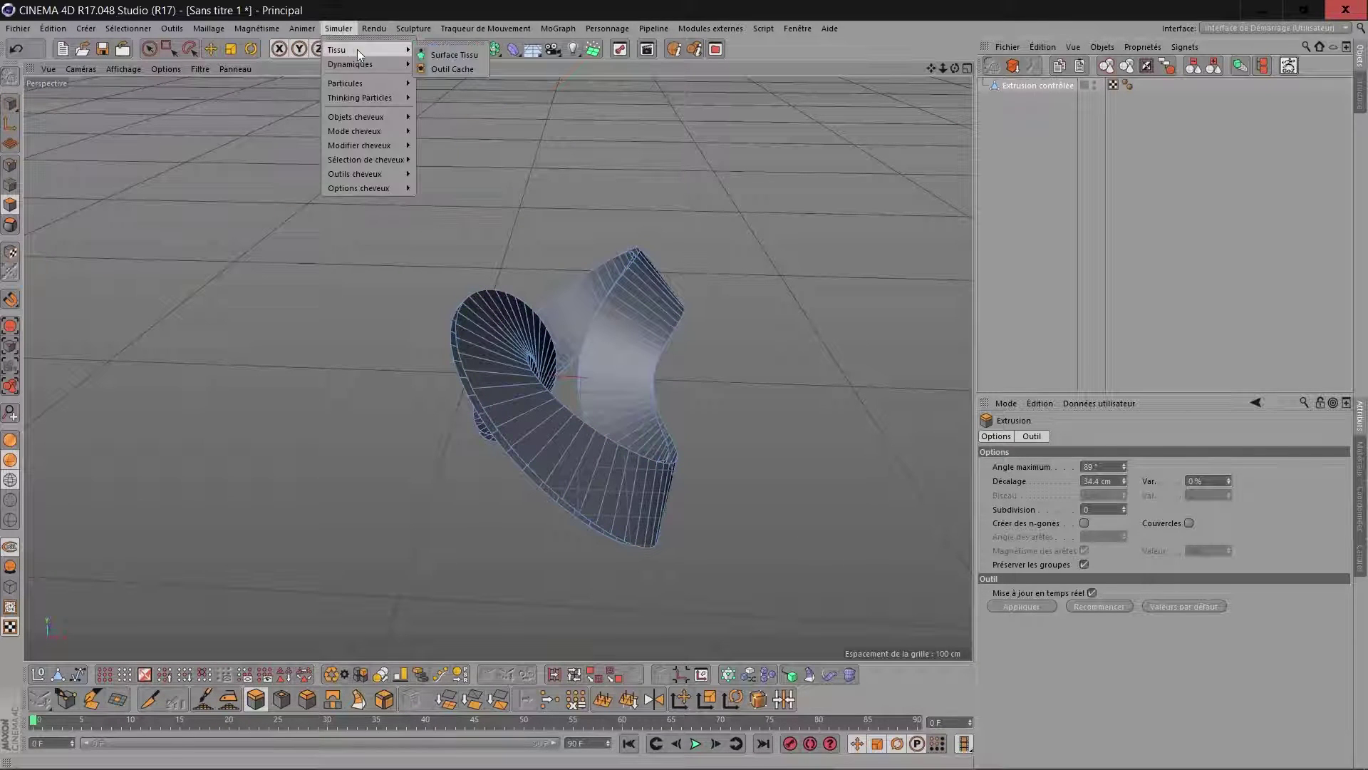
pyautogui.click(442, 55)
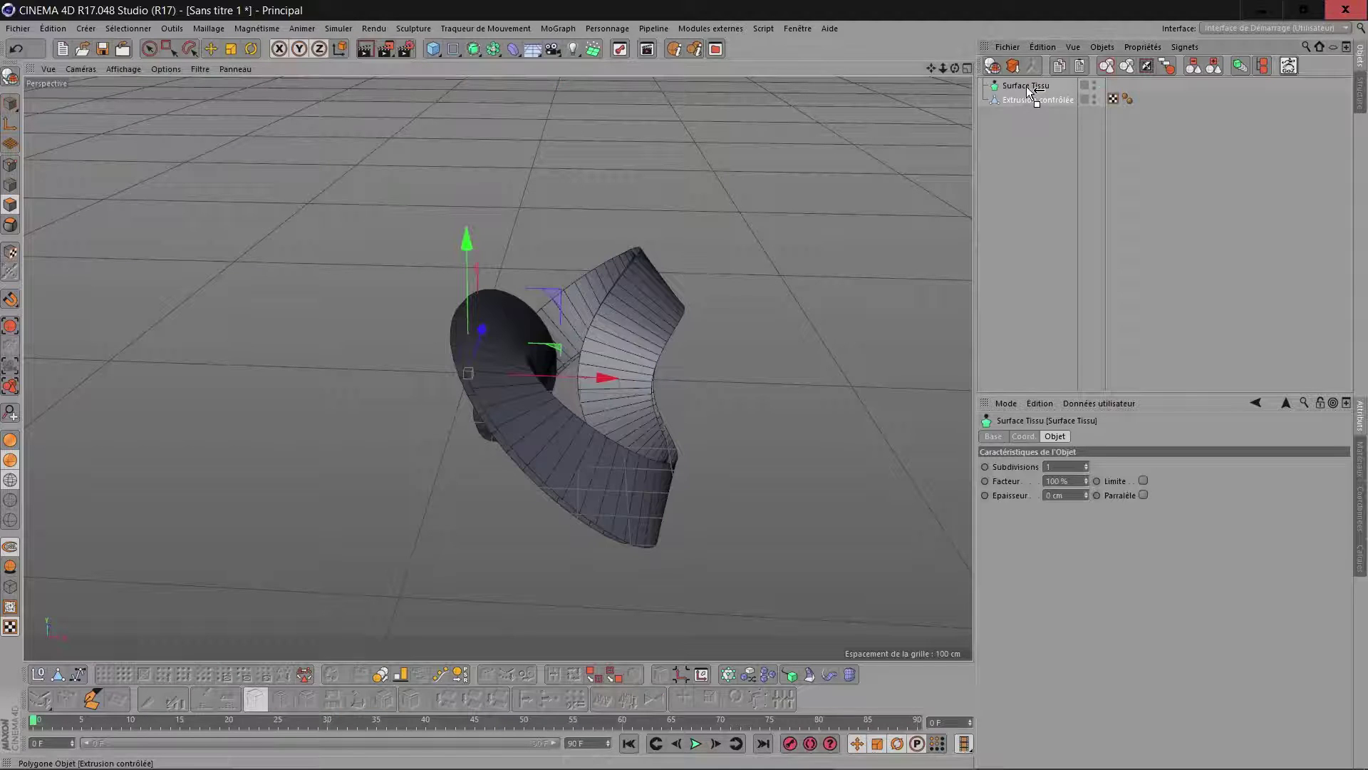
pyautogui.moveTo(1028, 91); pyautogui.dragTo(1026, 86)
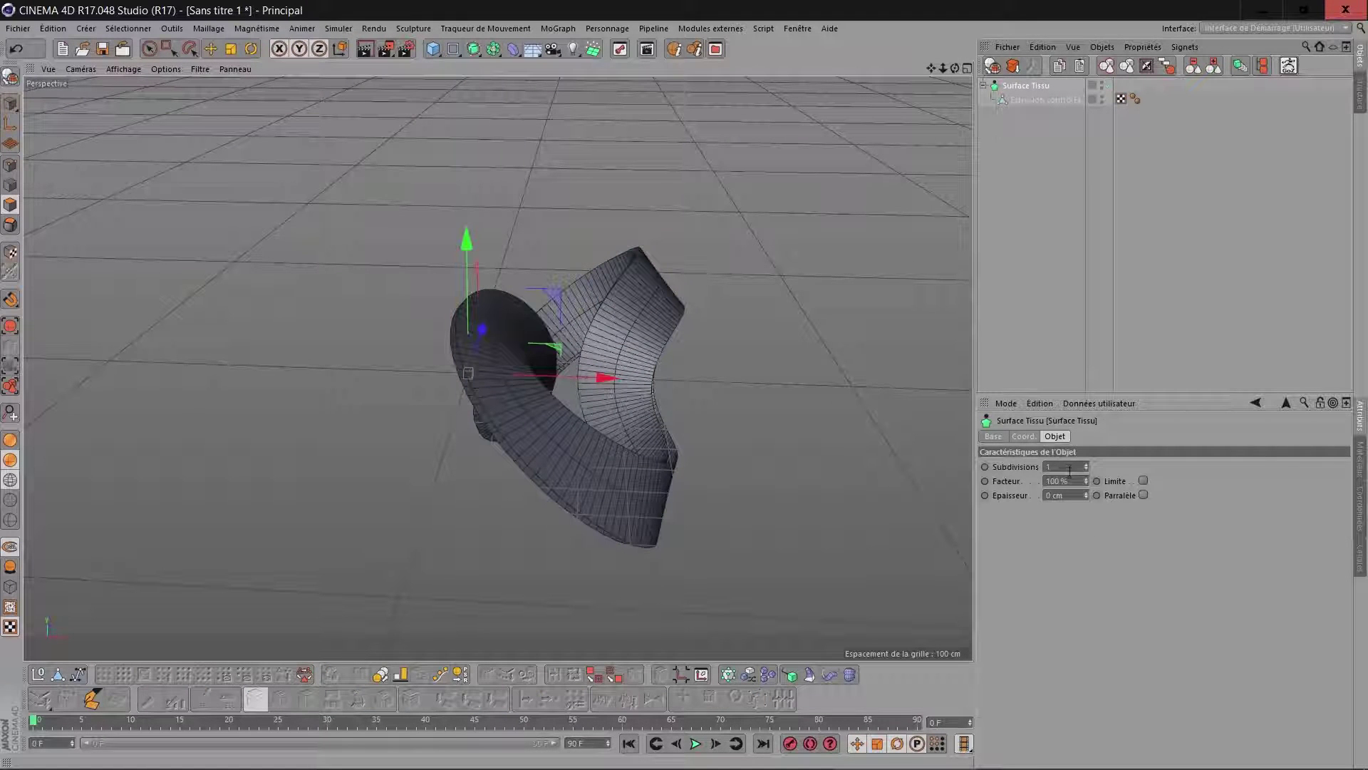
# Step: Set the Surface Tissu's subdivisions to 0 and its thickness to 16 cm
pyautogui.click(1069, 470)
pyautogui.scroll(-1, 1070, 470)
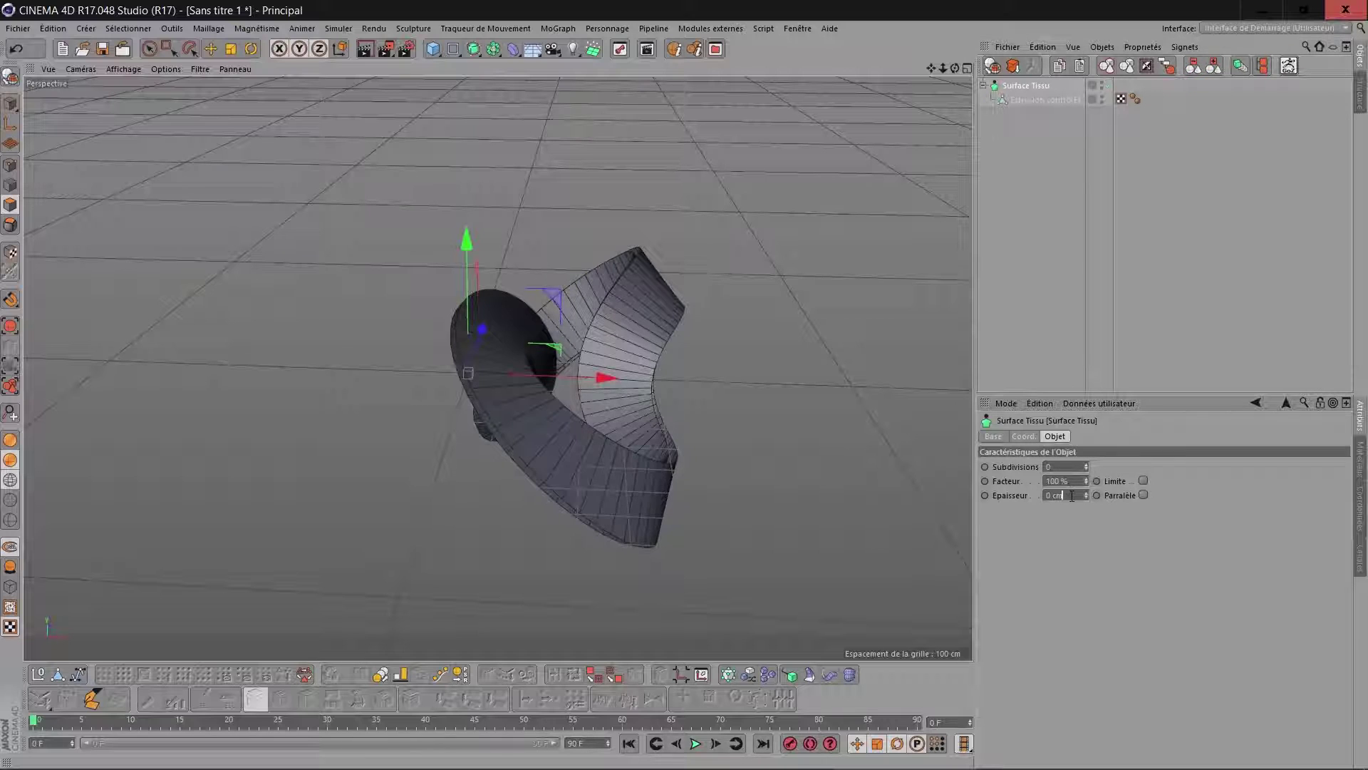
pyautogui.scroll(4, 1072, 496)
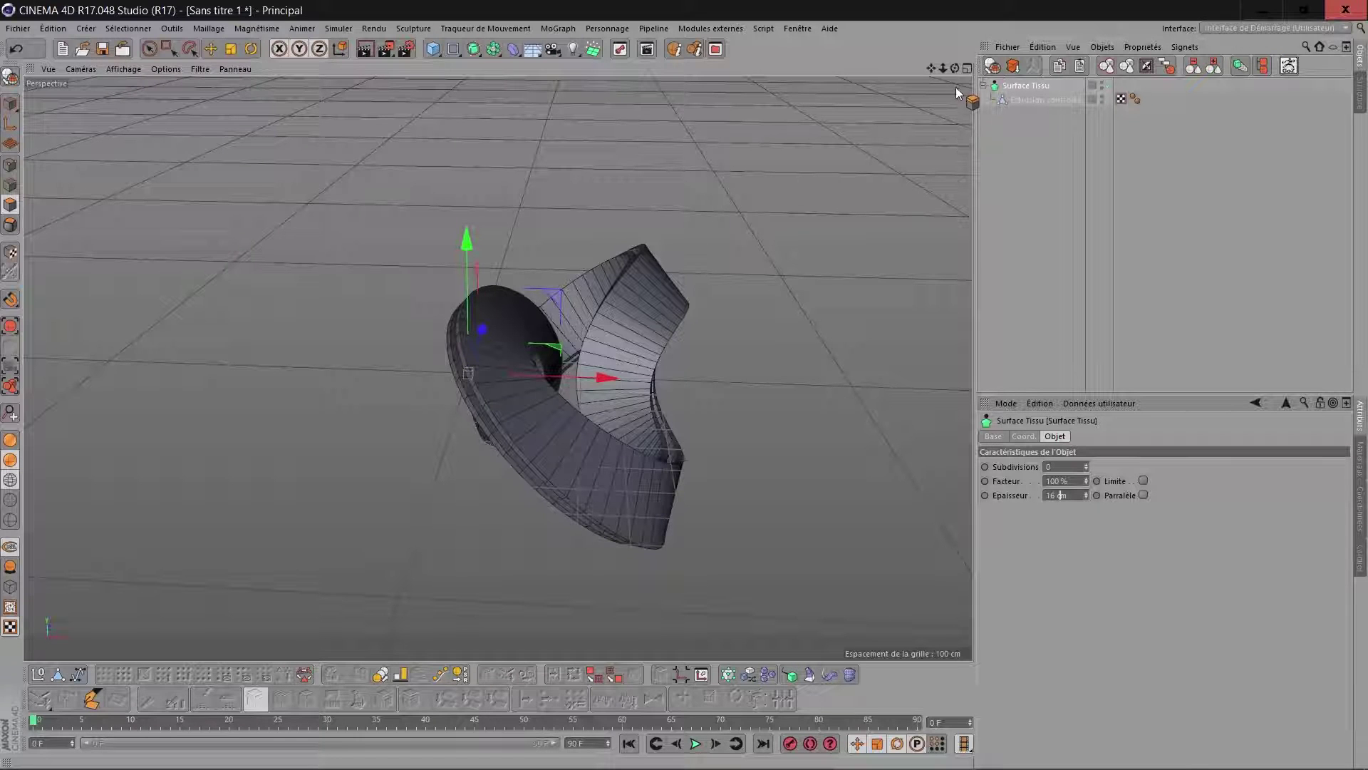
# Step: Try extruding all faces of the Extrusion contrôlée band by -5 cm without caps, and undo it
pyautogui.moveTo(955, 69); pyautogui.dragTo(903, 99)
pyautogui.click(1028, 99)
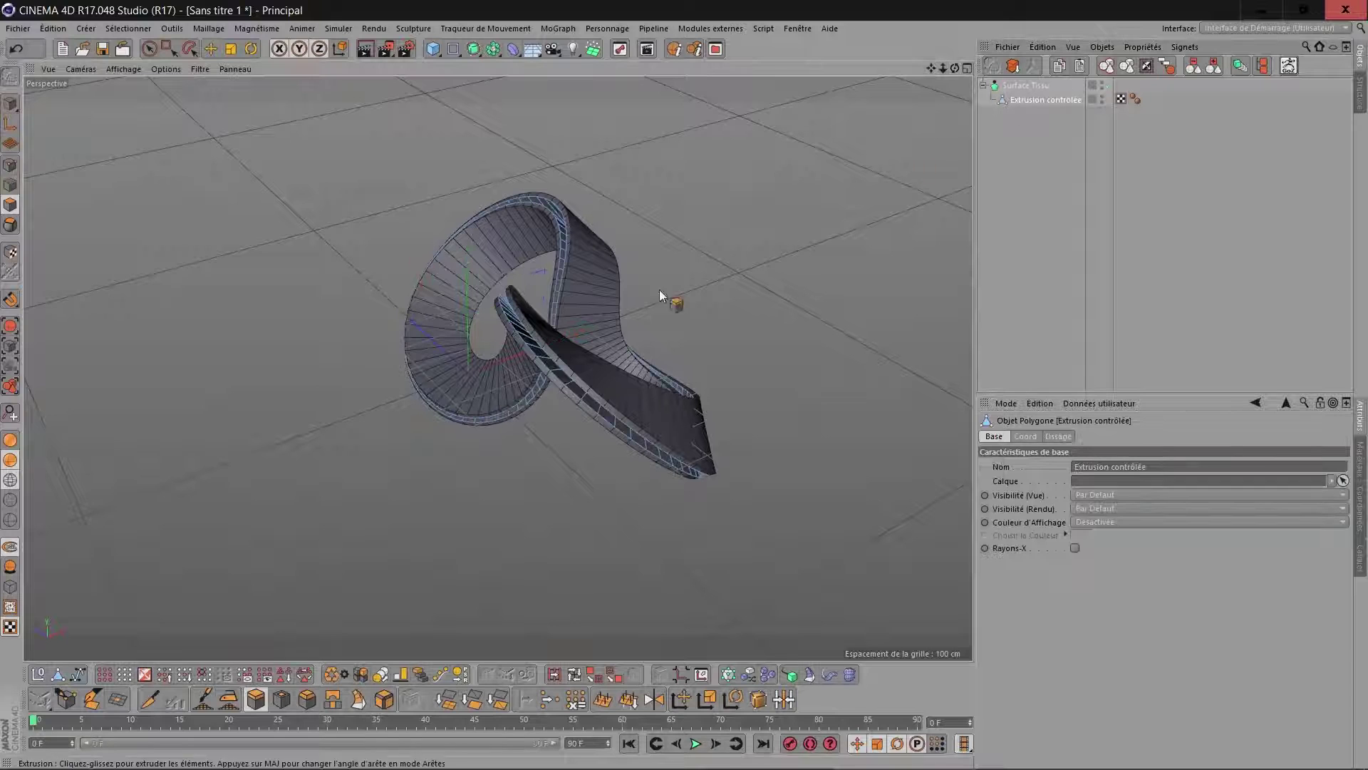
pyautogui.click(107, 675)
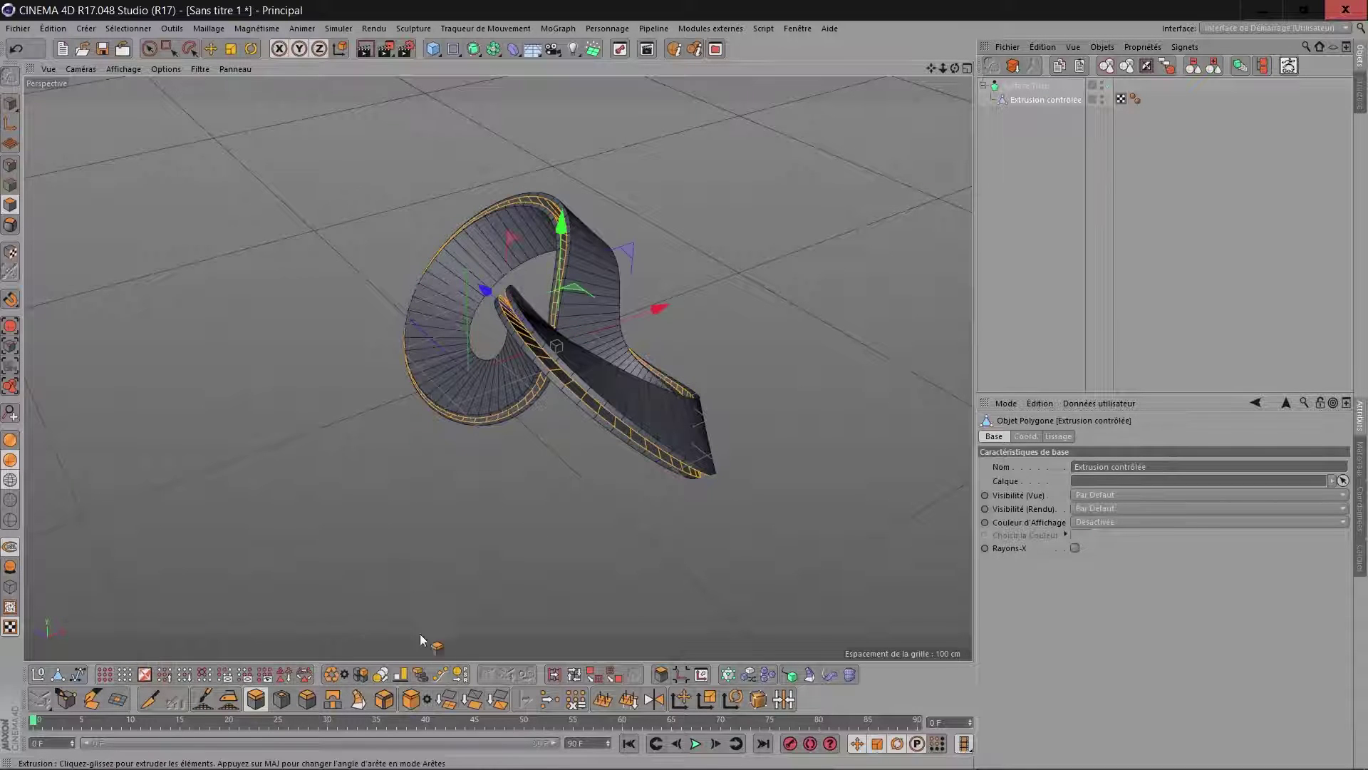
pyautogui.click(261, 694)
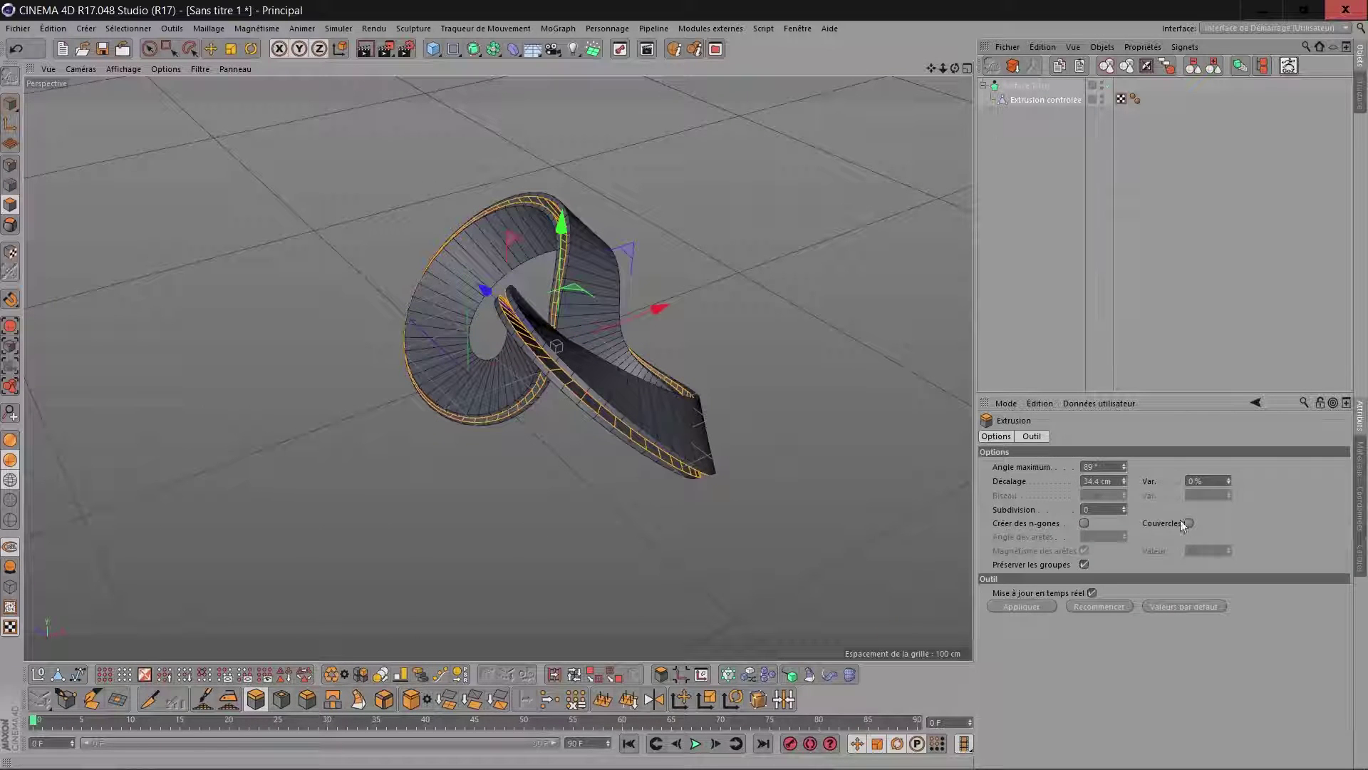
pyautogui.moveTo(894, 504); pyautogui.dragTo(556, 346)
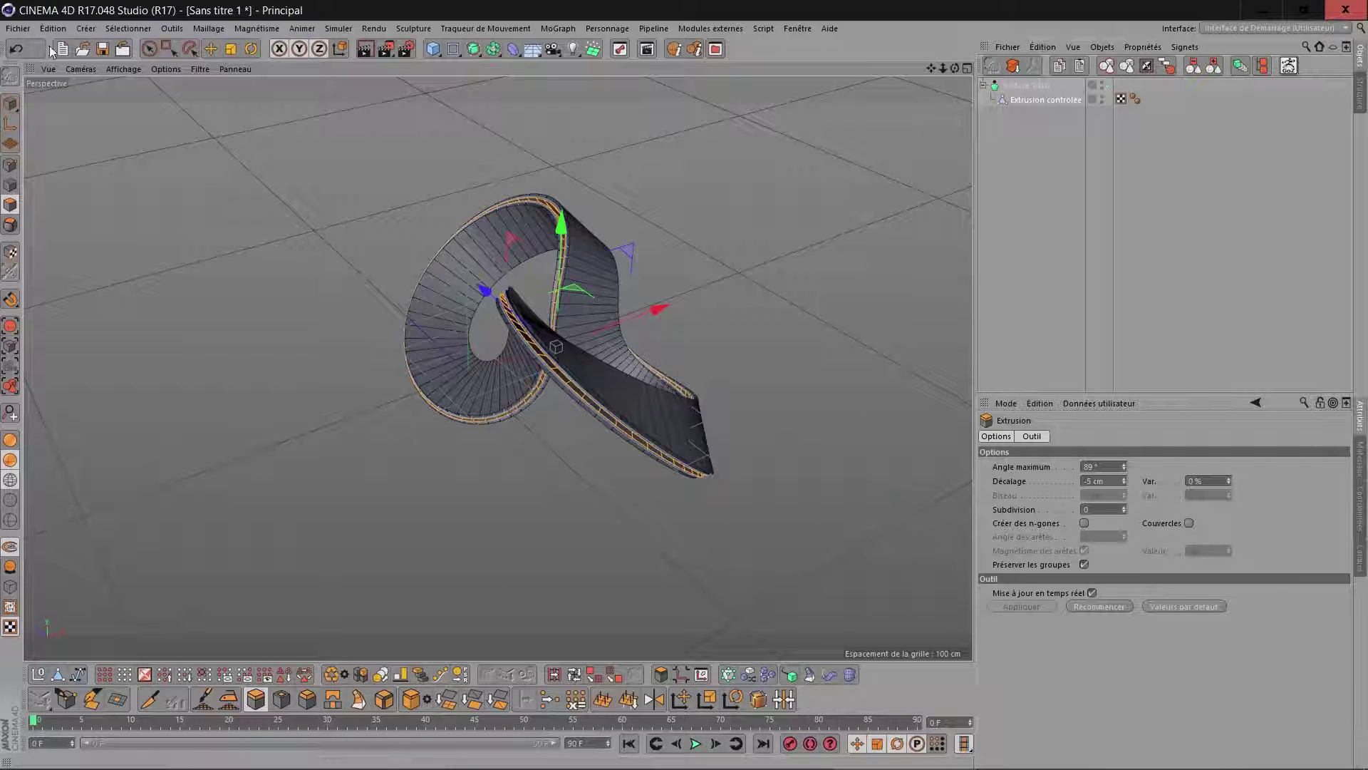
pyautogui.click(16, 48)
# Step: Deselect the band's faces and add a Biseau deformer inside the Surface Tissu group
pyautogui.moveTo(954, 68); pyautogui.dragTo(841, 82)
pyautogui.keyDown('alt'); pyautogui.moveTo(556, 347); pyautogui.dragTo(749, 492); pyautogui.keyUp('alt')
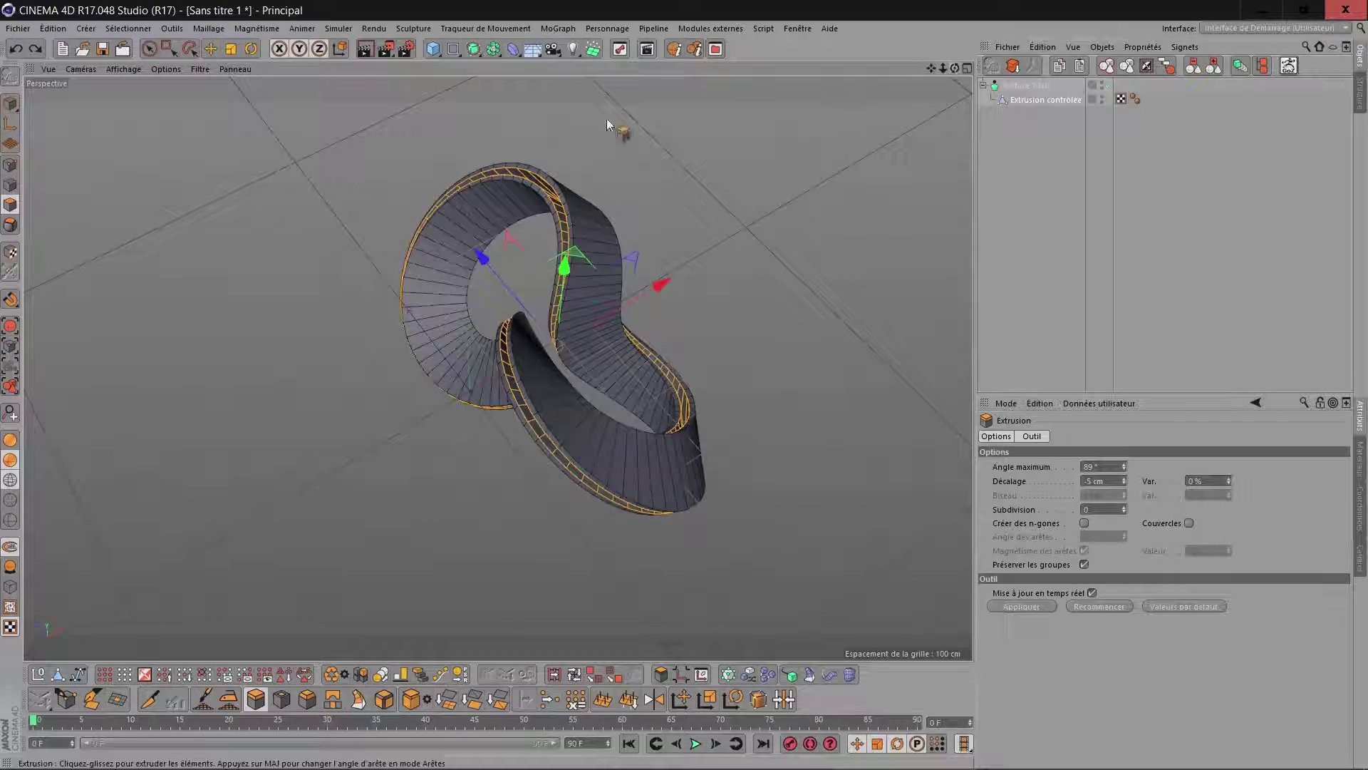
pyautogui.scroll(3, 755, 261)
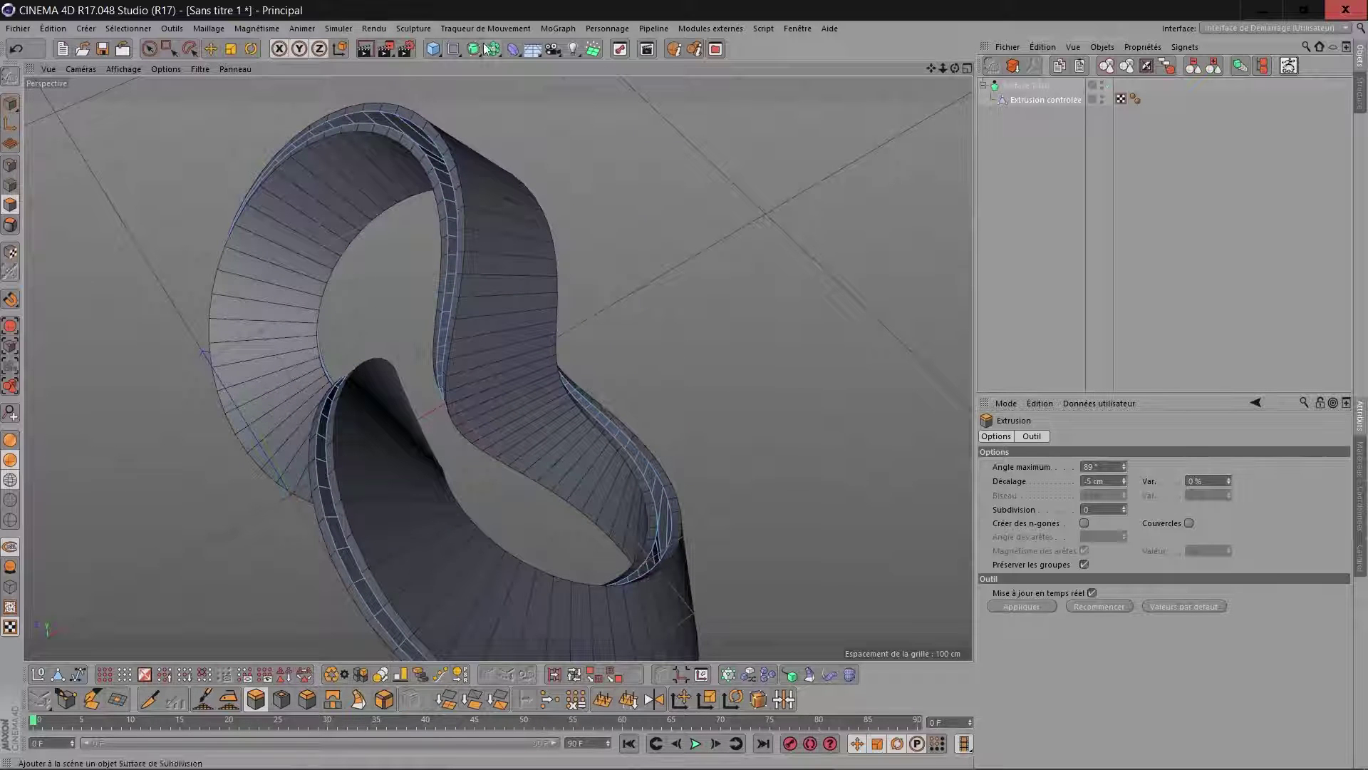
pyautogui.click(513, 48)
pyautogui.click(674, 173)
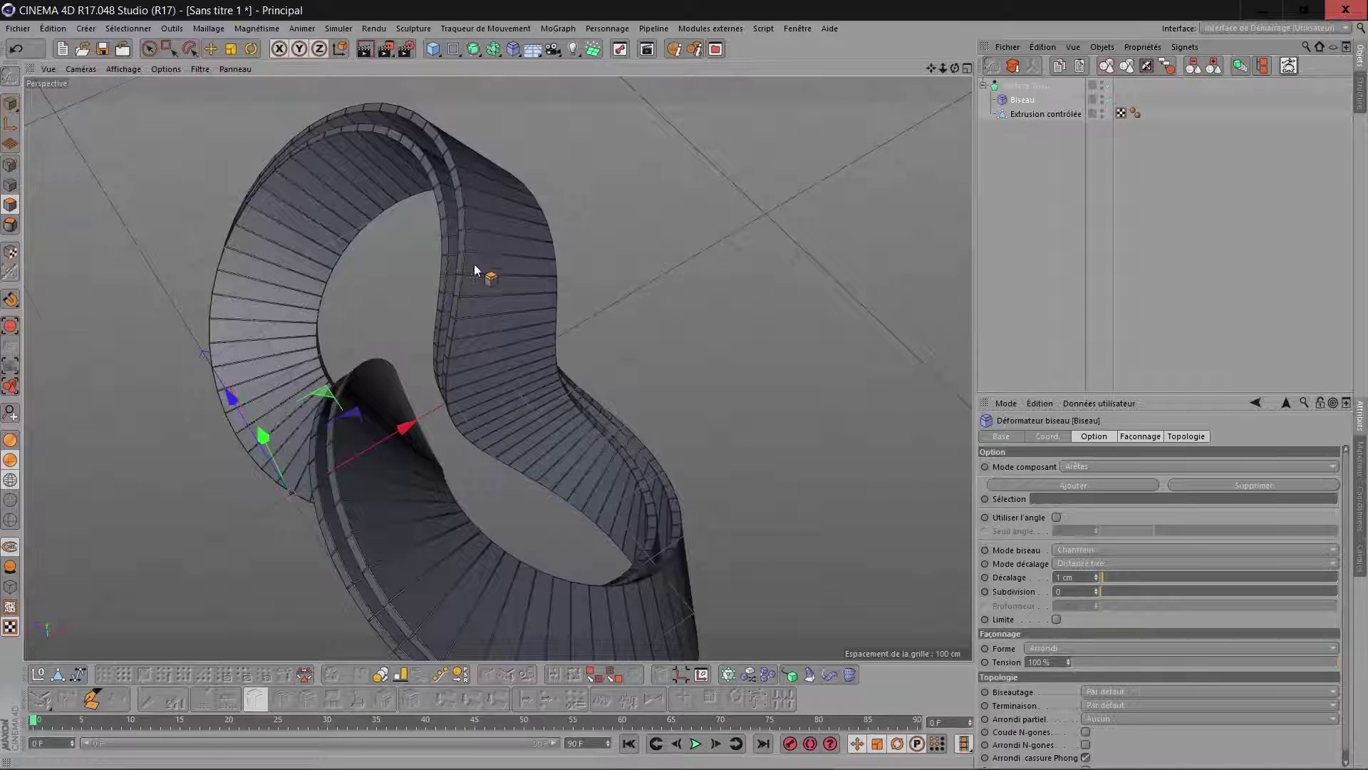
# Step: Limit the Biseau deformer by angle with the 40° threshold and set its offset to 4 cm
pyautogui.scroll(5, 473, 265)
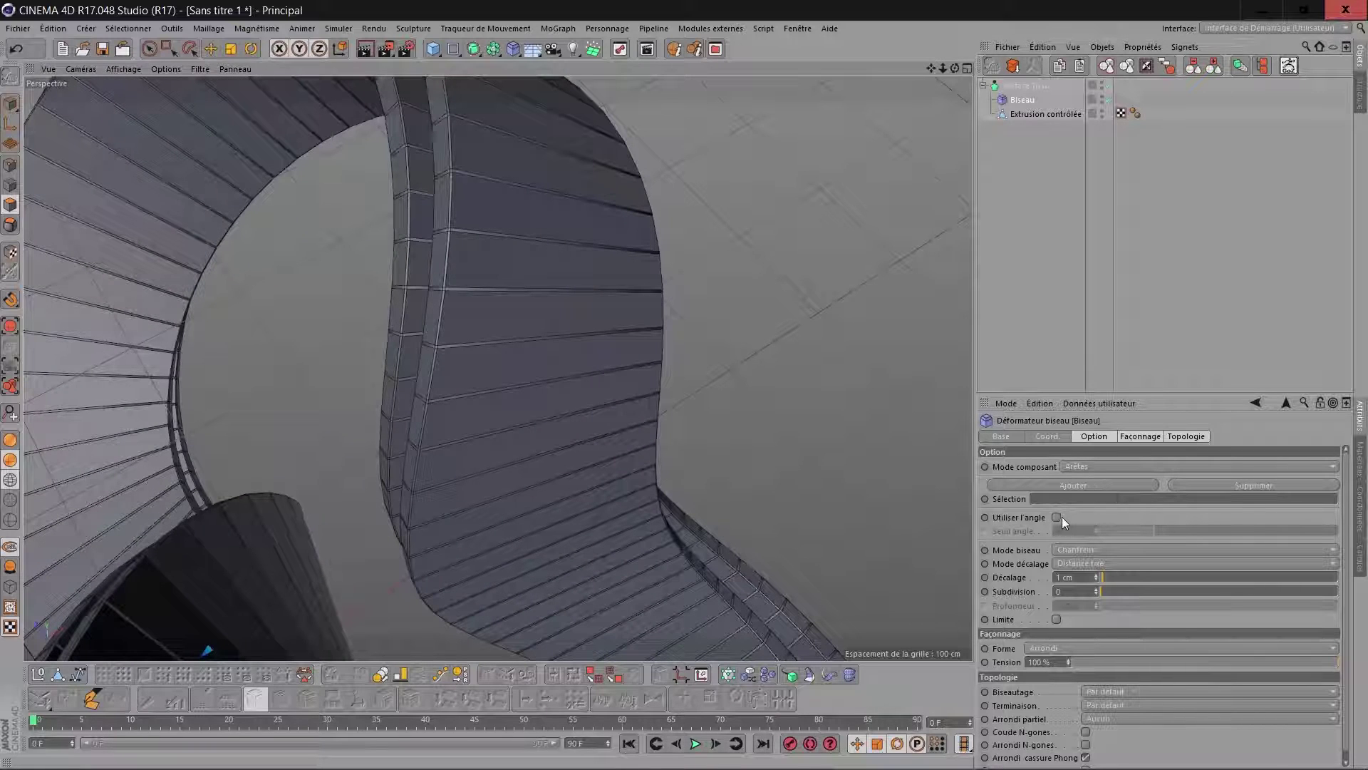
pyautogui.click(1057, 516)
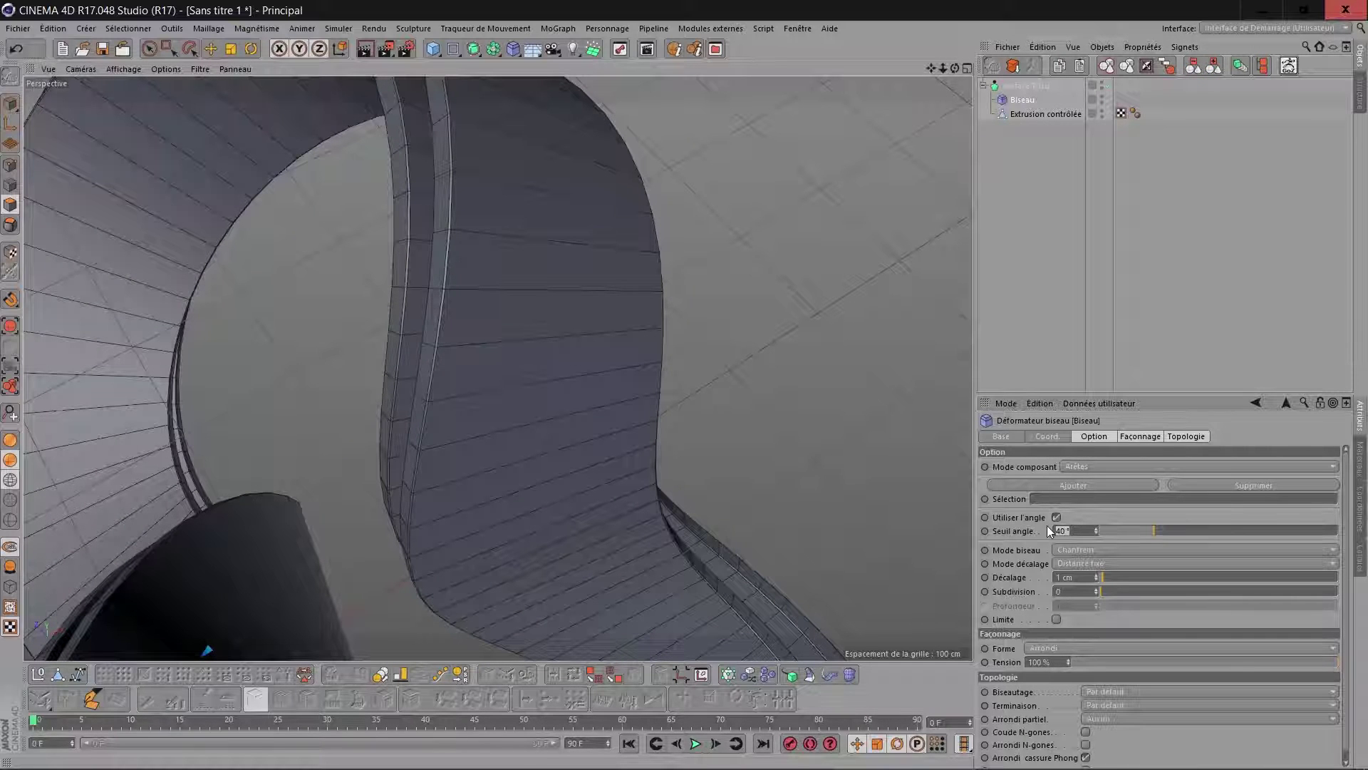
pyautogui.scroll(-8, 818, 413)
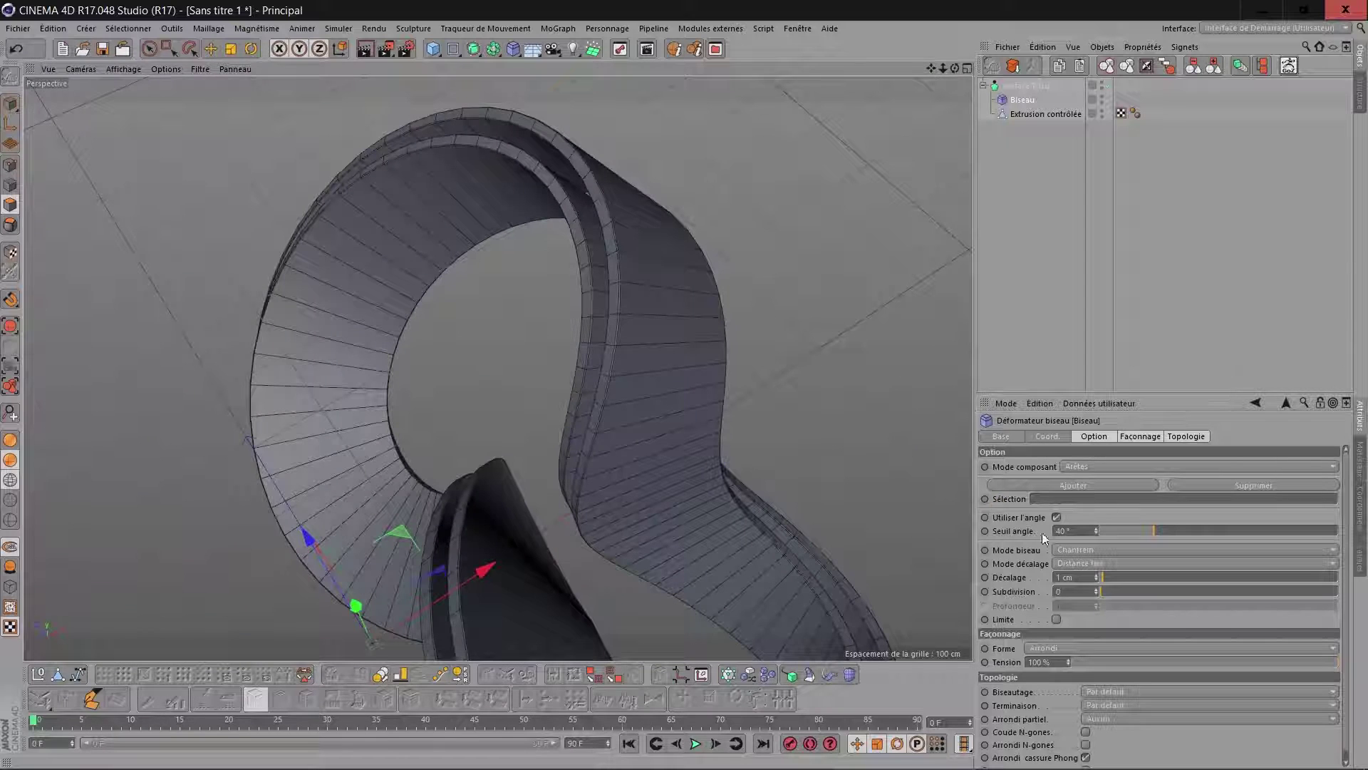
pyautogui.click(1085, 578)
pyautogui.scroll(4, 1085, 577)
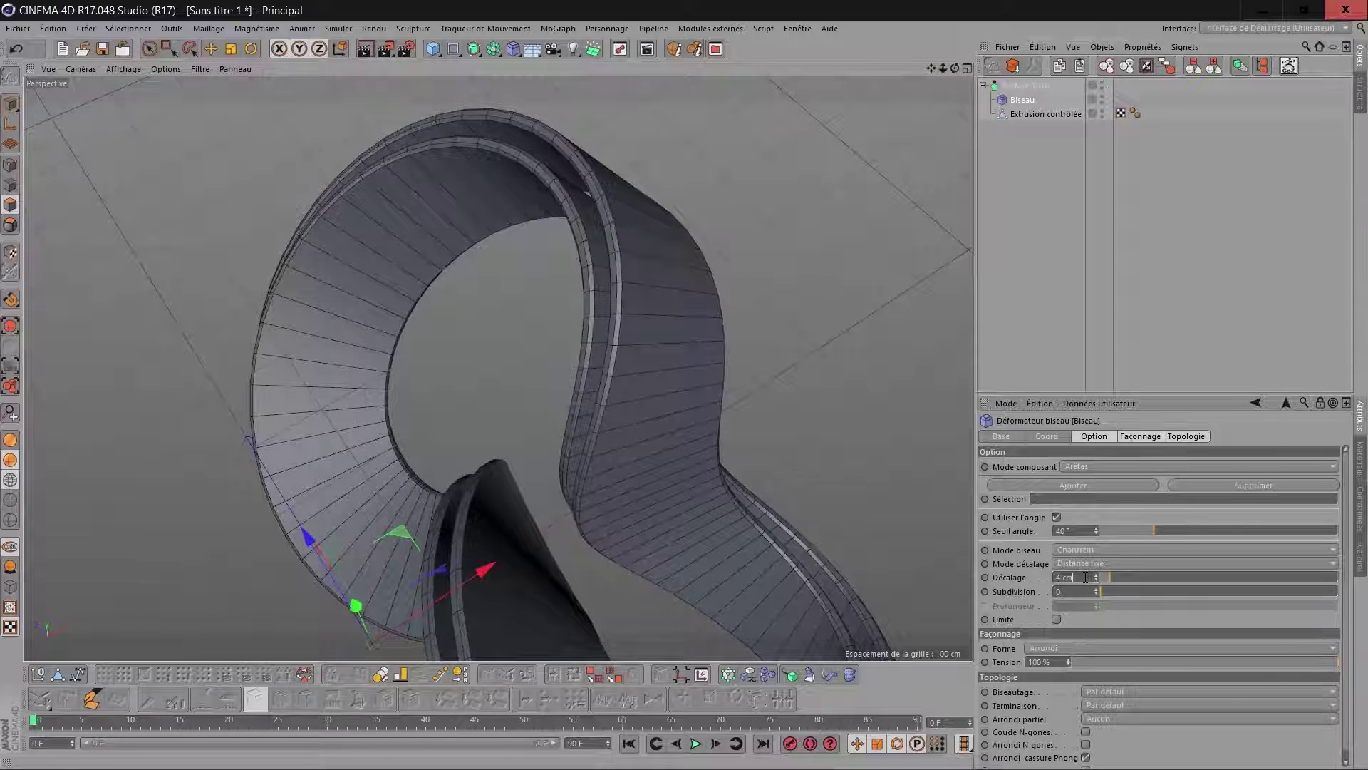
pyautogui.scroll(-1, 1086, 577)
pyautogui.scroll(-2, 841, 345)
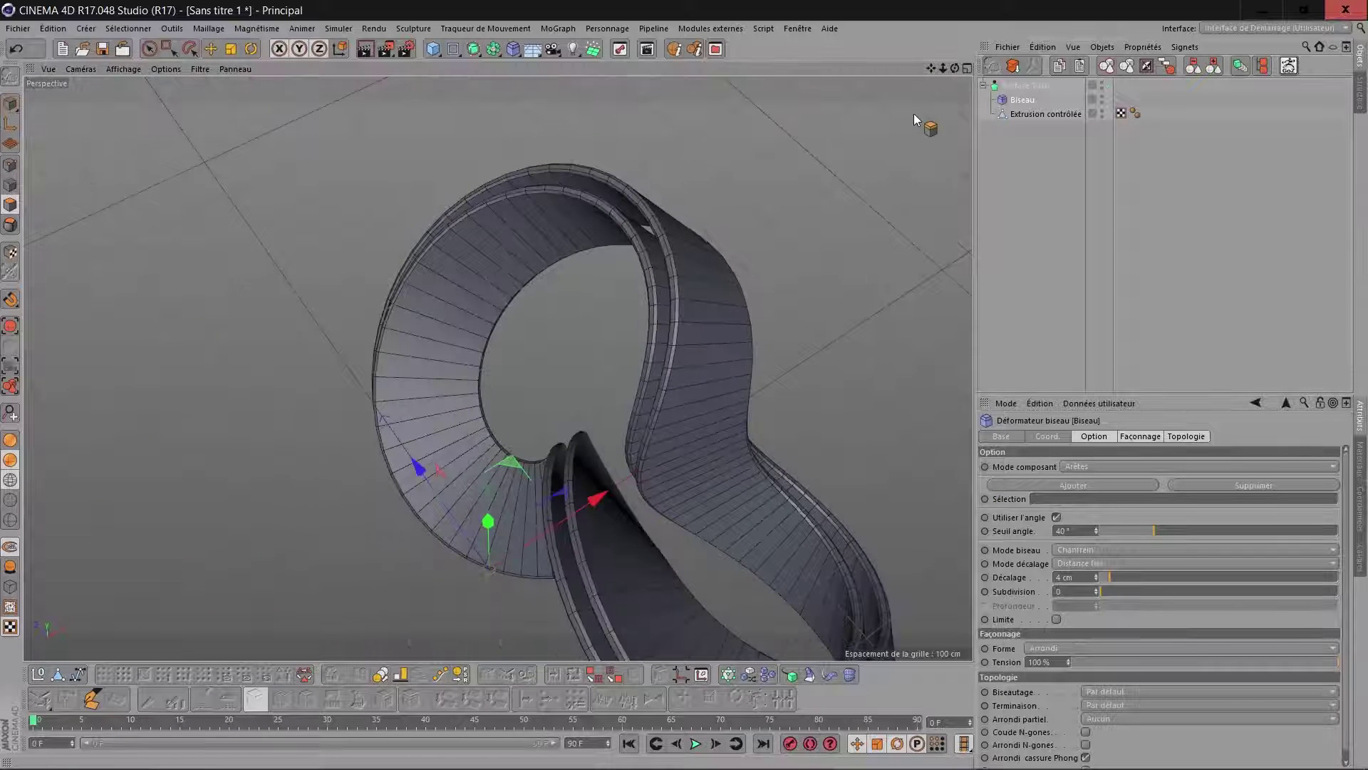
# Step: Disable the first Biseau deformer and place a second Biseau above it inside the Surface Tissu group
pyautogui.moveTo(930, 70); pyautogui.dragTo(789, 0)
pyautogui.moveTo(953, 68); pyautogui.dragTo(877, 157)
pyautogui.keyDown('alt'); pyautogui.moveTo(339, 472); pyautogui.dragTo(228, 485); pyautogui.keyUp('alt')
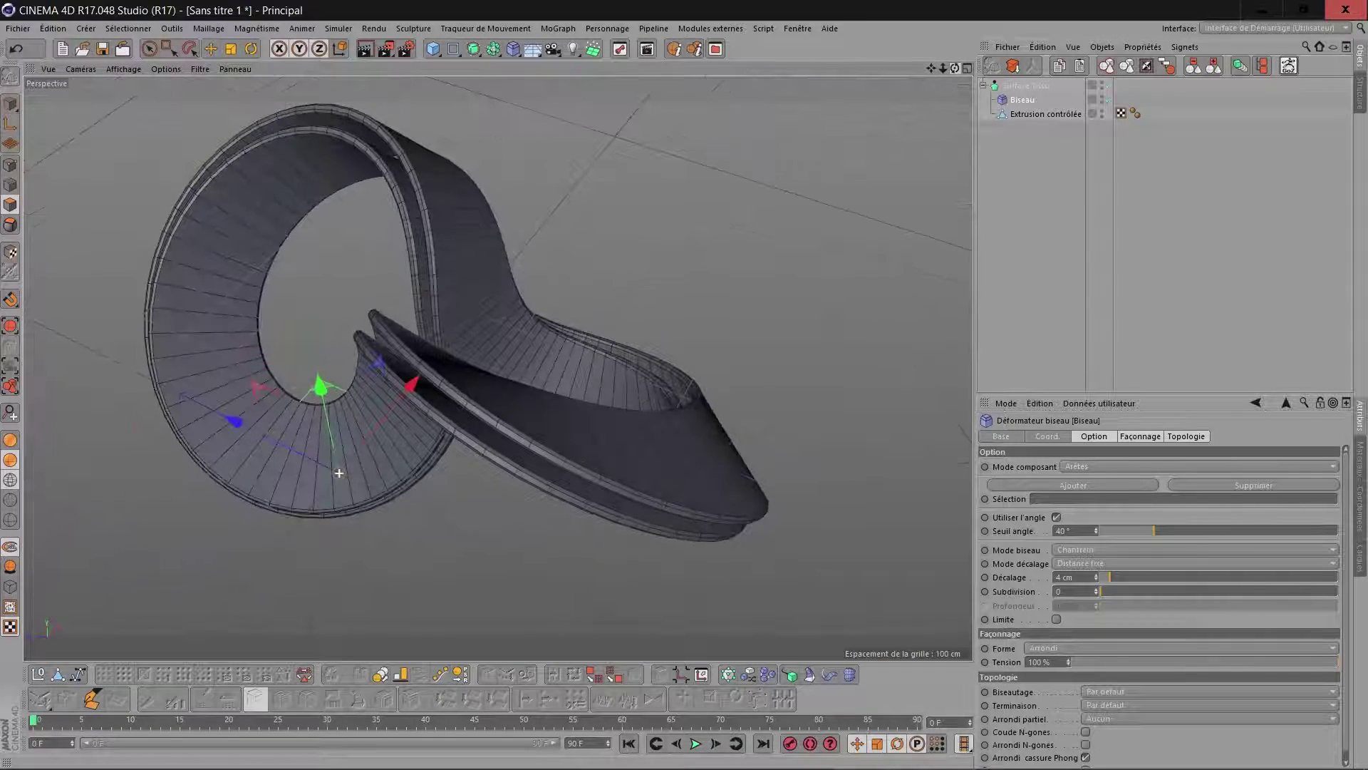
pyautogui.click(516, 49)
pyautogui.click(1031, 114)
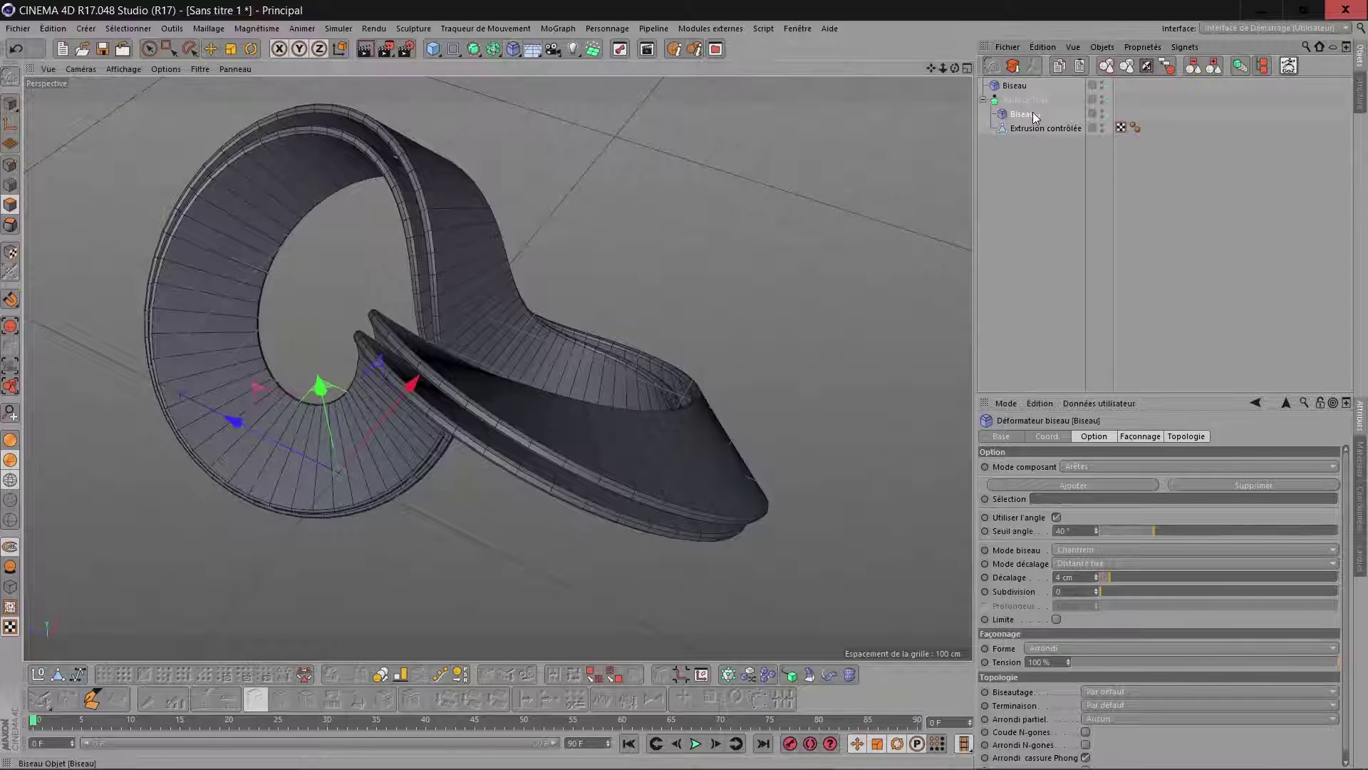
pyautogui.moveTo(1015, 85); pyautogui.dragTo(1024, 103)
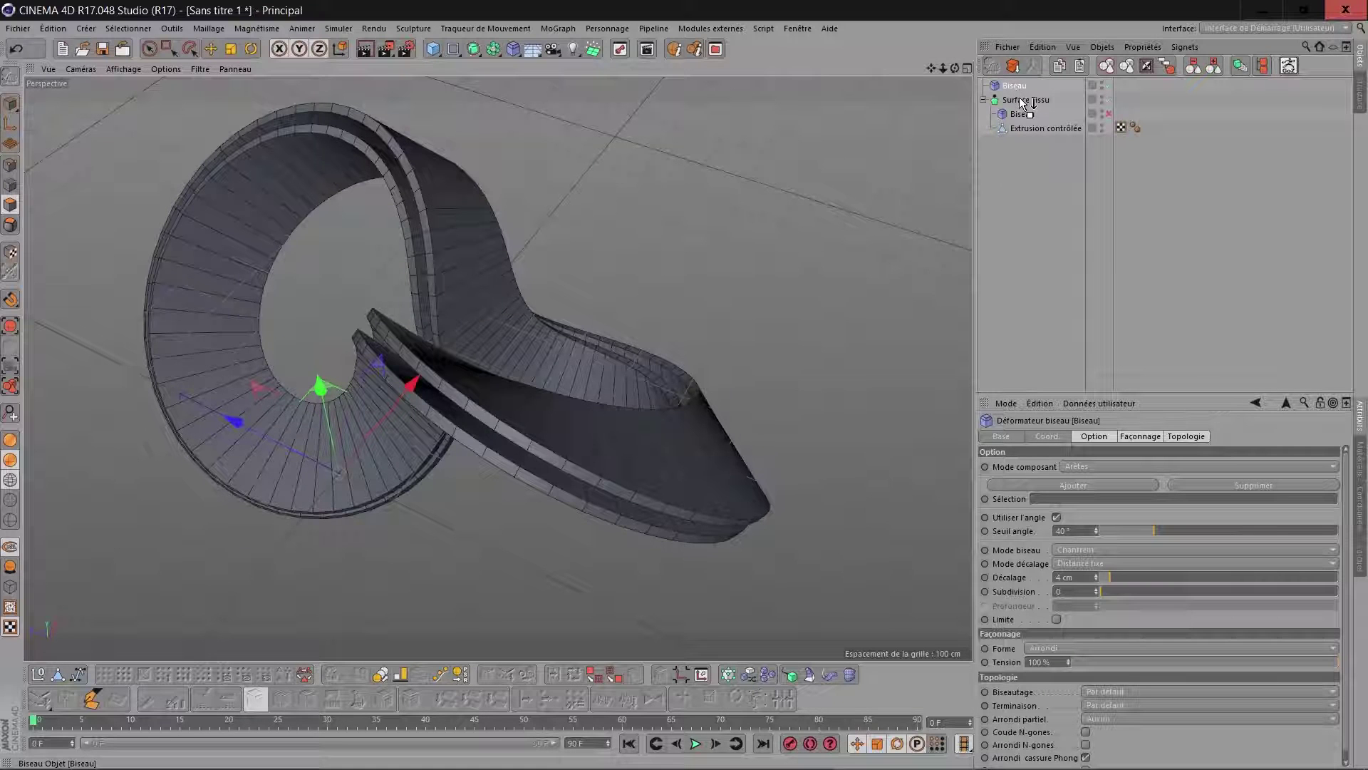
# Step: Switch the second Biseau deformer's component mode to Polygones
pyautogui.click(1096, 467)
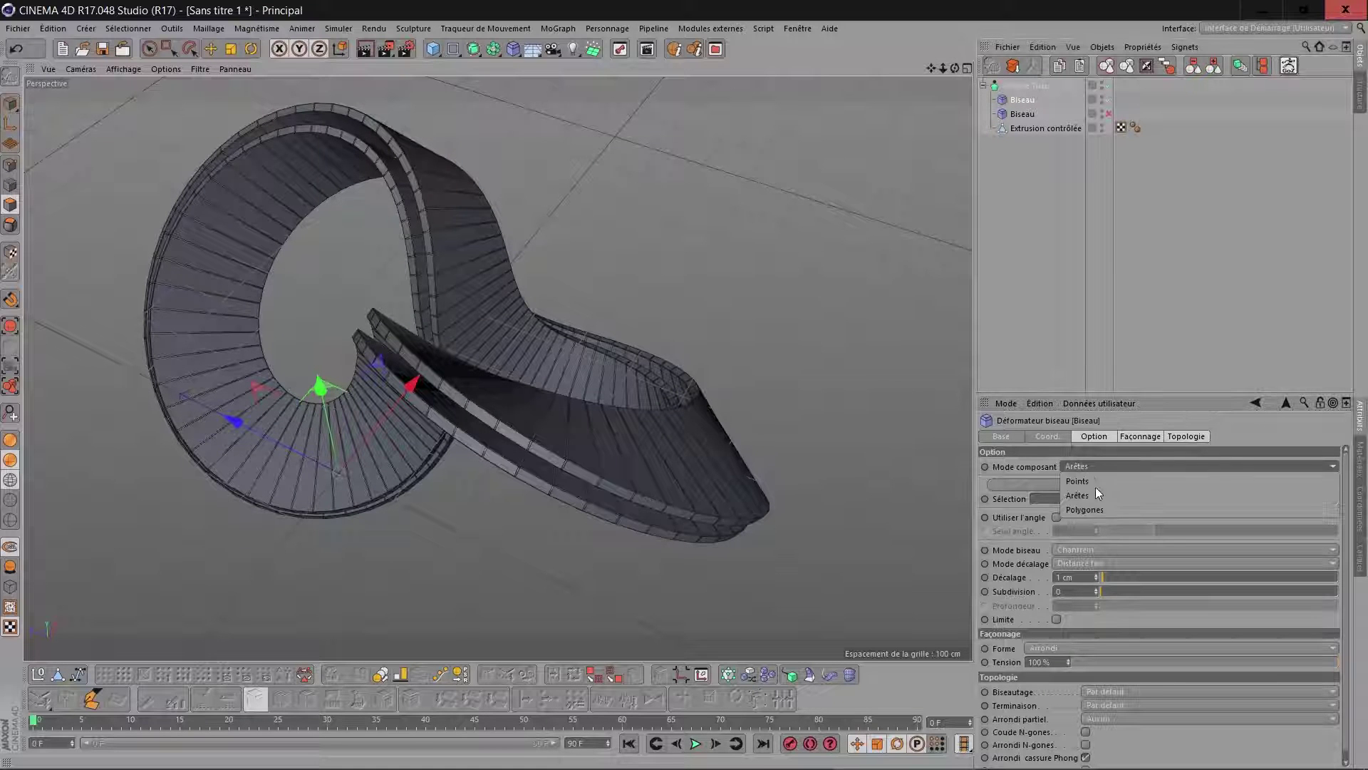
pyautogui.click(1094, 507)
pyautogui.scroll(3, 744, 444)
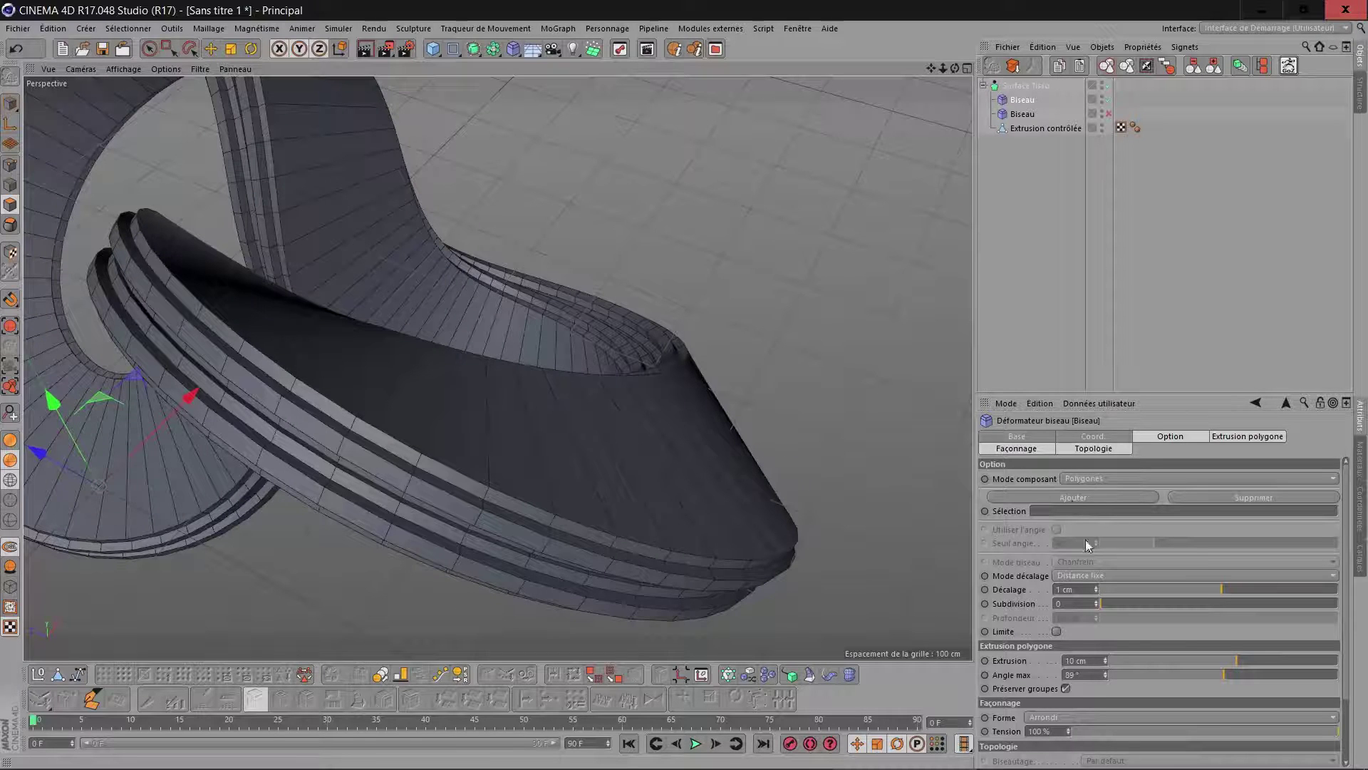
# Step: Set the second Biseau deformer's offset (Décalage) to 6 cm
pyautogui.click(1087, 589)
pyautogui.scroll(-3, 1086, 589)
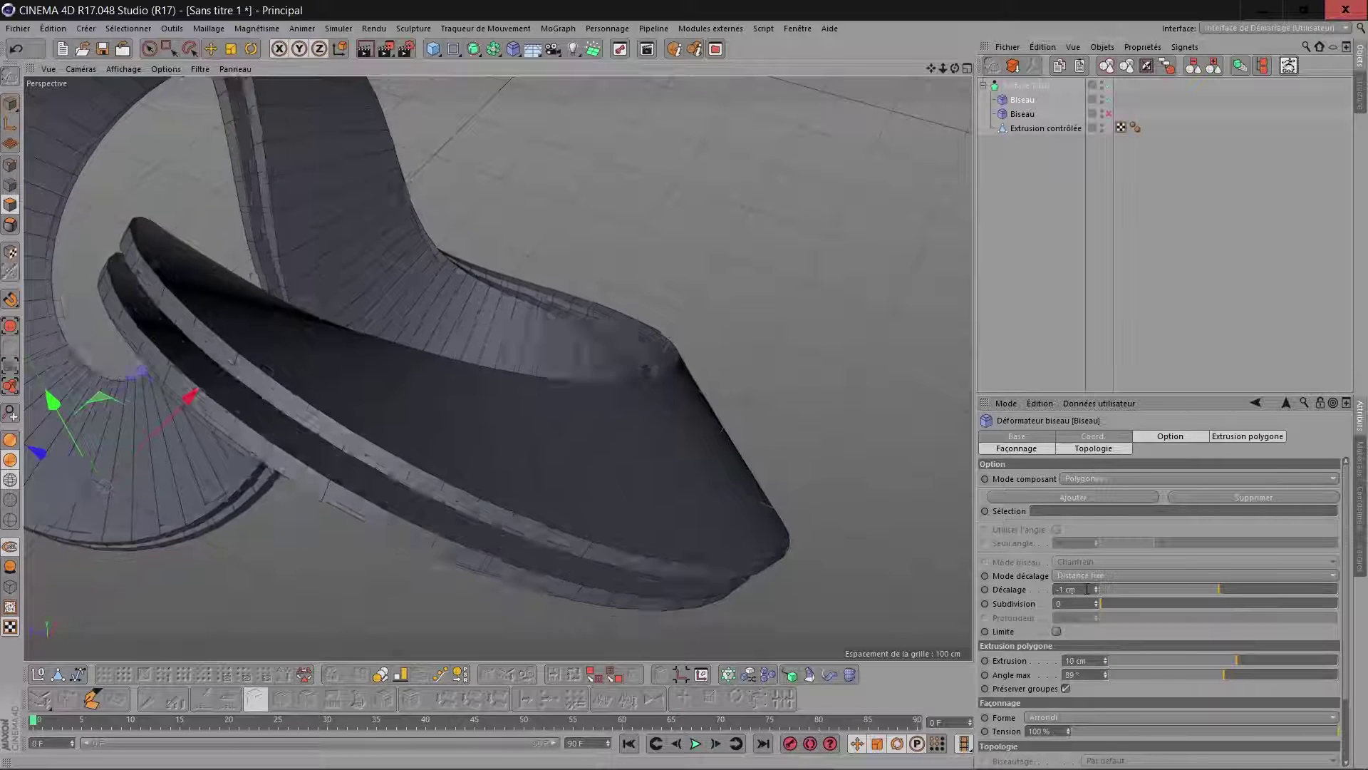
pyautogui.scroll(9, 1087, 589)
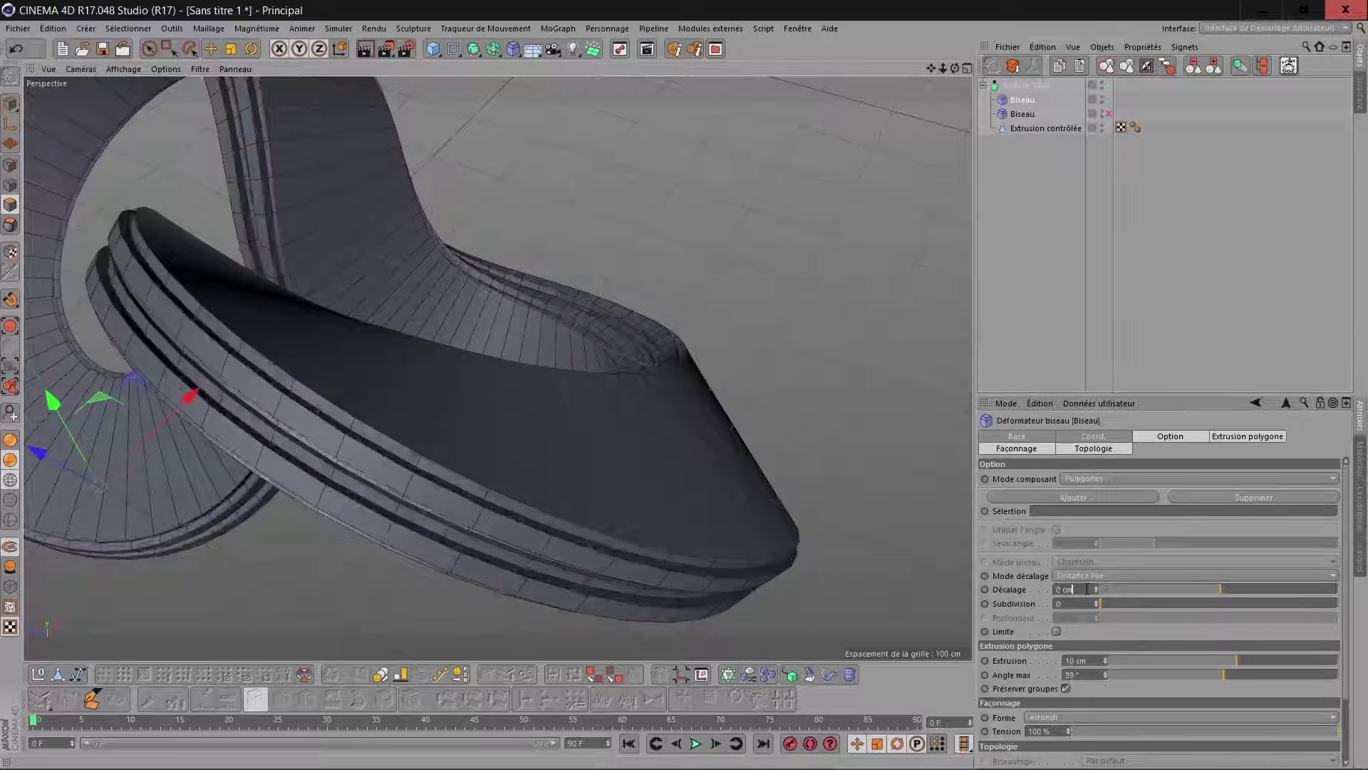
pyautogui.scroll(1, 1086, 590)
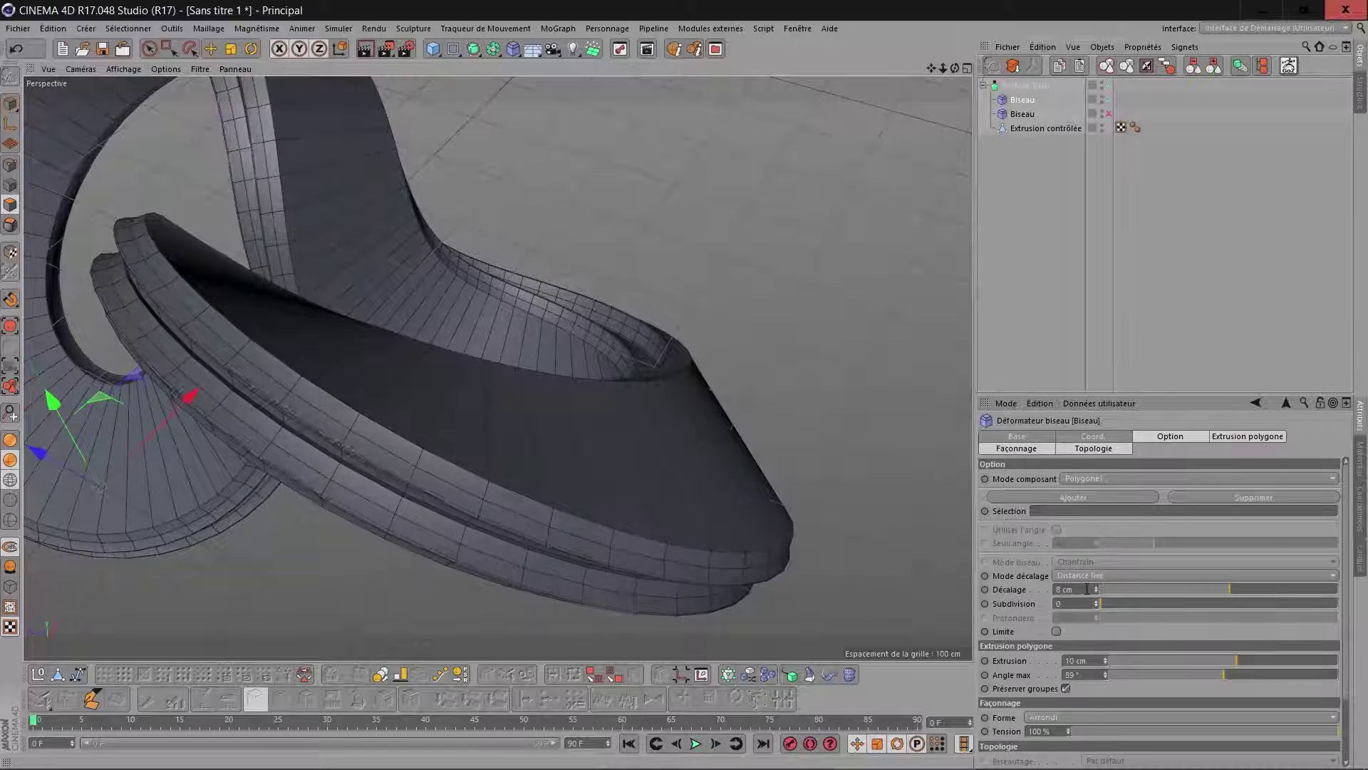
pyautogui.scroll(-2, 1087, 589)
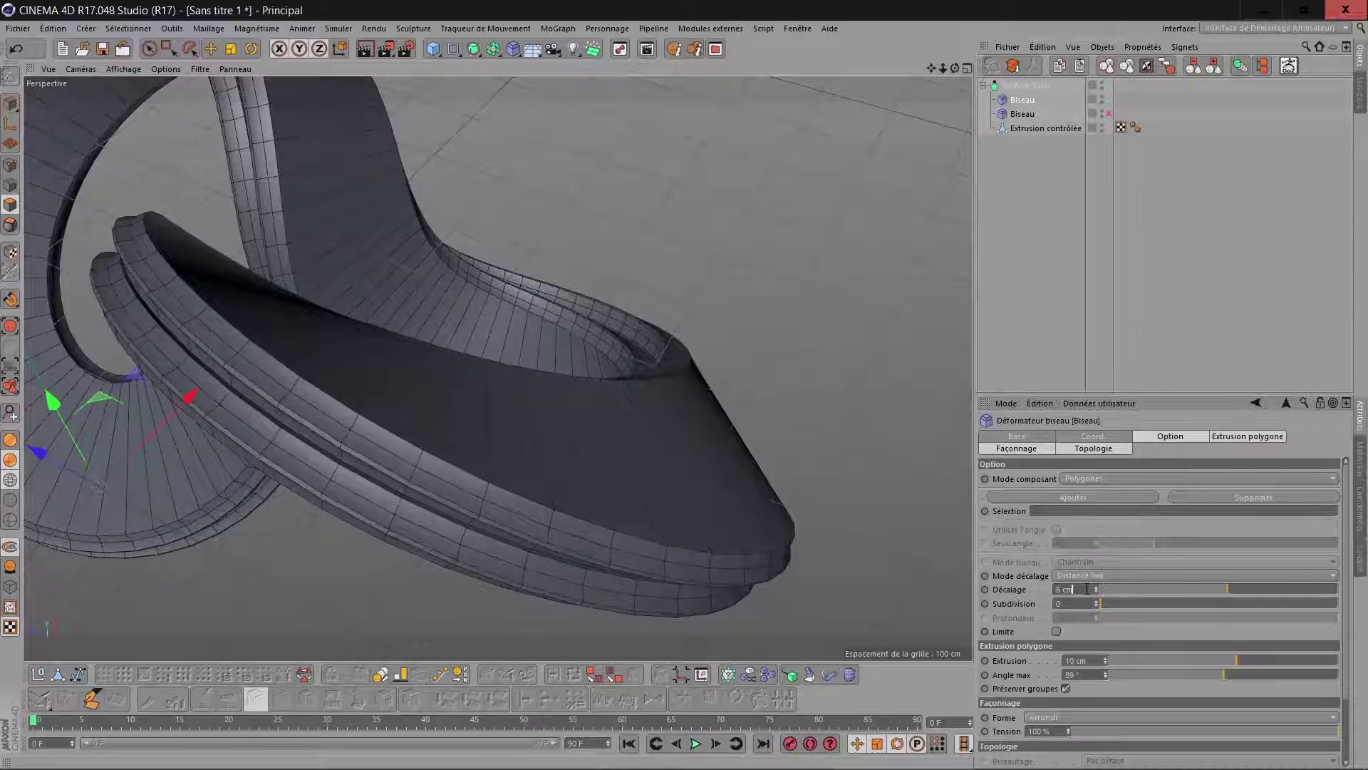
# Step: Set the second Biseau's polygon extrusion to 8 cm and turn off Préserver groupes so each face extrudes separately
pyautogui.scroll(-2, 1092, 658)
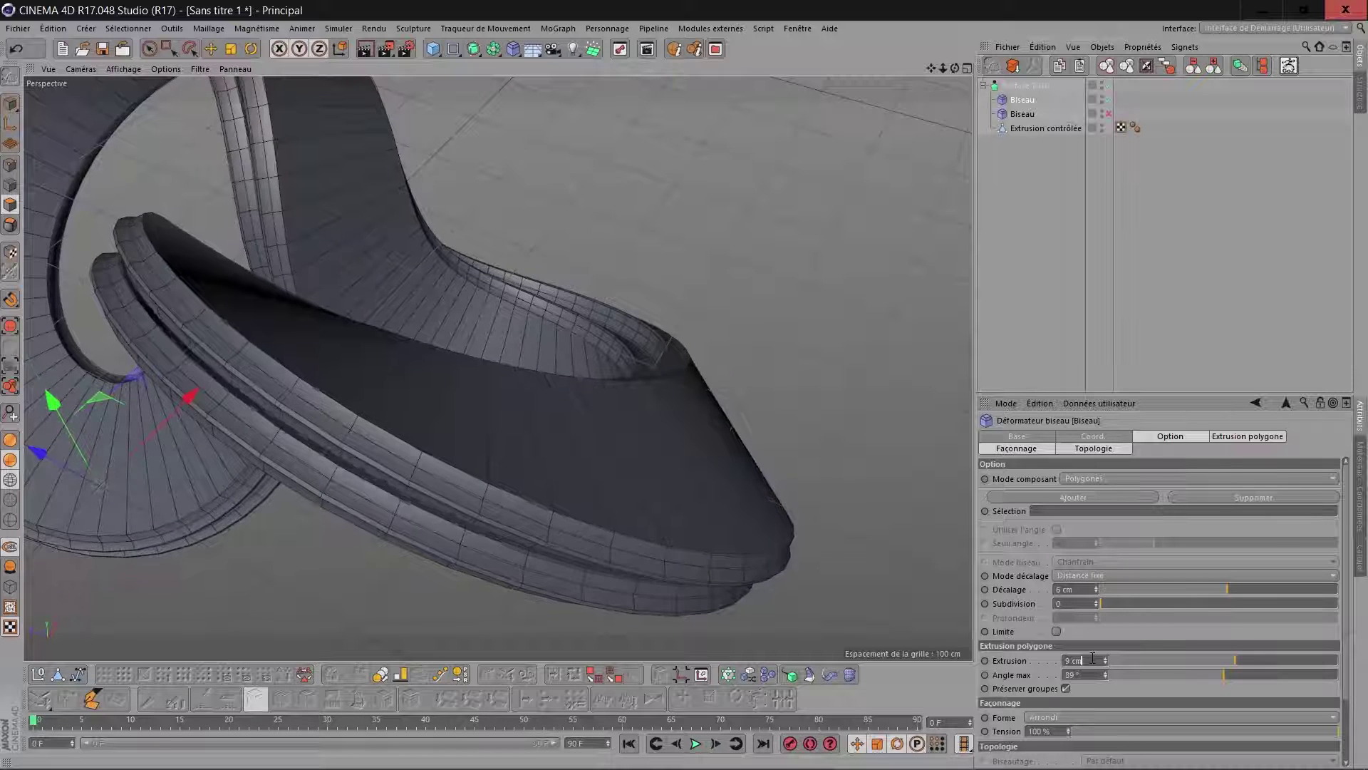
pyautogui.click(1066, 688)
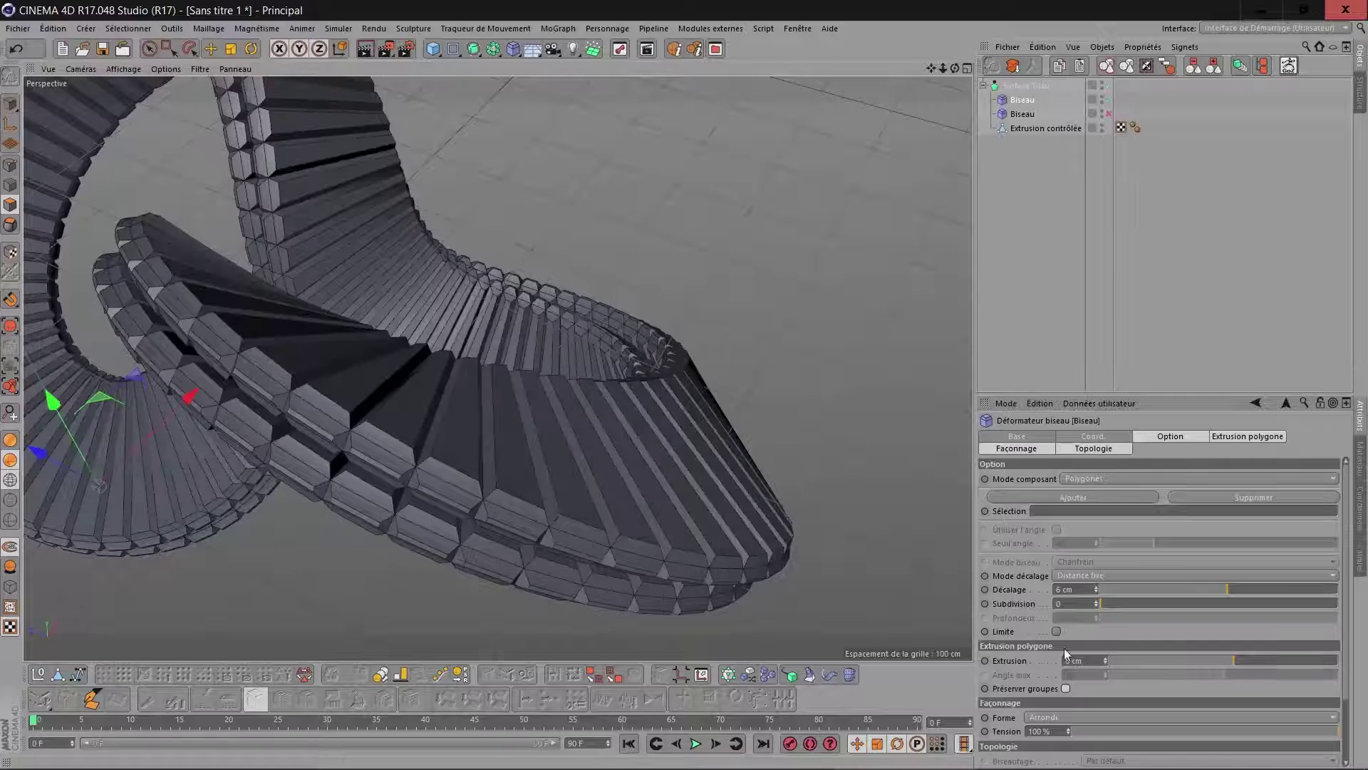
pyautogui.moveTo(955, 68); pyautogui.dragTo(937, 35)
pyautogui.keyDown('alt'); pyautogui.moveTo(99, 486); pyautogui.dragTo(407, 311); pyautogui.keyUp('alt')
pyautogui.scroll(6, 349, 352)
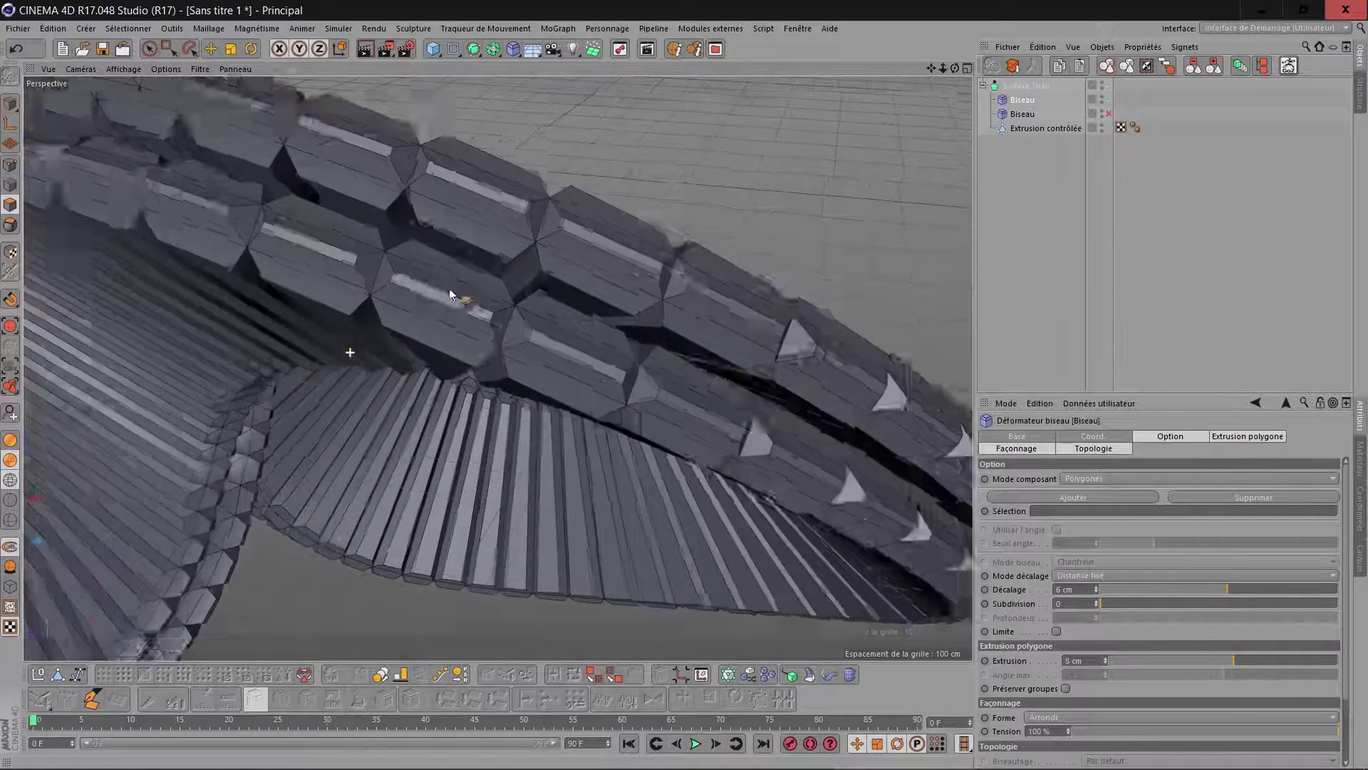
pyautogui.scroll(1, 451, 294)
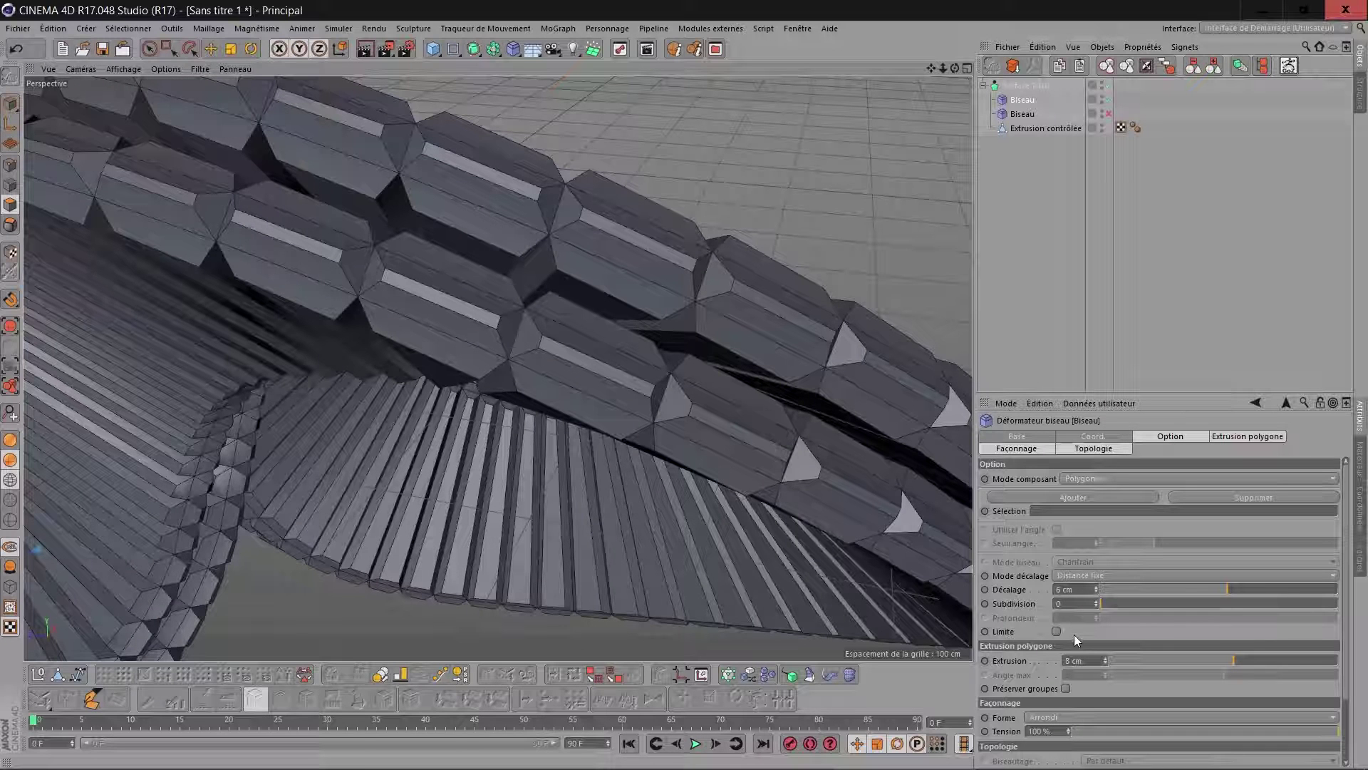
# Step: Set the second Biseau's polygon extrusion to 10 cm and its offset to 5 cm
pyautogui.click(1089, 660)
pyautogui.scroll(2, 1089, 660)
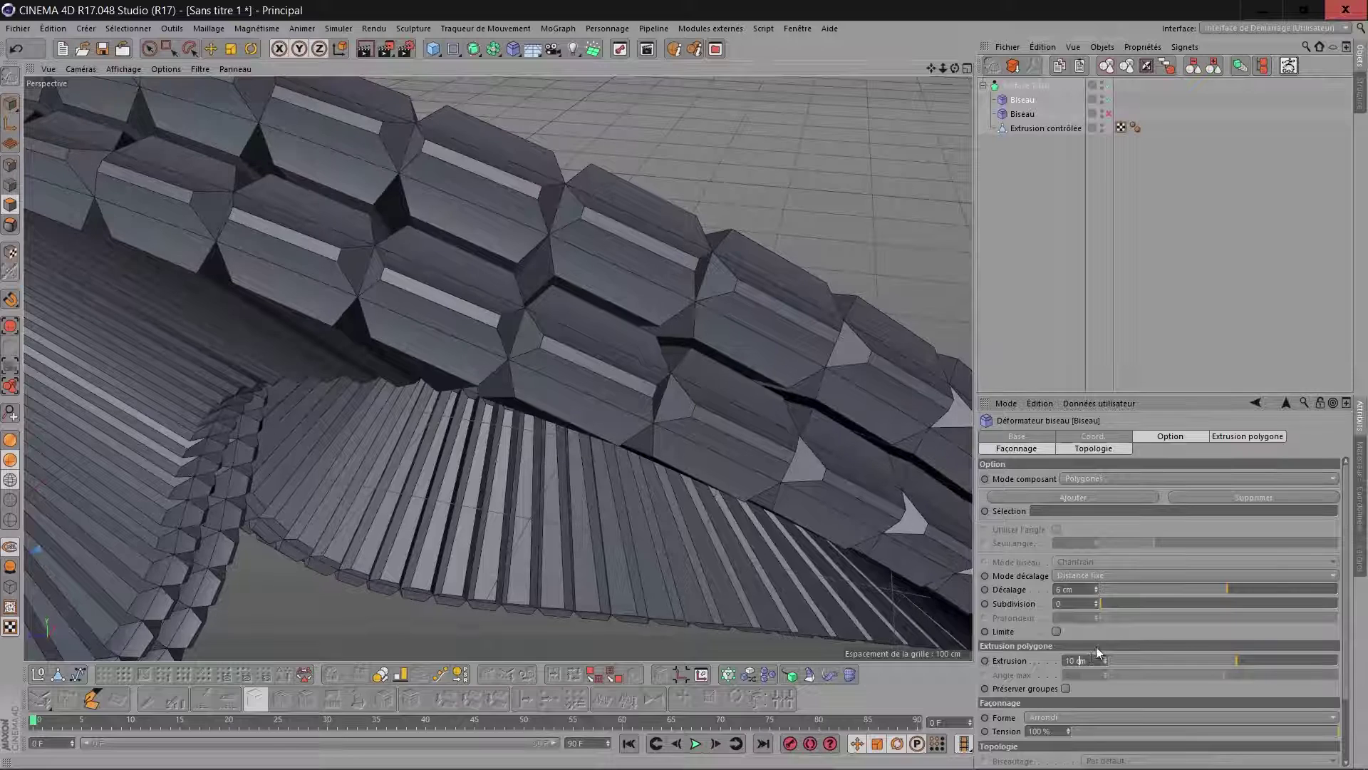
pyautogui.scroll(2, 1083, 585)
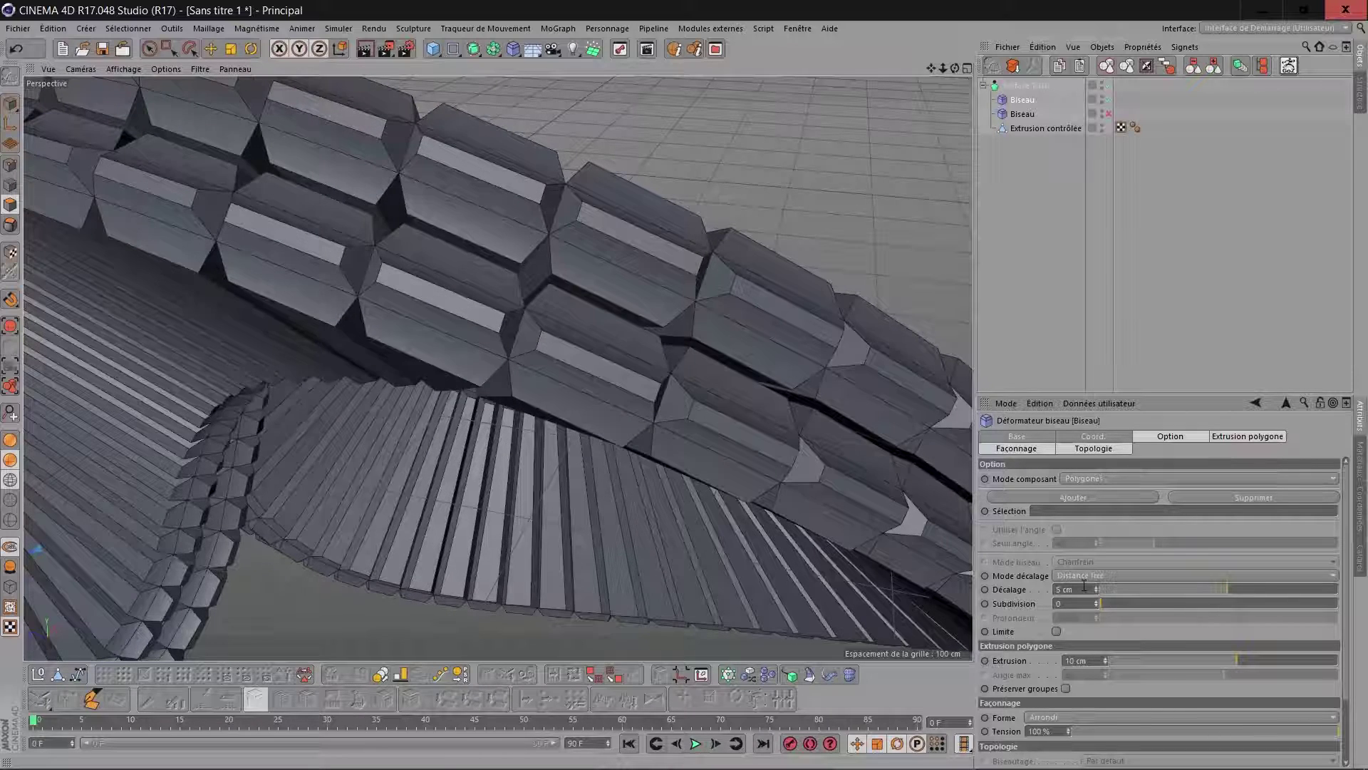
pyautogui.scroll(-3, 1083, 586)
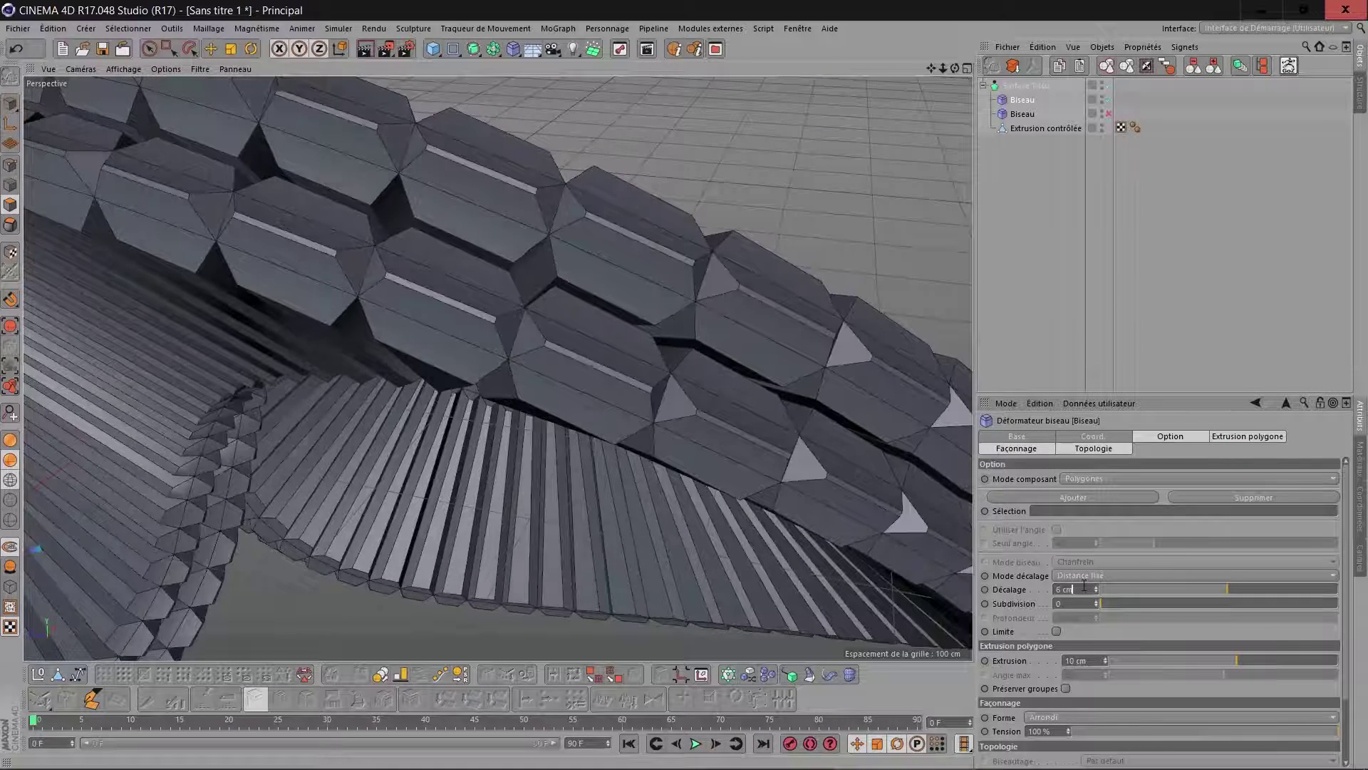
pyautogui.scroll(-15, 737, 423)
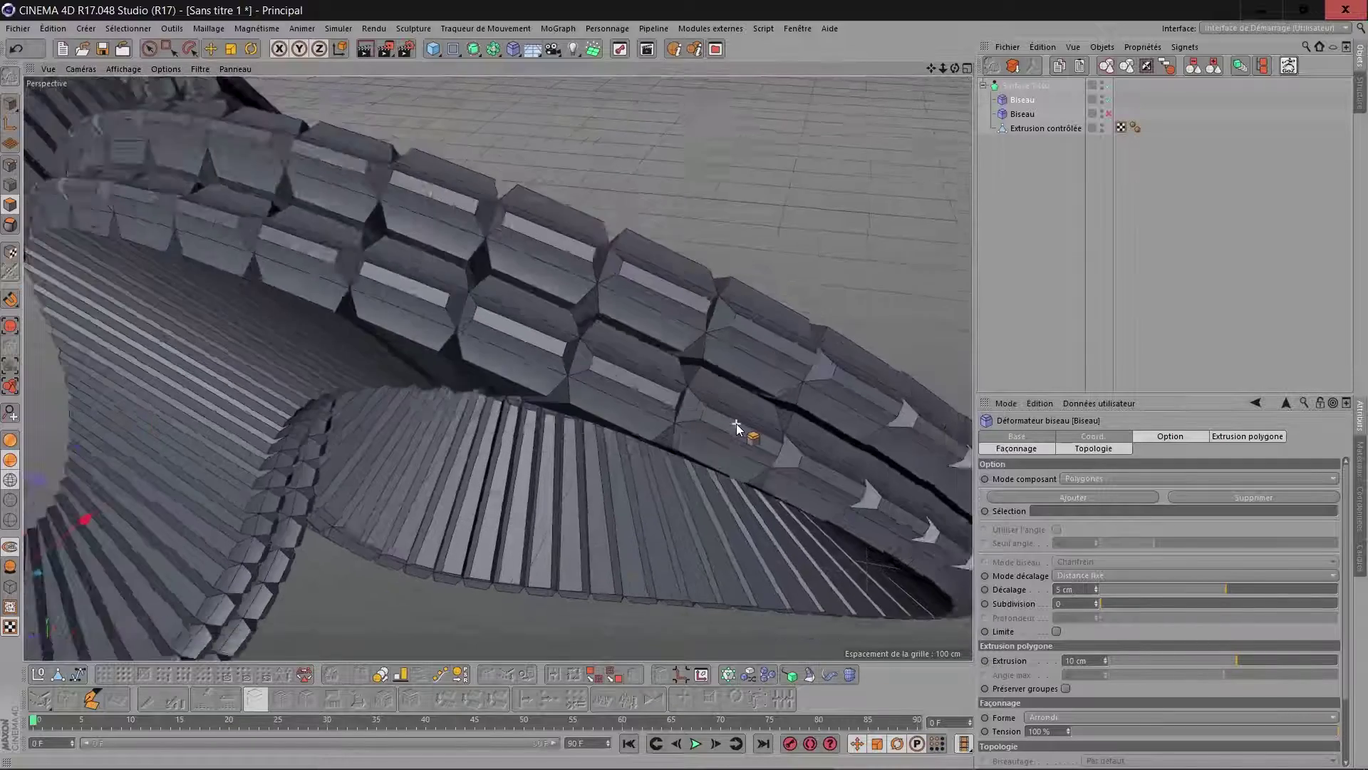
# Step: Re-enable the first Biseau deformer and set its offset to 1 cm
pyautogui.keyDown('alt'); pyautogui.moveTo(465, 484); pyautogui.dragTo(464, 488); pyautogui.keyUp('alt')
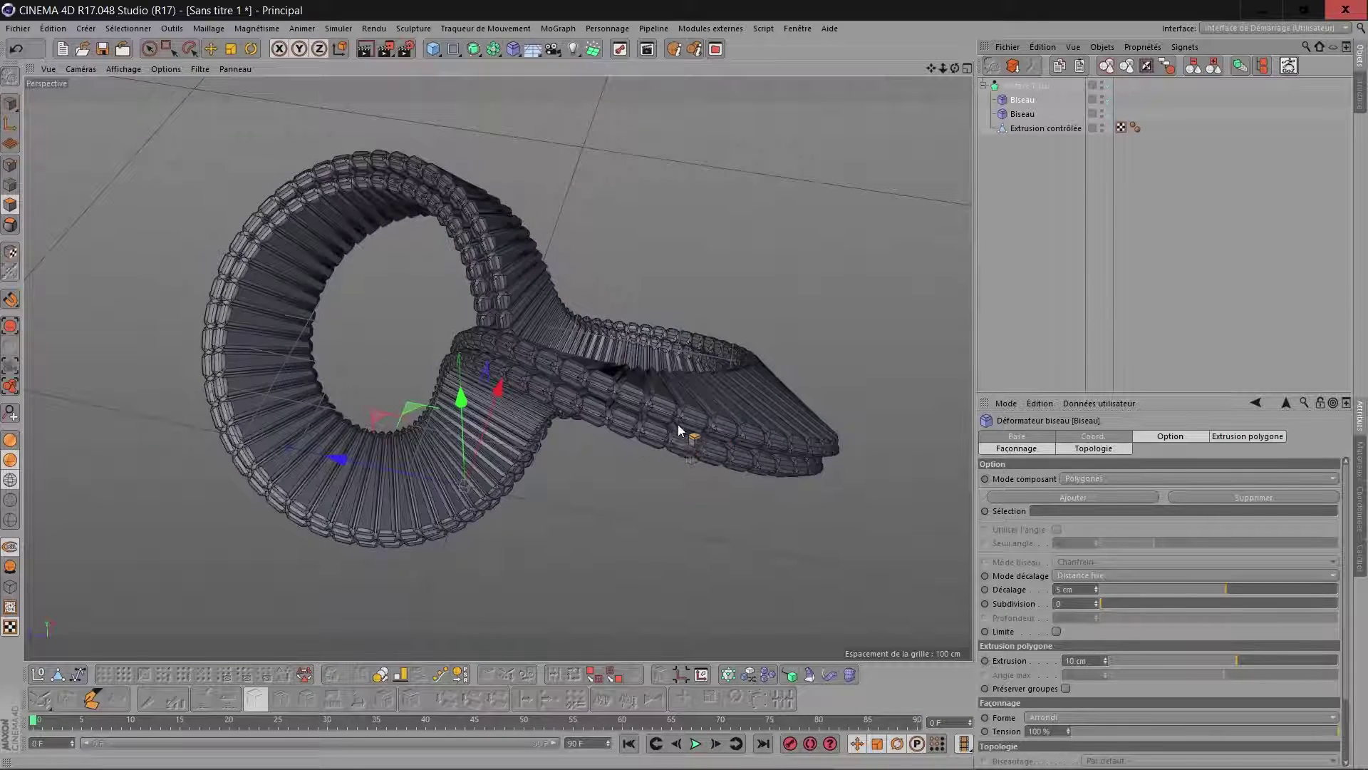
pyautogui.scroll(5, 676, 420)
pyautogui.scroll(3, 674, 413)
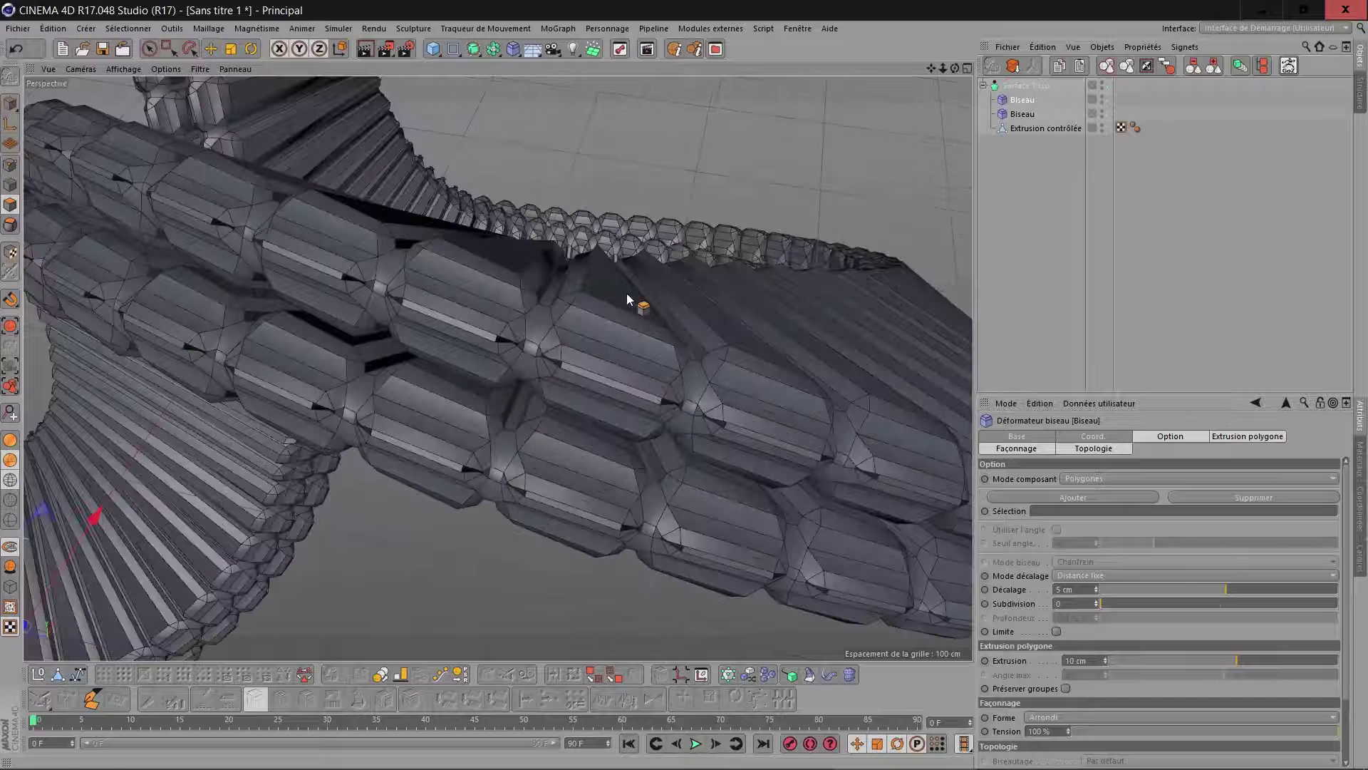
pyautogui.click(1028, 116)
pyautogui.click(1082, 579)
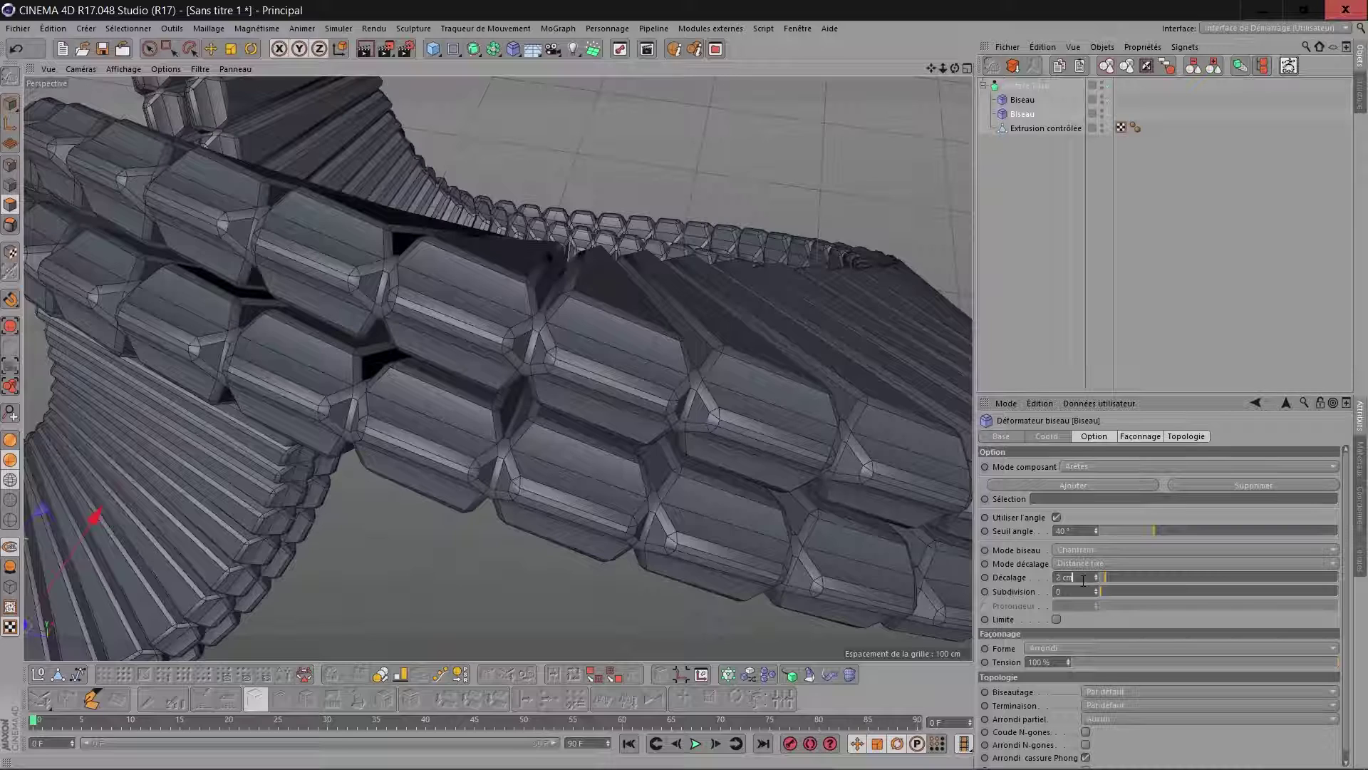
pyautogui.scroll(-1, 1083, 580)
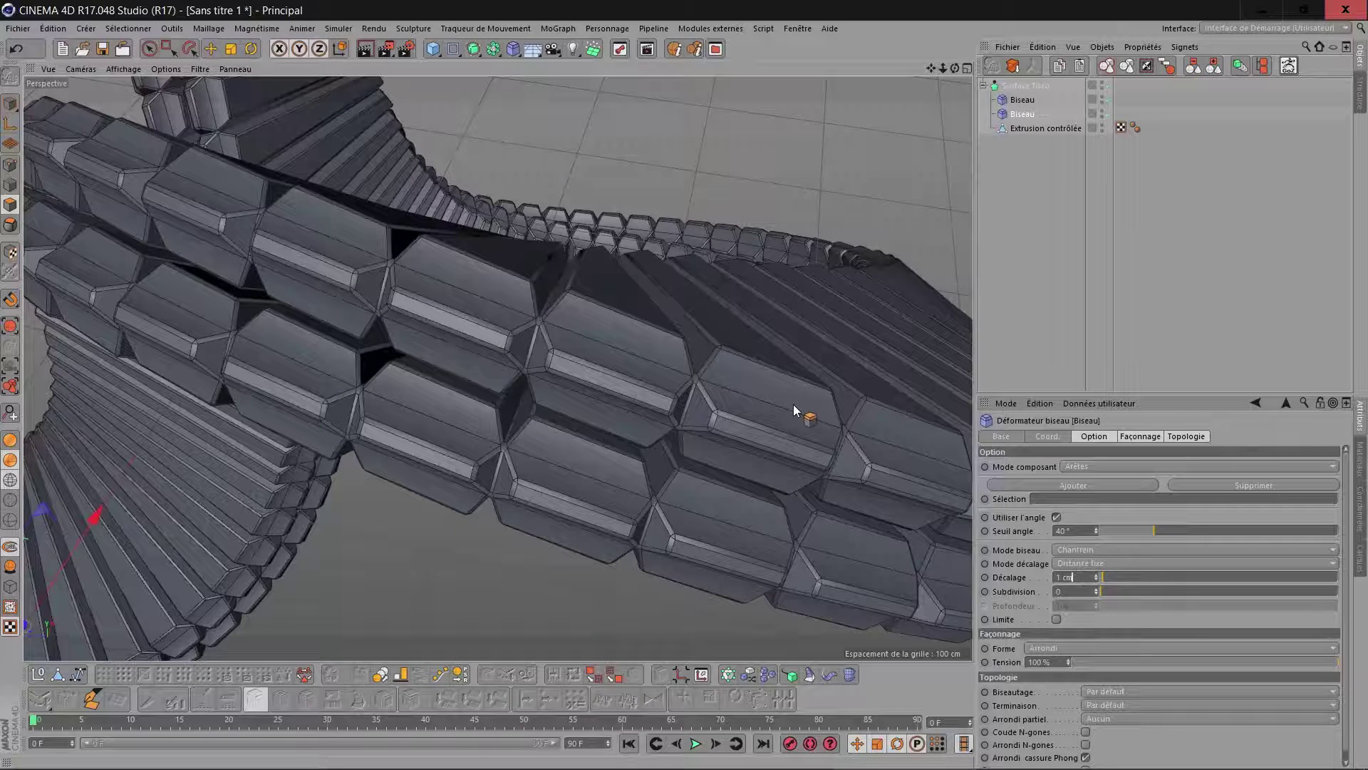
pyautogui.scroll(-10, 789, 336)
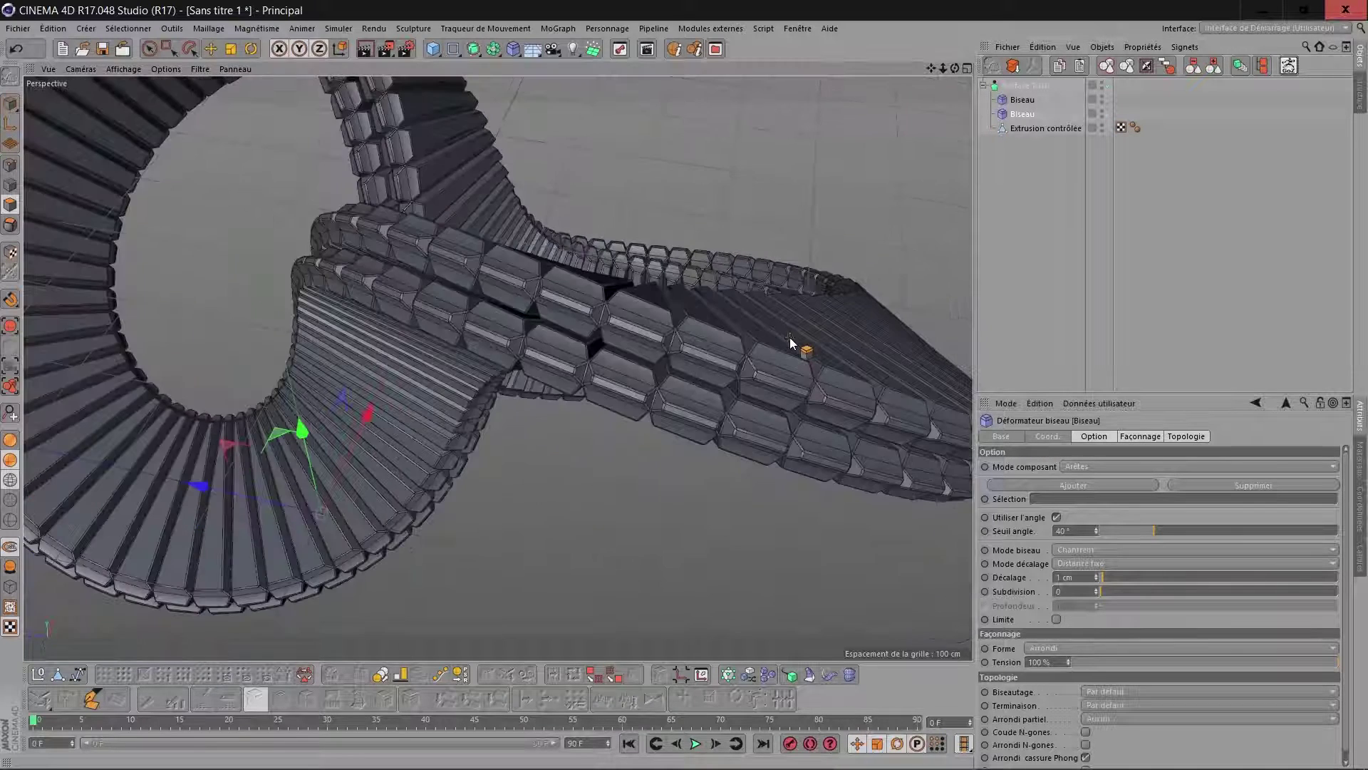
# Step: Deselect everything, shade the viewport without lines and examine the segmented bevels along the band from afar and close up
pyautogui.keyDown('alt'); pyautogui.moveTo(789, 336); pyautogui.dragTo(797, 309); pyautogui.keyUp('alt')
pyautogui.moveTo(932, 69)
pyautogui.mouseDown()
pyautogui.moveTo(873, 128)
pyautogui.moveTo(952, 70)
pyautogui.moveTo(904, 117)
pyautogui.moveTo(919, 89)
pyautogui.mouseUp()
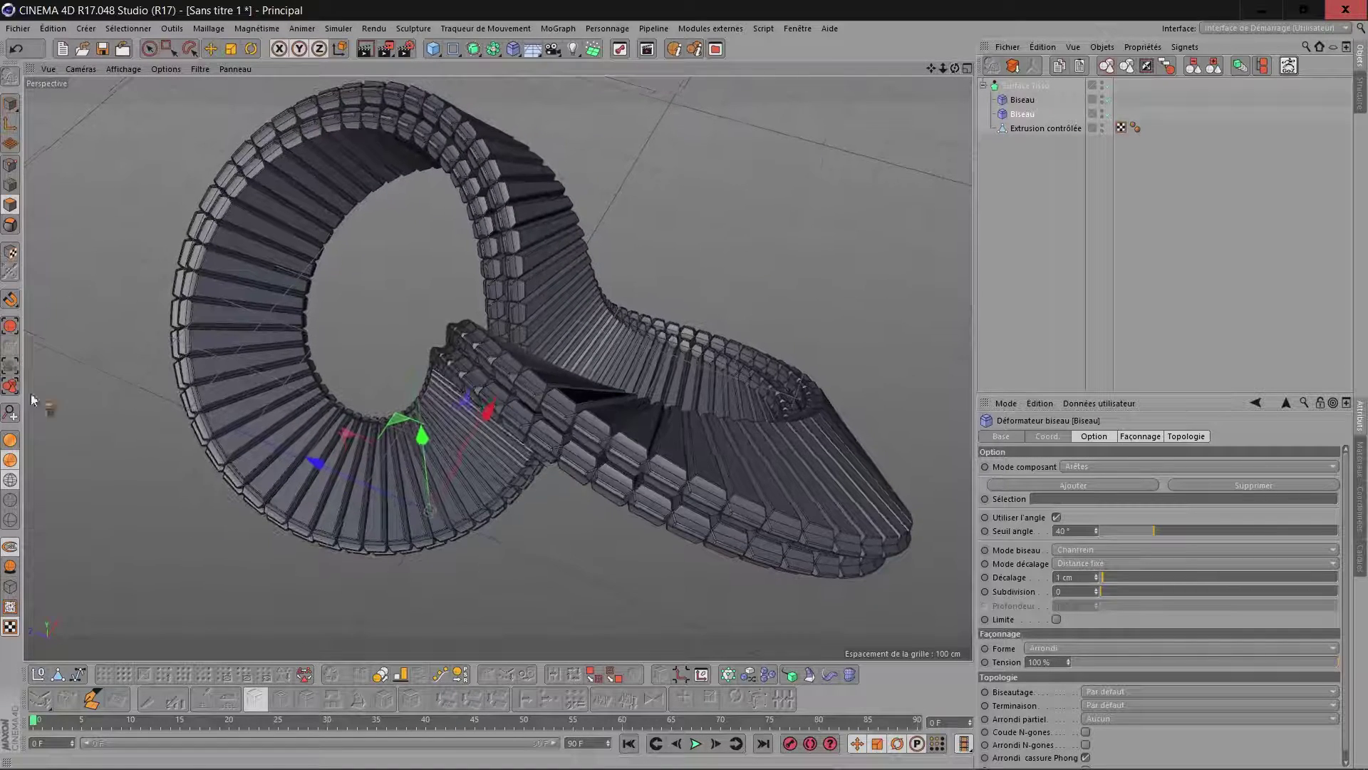
pyautogui.click(11, 440)
pyautogui.click(1006, 295)
pyautogui.scroll(-2, 914, 282)
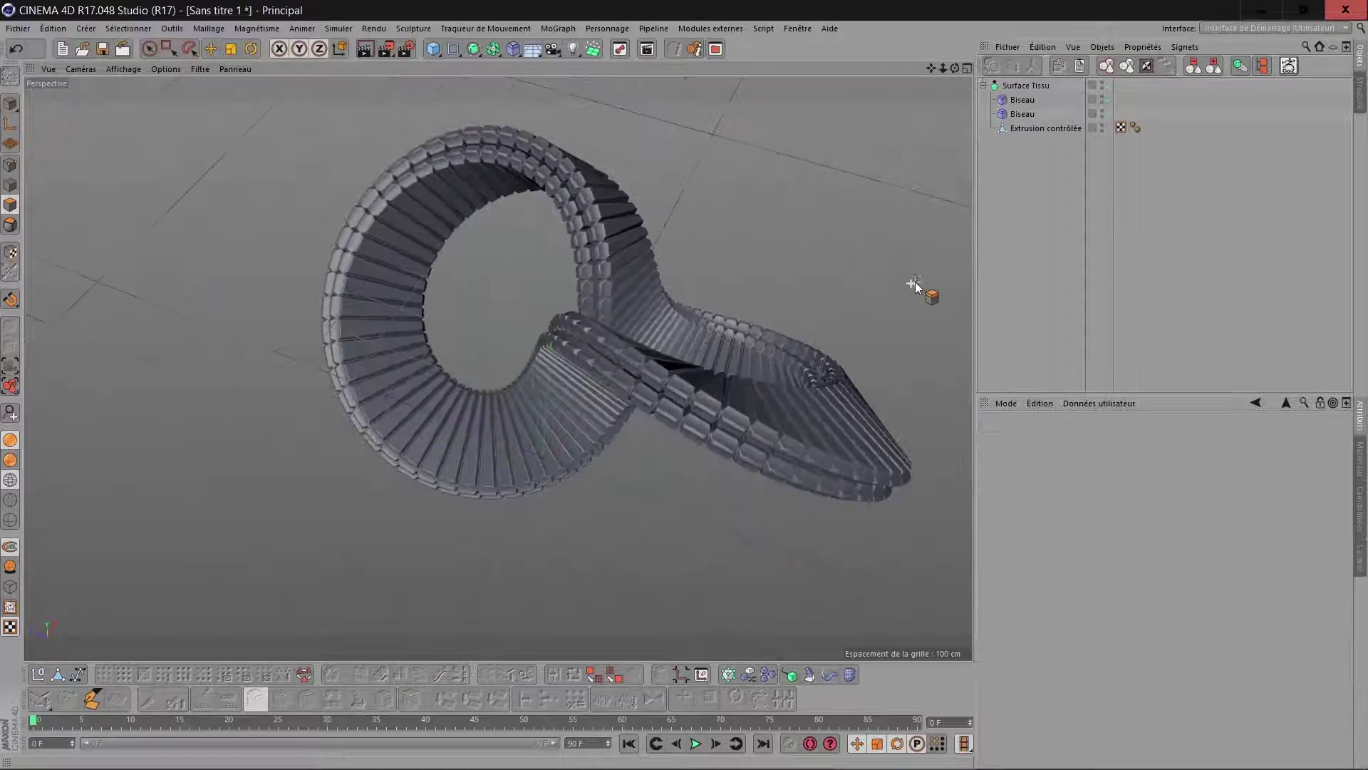
pyautogui.moveTo(930, 66); pyautogui.dragTo(874, 79)
pyautogui.moveTo(955, 68); pyautogui.dragTo(944, 178)
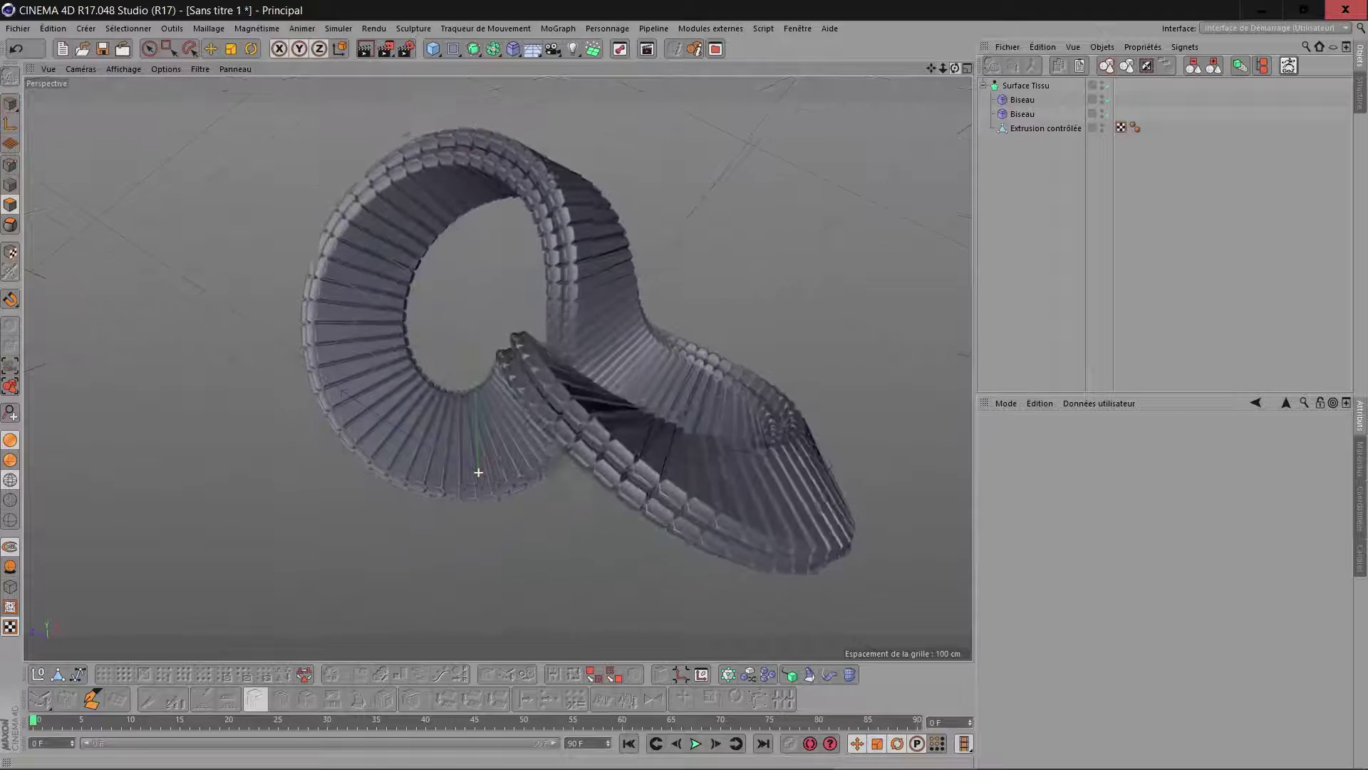
pyautogui.scroll(10, 575, 355)
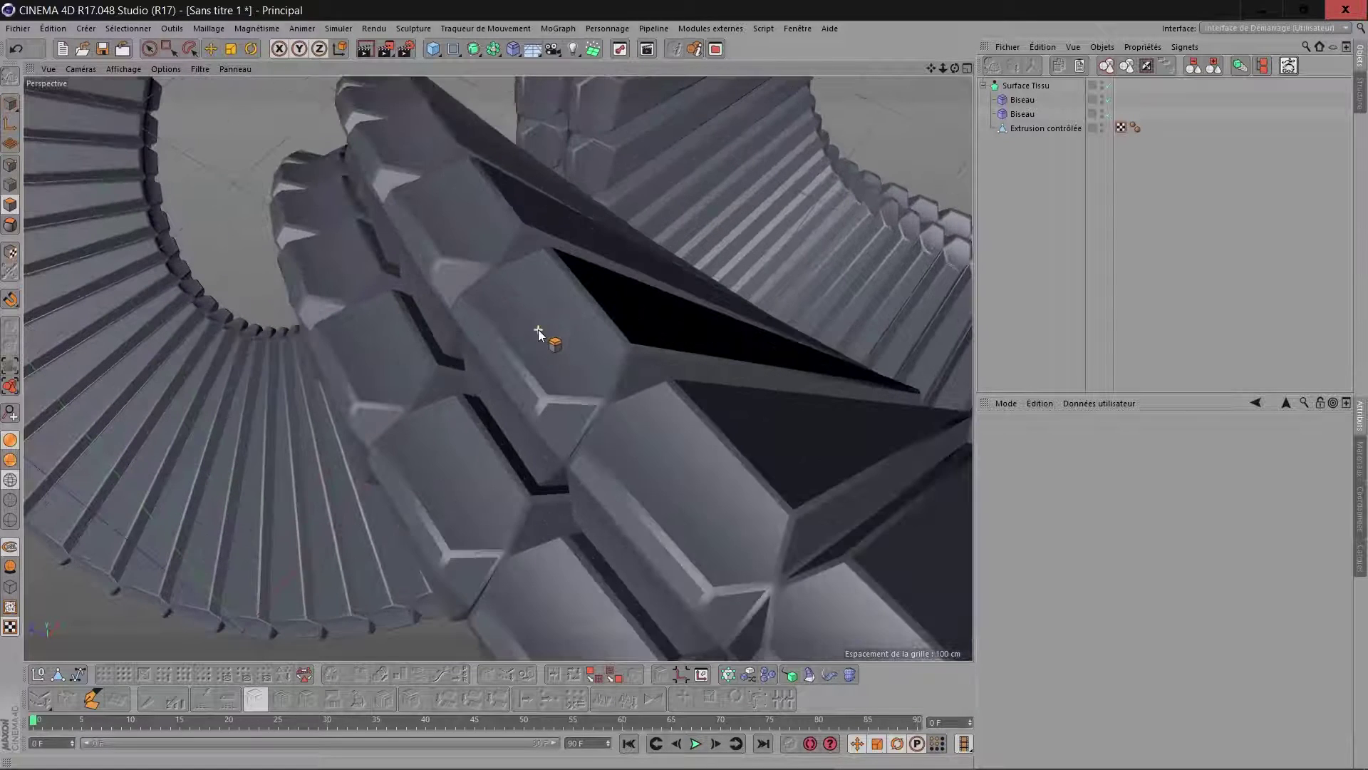
# Step: Restore the shading with lines and set the polygon Biseau's subdivision to 3, keeping the Arrondi shape
pyautogui.click(11, 460)
pyautogui.click(1026, 98)
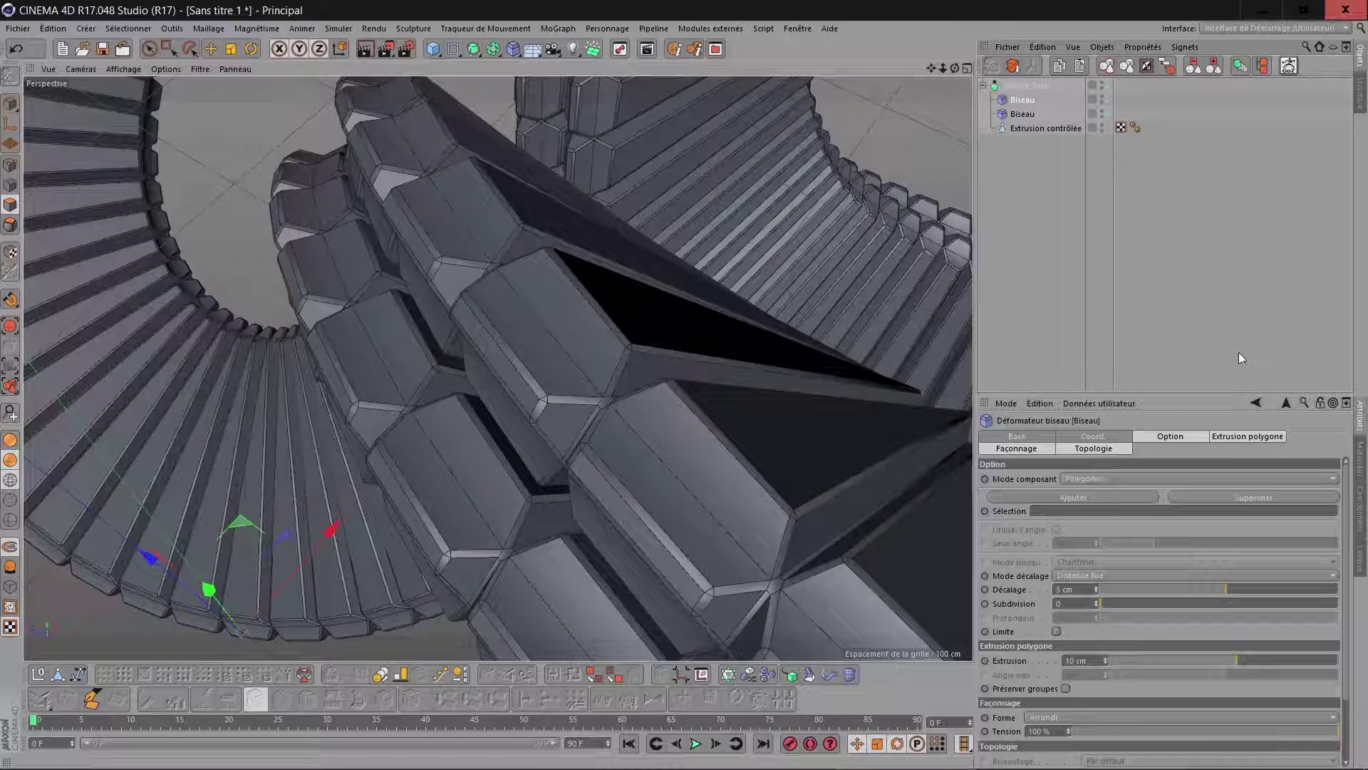
pyautogui.scroll(2, 1085, 603)
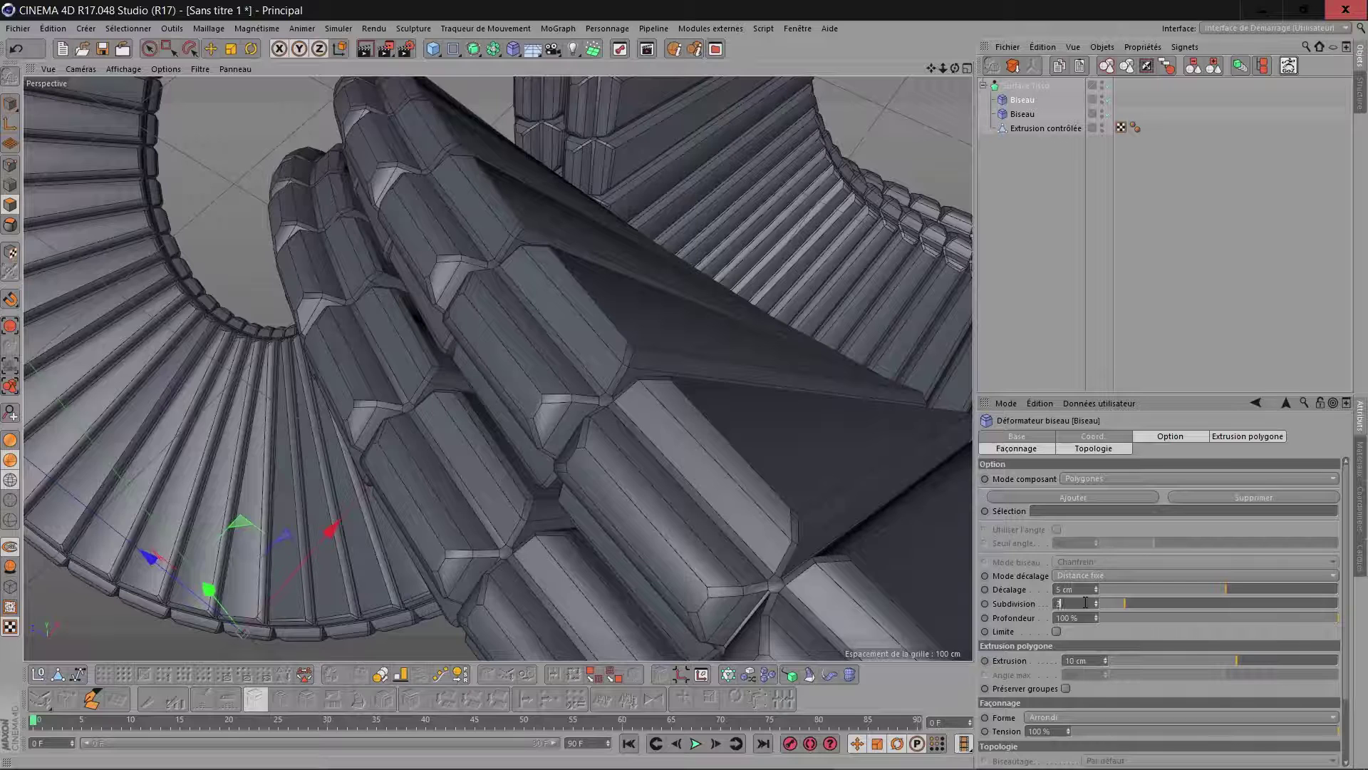
pyautogui.scroll(1, 1086, 603)
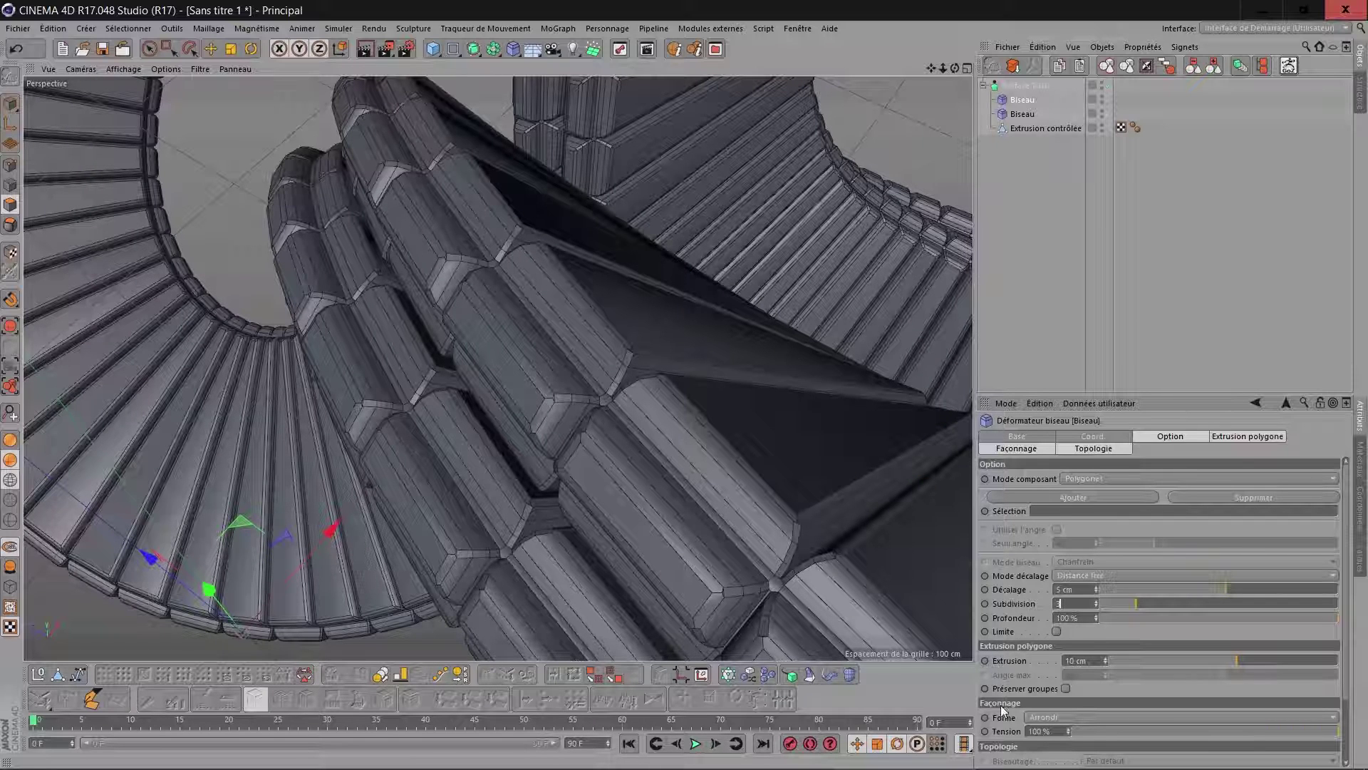
pyautogui.click(1045, 718)
pyautogui.click(1043, 717)
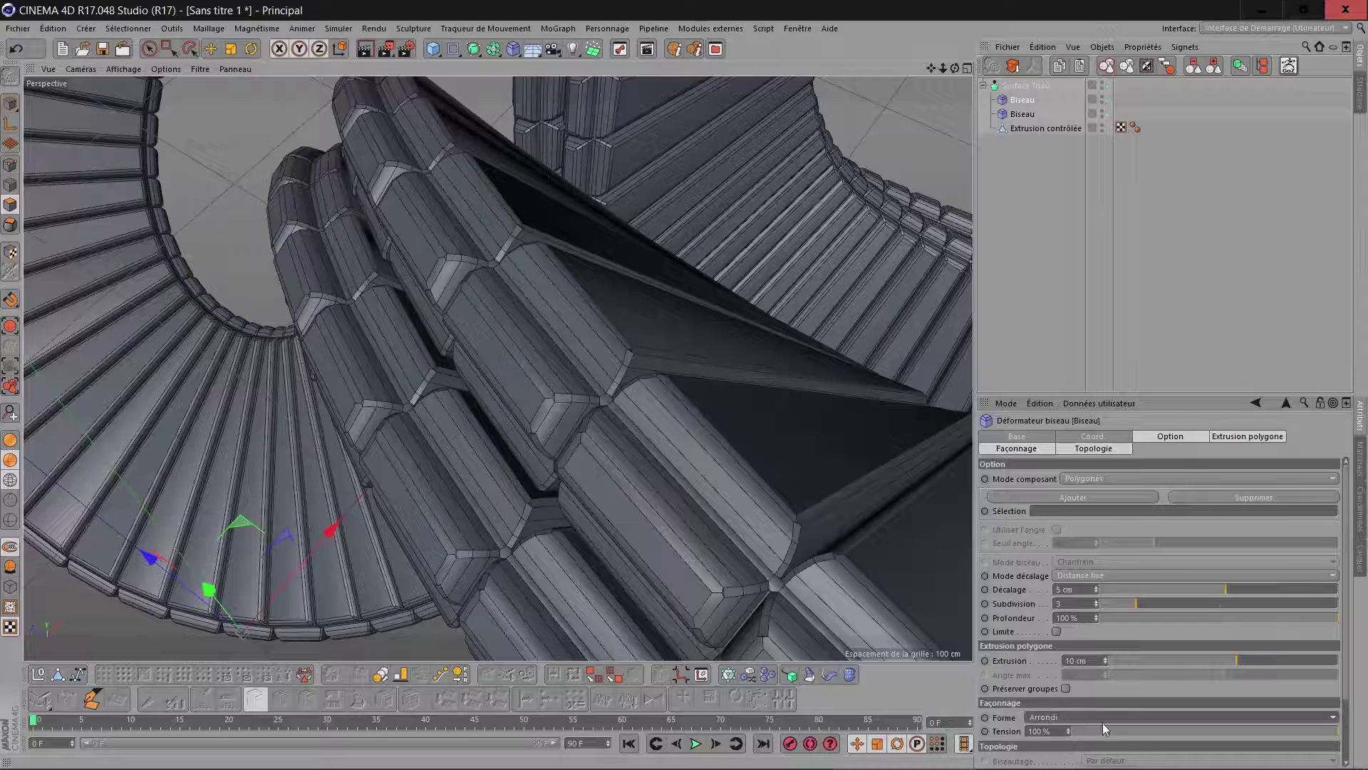
# Step: Disable the first Biseau deformer and set the polygon Biseau's tension to -17 %
pyautogui.moveTo(1151, 732); pyautogui.dragTo(1108, 730)
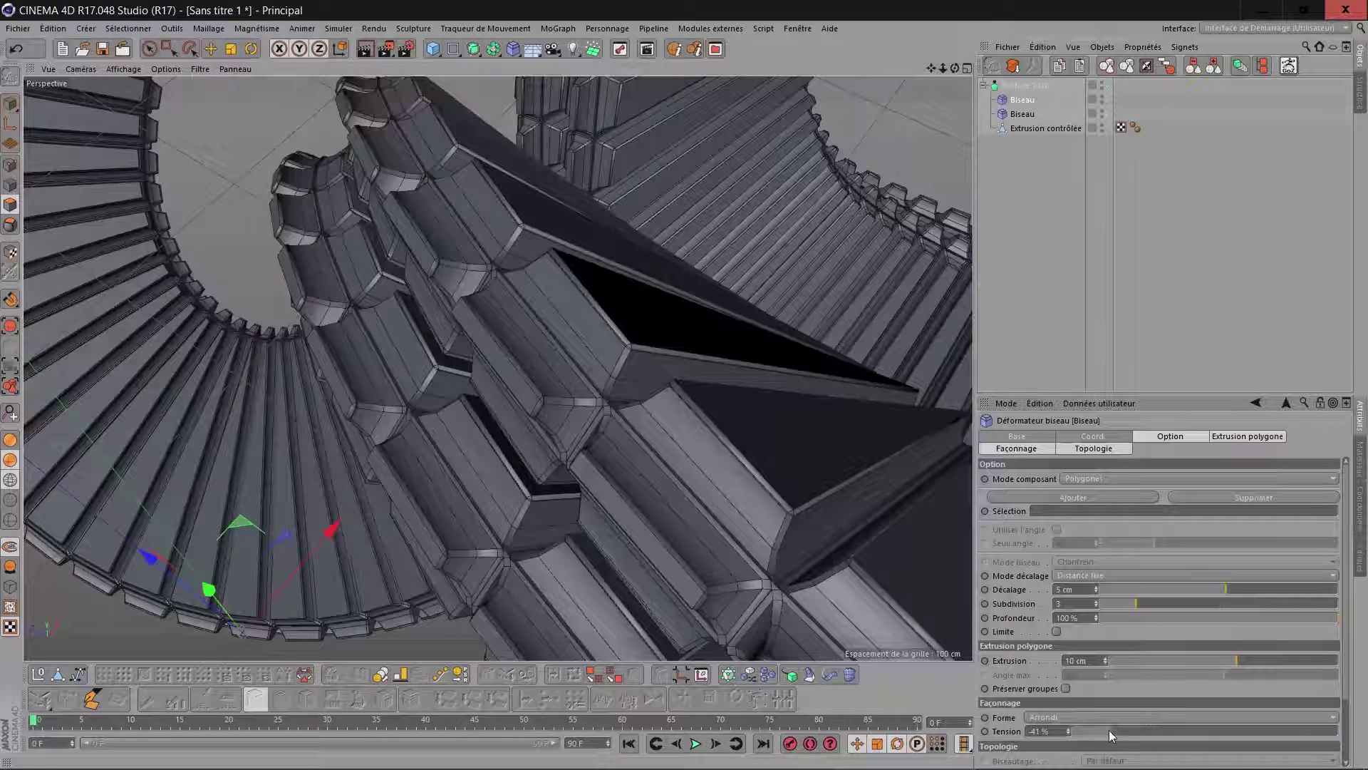
pyautogui.moveTo(1113, 728); pyautogui.dragTo(1125, 726)
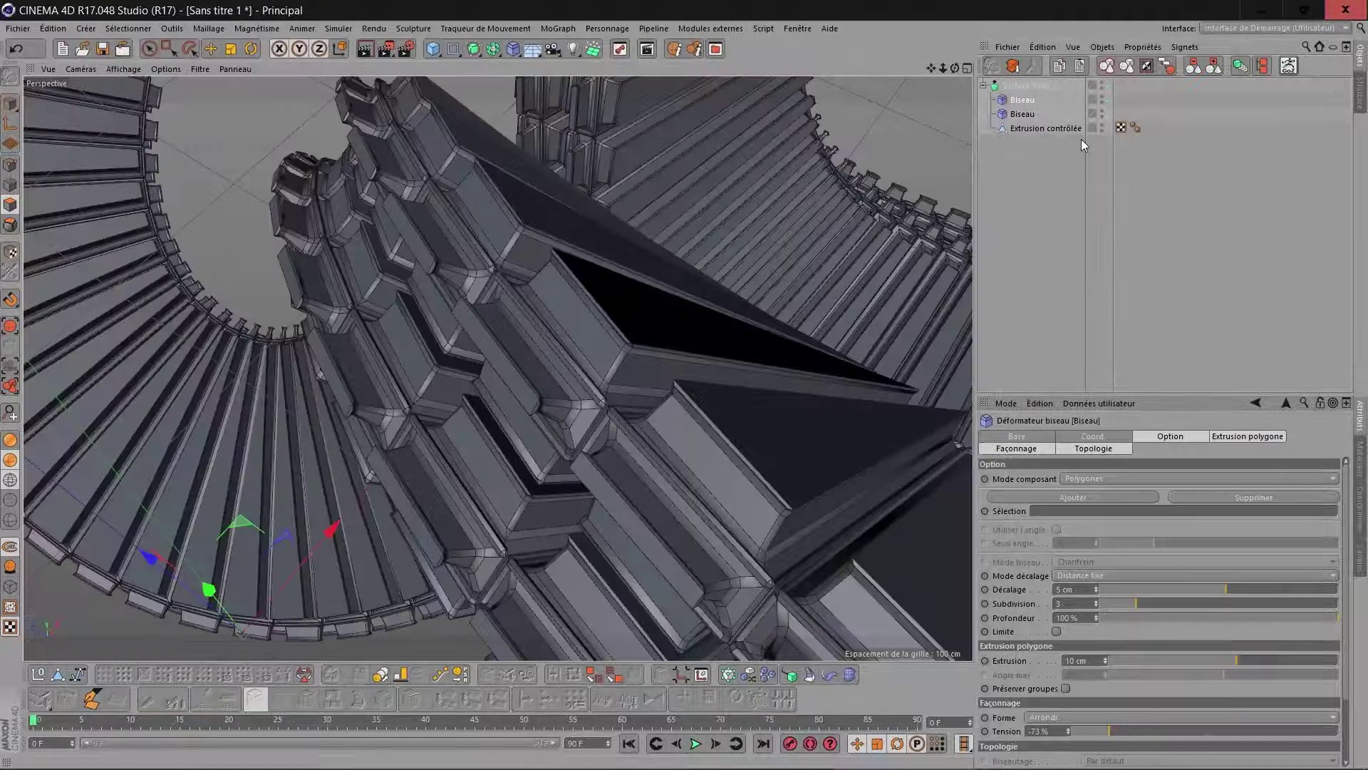
pyautogui.click(1108, 114)
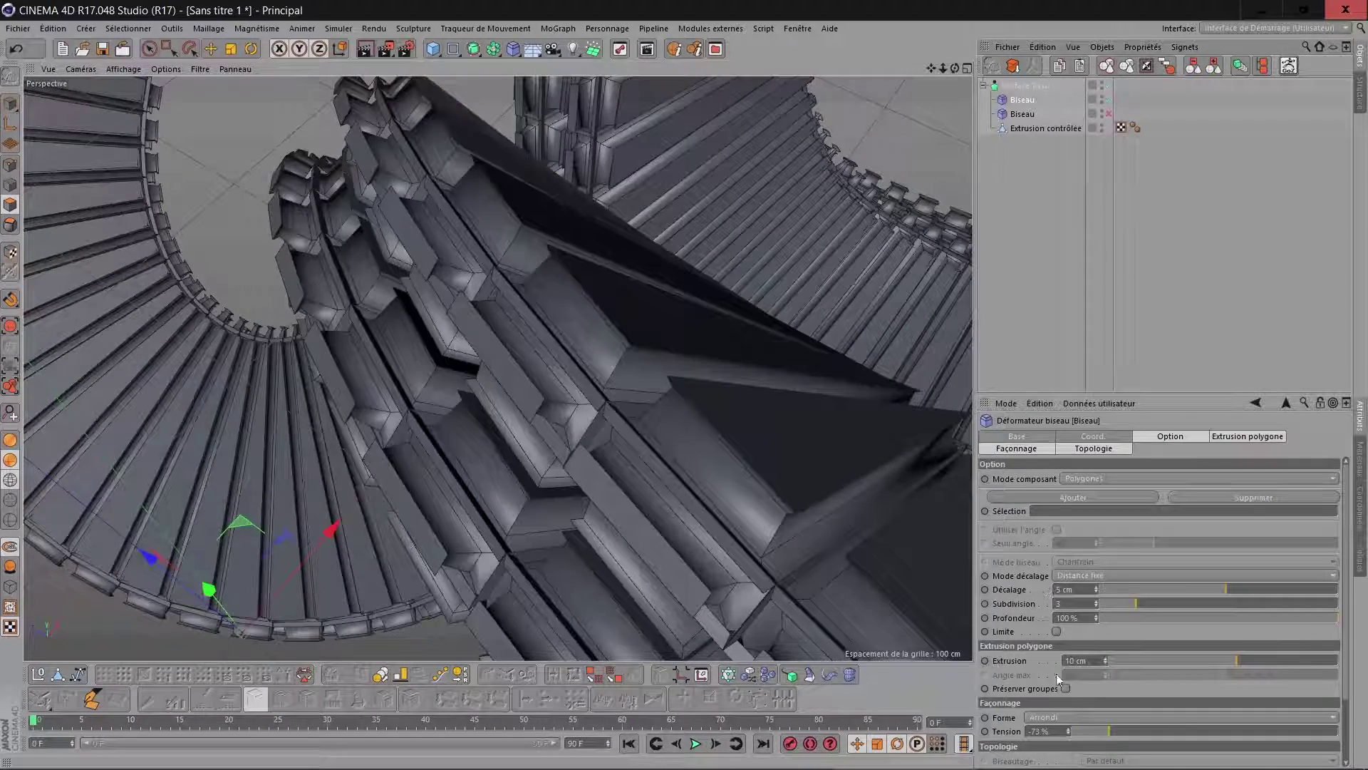
pyautogui.moveTo(1110, 728); pyautogui.dragTo(1184, 721)
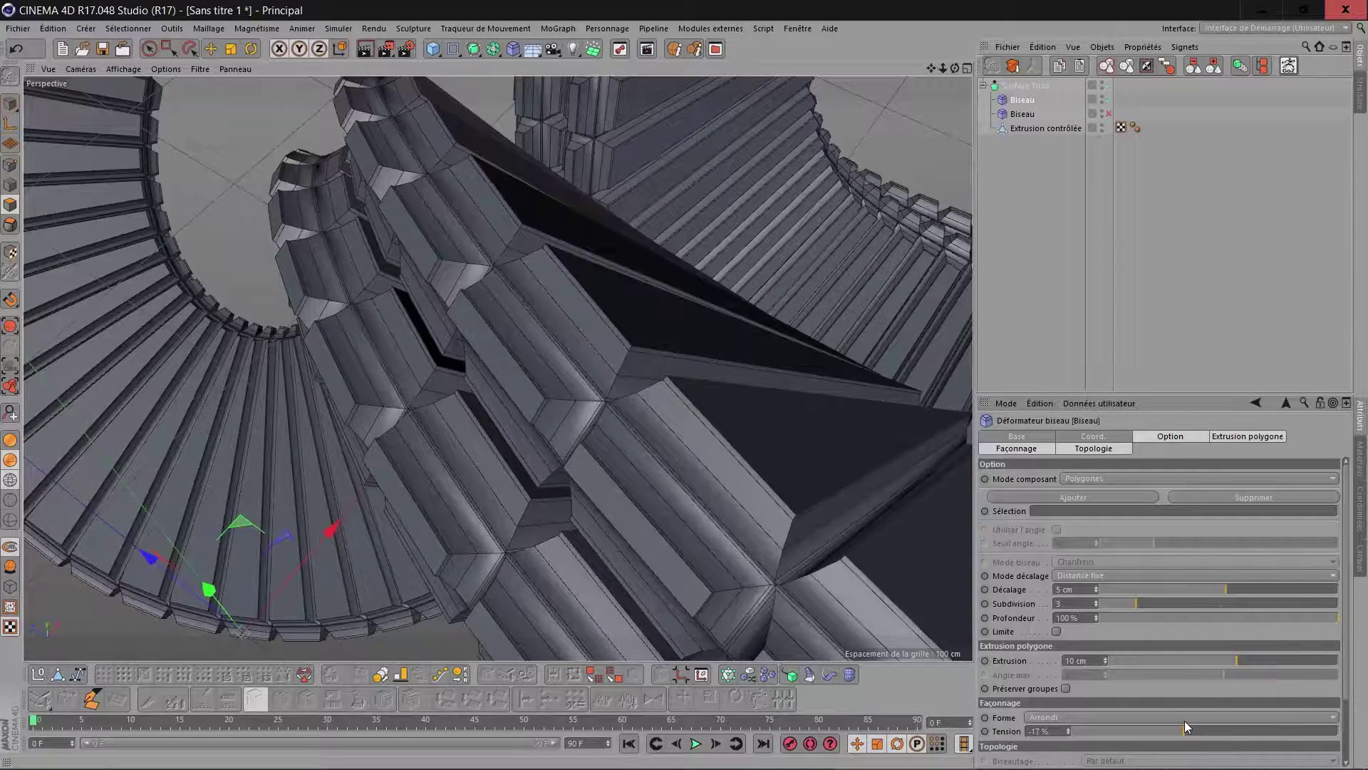
# Step: Enable Limite on the polygon Biseau, with its offset at 7 cm and its subdivision at 4
pyautogui.click(1083, 594)
pyautogui.scroll(2, 1084, 594)
pyautogui.scroll(-1, 1084, 594)
pyautogui.click(1056, 632)
pyautogui.click(1085, 590)
pyautogui.scroll(2, 1086, 593)
pyautogui.scroll(1, 1086, 594)
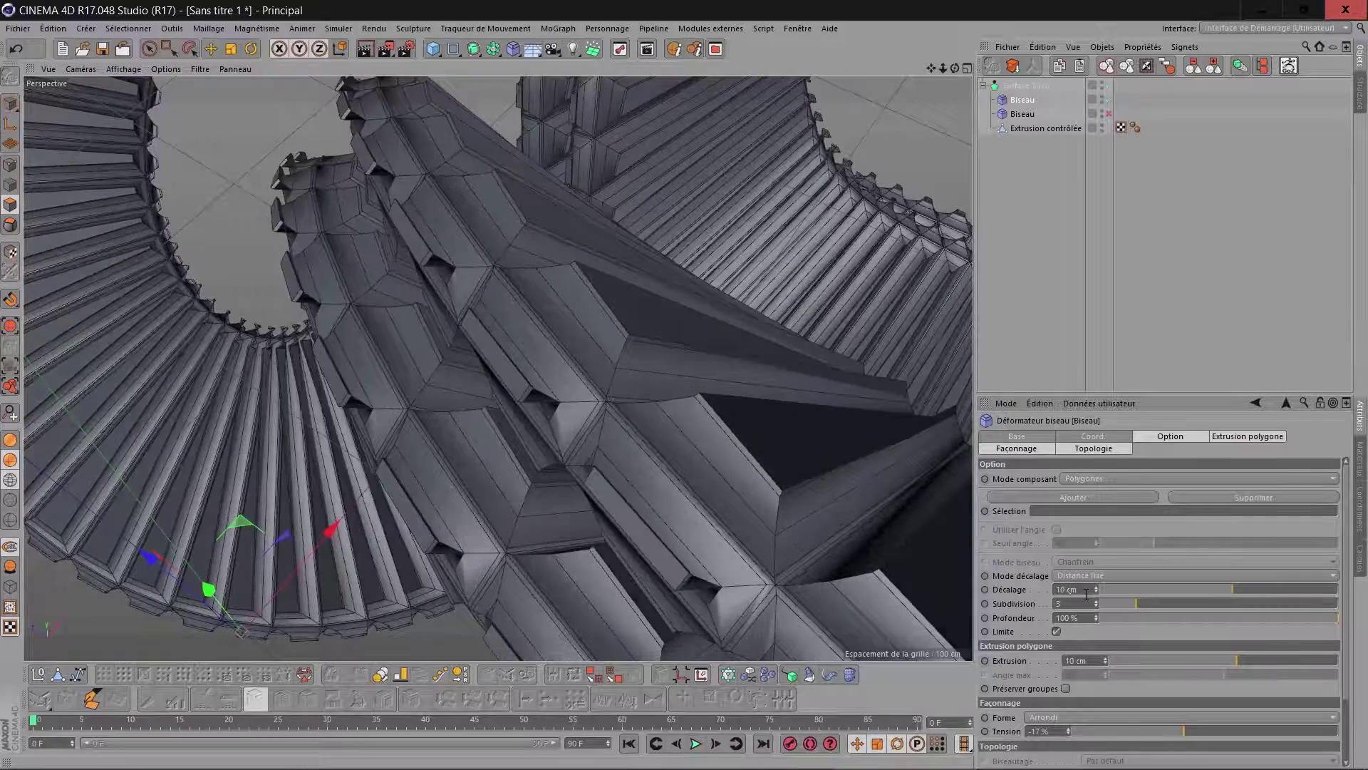
pyautogui.scroll(-1, 1086, 594)
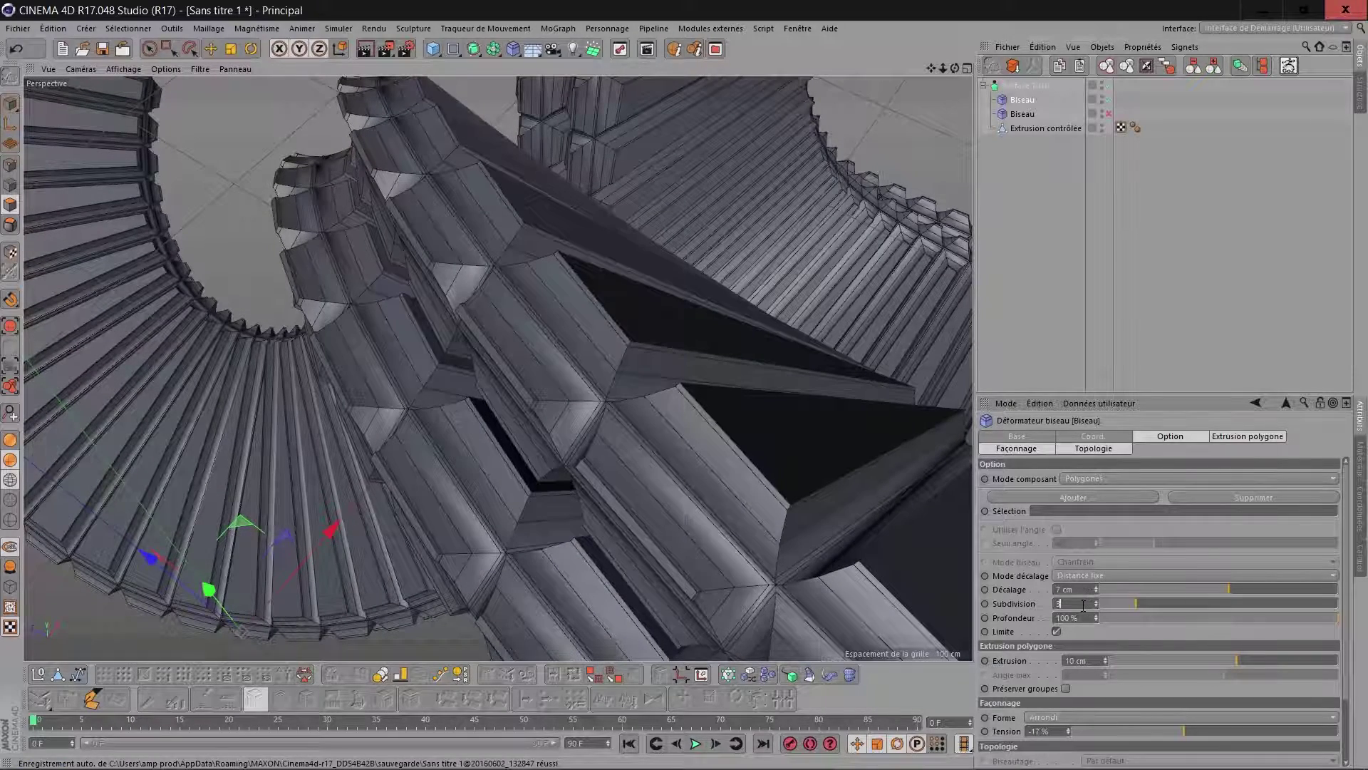
pyautogui.scroll(1, 1083, 605)
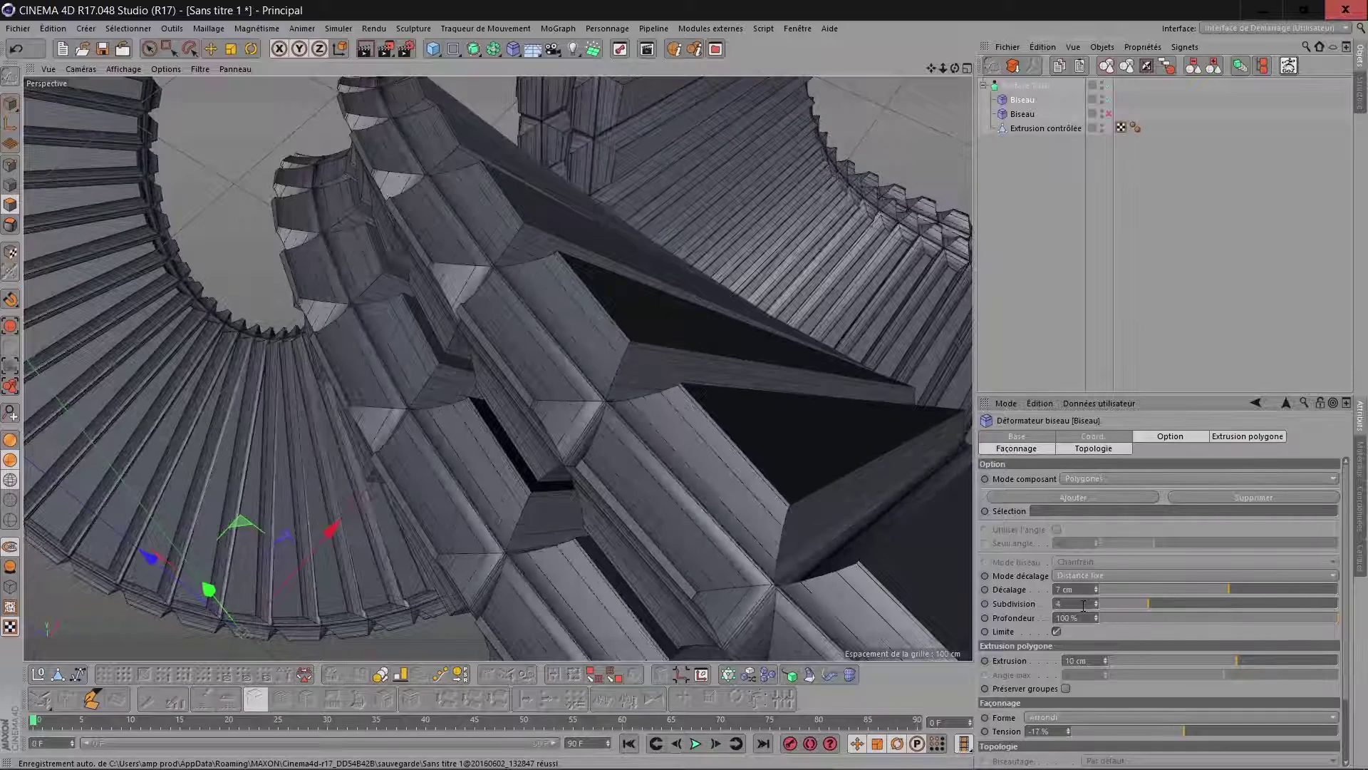
# Step: Examine the whole grooved knot from several angles, with the viewport shaded without lines
pyautogui.scroll(-3, 772, 419)
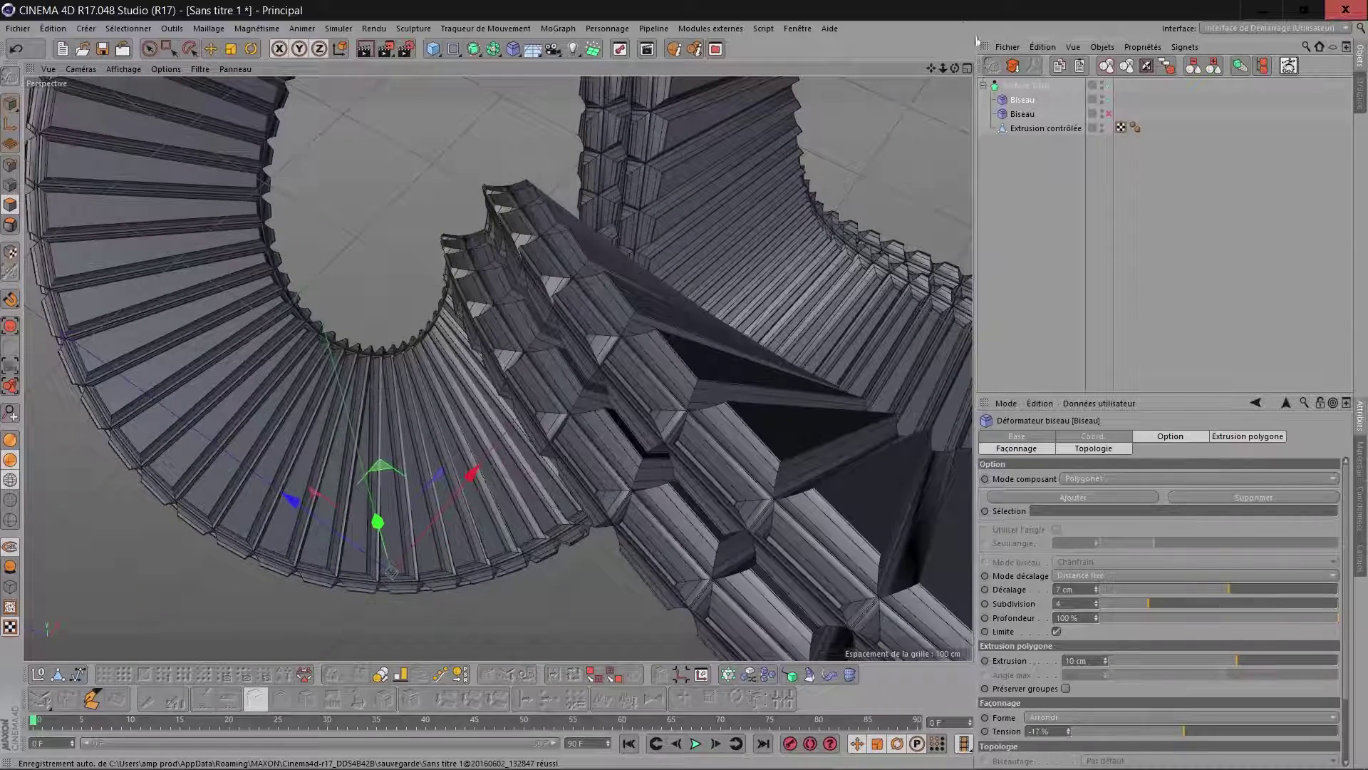
pyautogui.moveTo(931, 69); pyautogui.dragTo(899, 187)
pyautogui.scroll(-4, 851, 208)
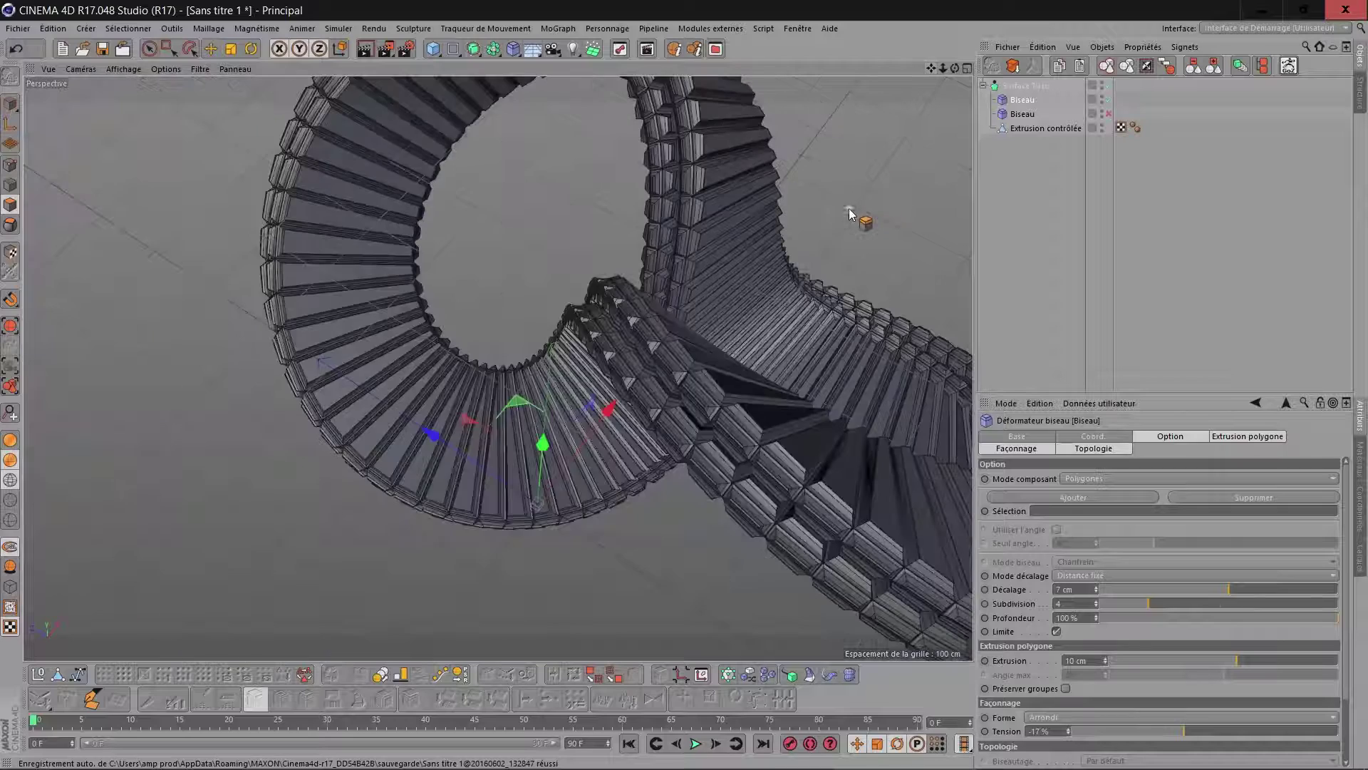
pyautogui.moveTo(939, 69); pyautogui.dragTo(498, 263)
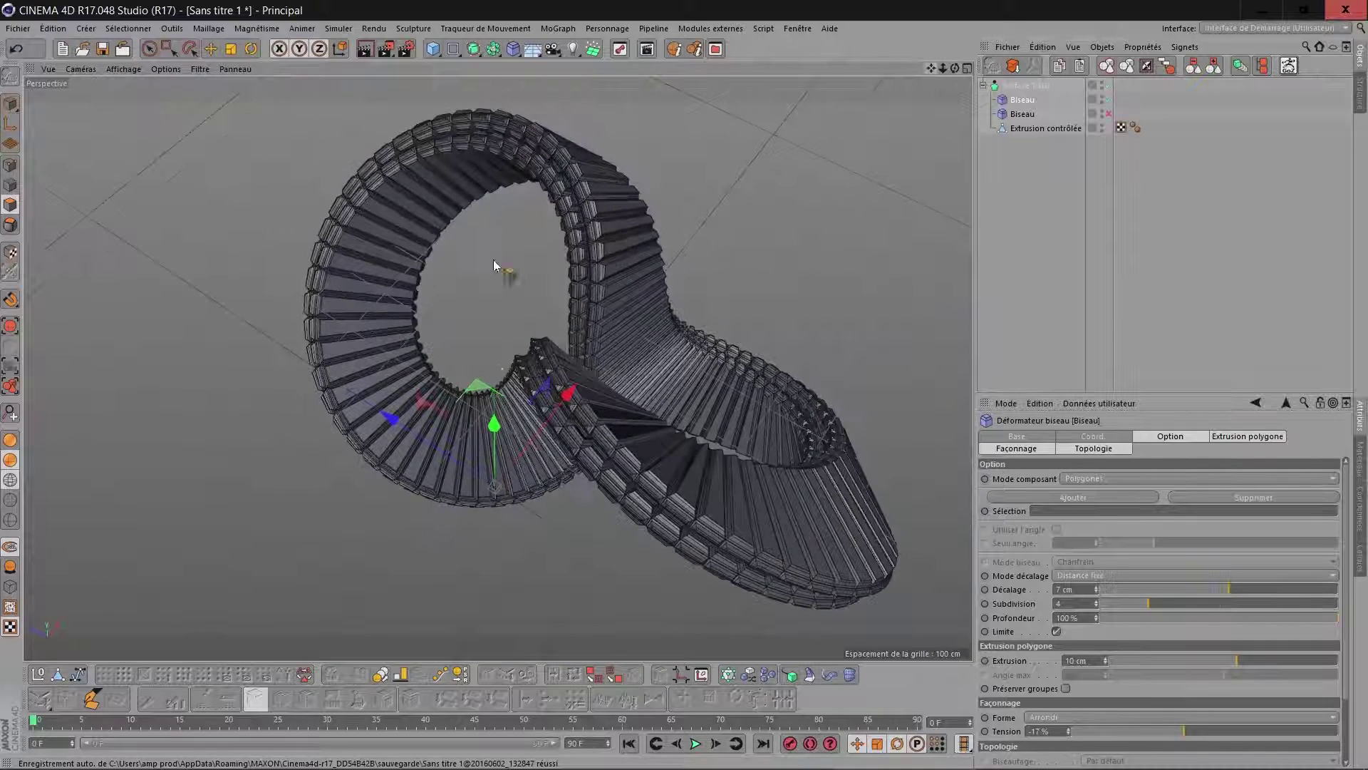
pyautogui.moveTo(954, 69); pyautogui.dragTo(1076, 78)
pyautogui.moveTo(932, 65); pyautogui.dragTo(986, 69)
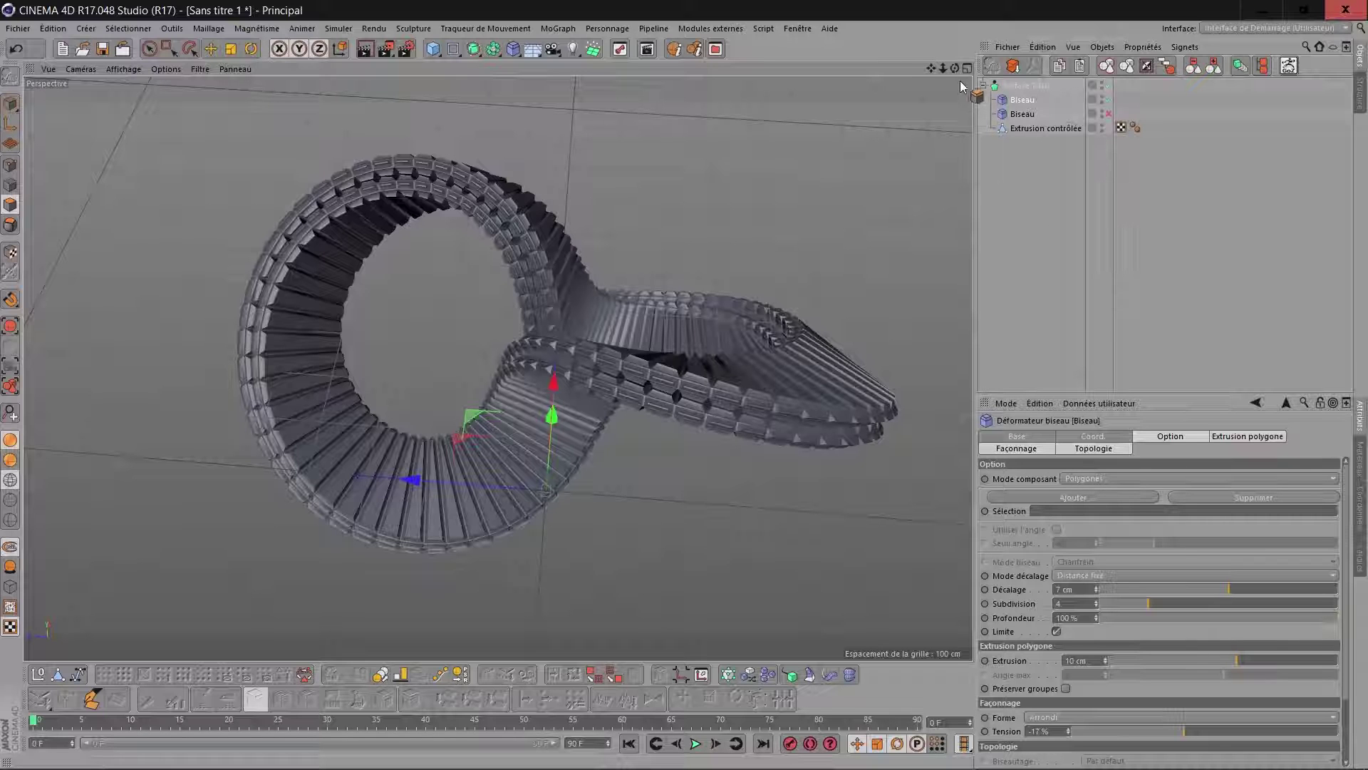
pyautogui.moveTo(954, 68); pyautogui.dragTo(986, 129)
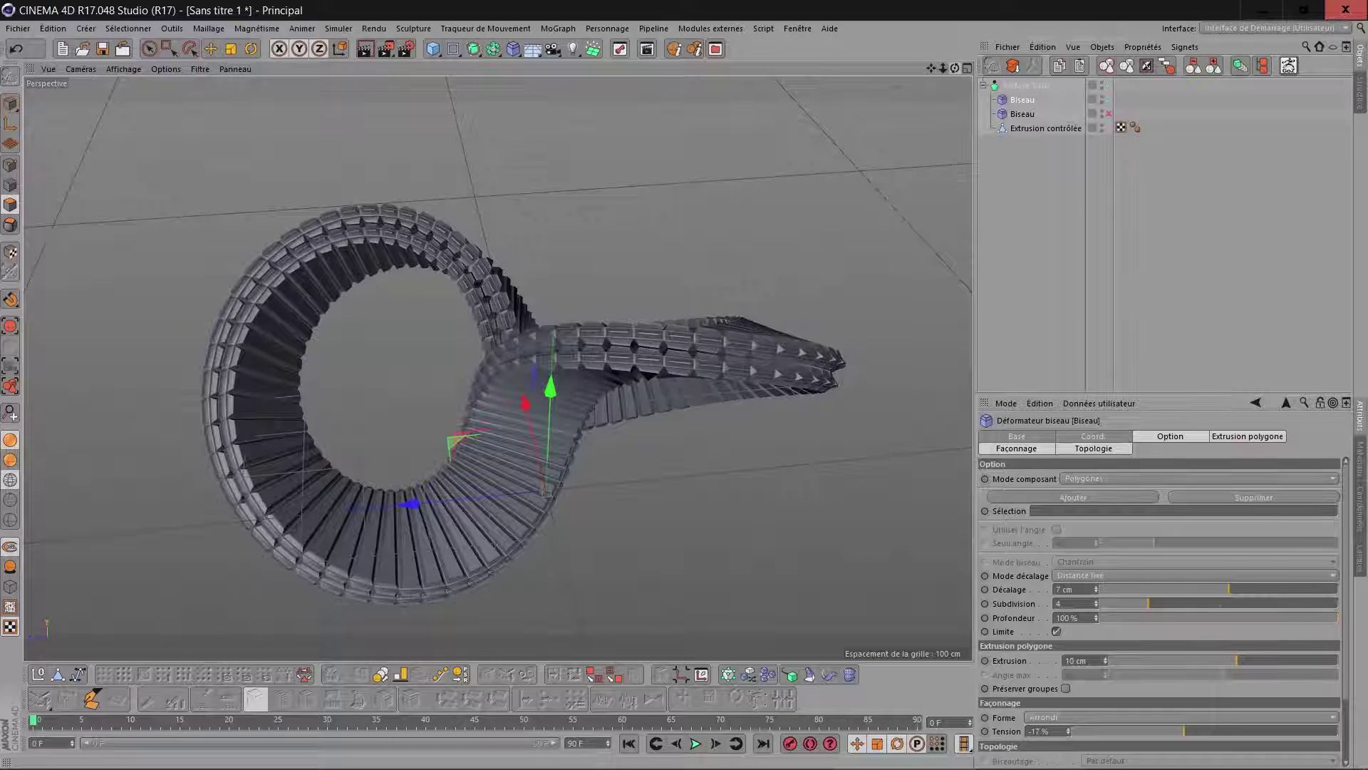